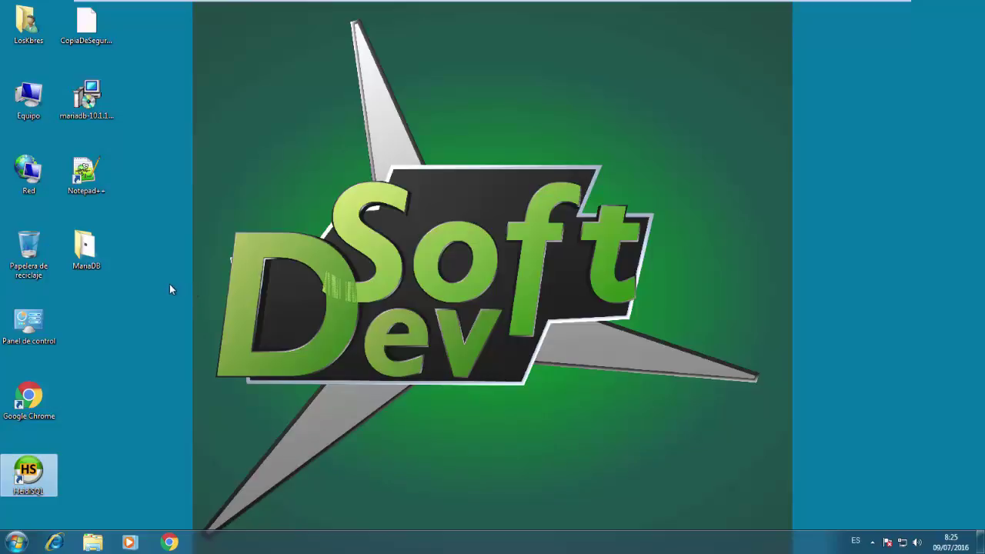
Extract EMS.rar in the MariaDB folder into a new EMS folder and open it
double_click(75, 261)
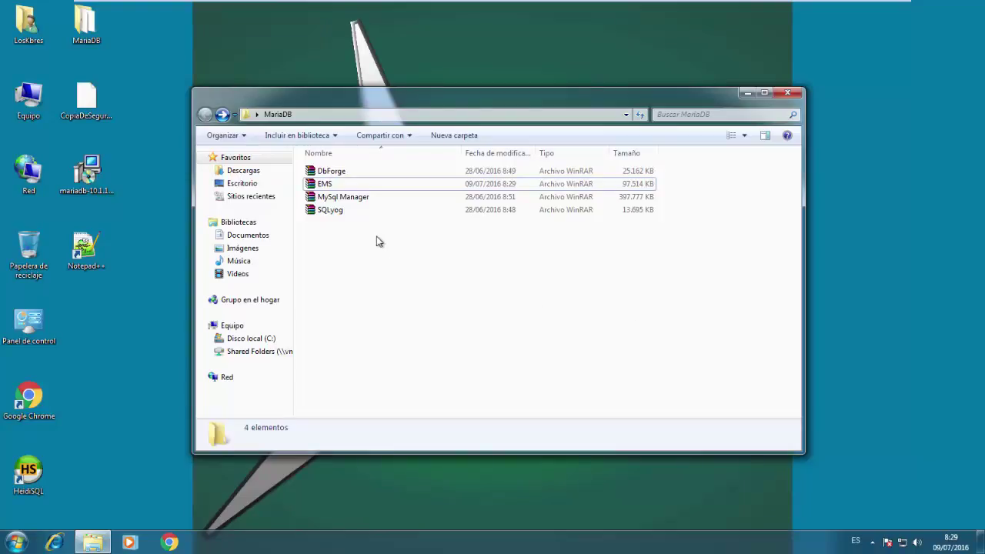
click(331, 187)
right_click(331, 187)
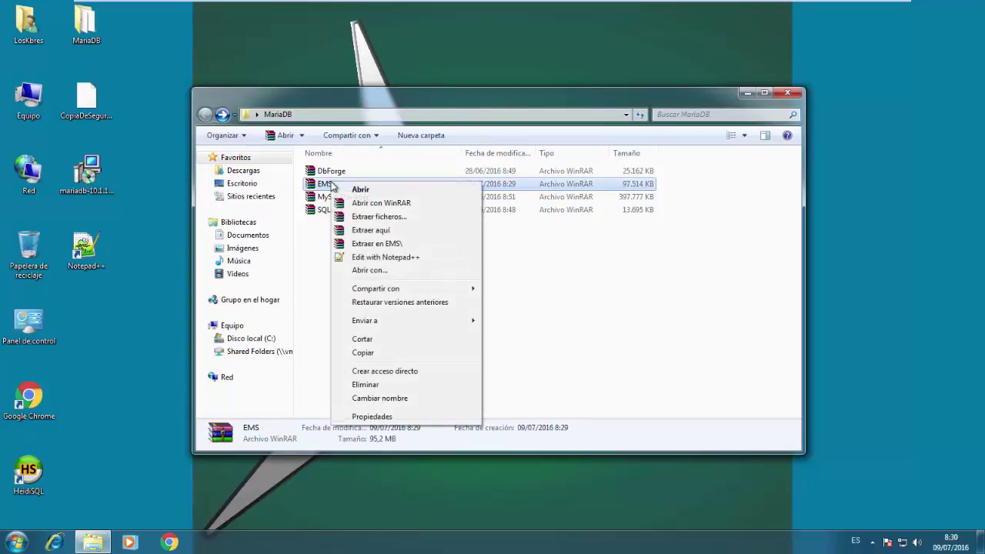
click(366, 244)
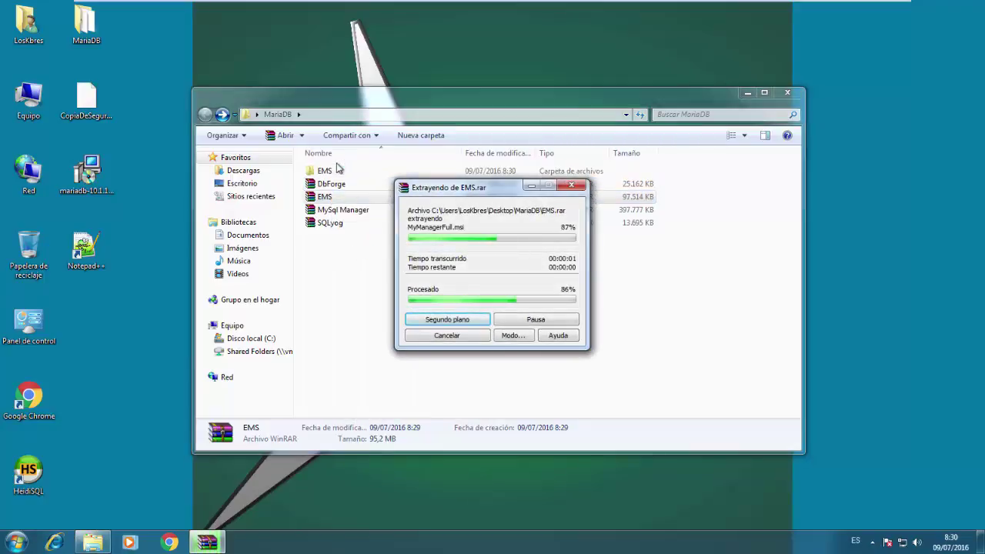
double_click(329, 171)
Install SQL Manager for MySQL from MyManagerFull in English, accepting the licence and default destination folder
double_click(331, 185)
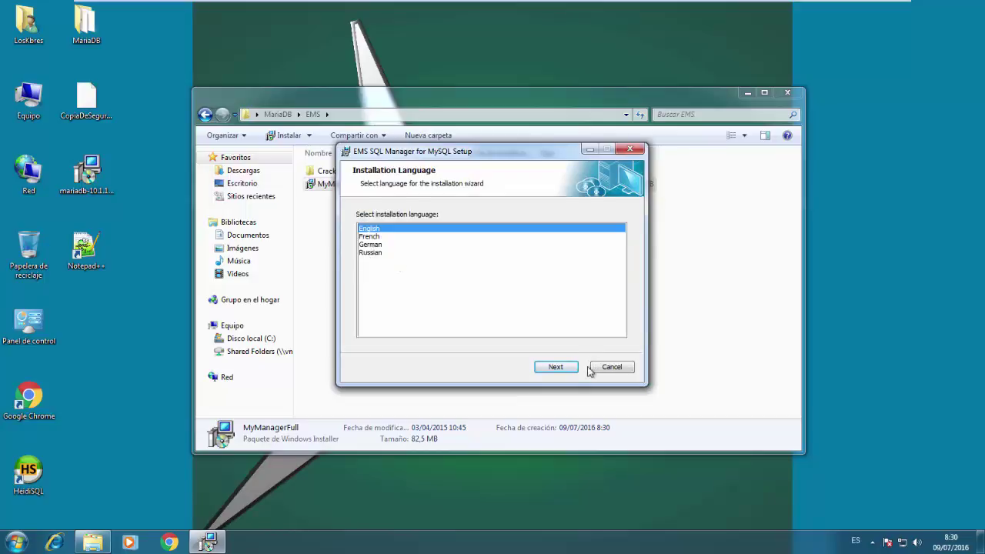
click(570, 375)
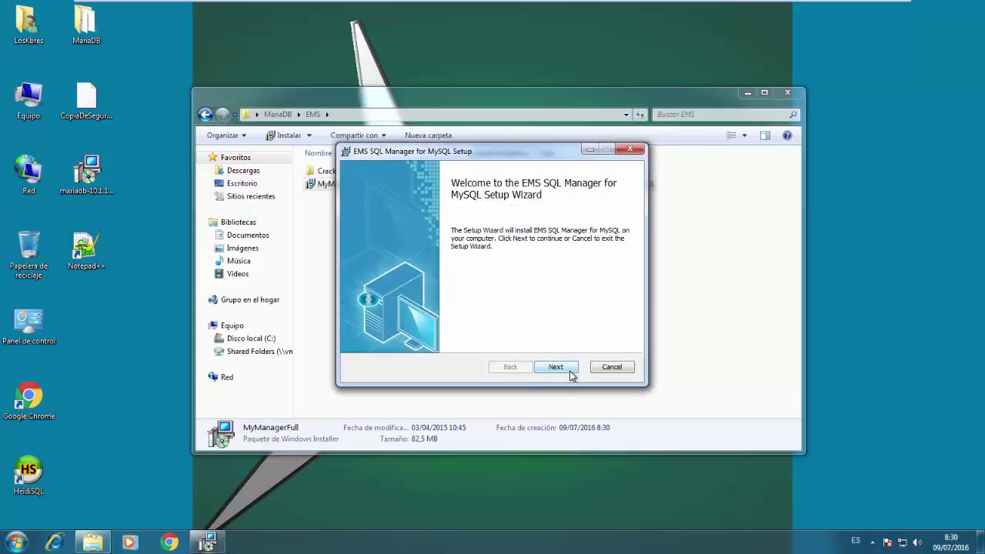
click(570, 374)
click(477, 338)
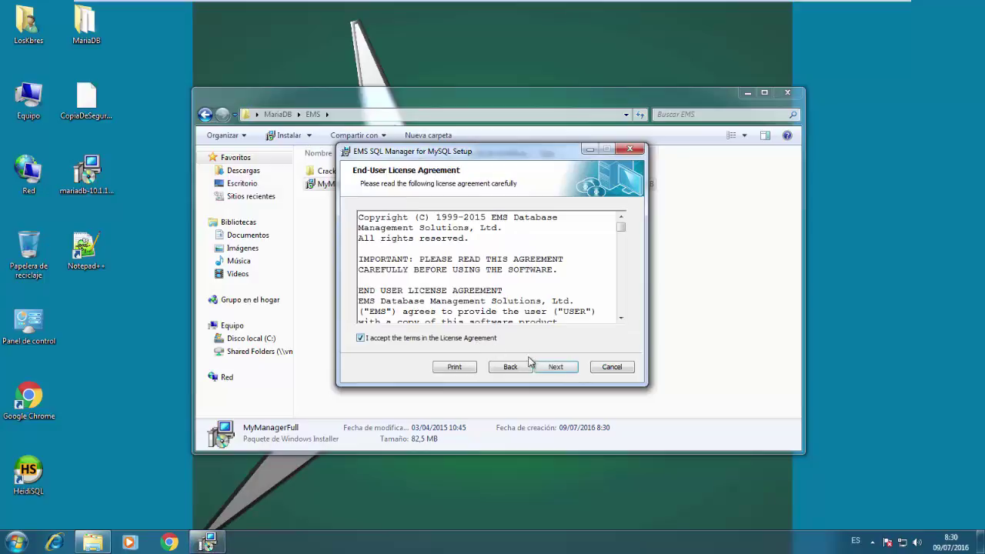
click(548, 370)
click(551, 369)
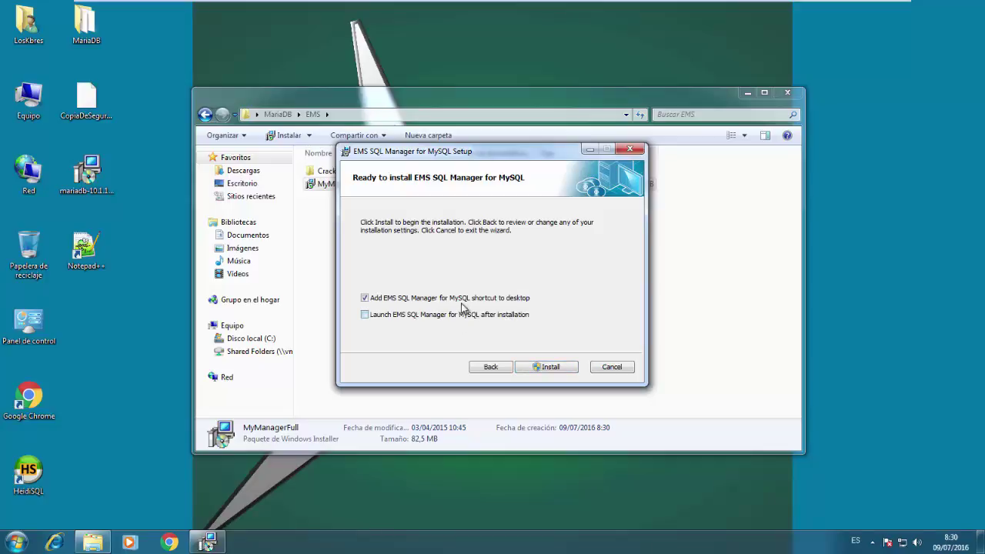
click(545, 366)
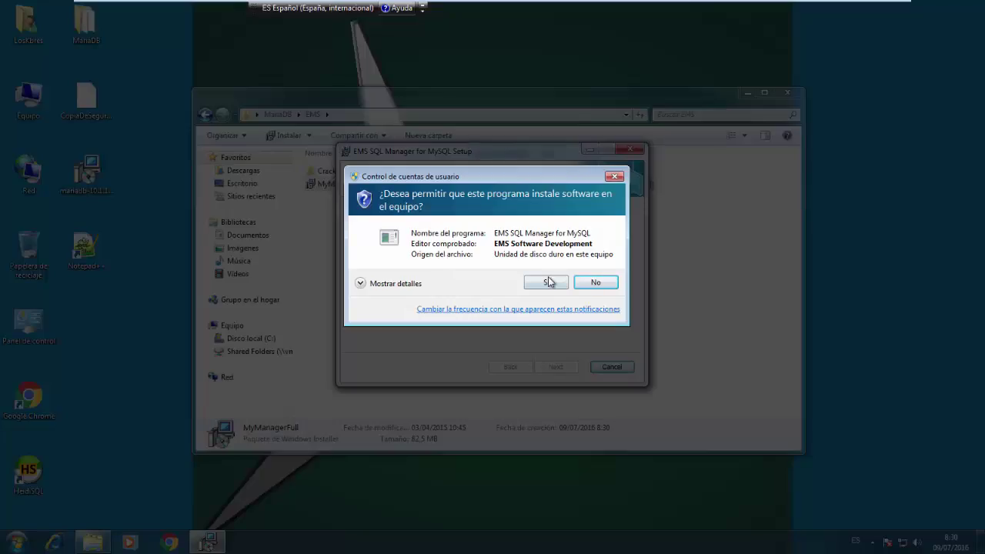
click(549, 283)
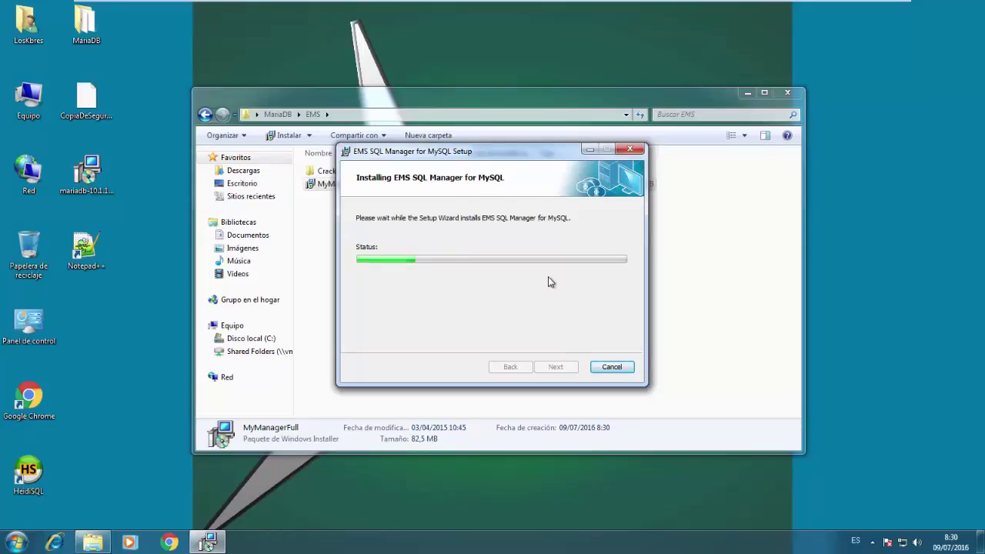
click(557, 366)
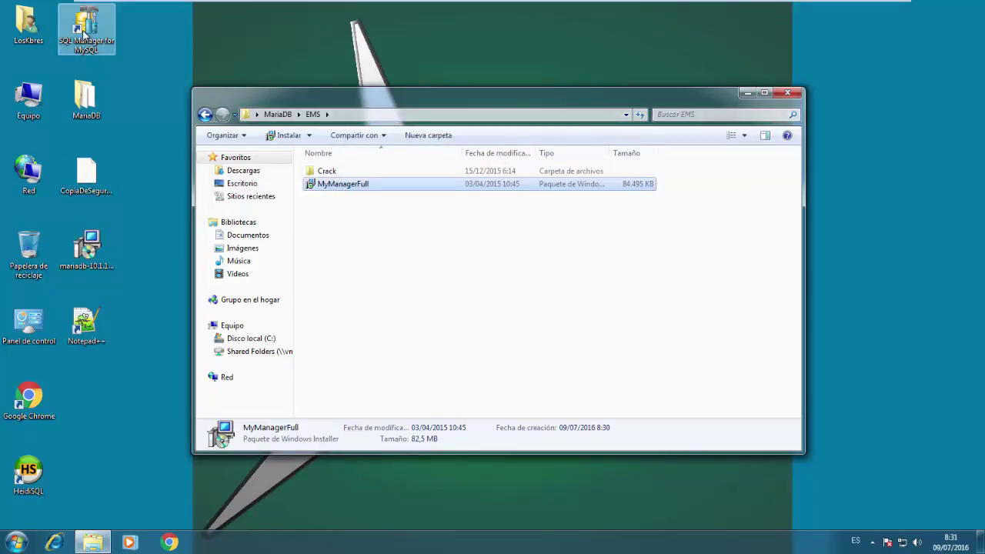
Open the SQL Manager for MySQL install folder from the desktop shortcut's properties
double_click(85, 35)
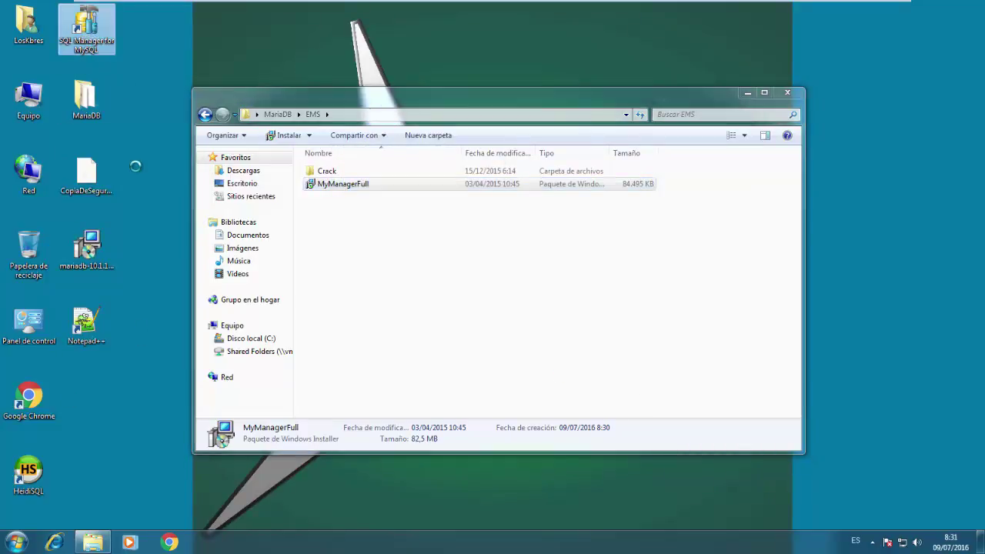
right_click(80, 31)
click(136, 319)
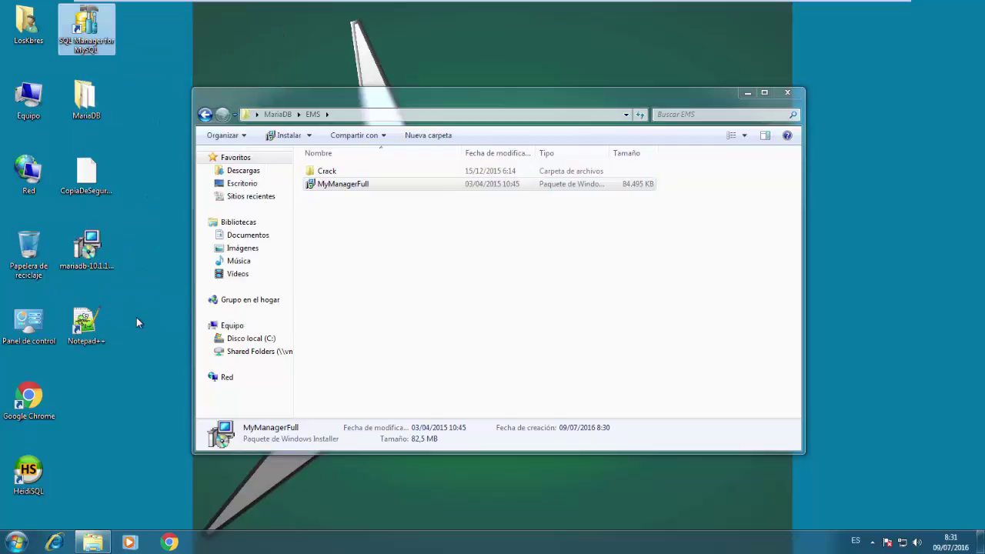
click(127, 257)
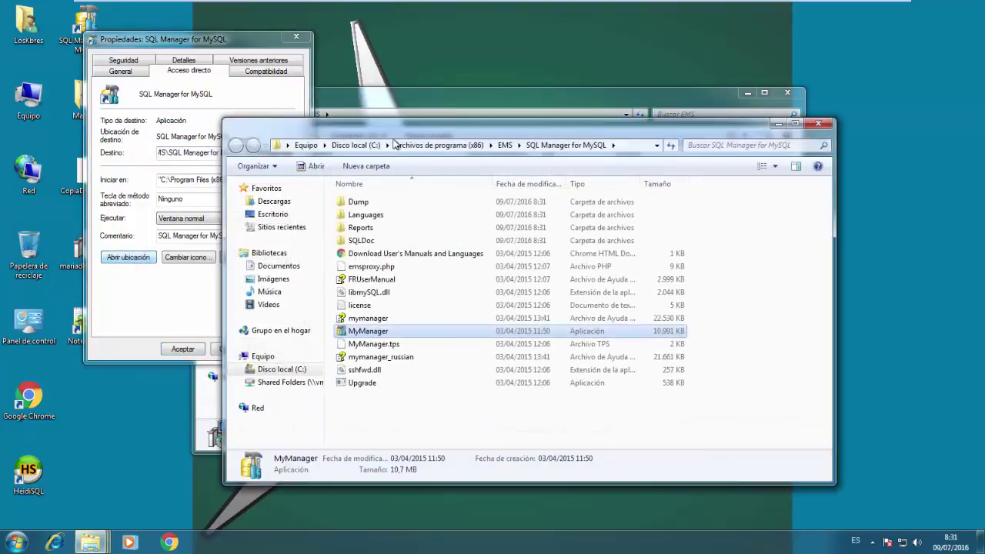
Copy MyManager from EMS\Crack into the install folder, replacing the existing file with admin permission
click(399, 109)
click(321, 176)
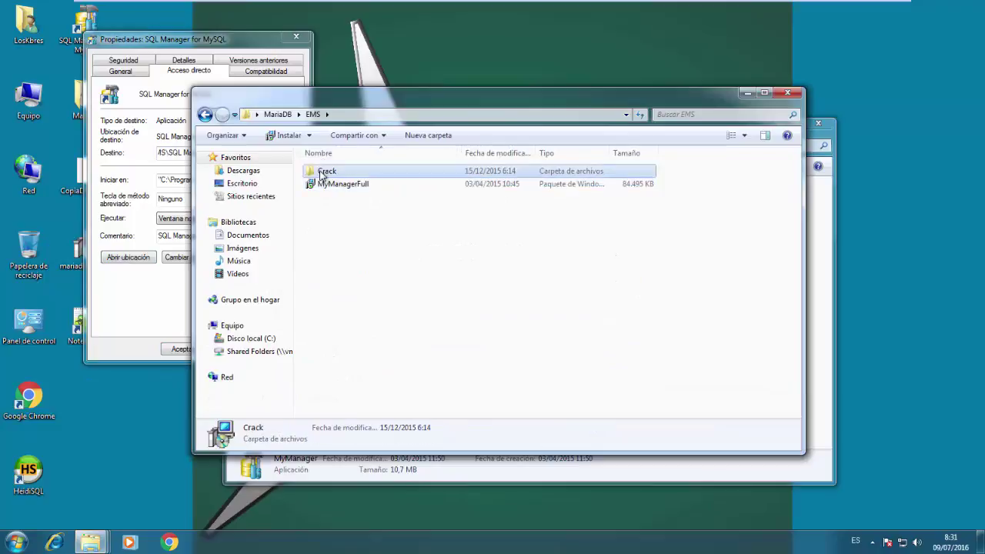
double_click(322, 176)
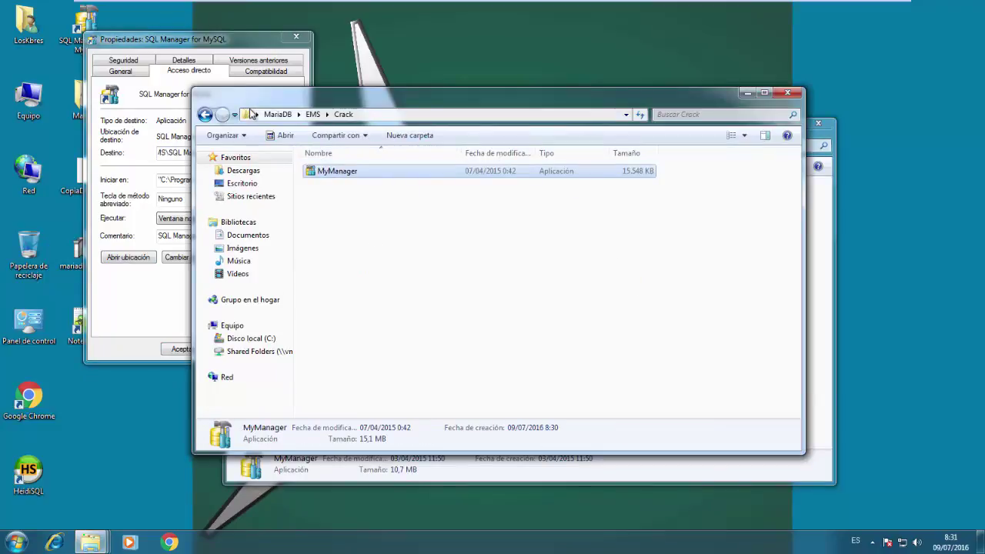
key(ctrl+c)
key(alt+Tab)
key(ctrl+v)
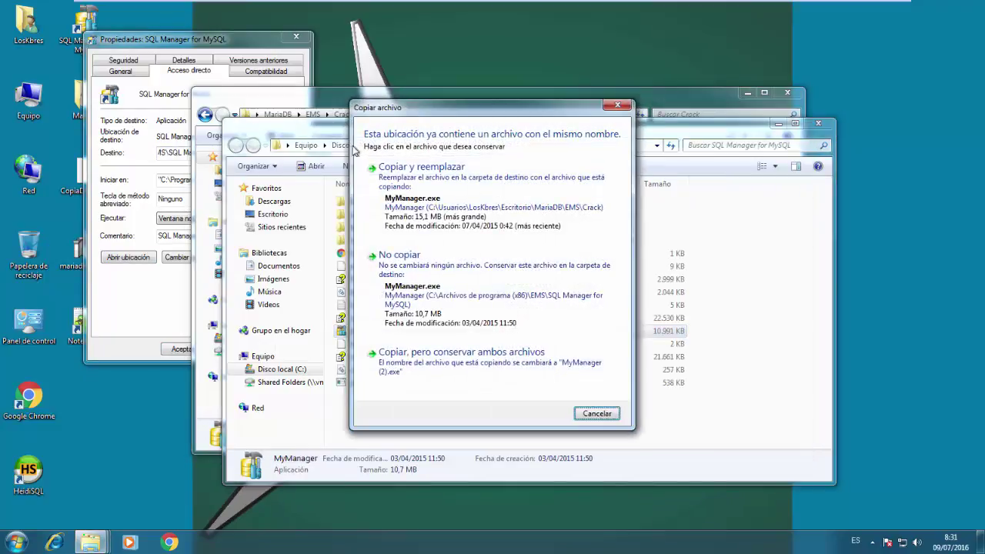
click(422, 170)
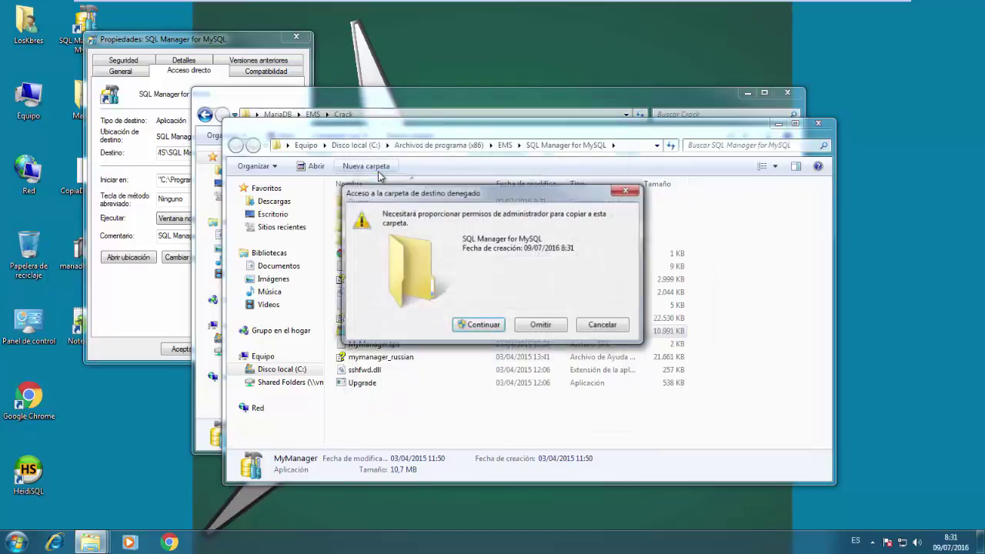
click(473, 326)
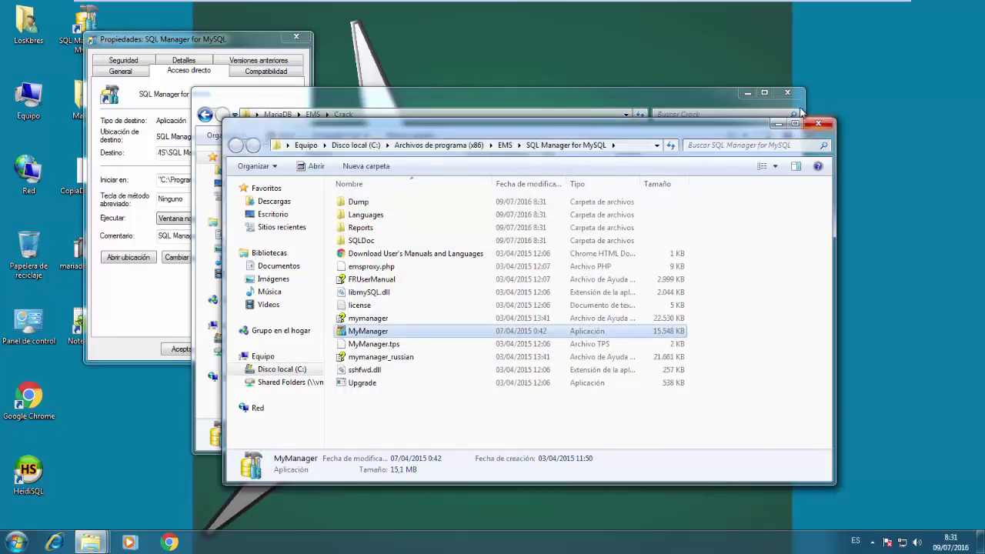
Close the Explorer windows and the shortcut properties dialog
click(817, 123)
click(787, 92)
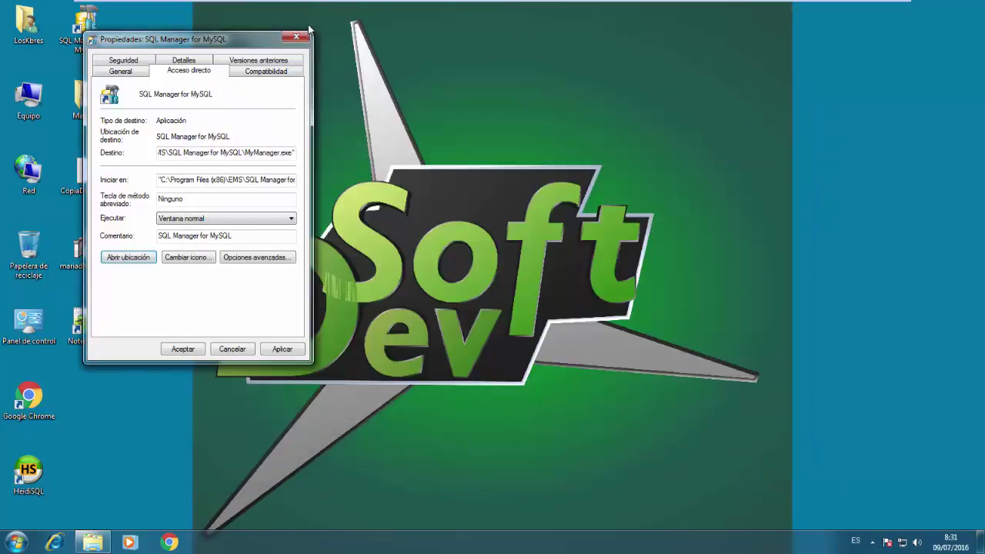
click(295, 36)
click(169, 43)
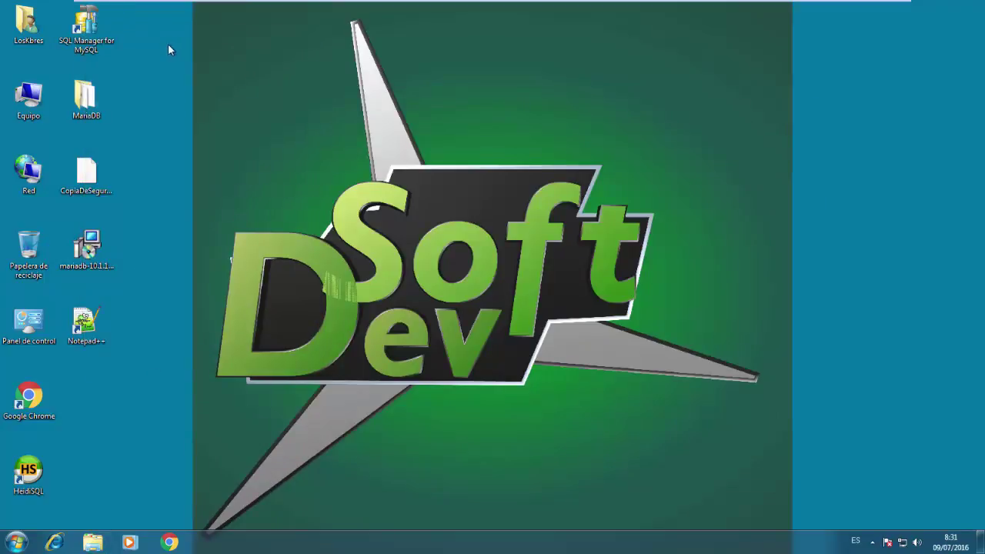
Launch SQL Manager with the default environment and English, turning off startup tips
click(92, 44)
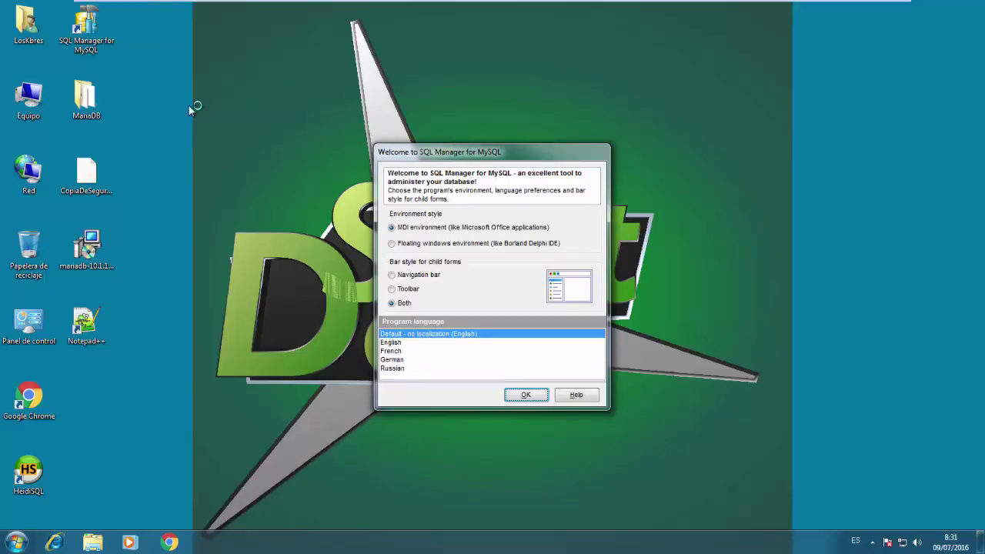
click(527, 396)
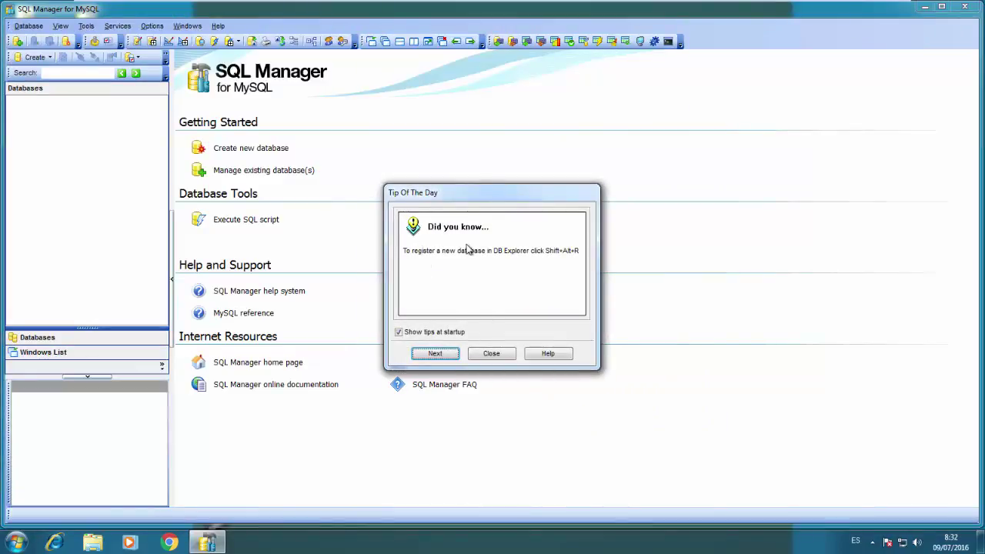
click(431, 334)
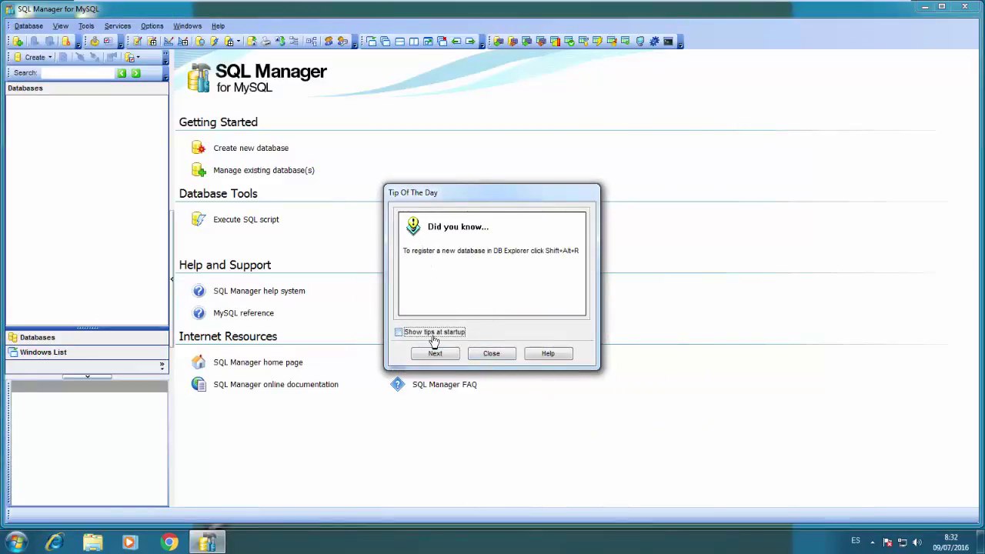
click(498, 358)
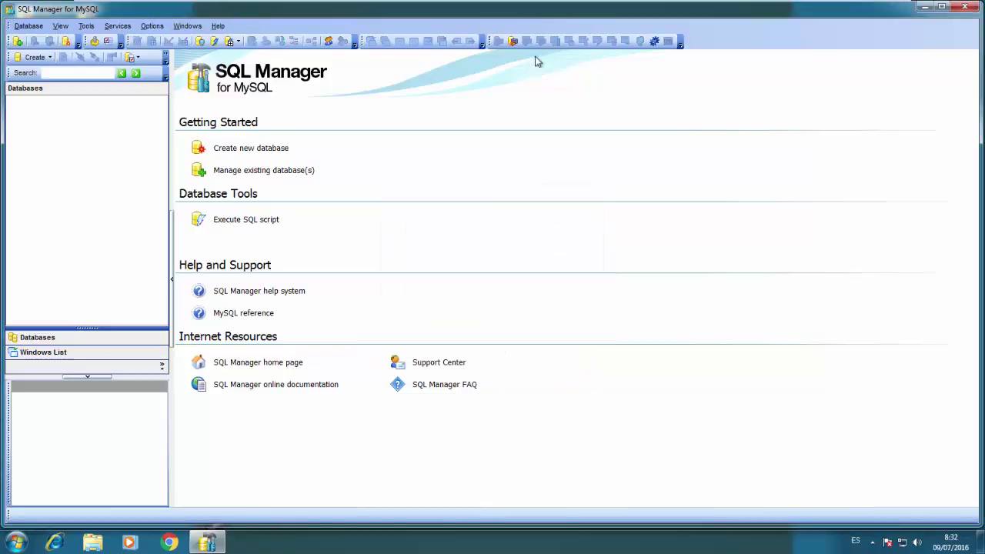
Maximize the window, decline the upgrade, close SQL Manager Direct, and widen the database list
double_click(547, 14)
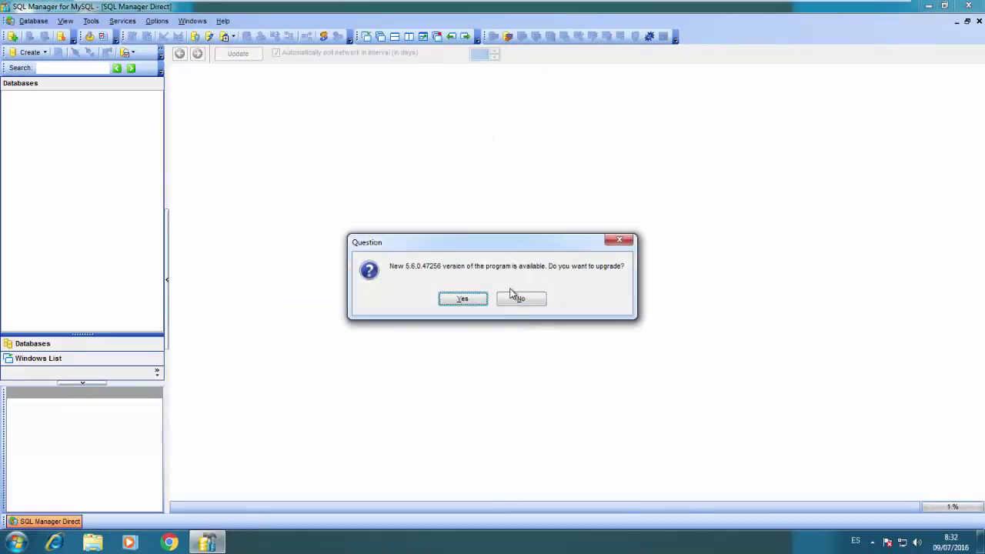
click(521, 299)
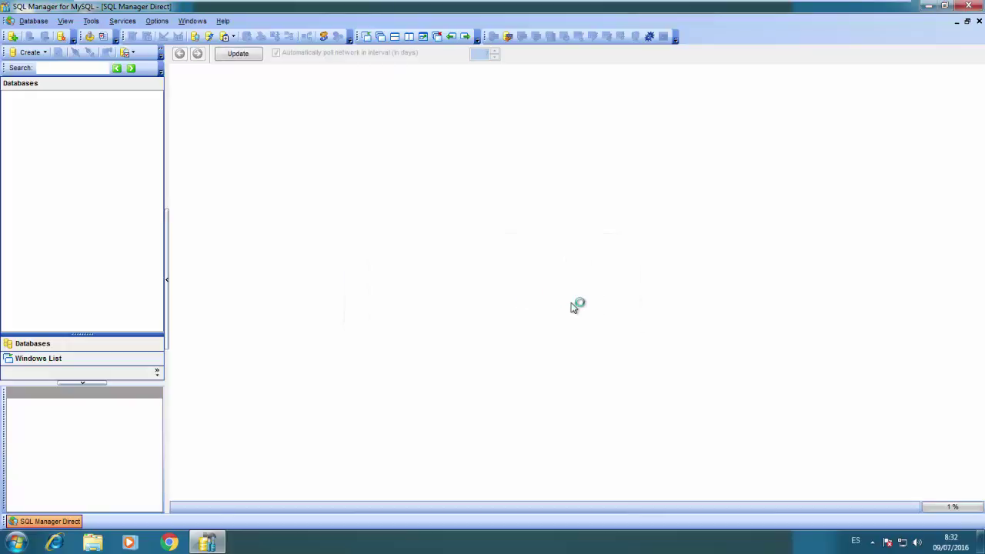
click(979, 22)
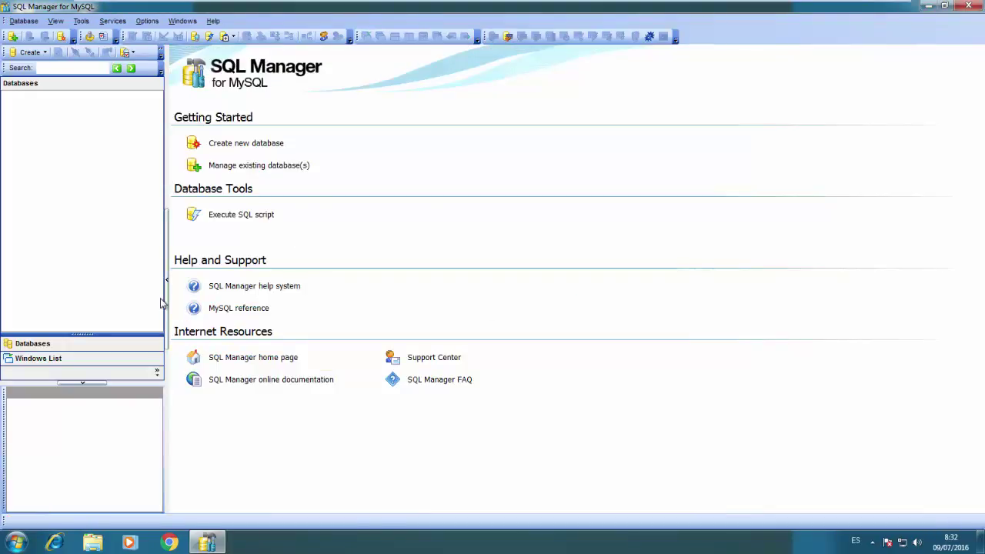
drag(167, 304, 206, 300)
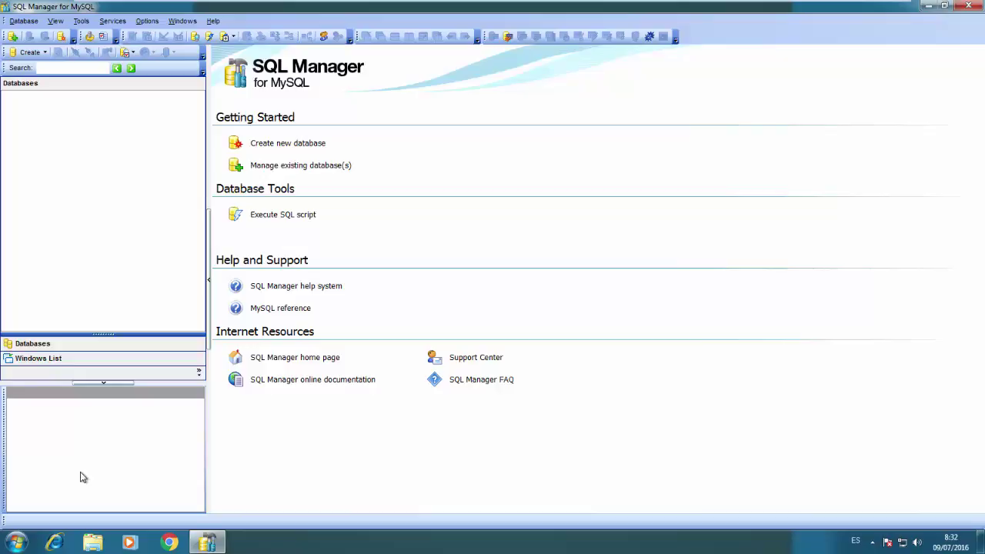
Register the stock database on localhost port 3306 with the server login, aliased 'stock on localhost'
right_click(71, 158)
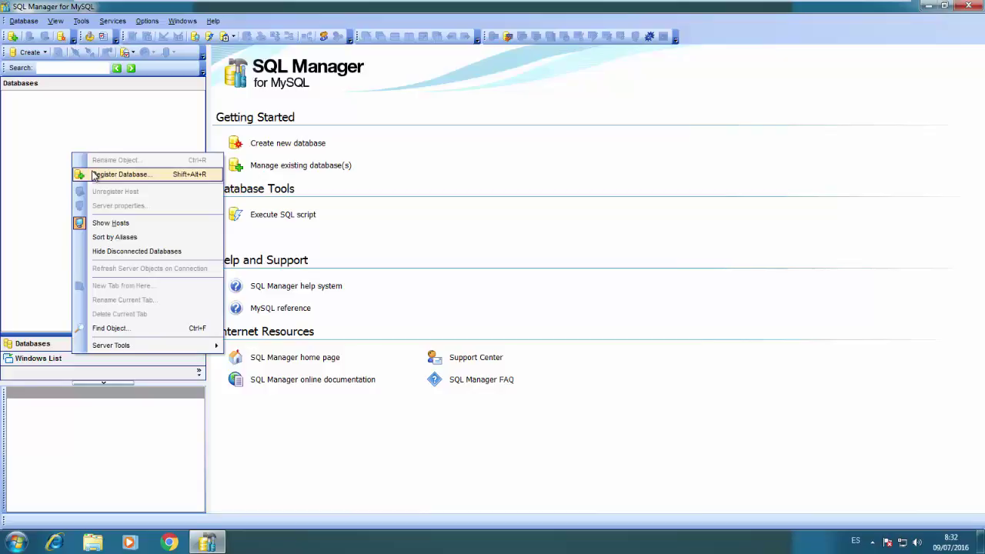
click(94, 174)
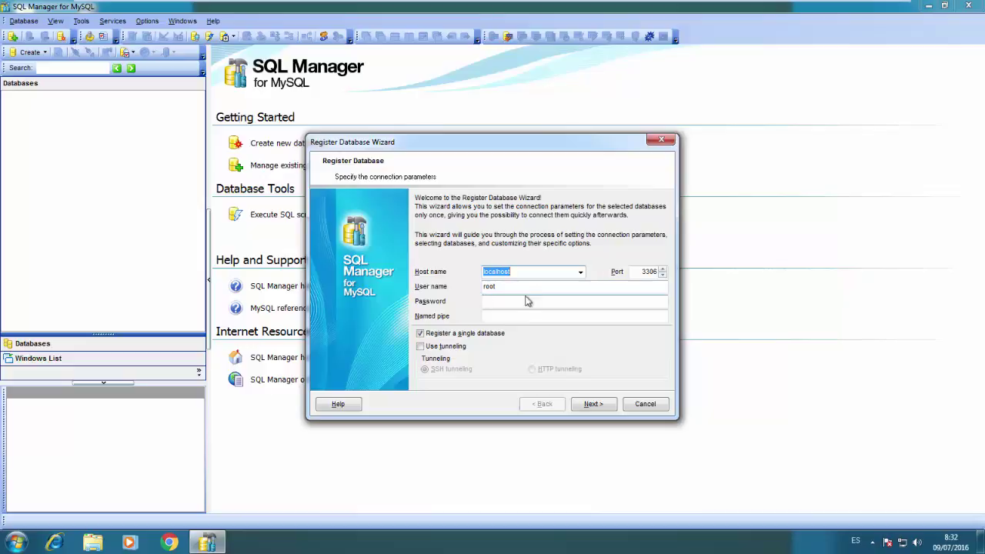
click(526, 290)
click(524, 302)
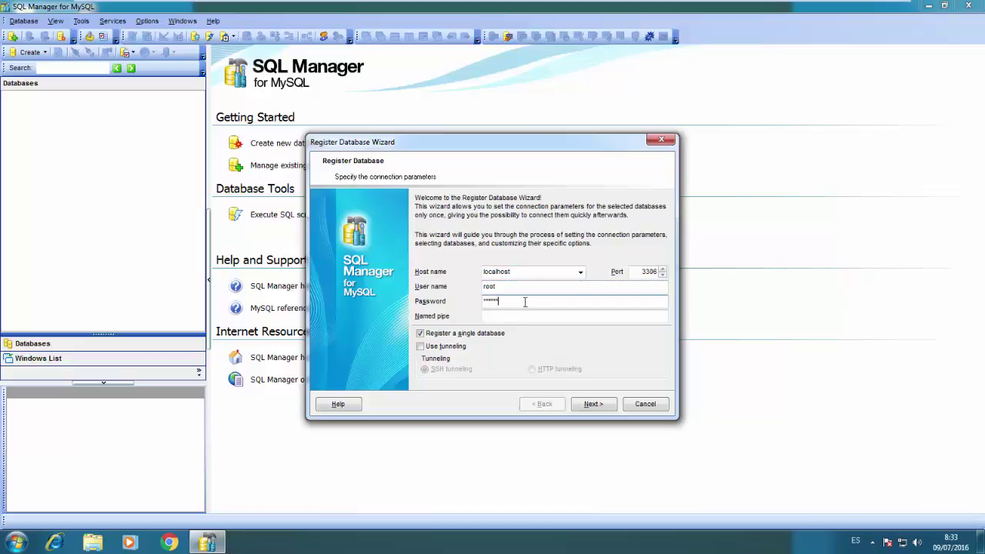
click(588, 405)
click(592, 200)
click(642, 201)
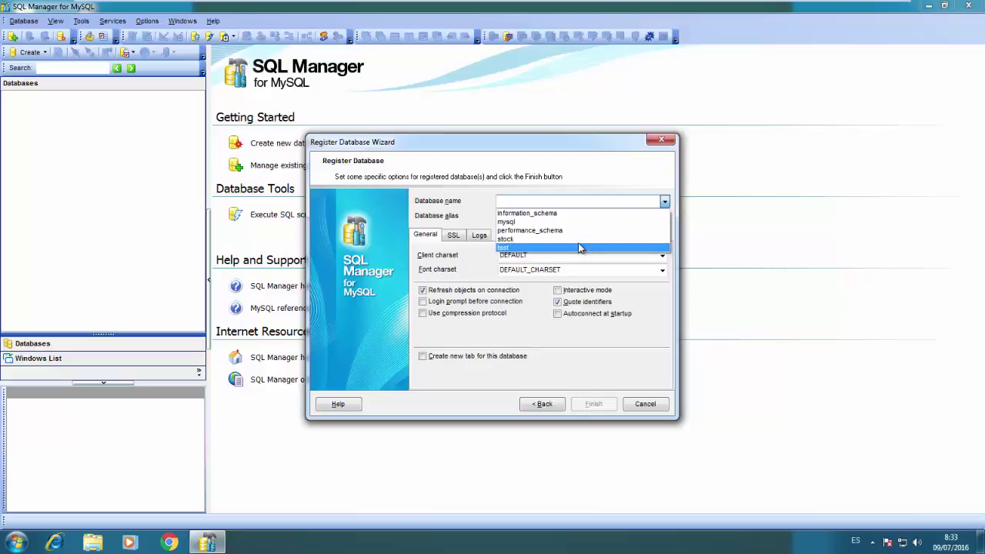
click(580, 239)
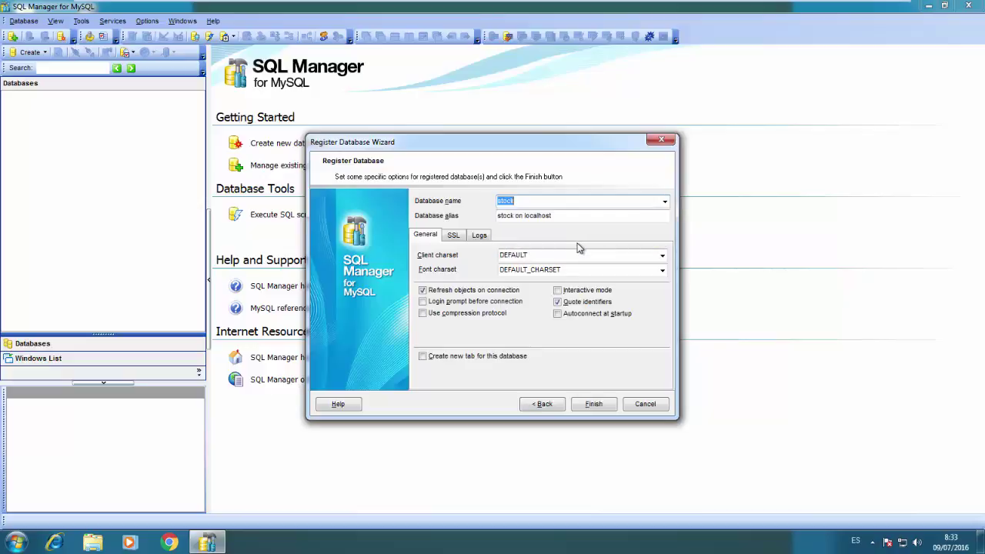
click(591, 404)
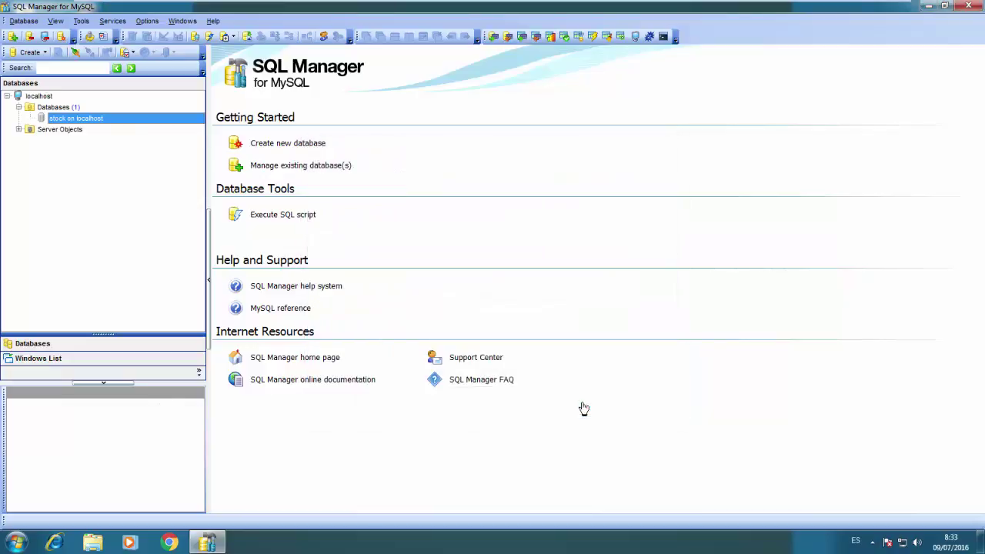
Connect to 'stock on localhost' with utf8 client charset and expand its Tables and Procedures nodes
click(7, 96)
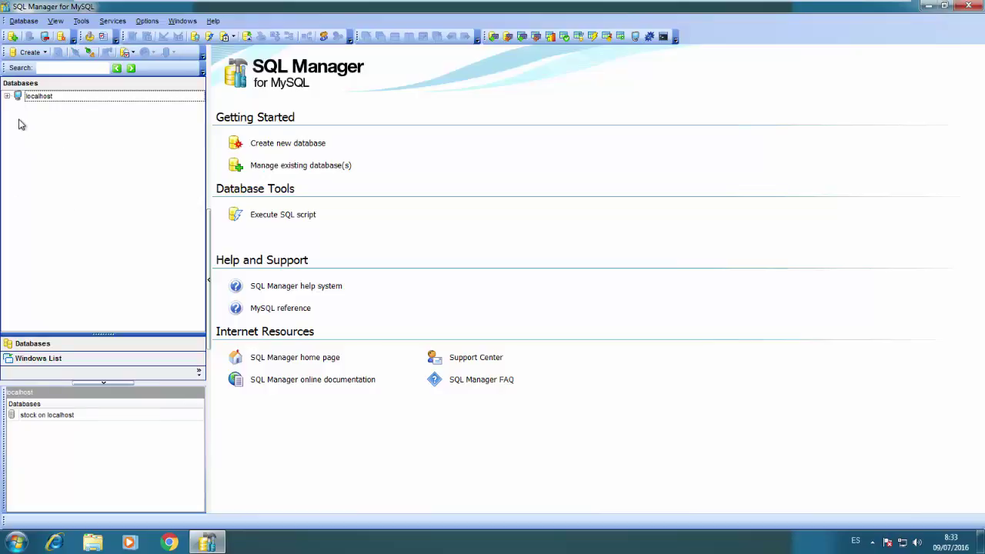
click(7, 97)
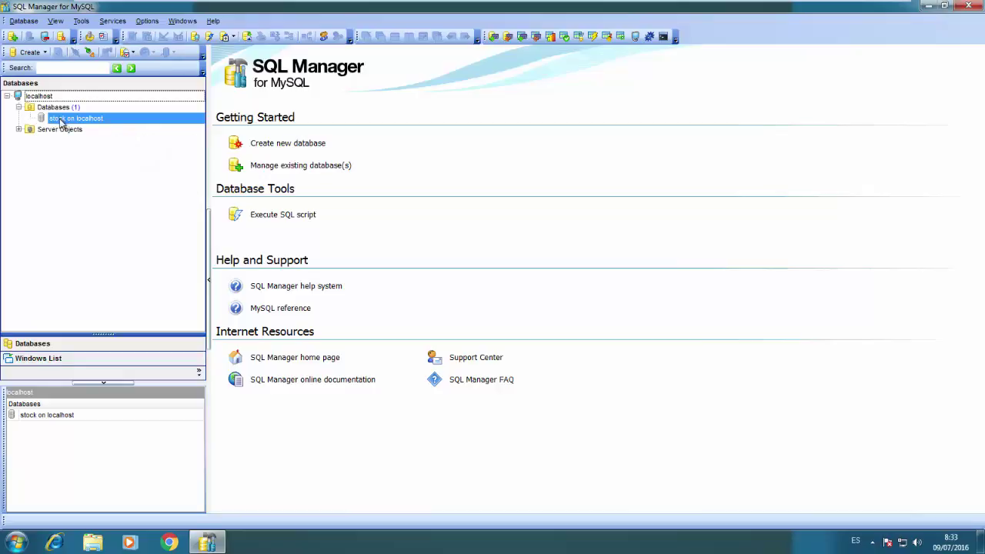
double_click(61, 119)
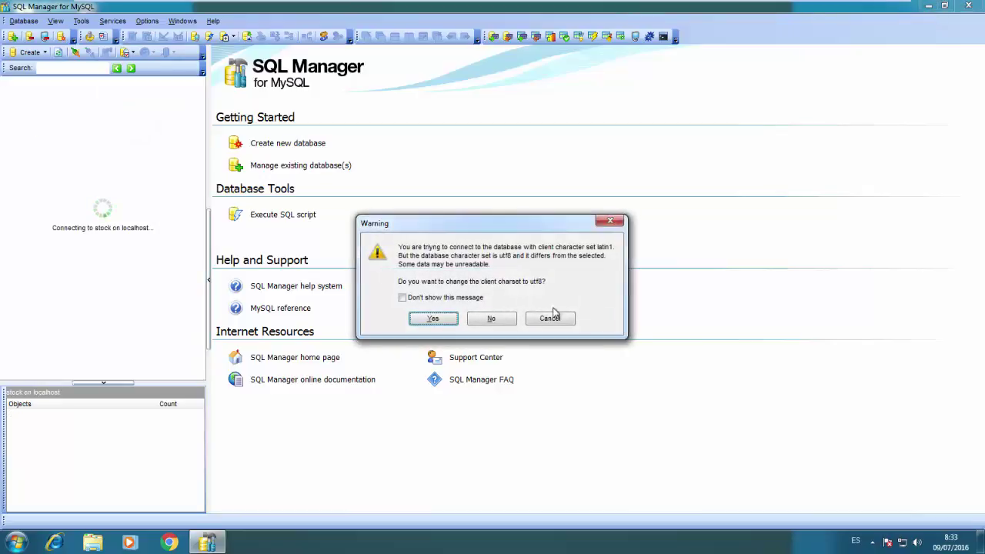
click(443, 321)
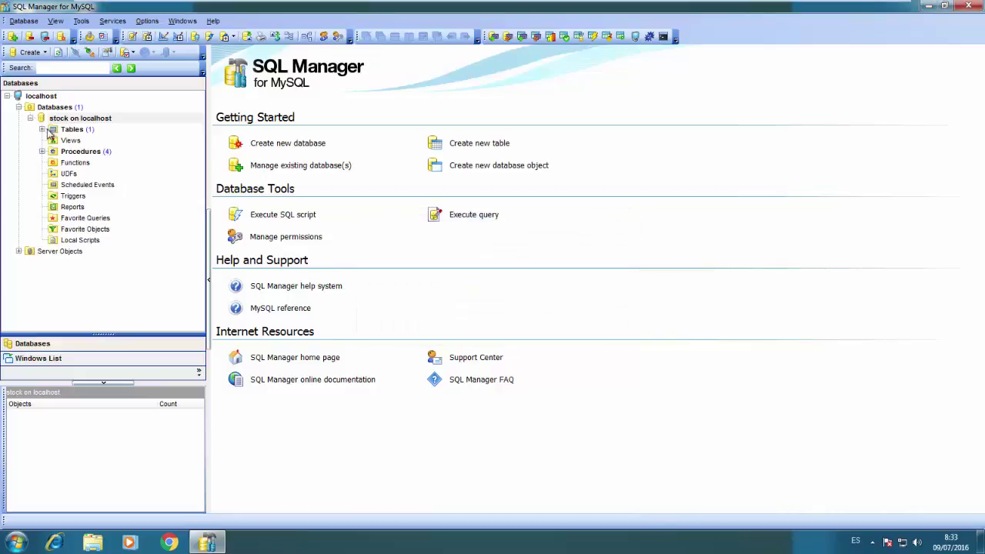
click(43, 129)
click(84, 141)
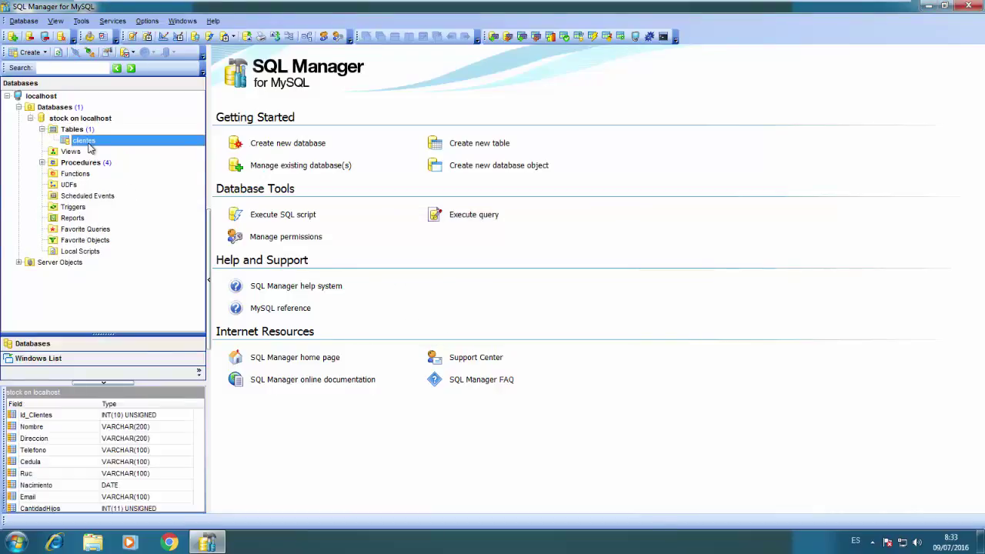
click(42, 162)
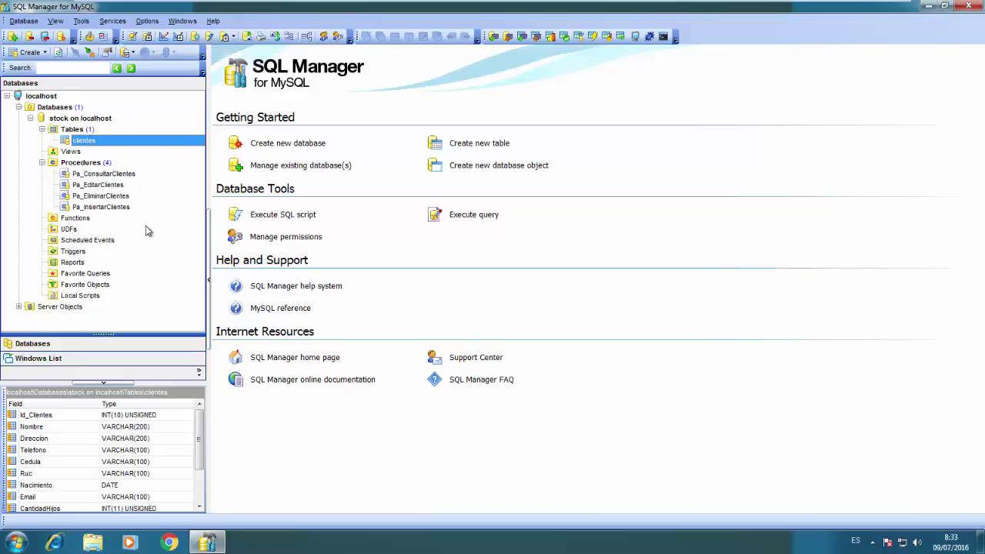
Open the clientes table structure to review it, then close the editor
click(43, 162)
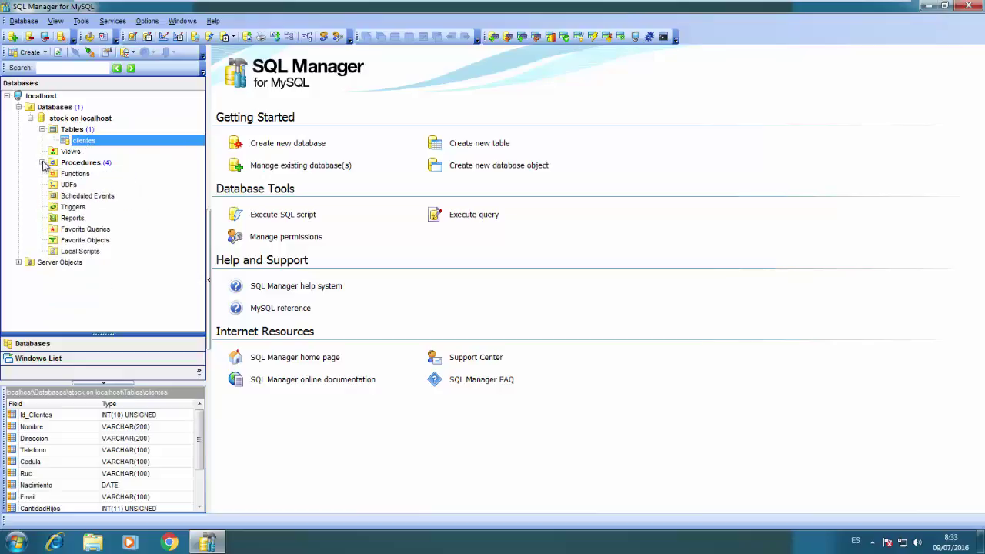
double_click(80, 142)
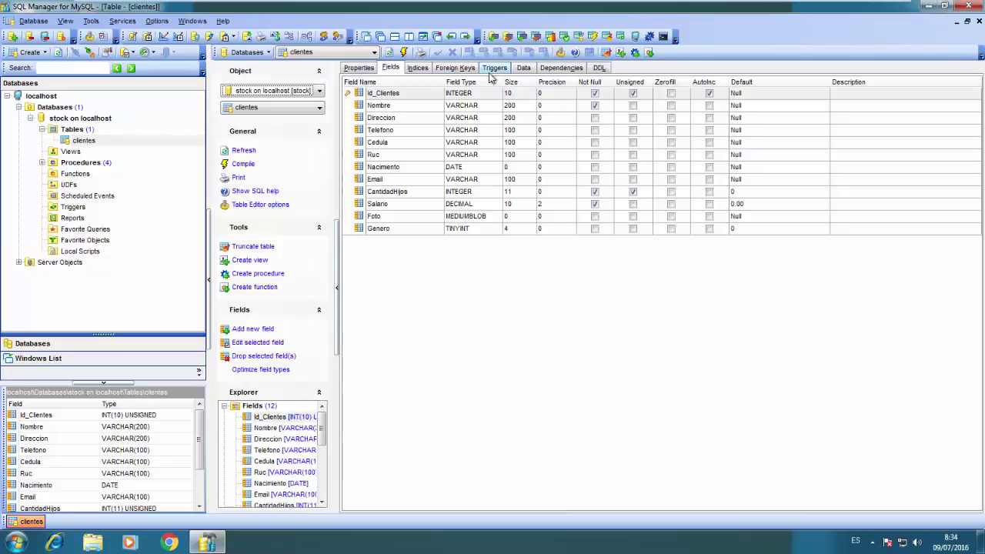
click(978, 21)
Create a new table in stock, entering 'cao' as its name, and show its Fields tab
right_click(58, 131)
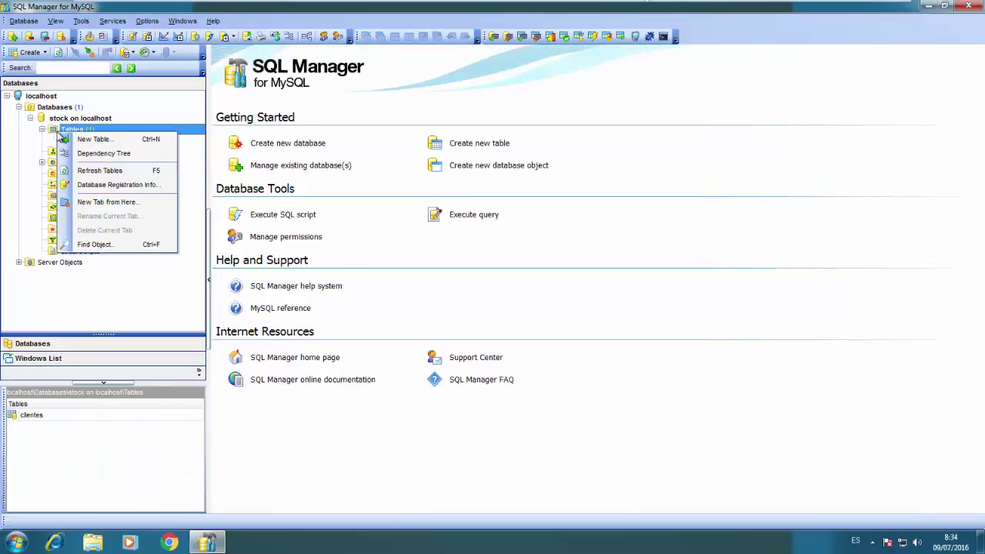
click(116, 140)
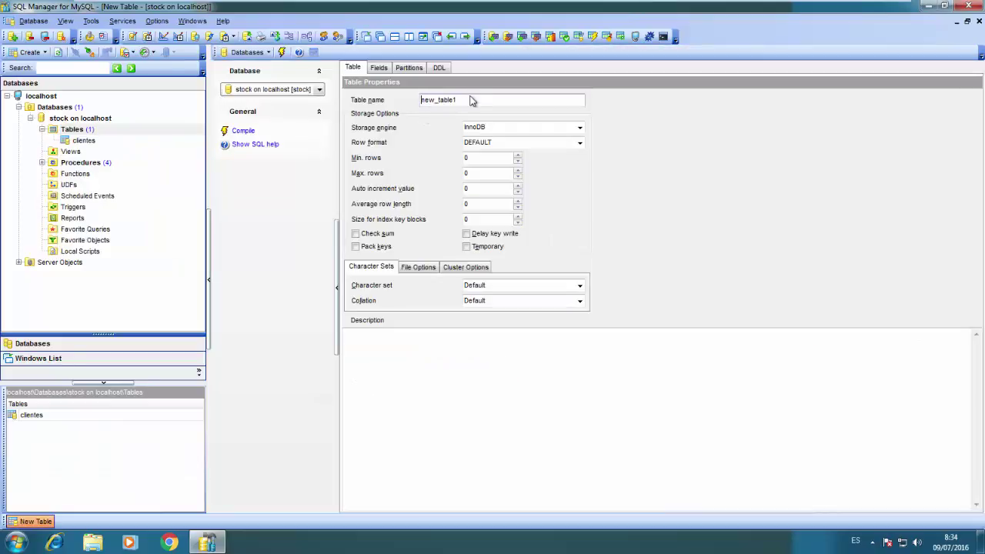
double_click(481, 99)
text(cao)
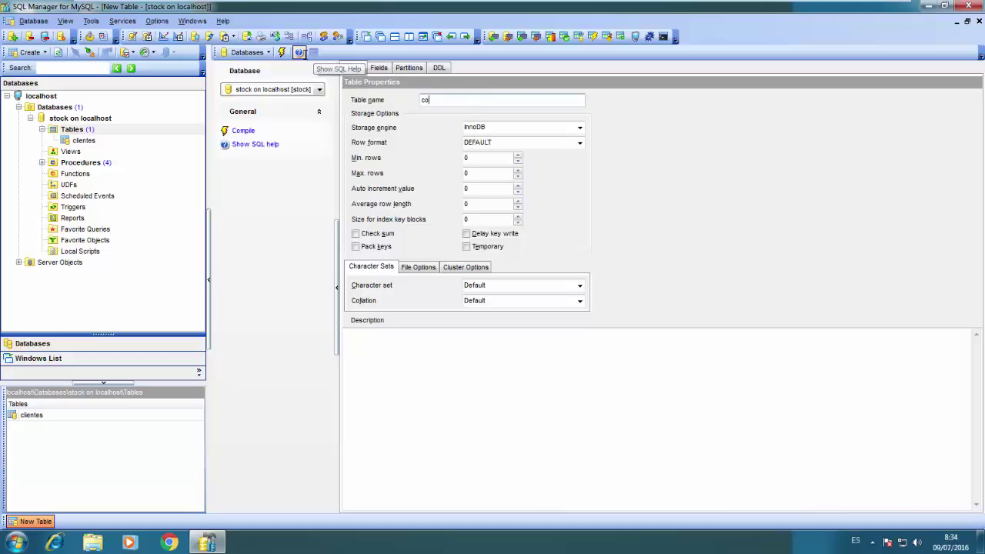
click(379, 67)
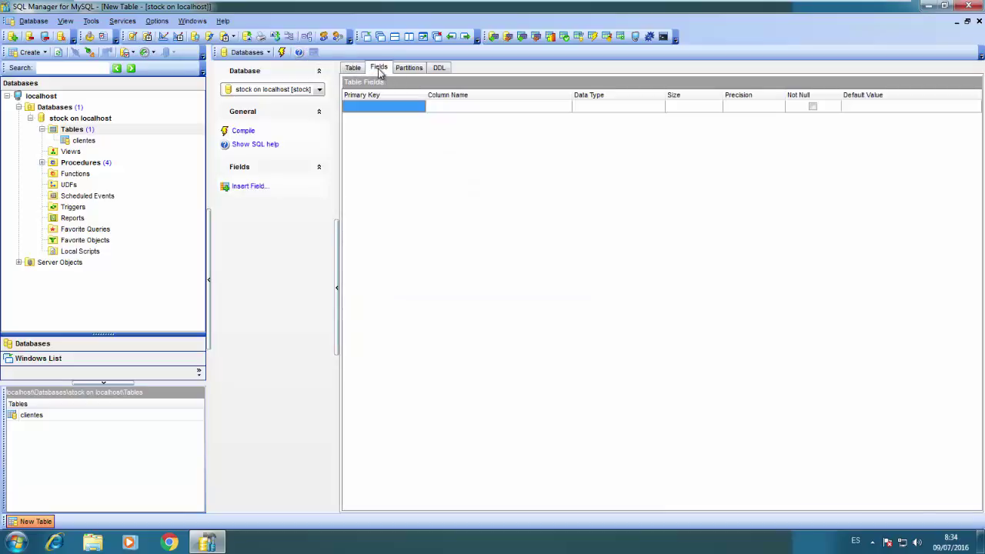
Add field Id_Colores INTEGER(10), not null, unique, unsigned, auto-increment primary key
right_click(387, 109)
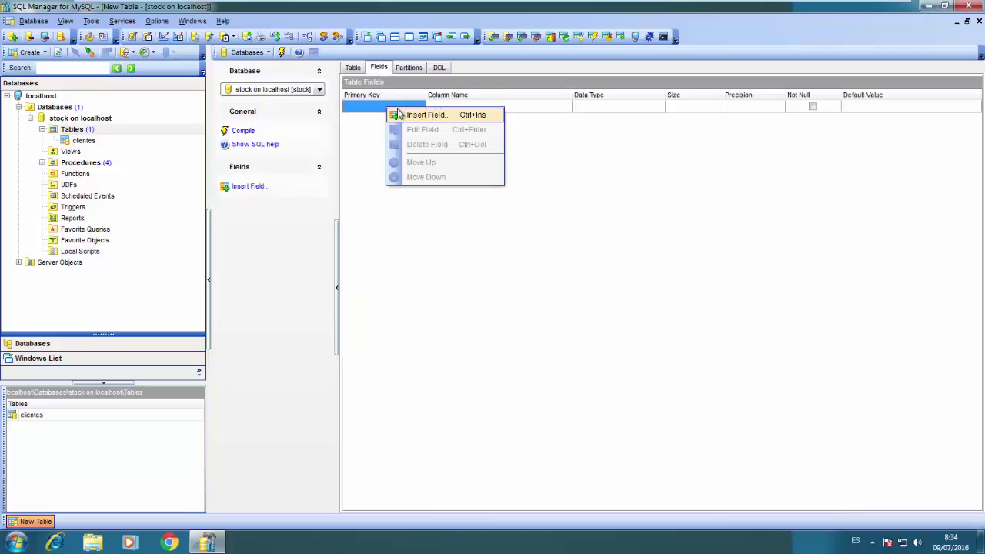
click(401, 116)
text(Id_)
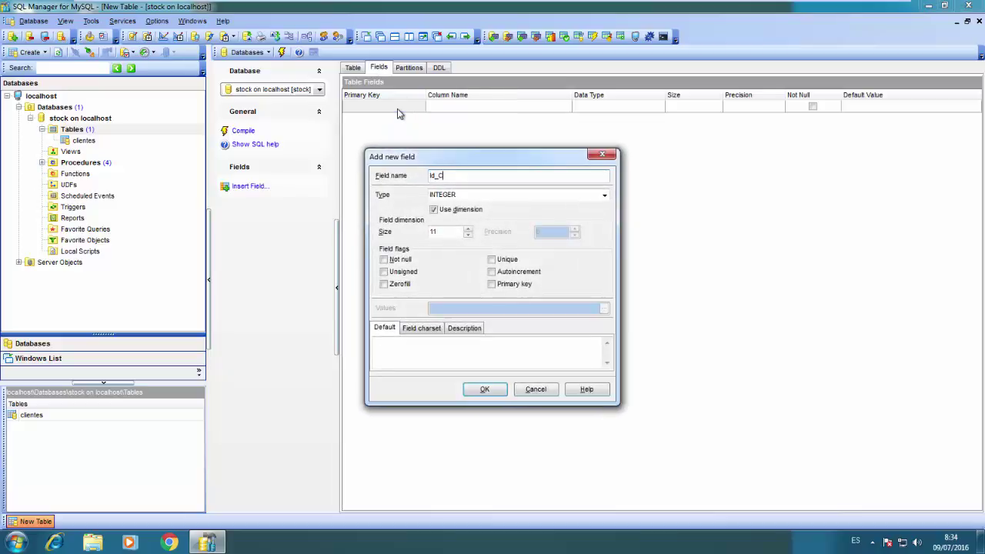
text(Colores)
key(Tab)
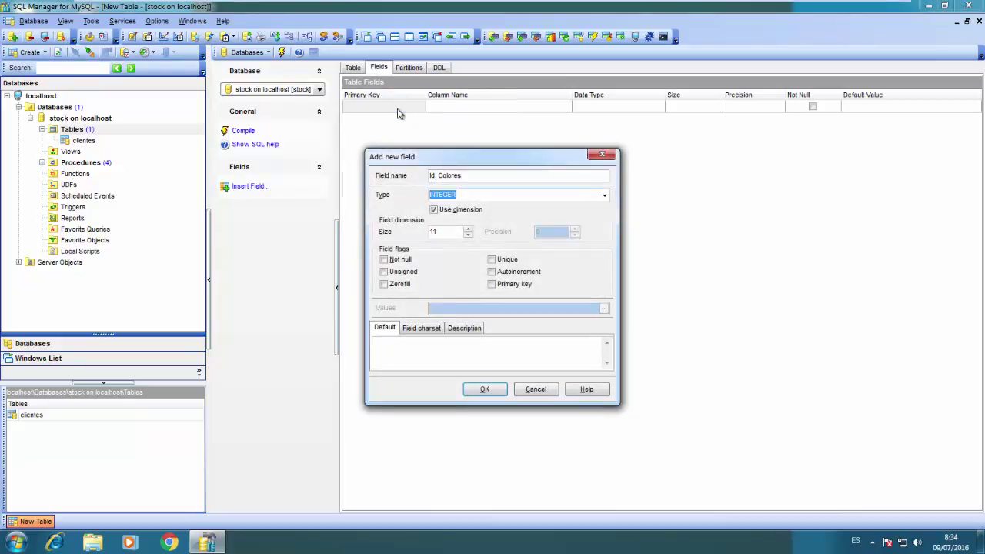
key(Tab)
text(10)
key(Tab)
key(space)
key(Tab)
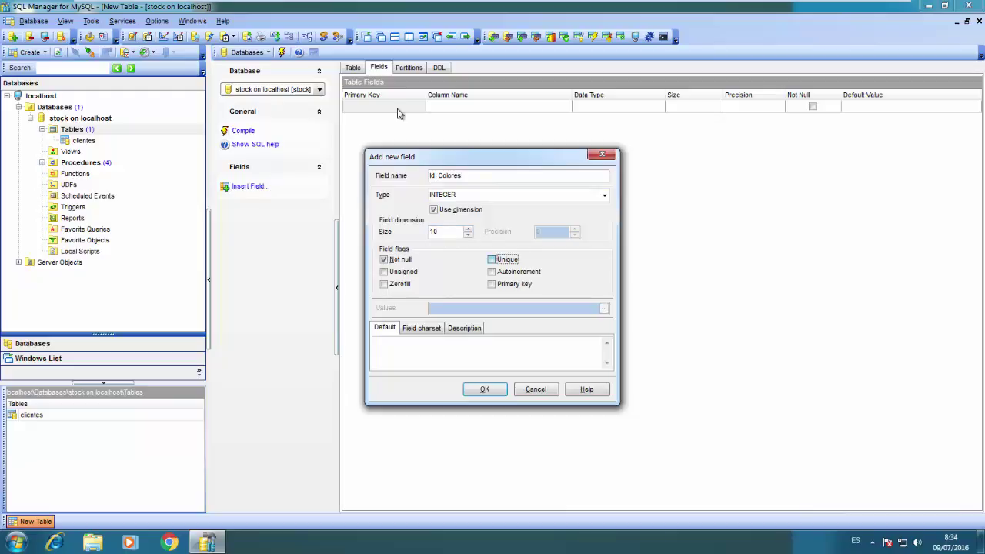
key(space)
key(Tab)
key(space)
key(Tab)
click(484, 390)
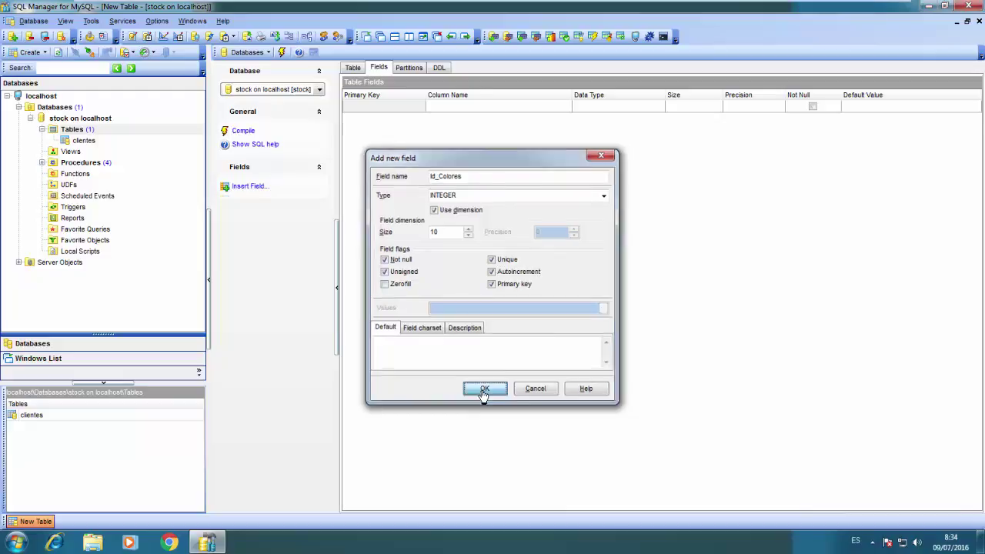
Add field Descripcion VARCHAR(100), not null
right_click(451, 121)
click(460, 129)
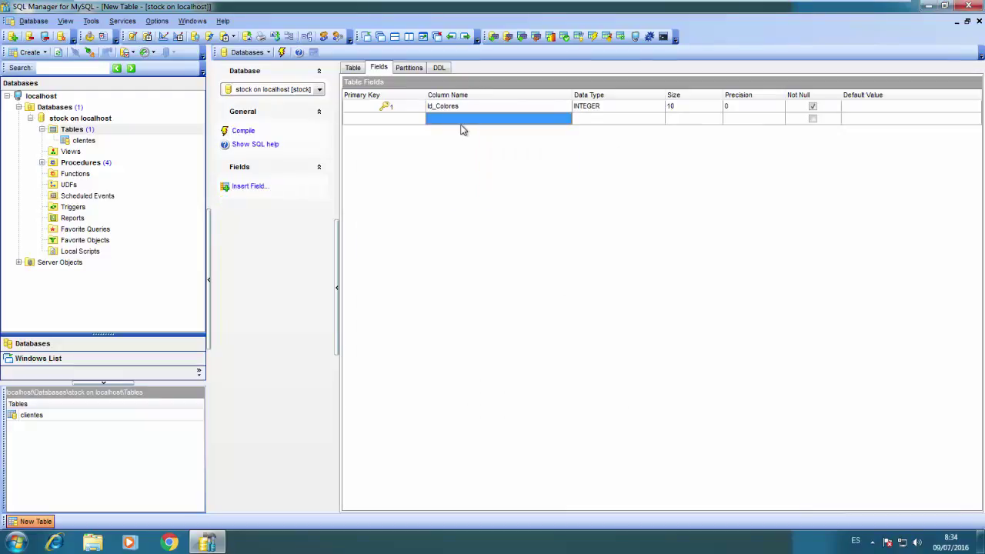
text(Descr)
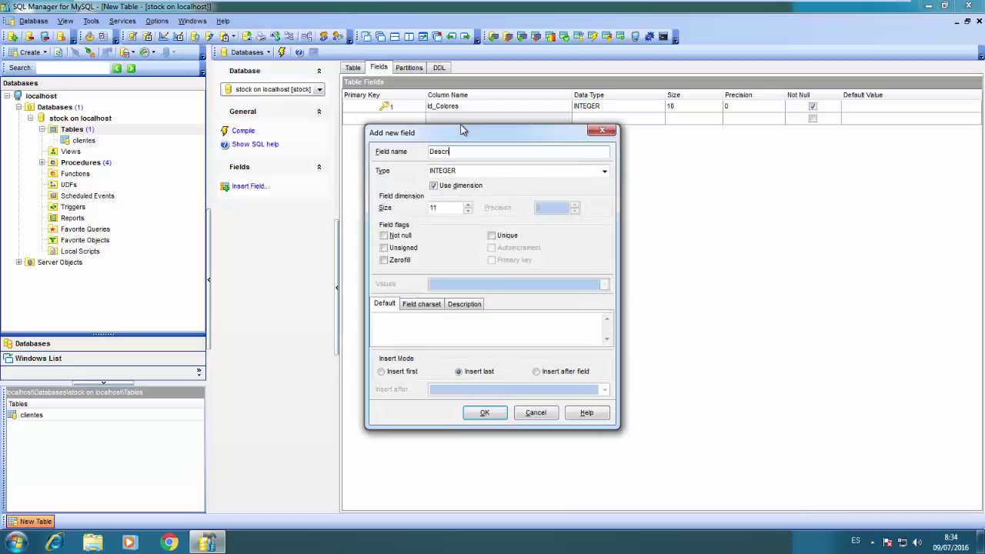
text(ipcion)
key(Tab)
text(varchar)
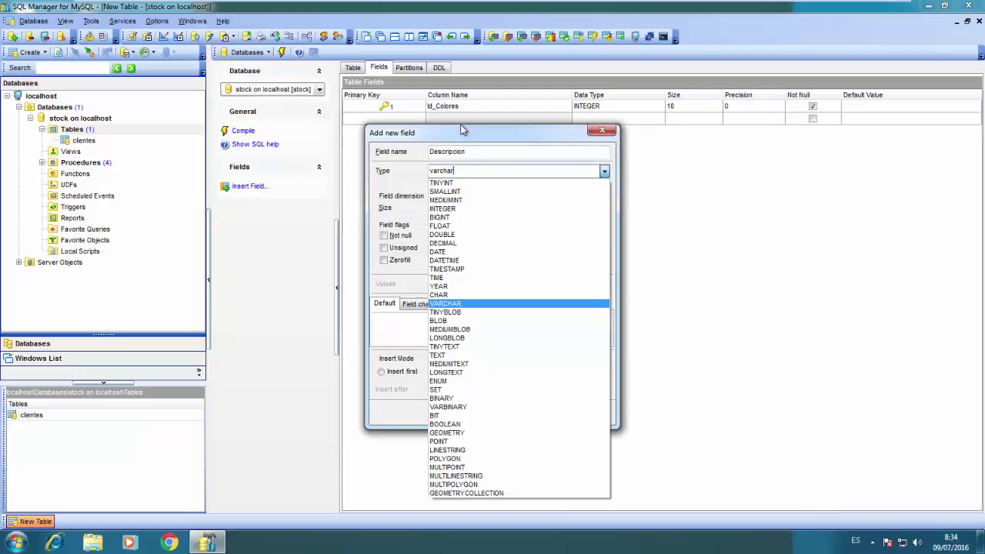
key(Tab)
text(100)
key(Tab)
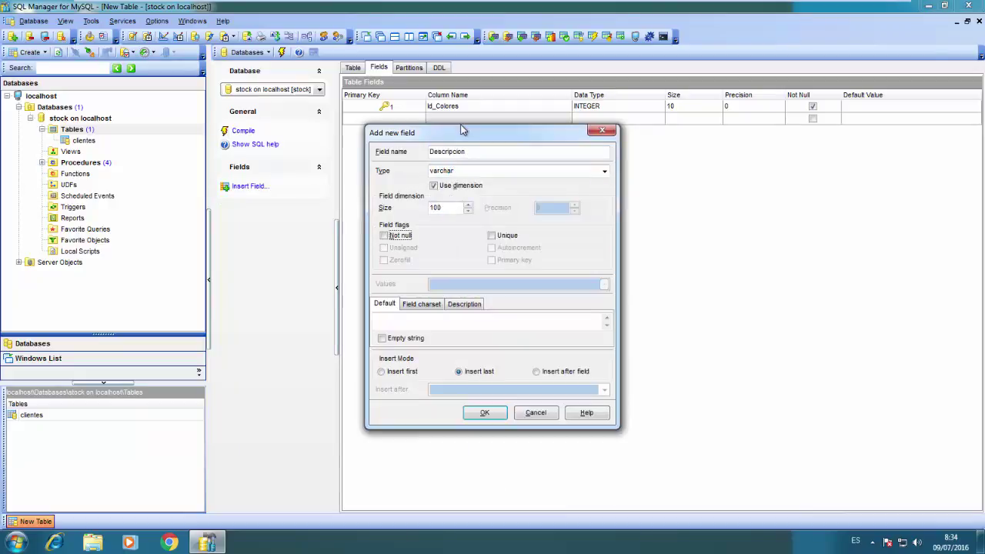
key(Tab)
click(490, 413)
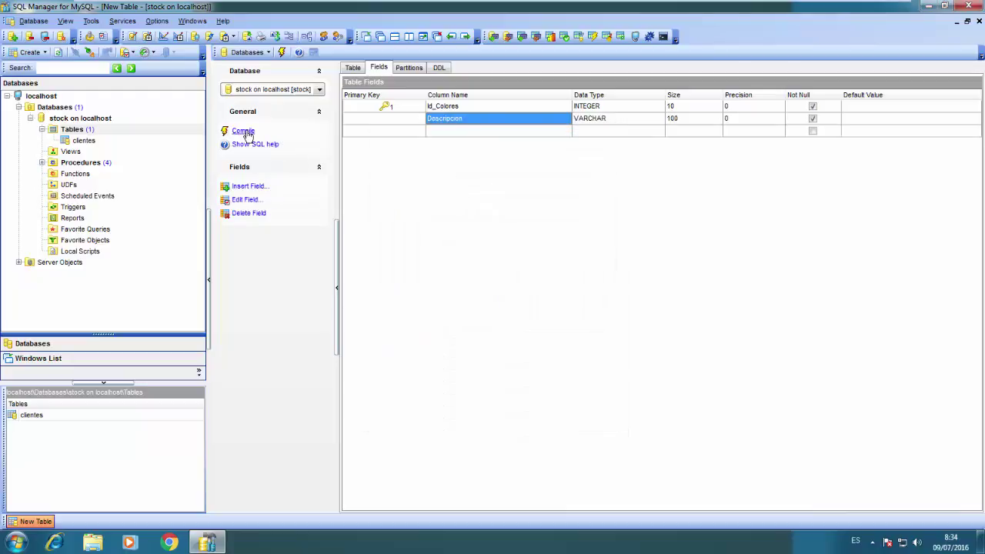
Compile and execute the CREATE statement for colores, then list stock's stored procedures
click(246, 133)
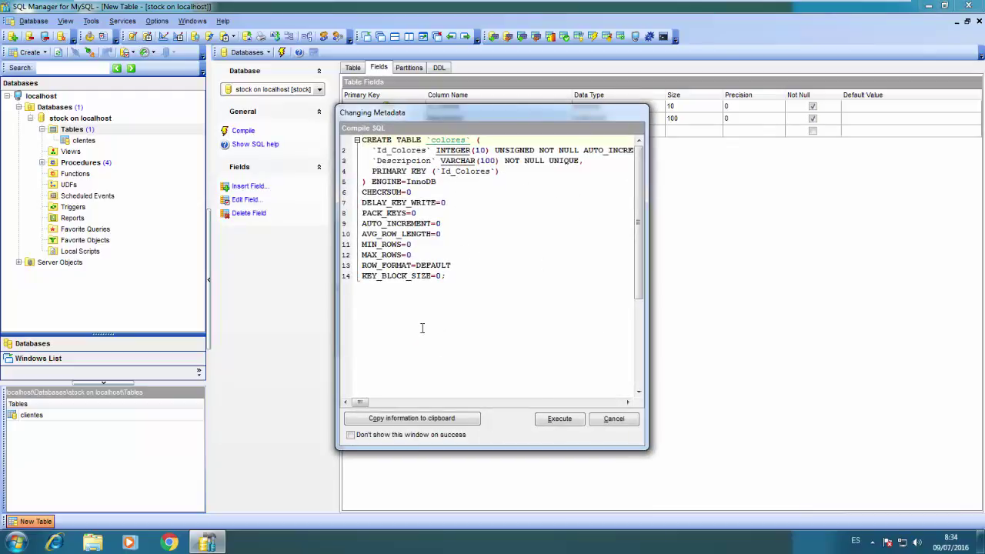
click(560, 419)
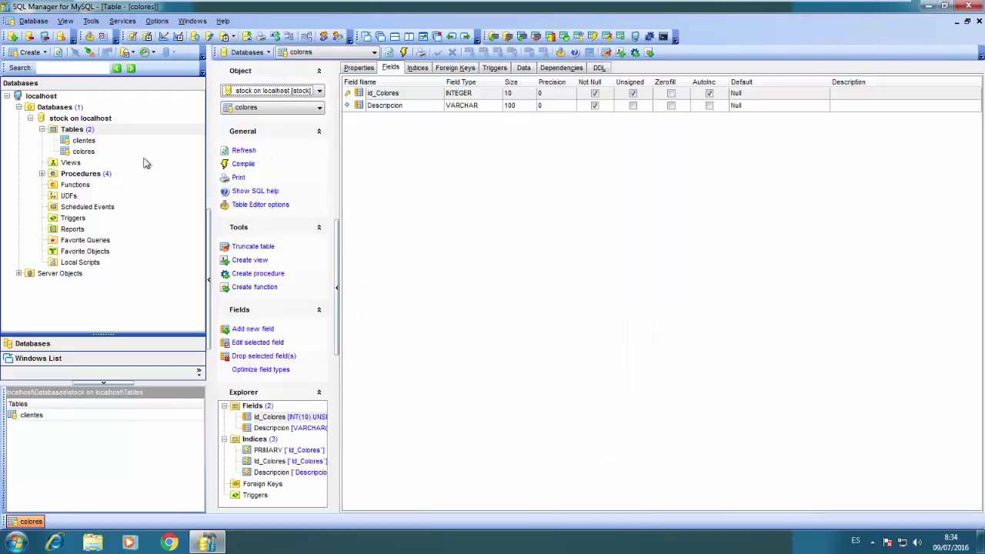
click(51, 176)
click(69, 177)
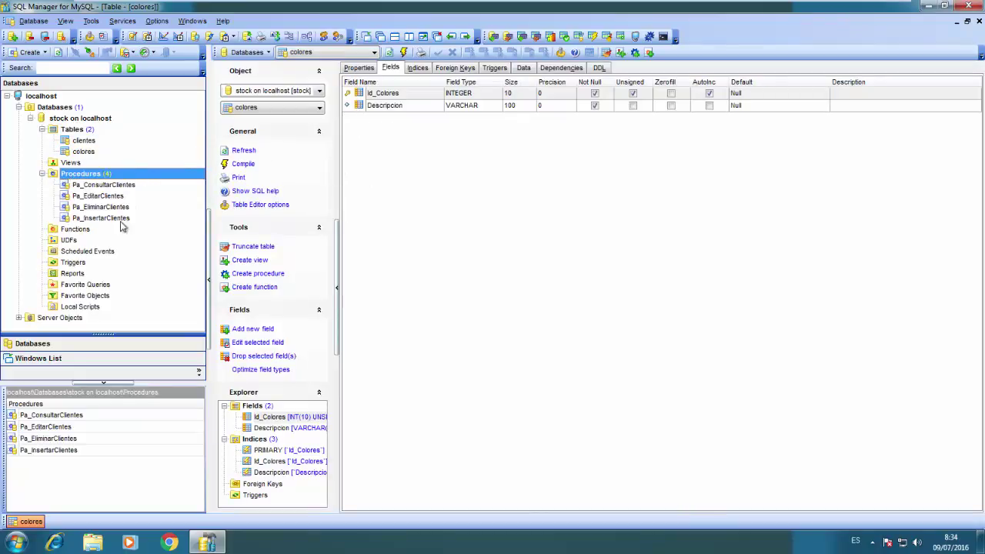
Open Pa_ConsultarClientes on its DDL tab and copy the whole CREATE PROCEDURE code
double_click(104, 185)
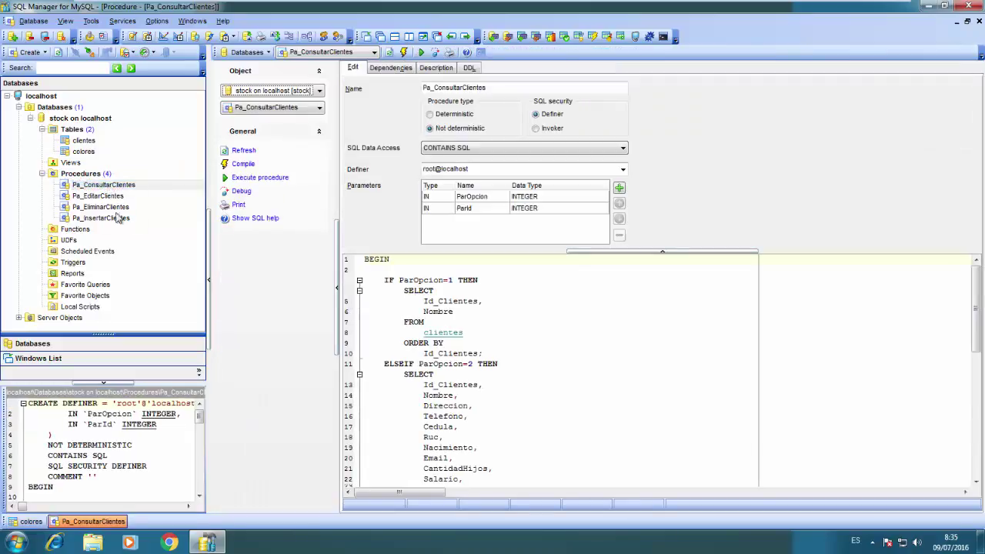
click(470, 68)
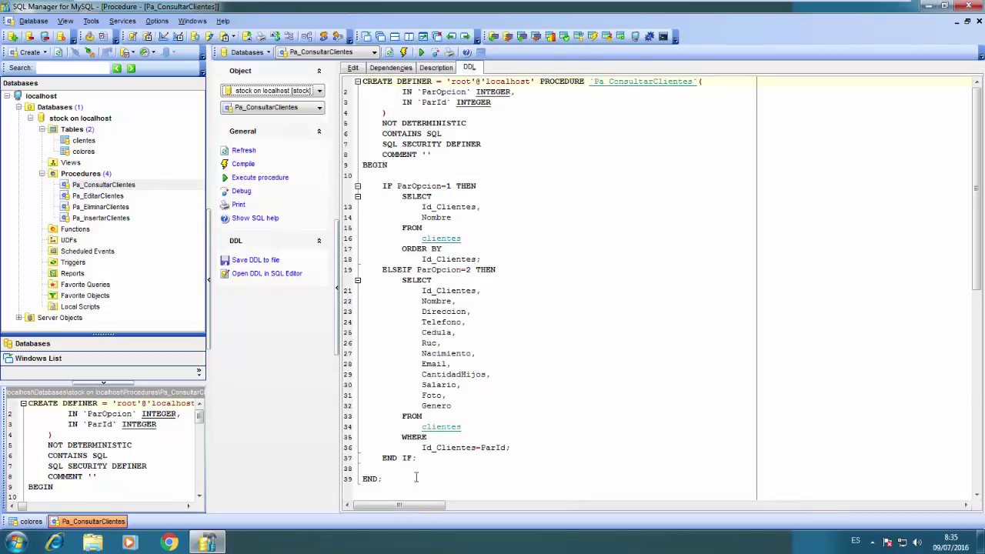
drag(396, 482, 316, 81)
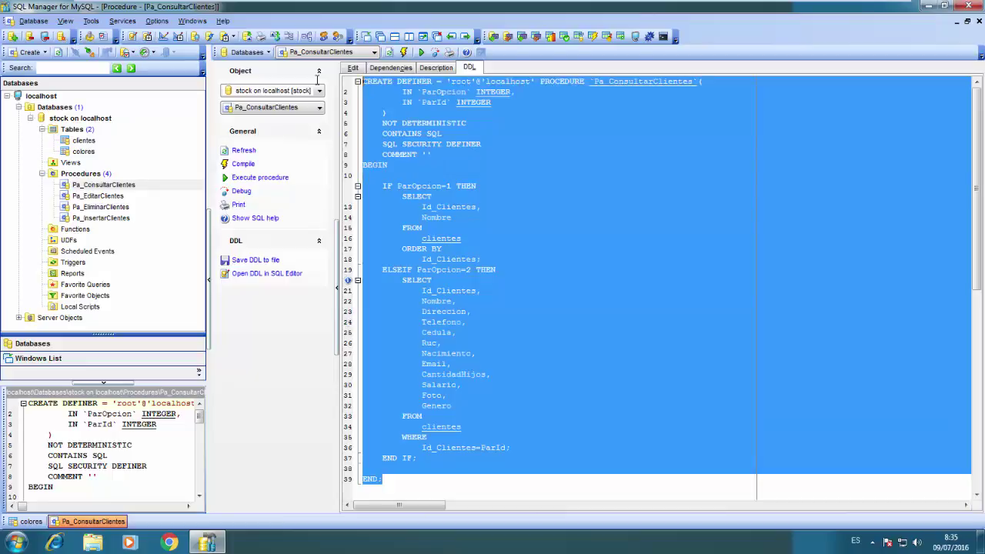
key(Left)
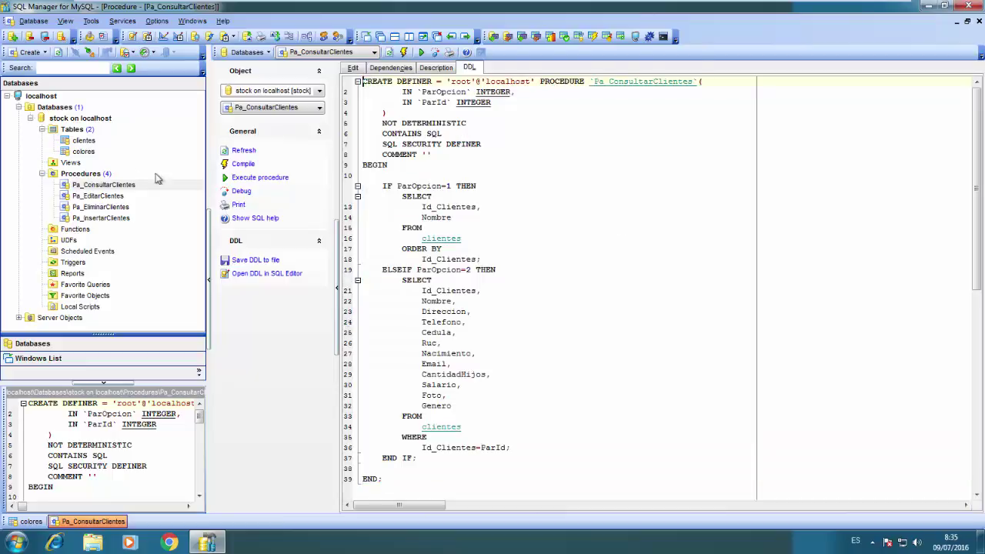
right_click(111, 175)
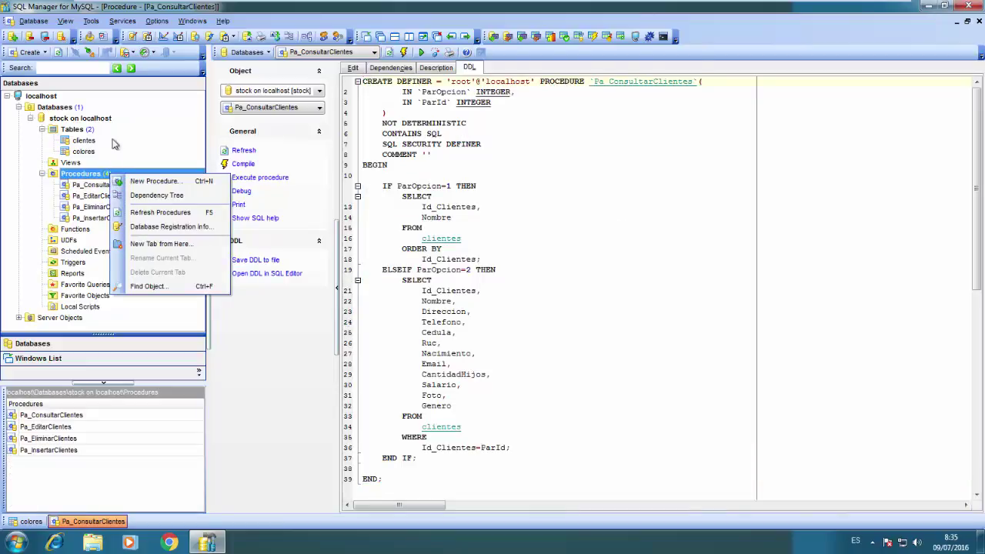
click(155, 10)
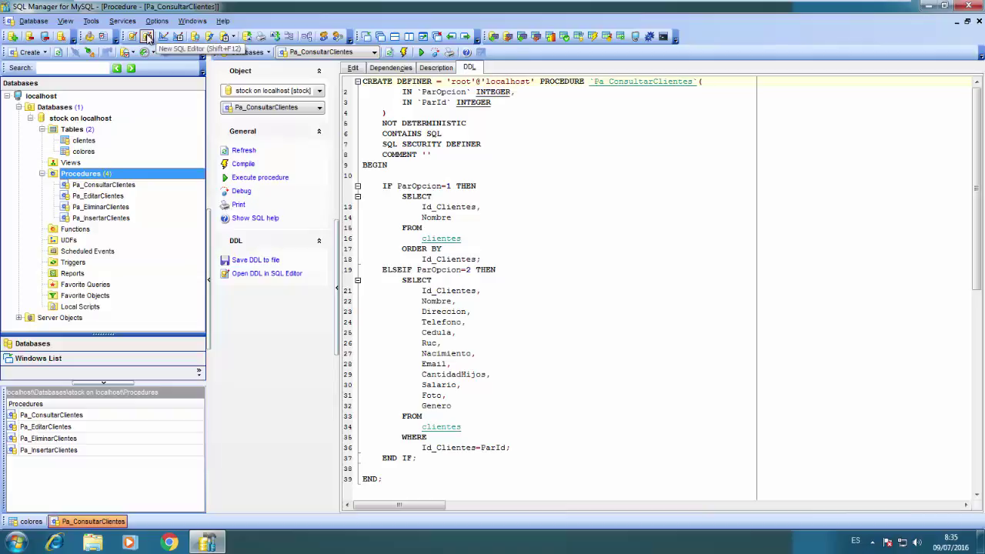
Paste the copied procedure code into a new SQL editor and rename it Pa_ConsultarColores
click(148, 38)
key(ctrl+v)
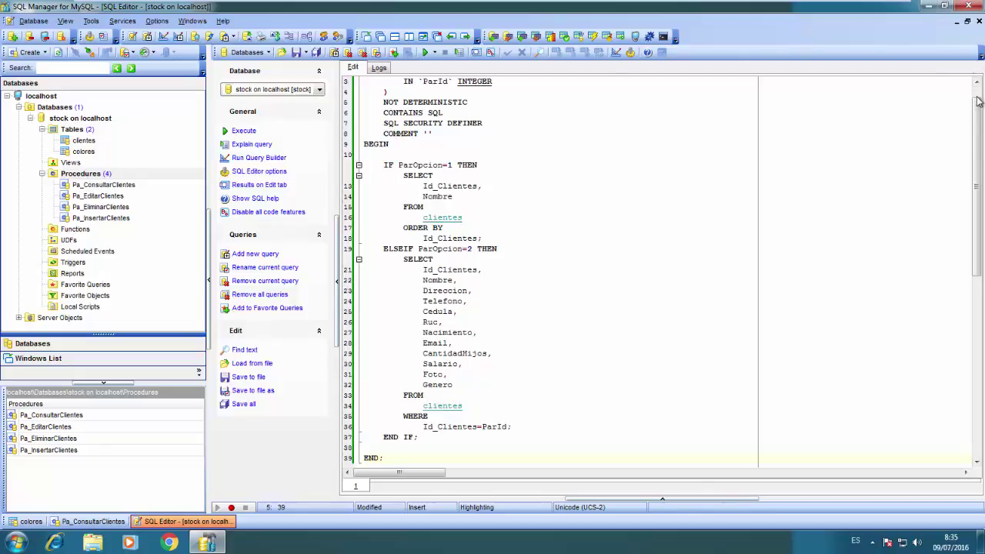
scroll(977, 96, up, 1)
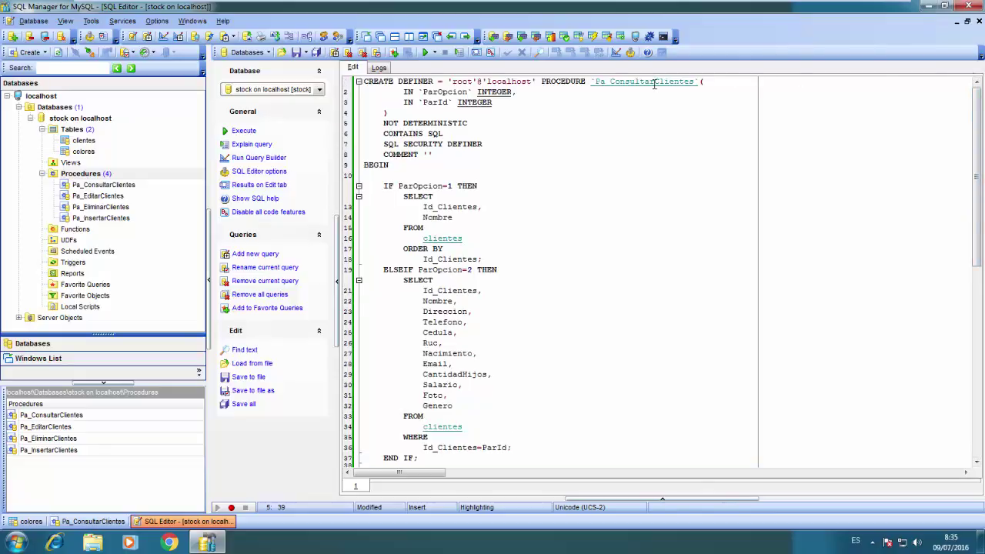
drag(654, 83, 695, 86)
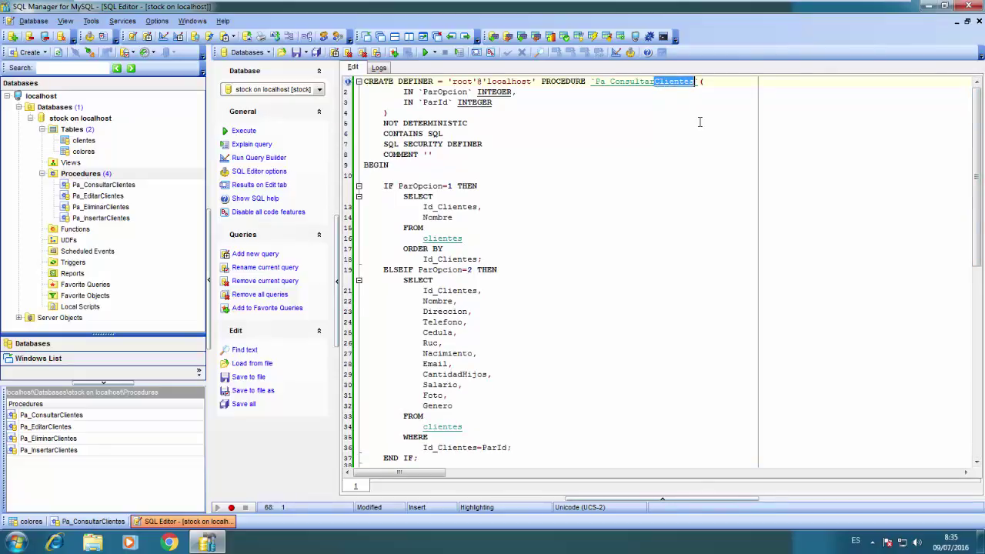
text(C)
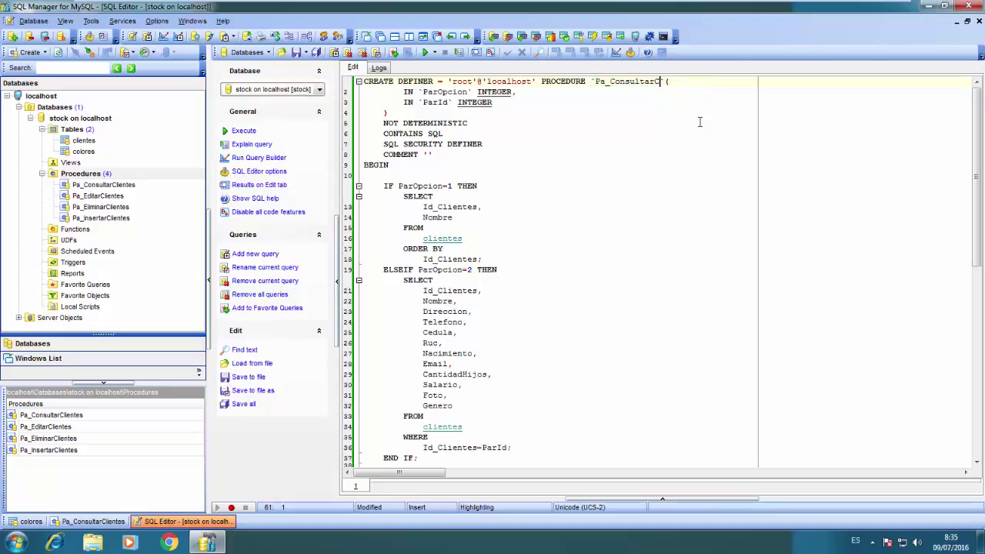
text(olores)
key(Down)
key(Down)
key(Down)
key(Down)
key(Down)
key(Down)
key(Down)
key(Down)
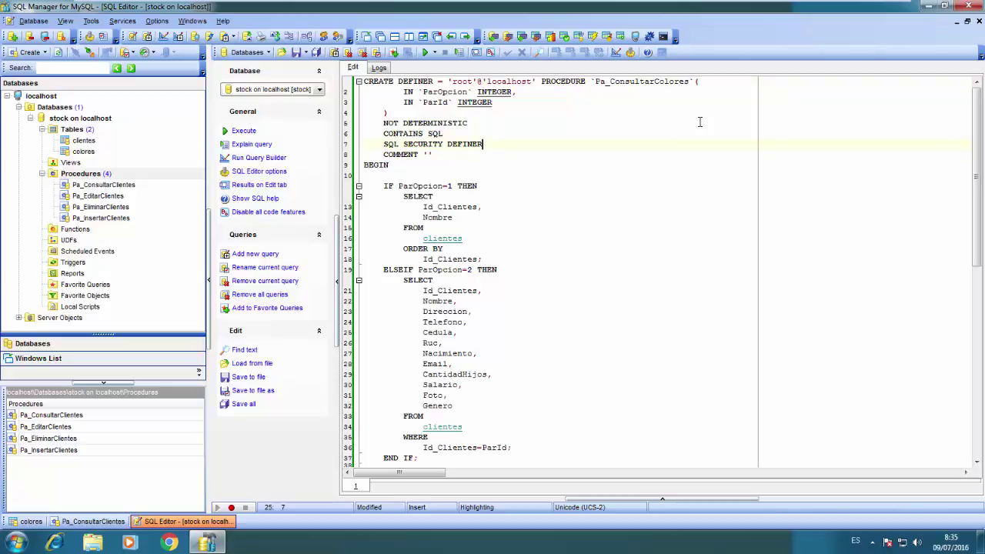
key(Down)
key(Down)
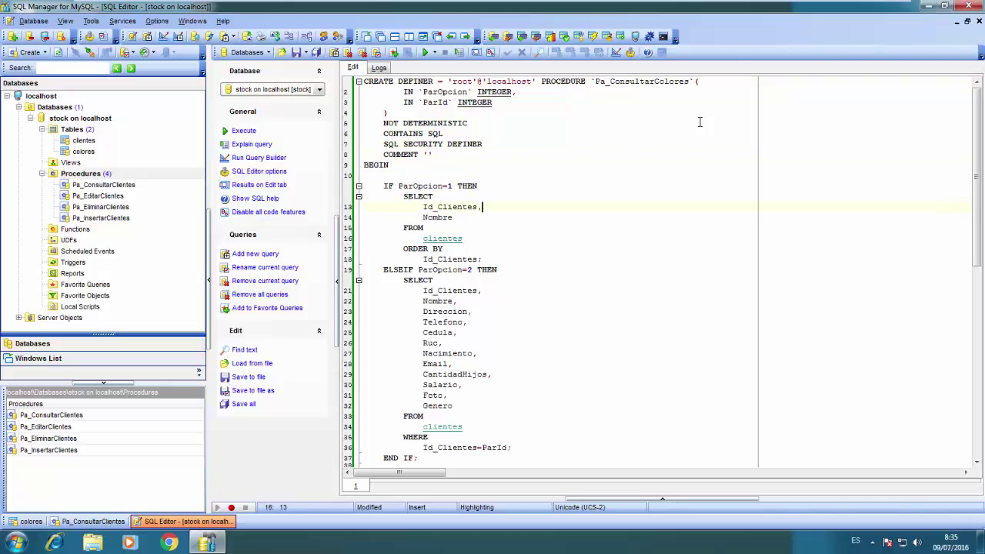
Make the SELECT list Id_Color and Descripcion, reading from the colores table
key(Left)
key(ctrl+shift+Left)
key(shift+Right)
key(shift+Right)
key(shift+Right)
key(shift+Left)
text(Color)
key(ctrl+shift+Left)
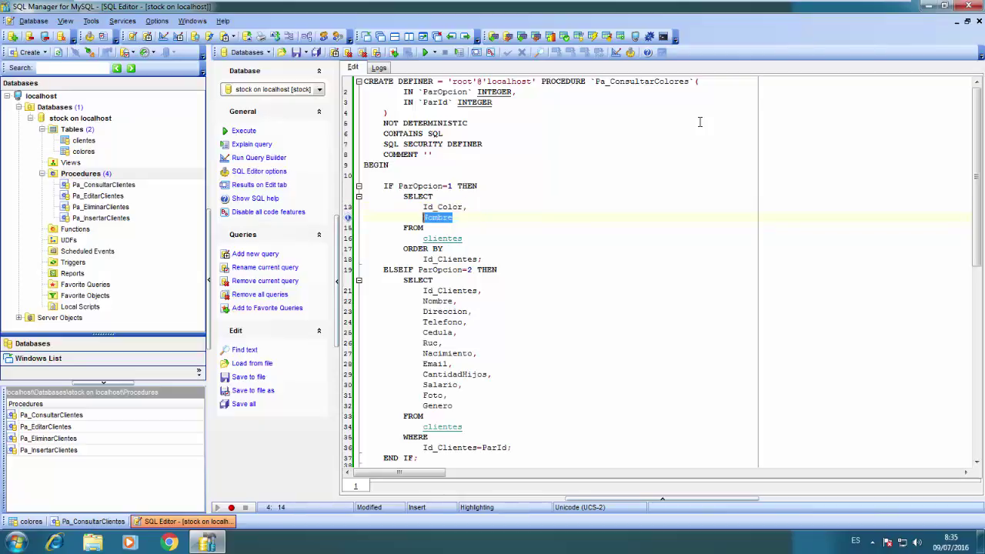
text(Descripcion)
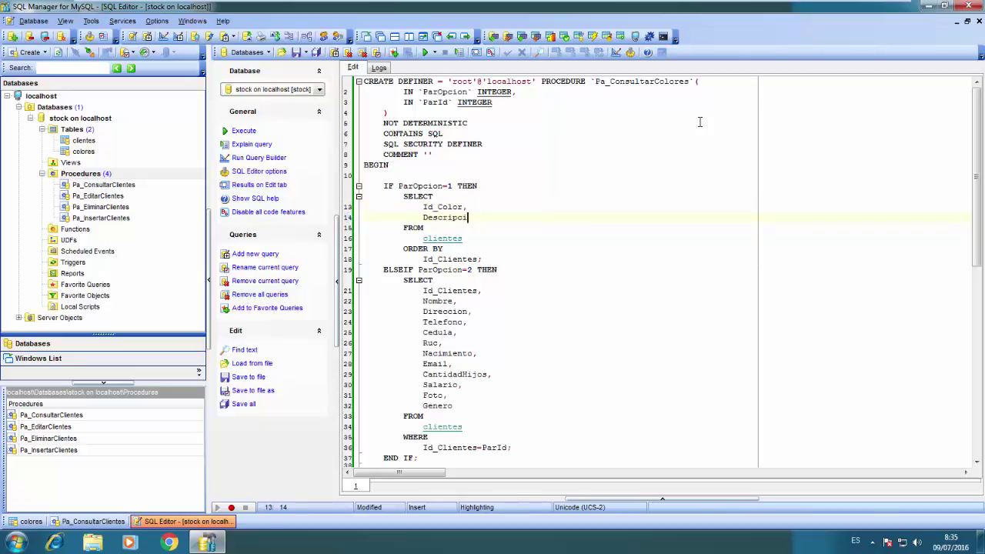
key(Down)
key(Down)
key(Home)
key(shift+End)
text(colores)
Change the ORDER BY column to Descripcion;
key(Down)
key(End)
key(Down)
key(ctrl+shift+Right)
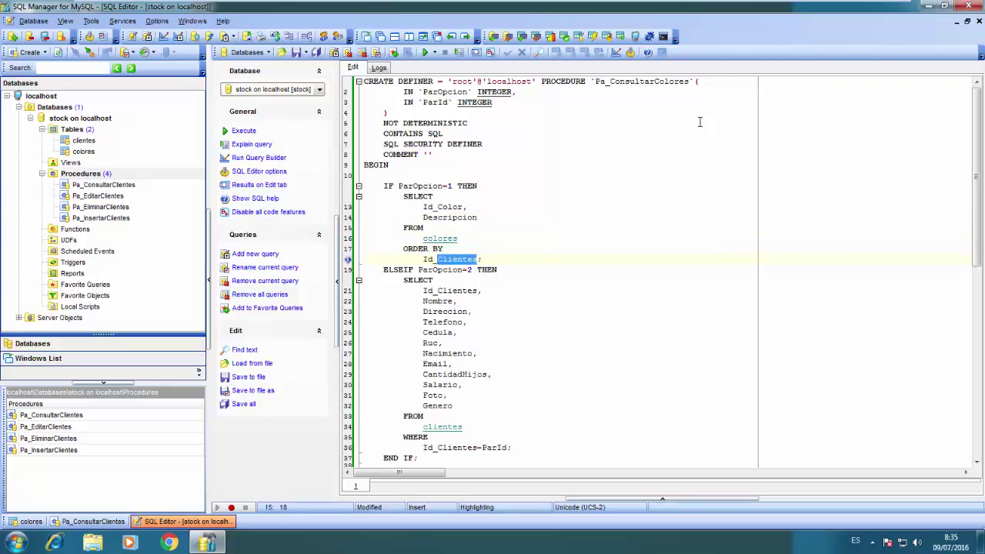
key(Delete)
key(Delete)
key(BackSpace)
key(BackSpace)
key(BackSpace)
text(De)
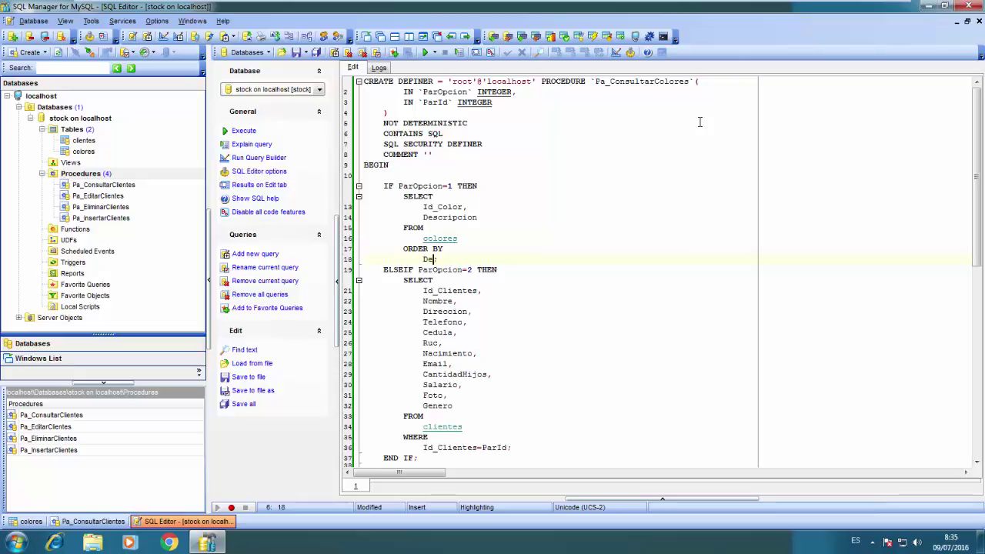
text(scripcion;)
Delete the ELSEIF block and the leftover blank lines
key(Down)
key(Home)
key(shift+Down)
key(shift+Down)
key(shift+Down)
key(shift+Down)
key(shift+Down)
key(shift+Down)
key(shift+Down)
key(shift+Down)
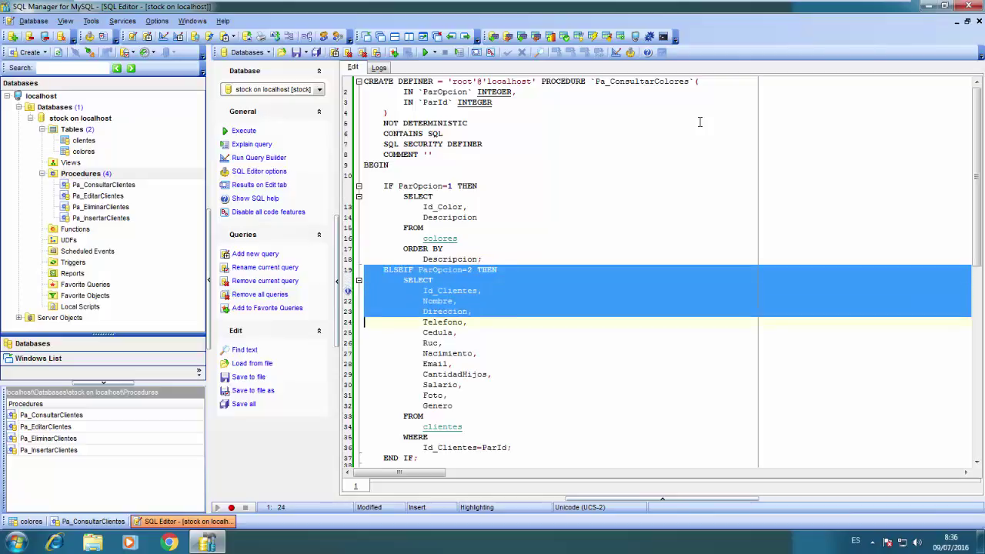
key(shift+Down)
key(shift+Down)
key(shift+Down)
key(shift+Down)
key(shift+Down)
key(shift+Down)
key(shift+Down)
key(shift+Down)
key(shift+Down)
key(shift+Down)
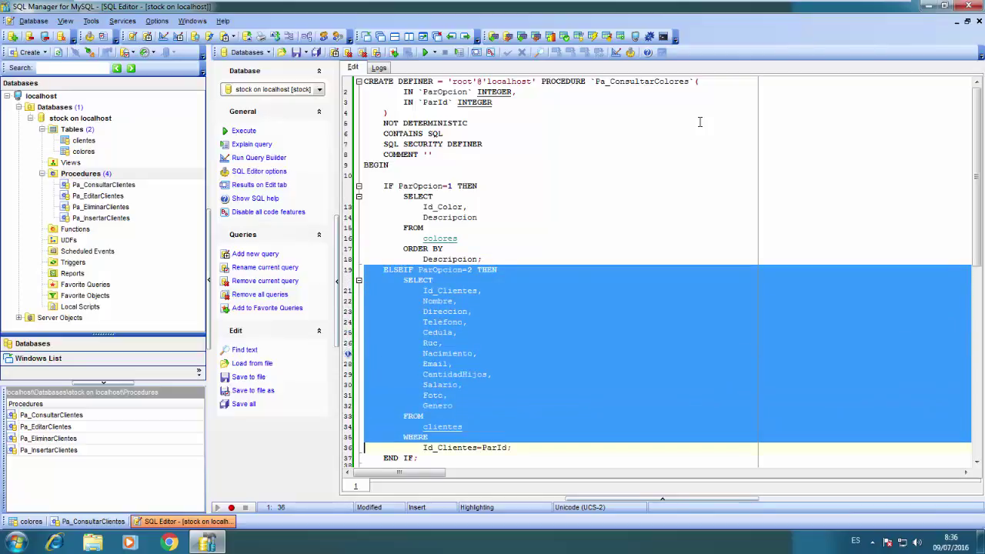
key(Delete)
key(Down)
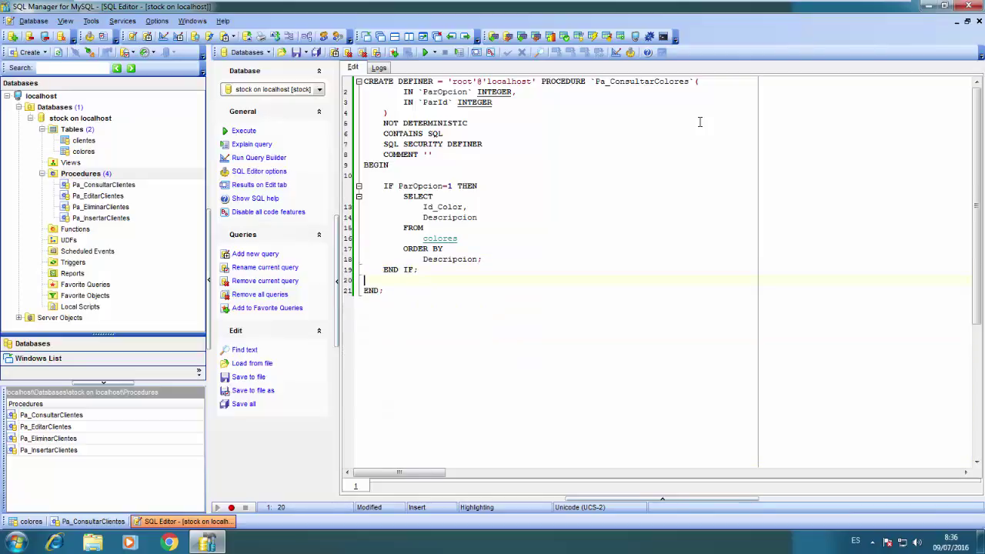
key(BackSpace)
key(Up)
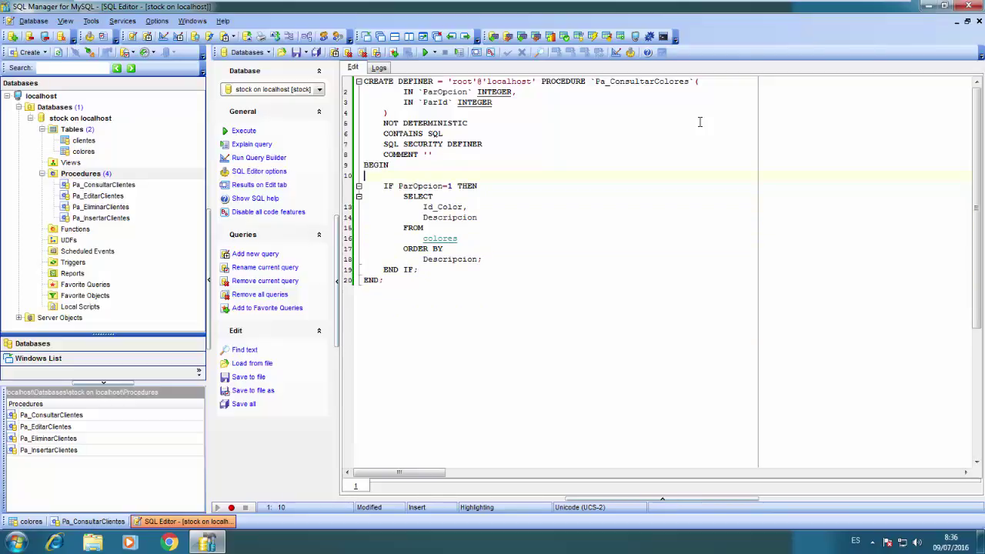
key(BackSpace)
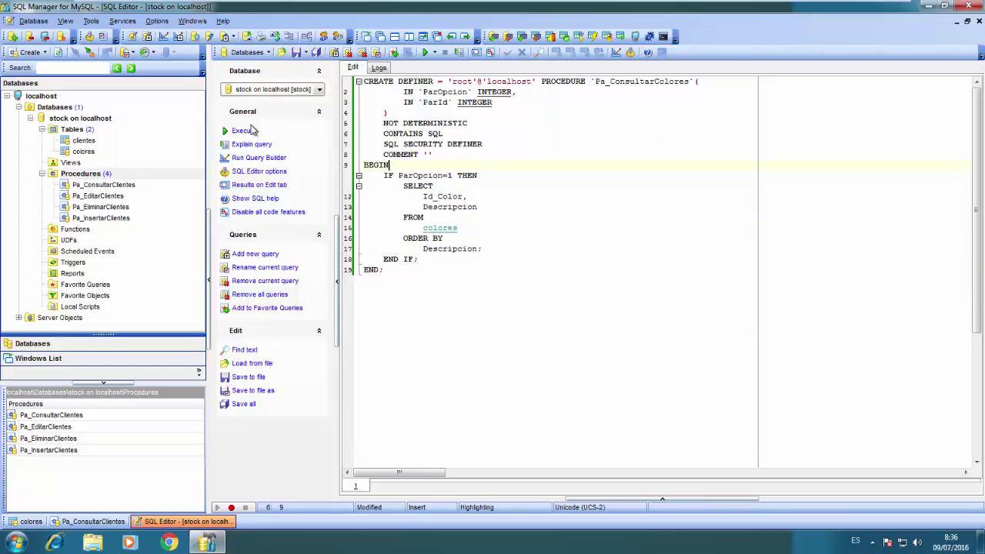
Execute the CREATE PROCEDURE code, refresh the Procedures list and open Pa_ConsultarColores
click(247, 130)
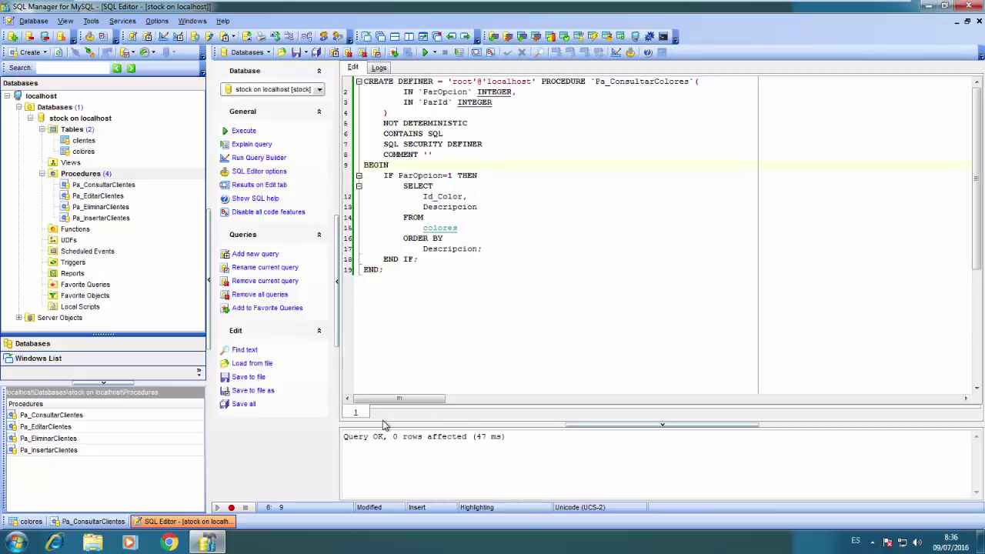
click(90, 176)
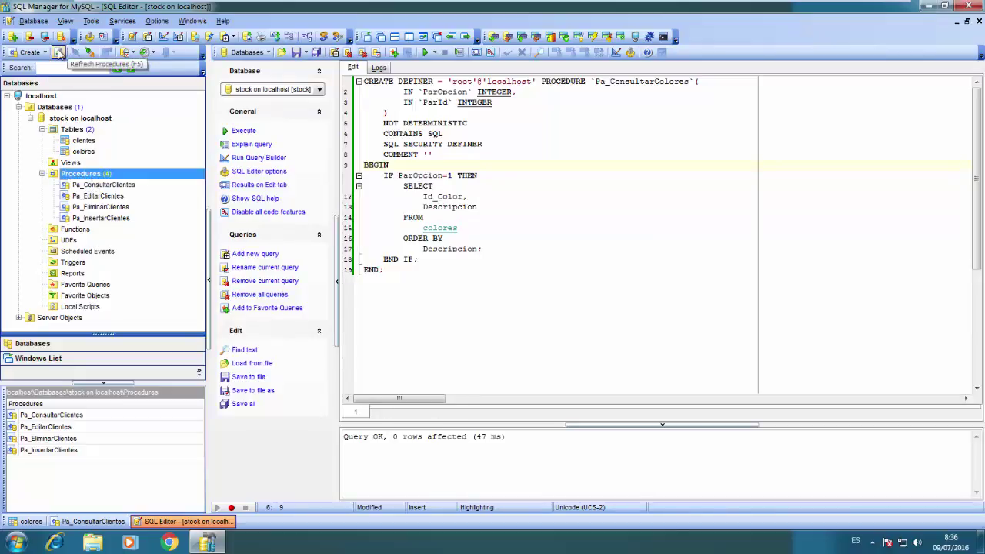
click(58, 52)
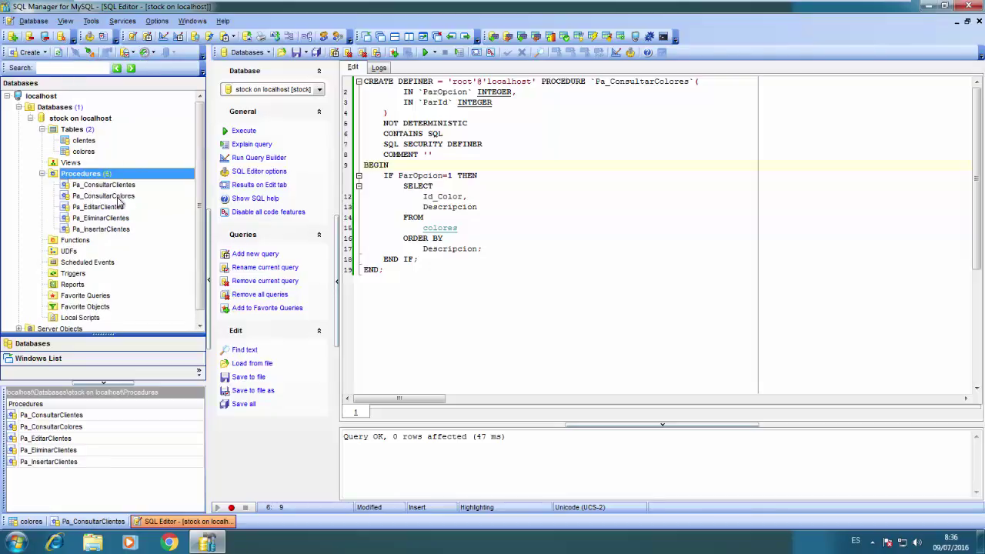
double_click(117, 198)
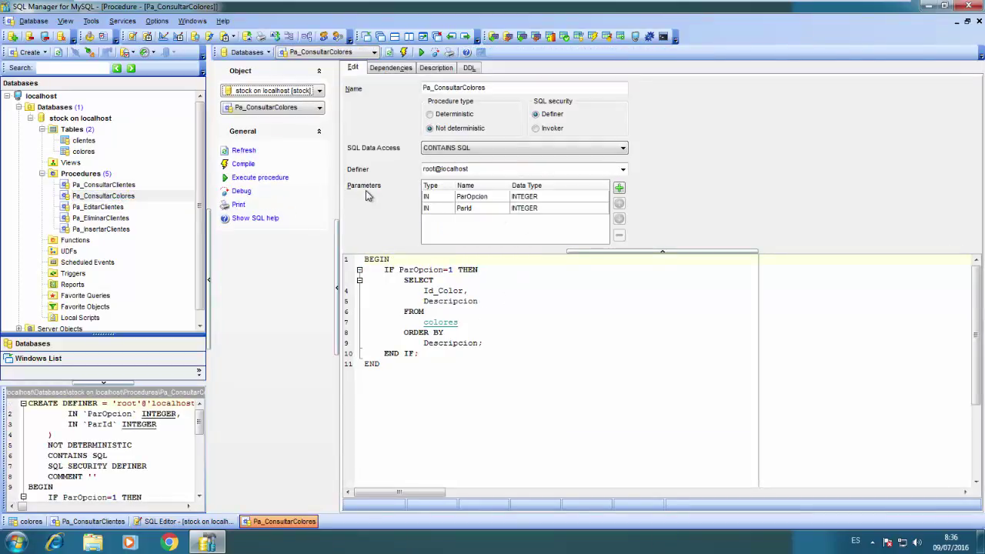
Execute Pa_ConsultarColores with ParOpcion 1, then open the colores table to check its columns
click(262, 178)
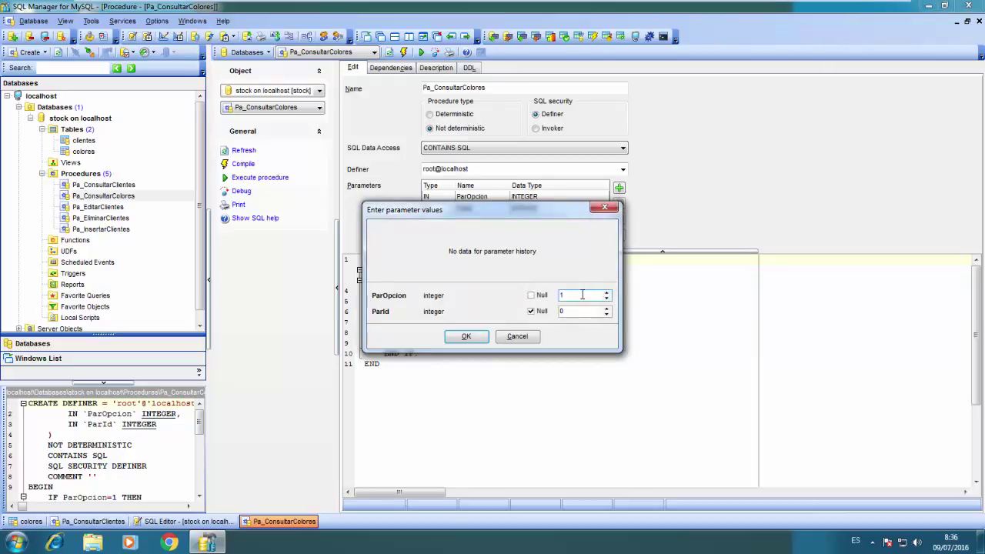
click(577, 311)
click(469, 338)
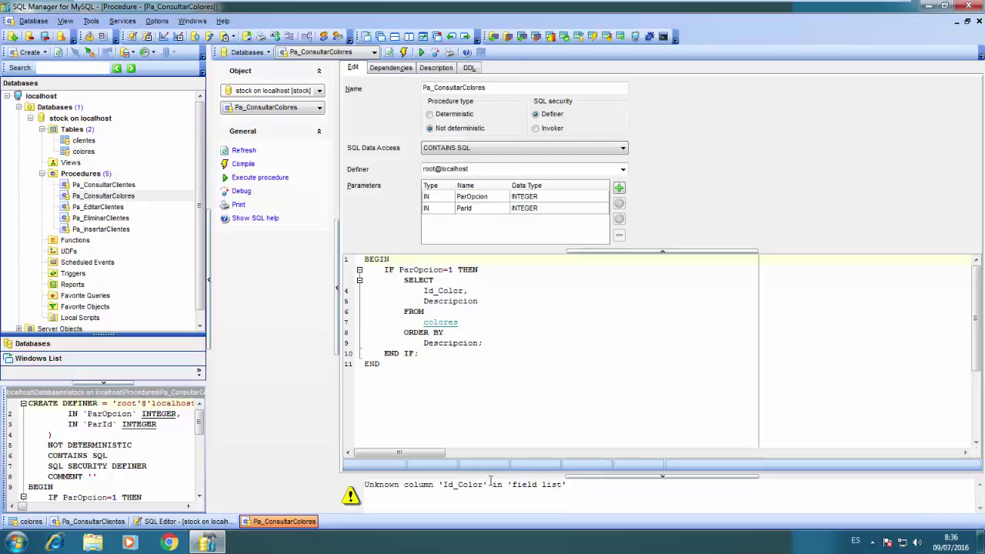
ctrl+click(445, 323)
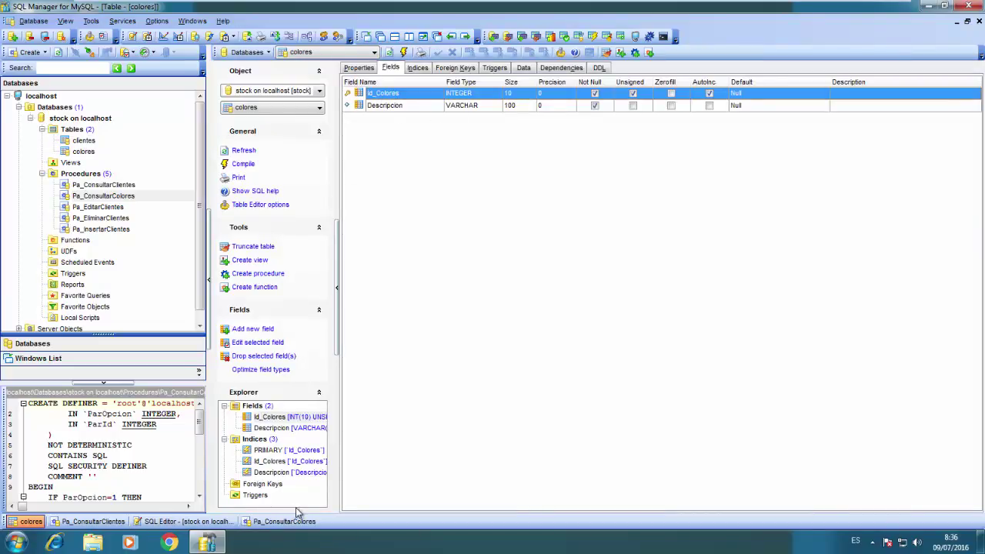
Recompile Pa_ConsultarColores with the corrected Id_Colores column
click(253, 523)
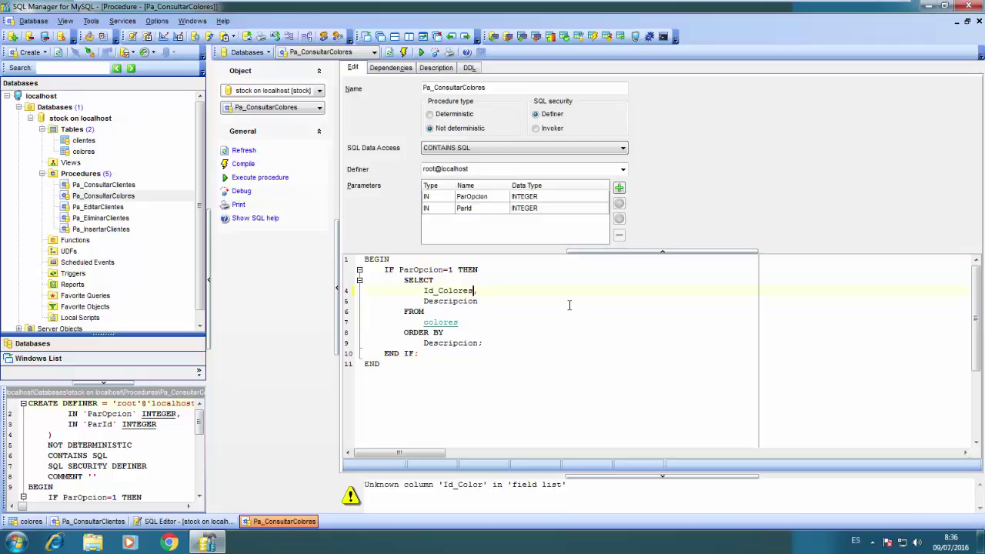
click(247, 168)
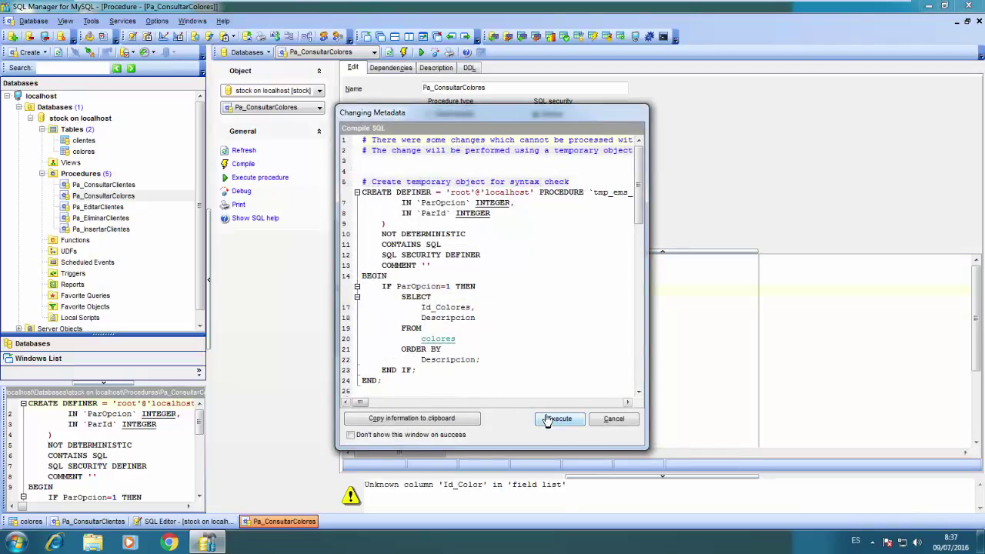
click(547, 420)
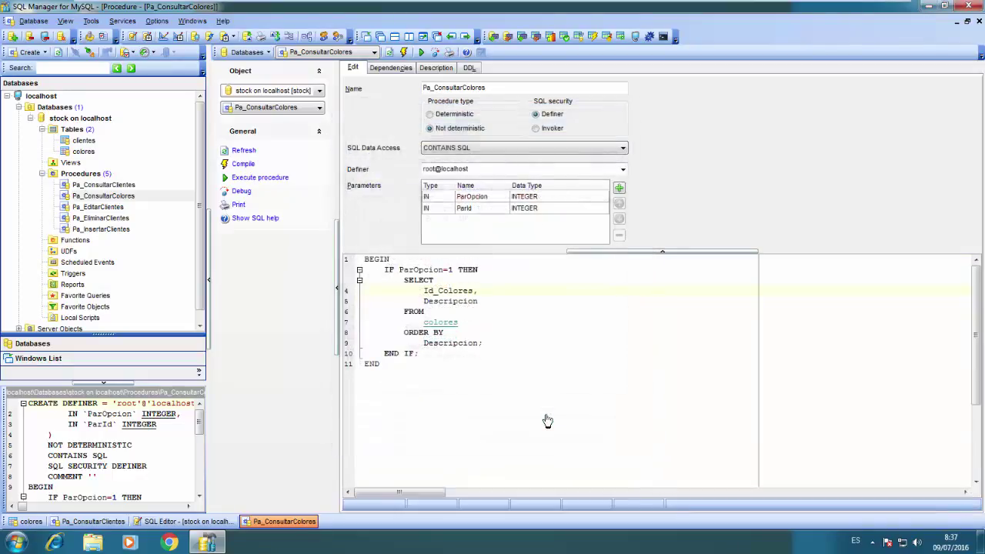
Run it with option 1 and id 1, then close the procedure and colores windows
click(262, 178)
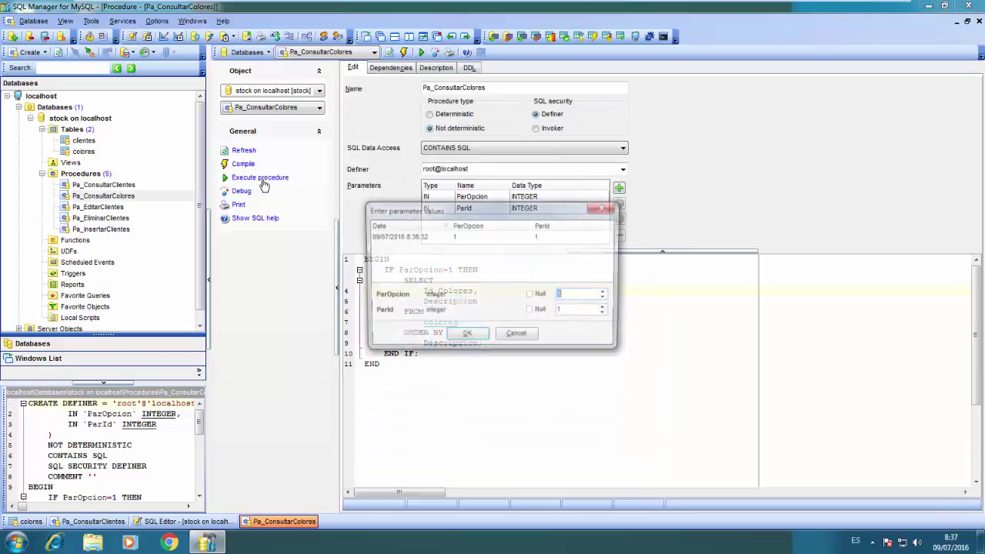
click(409, 238)
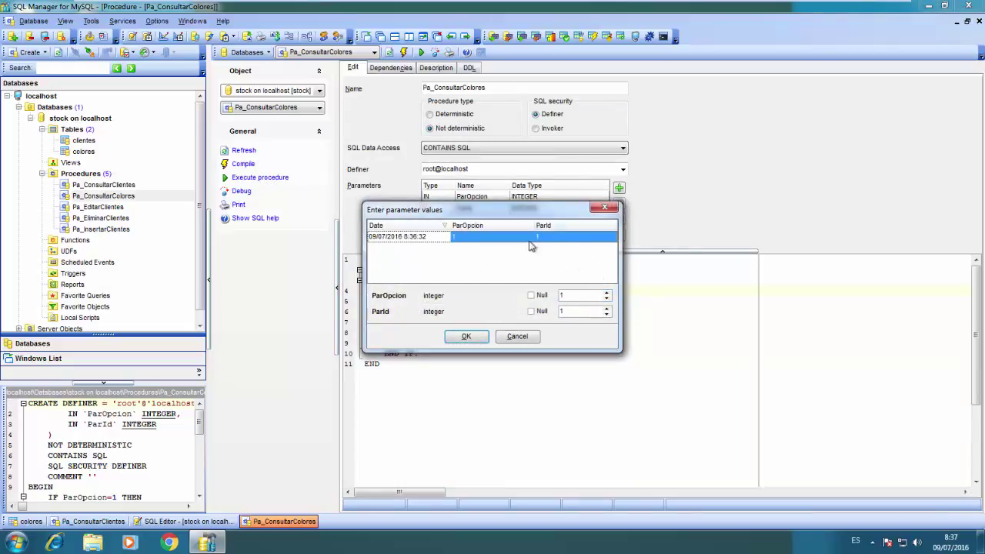
click(466, 336)
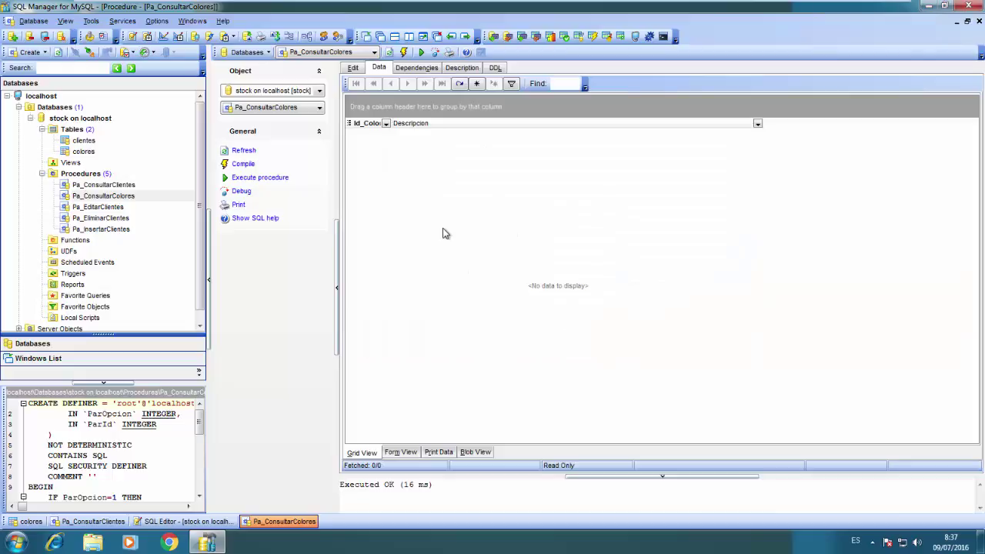
click(978, 21)
click(978, 22)
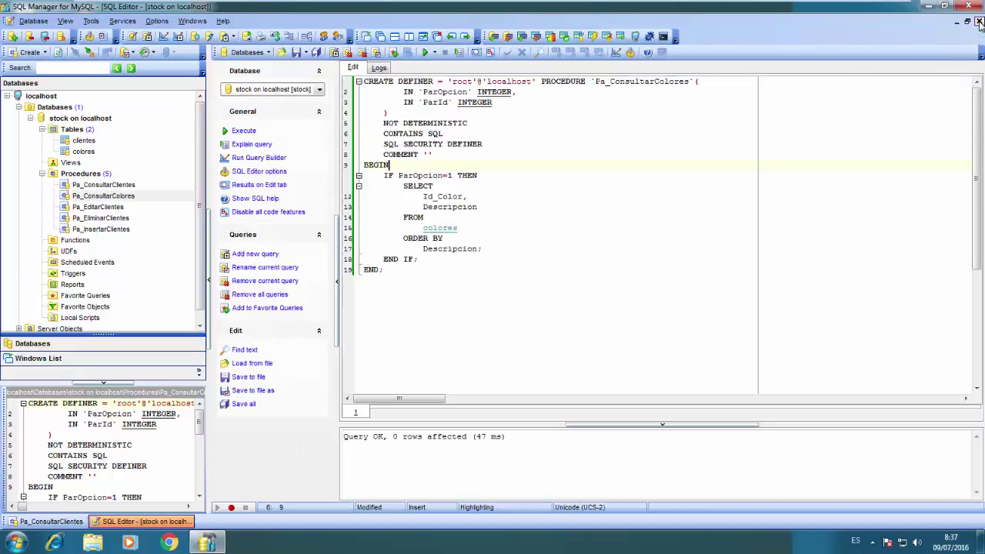
Close the open editors and create a new procedure named Pa_EliminarColores
click(978, 23)
click(979, 22)
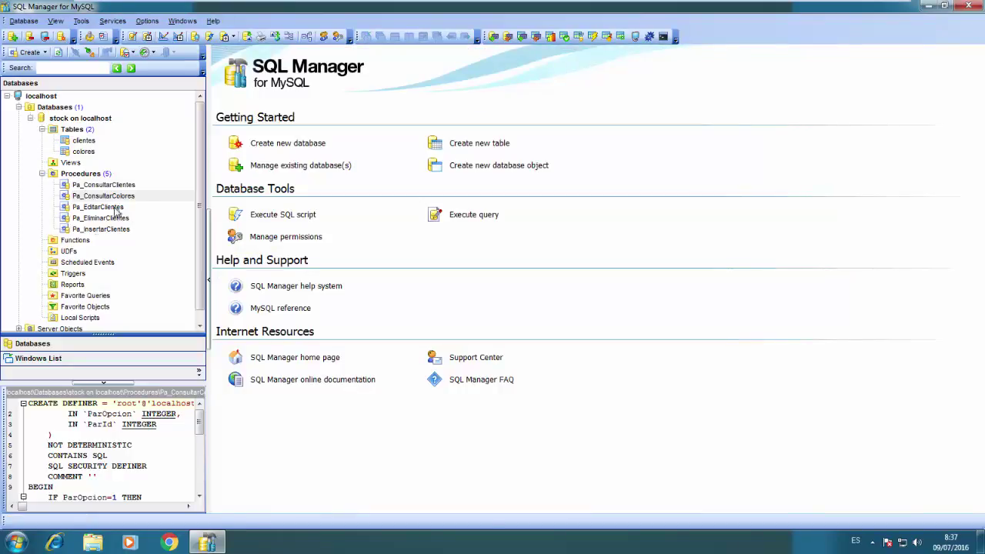
right_click(106, 176)
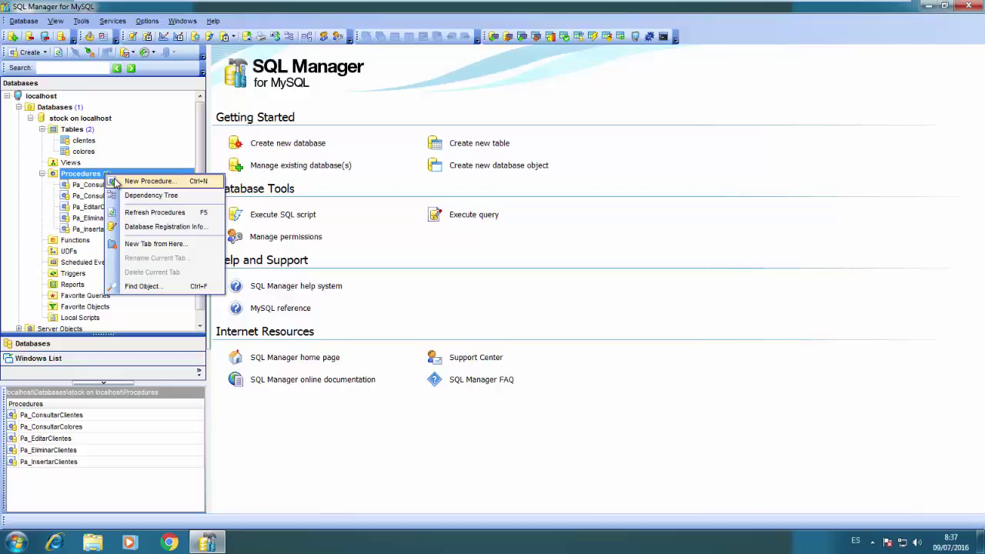
click(115, 183)
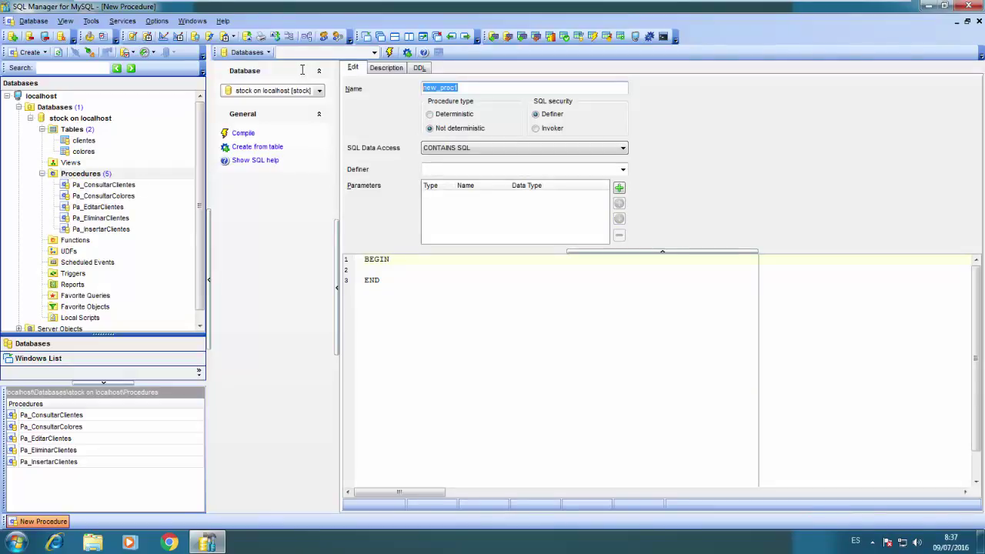
text(Pa_EliminarColores)
Show Pa_EliminarClientes's full definition in an enlarged preview panel for reference
click(86, 219)
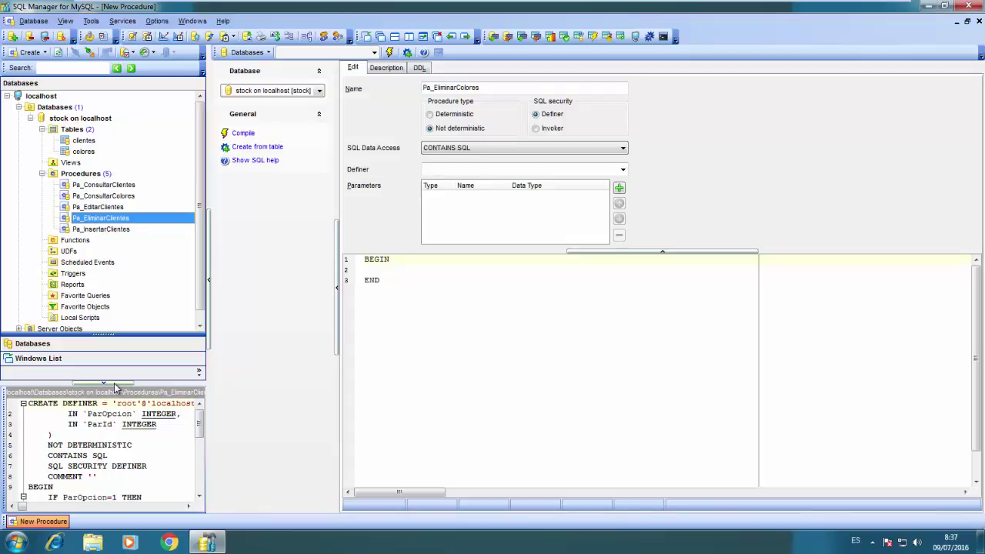
drag(114, 385, 119, 293)
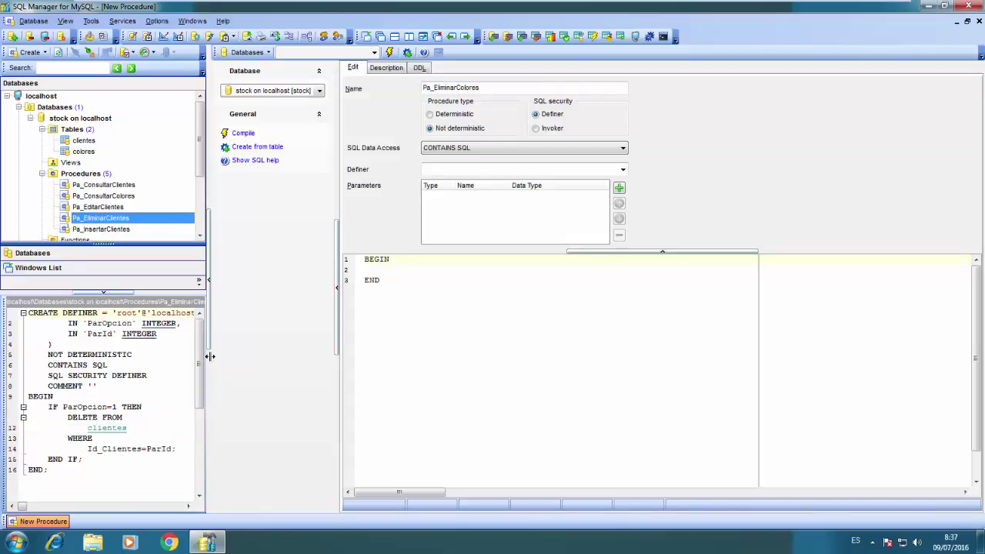
drag(209, 357, 267, 347)
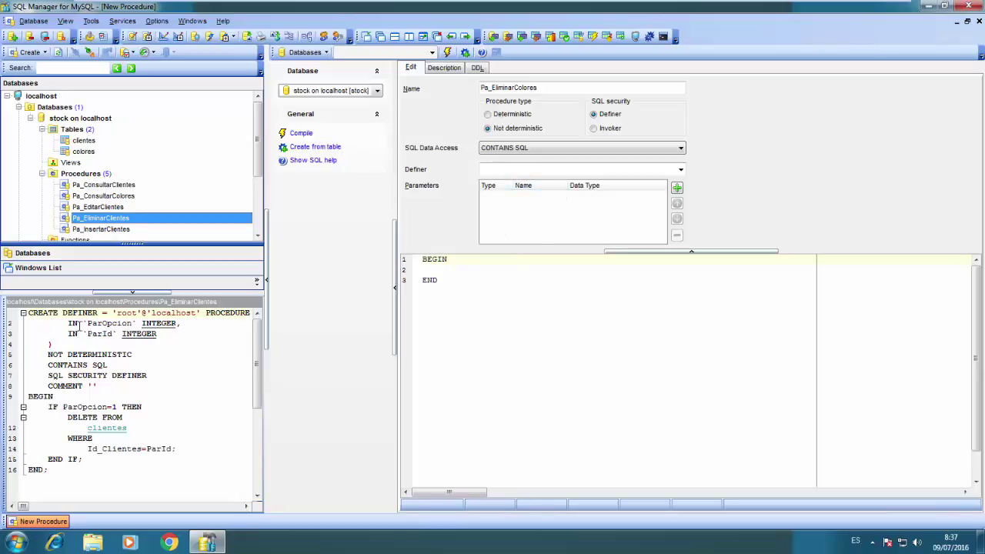
drag(66, 324, 222, 319)
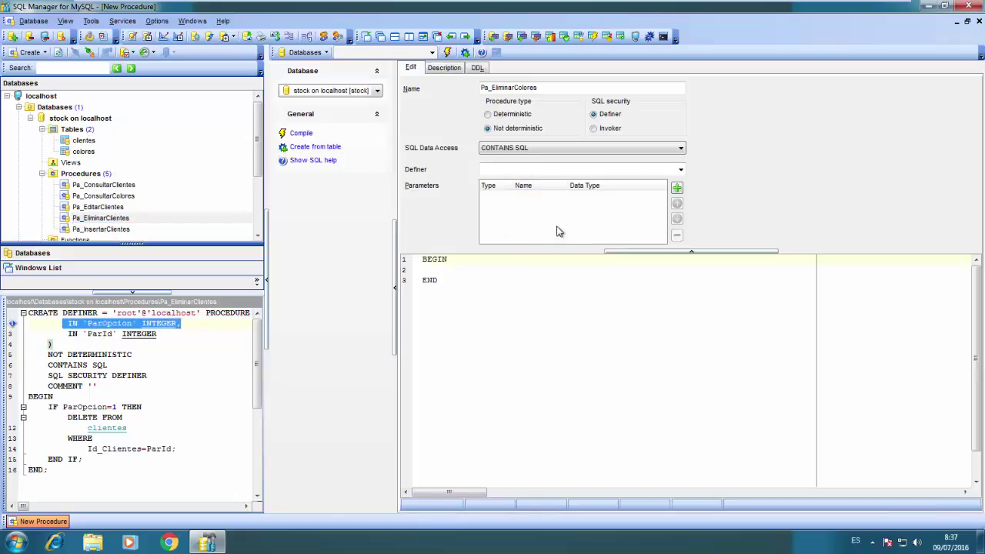
Add the IN parameter ParOpcion as INTEGER(11)
click(677, 189)
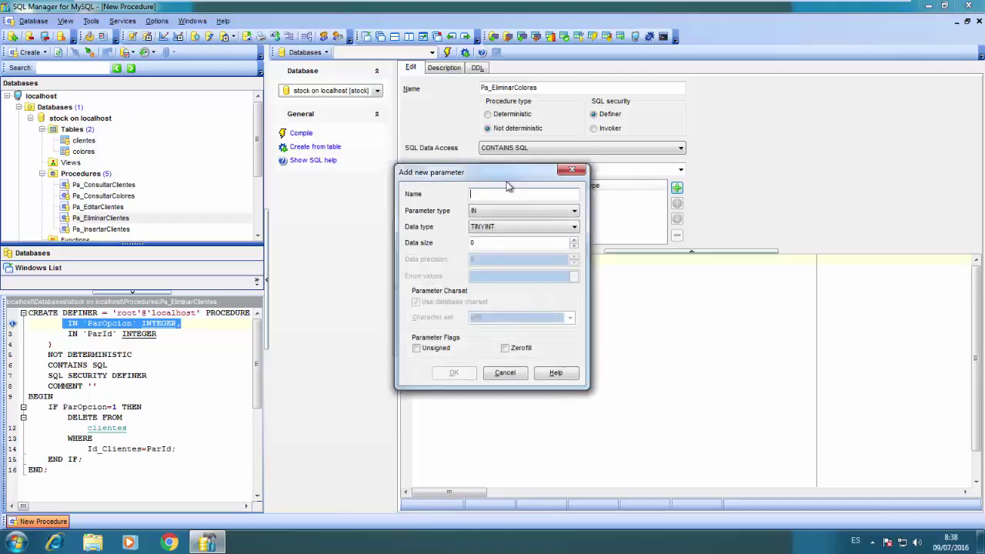
text(ParOpcion)
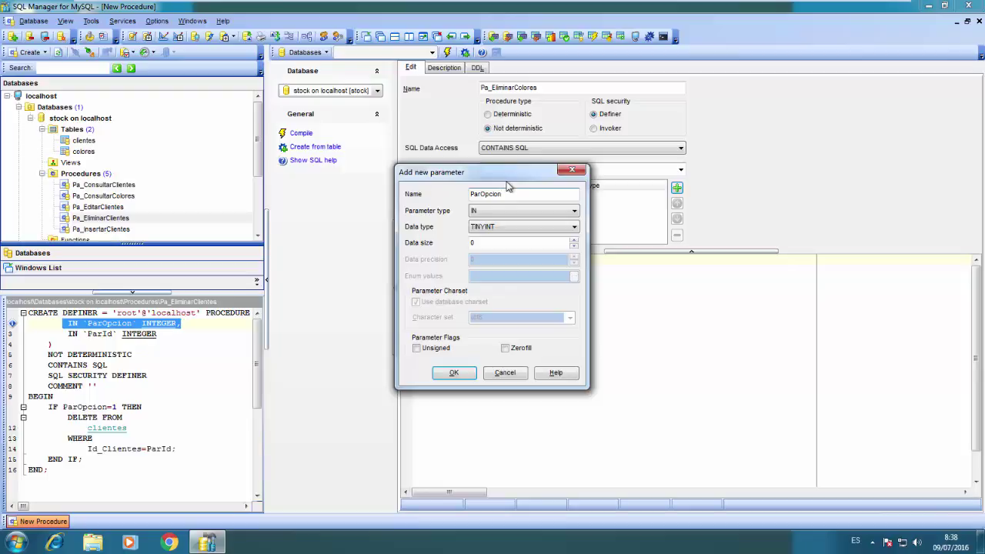
key(Tab)
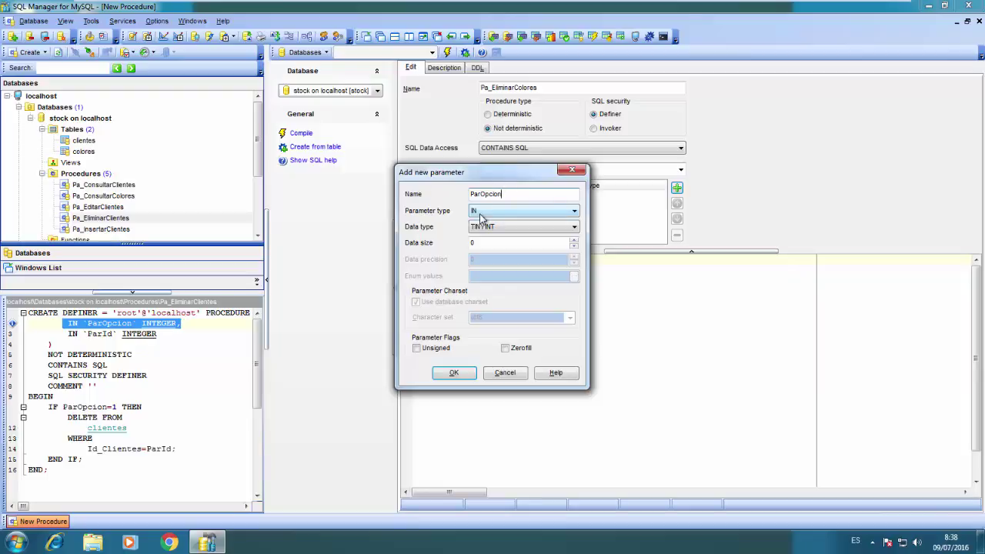
key(Tab)
click(495, 226)
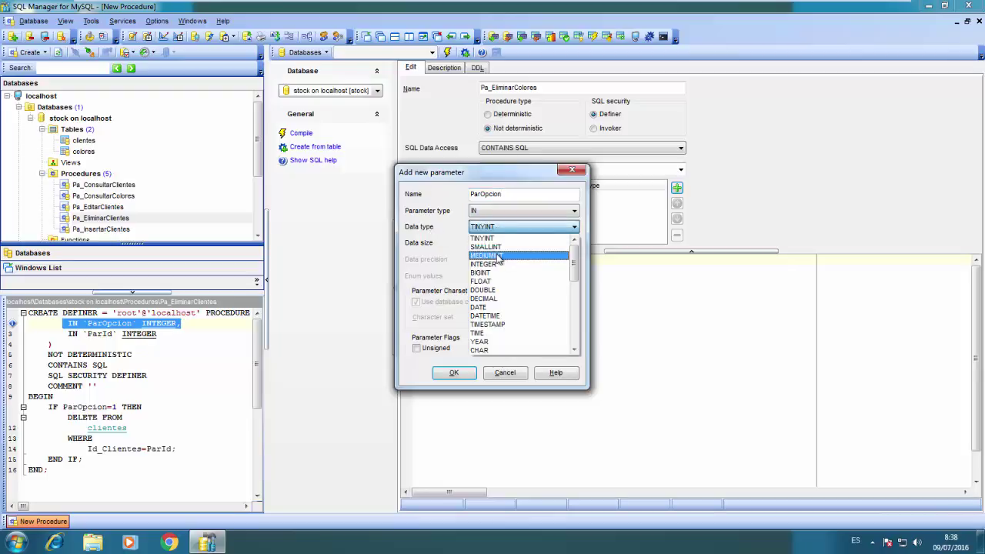
key(i)
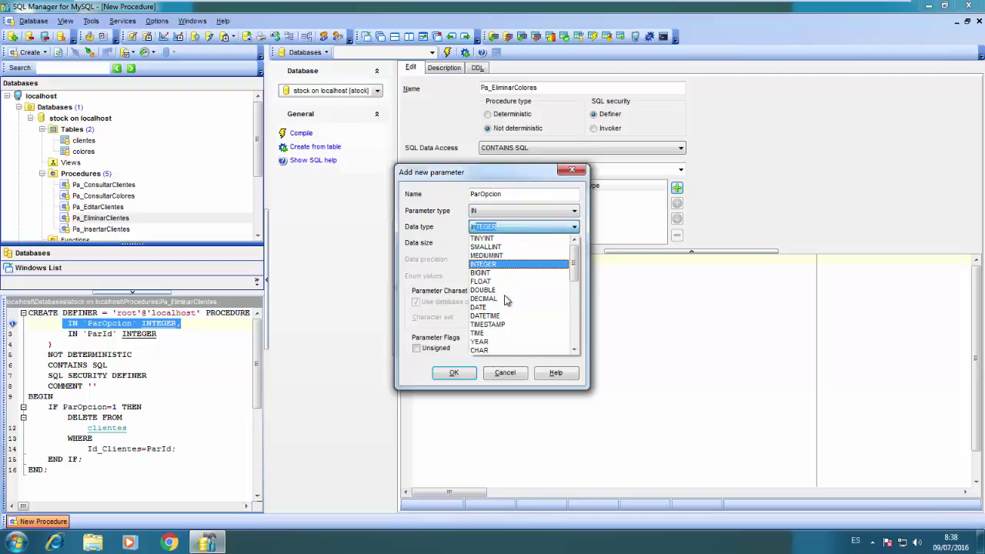
key(Tab)
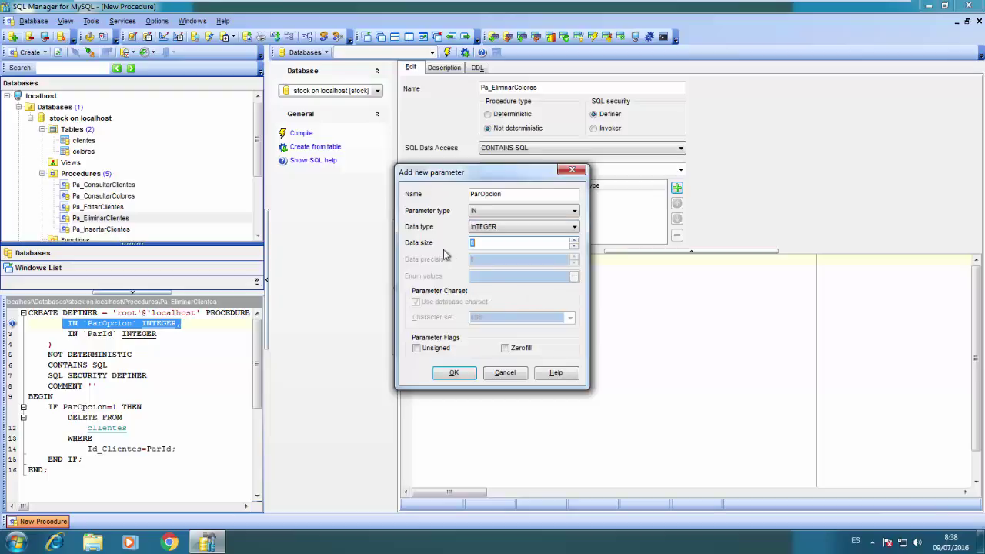
click(455, 374)
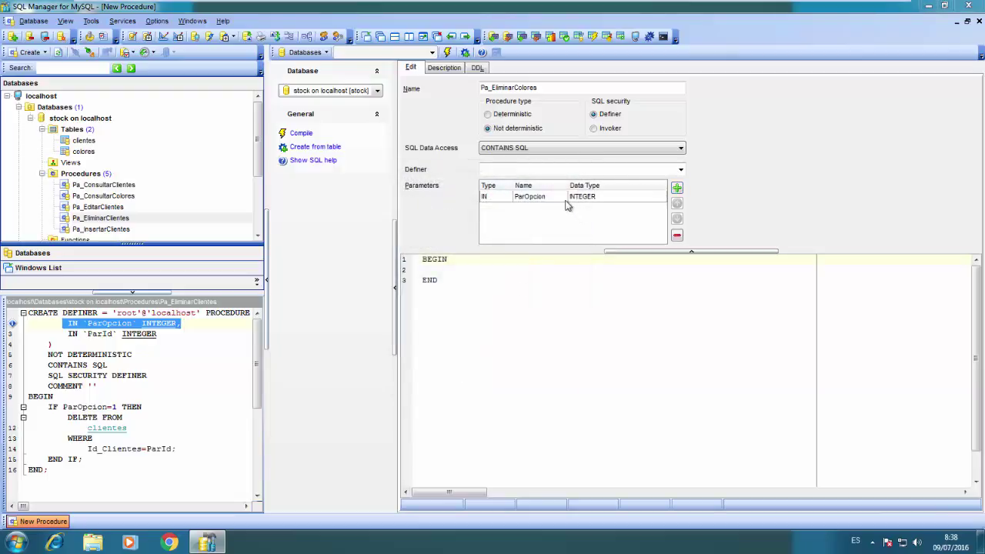
double_click(566, 204)
click(501, 245)
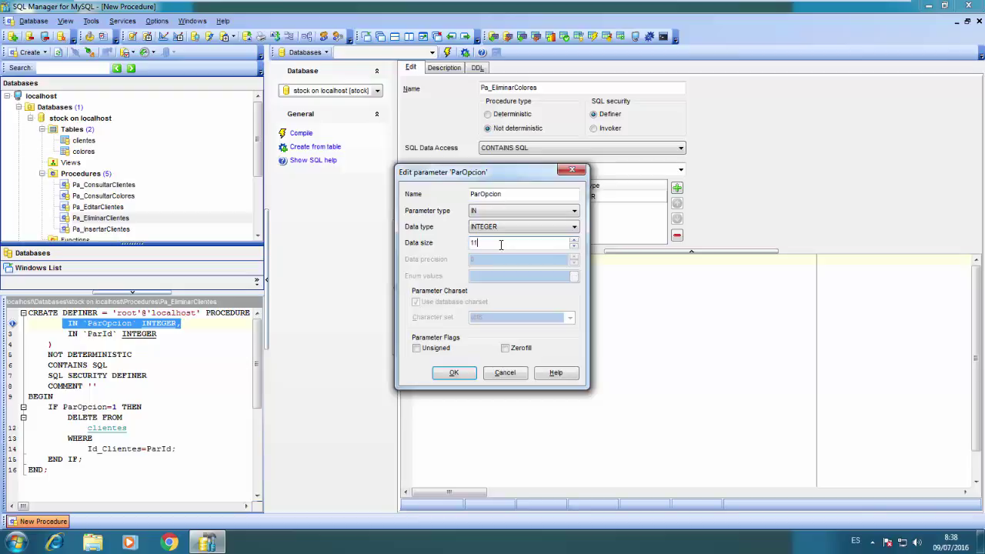
click(453, 372)
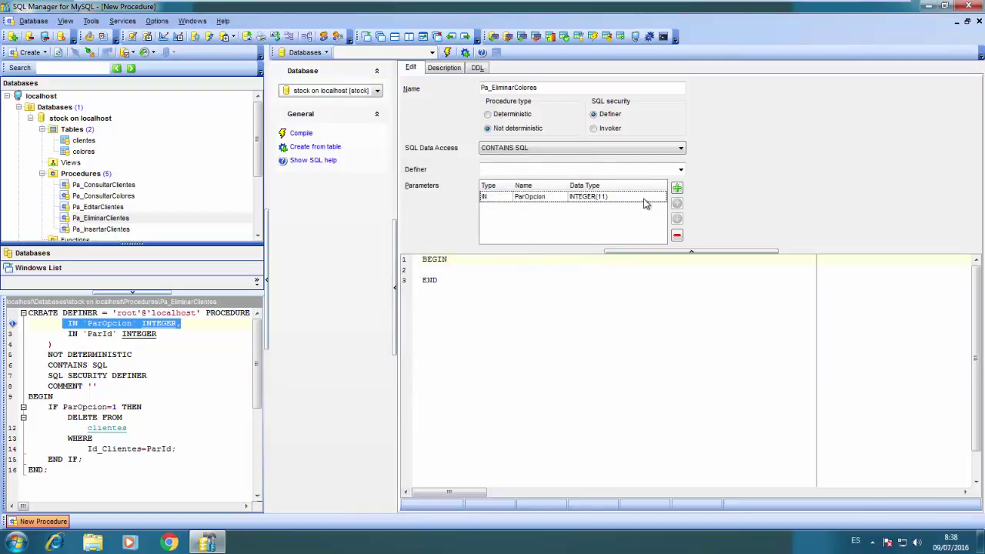
Add the second IN parameter ParId as INTEGER(10)
click(676, 187)
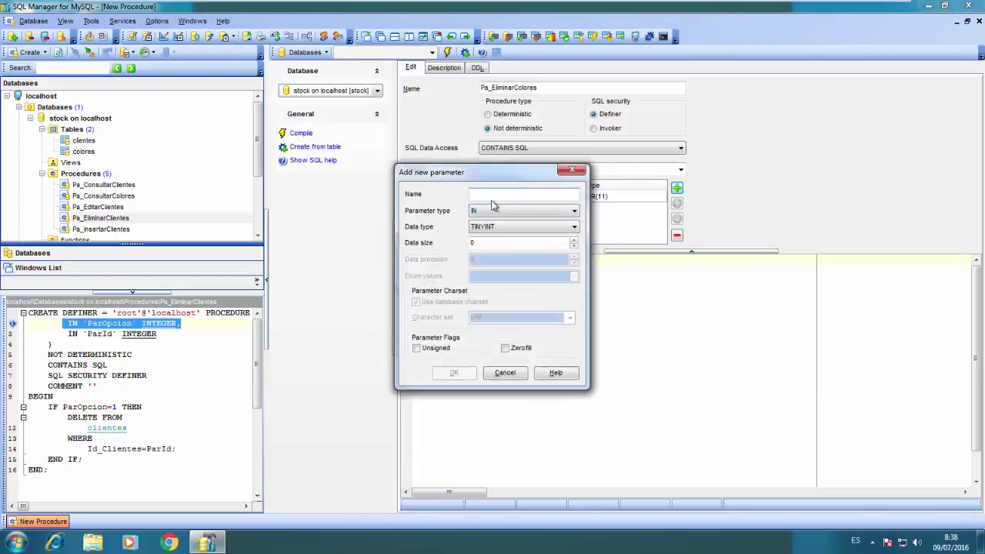
text(Pa)
key(Tab)
key(Tab)
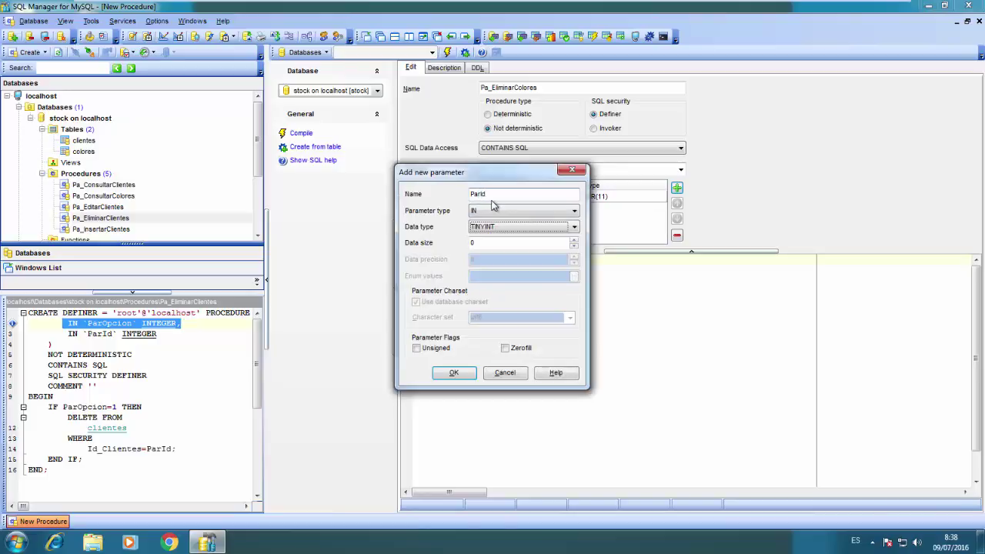
text(int)
key(Tab)
text(1)
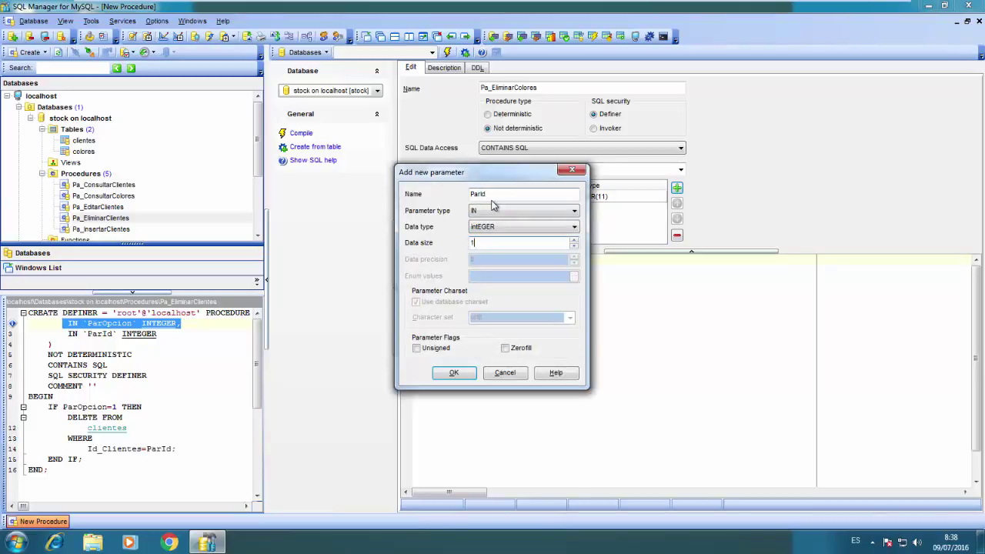
click(454, 373)
click(496, 271)
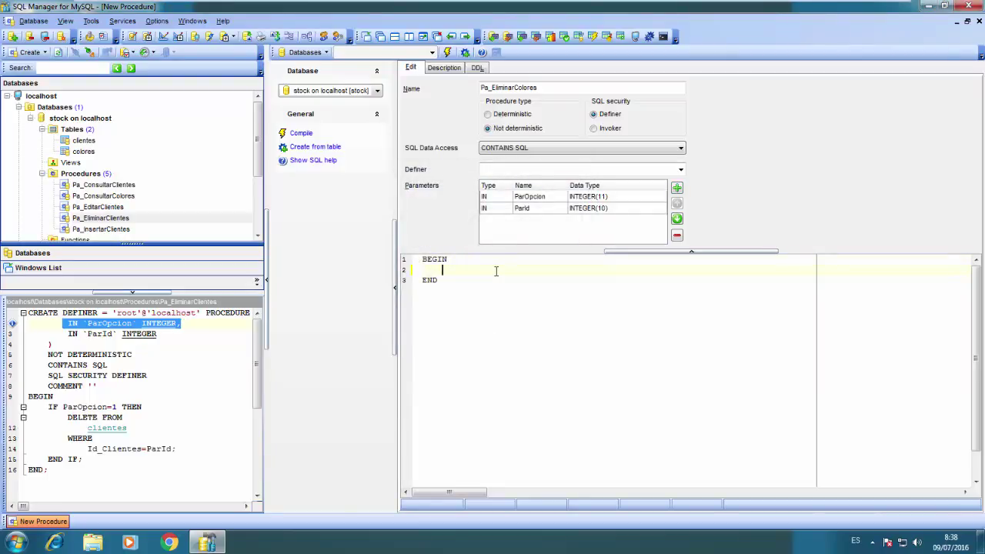
Write the body IF ParOpcion=1 THEN DELETE FROM colores WHERE Id_Colores=ParId; and compile
key(Tab)
text(IF ParOpcion=1 THEN)
key(Return)
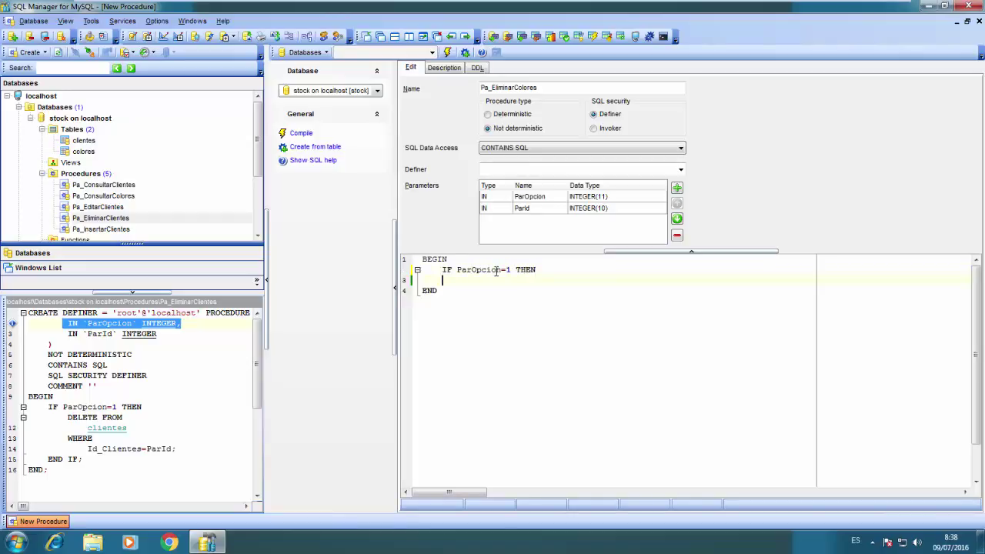
text(DELETE FROM)
key(Return)
text(co)
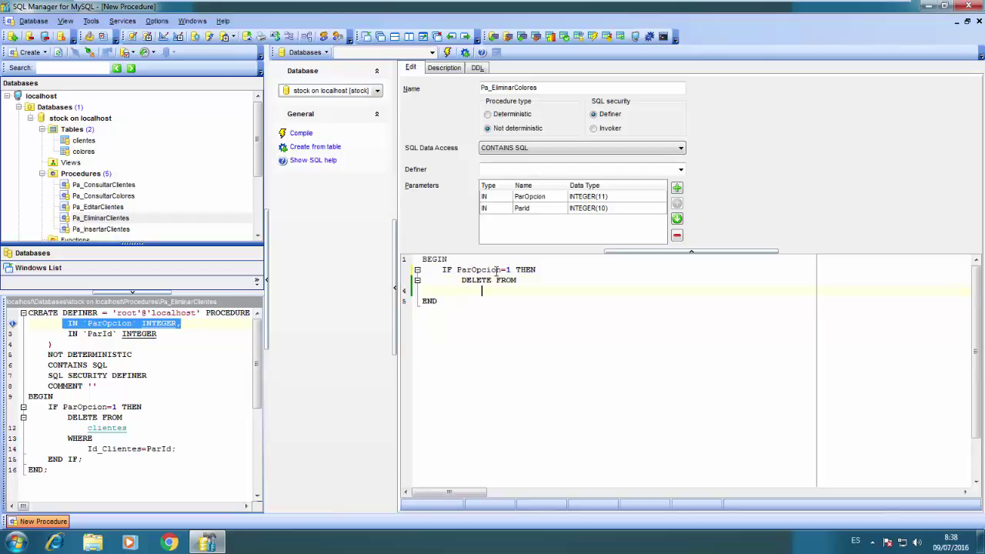
text(lores)
key(Return)
key(BackSpace)
text(WHERE)
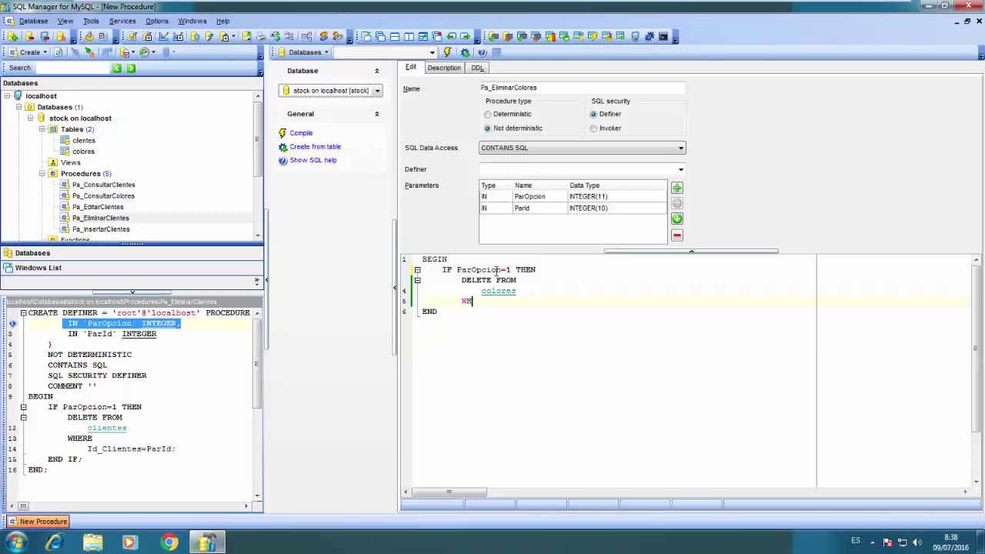
key(Return)
text(Id_Colores)
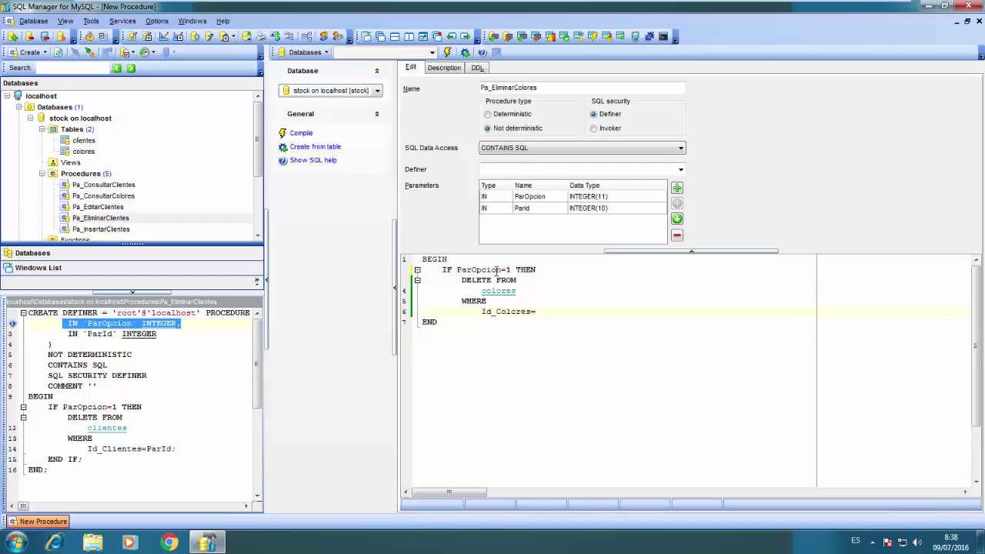
text(=ParId;)
click(302, 135)
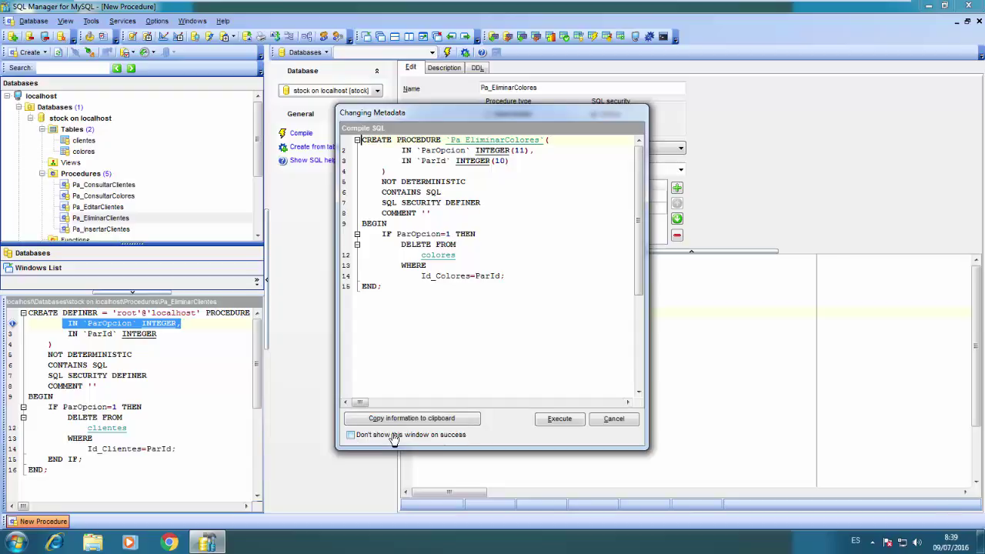
Run the compile SQL, skipping this preview in future, and dismiss the resulting syntax error
click(394, 435)
click(549, 420)
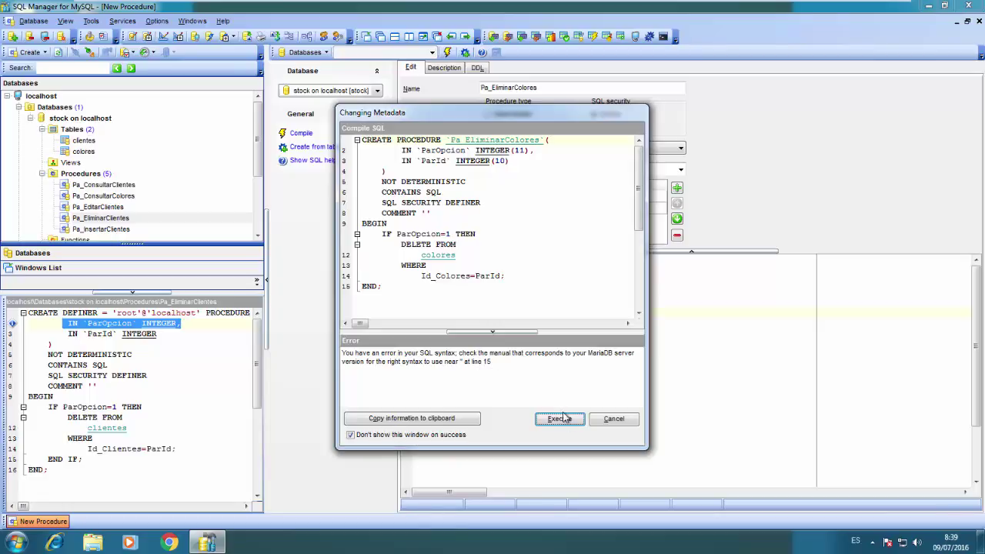
click(614, 420)
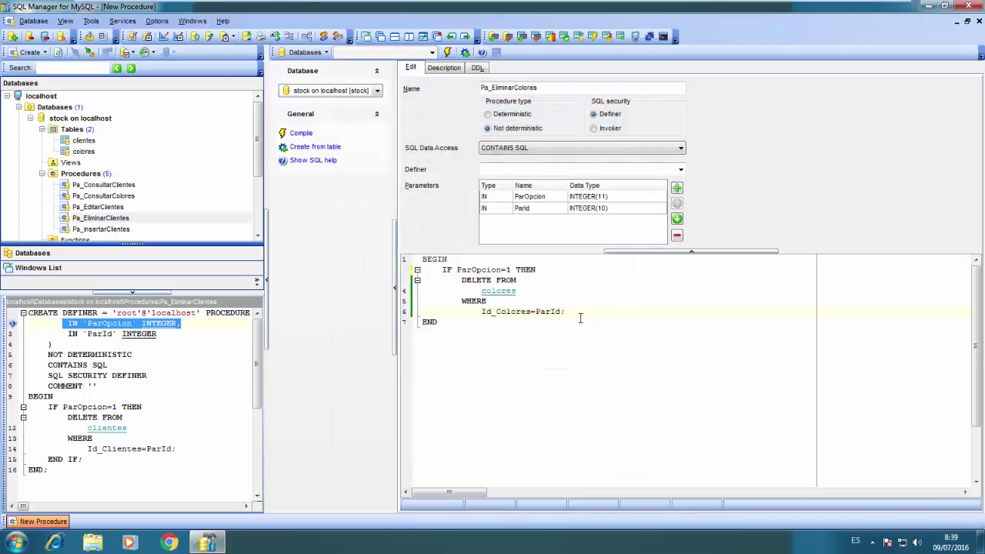
Add 'end if;' to close the IF block, recompile, and show Pa_EliminarColores's code
key(Return)
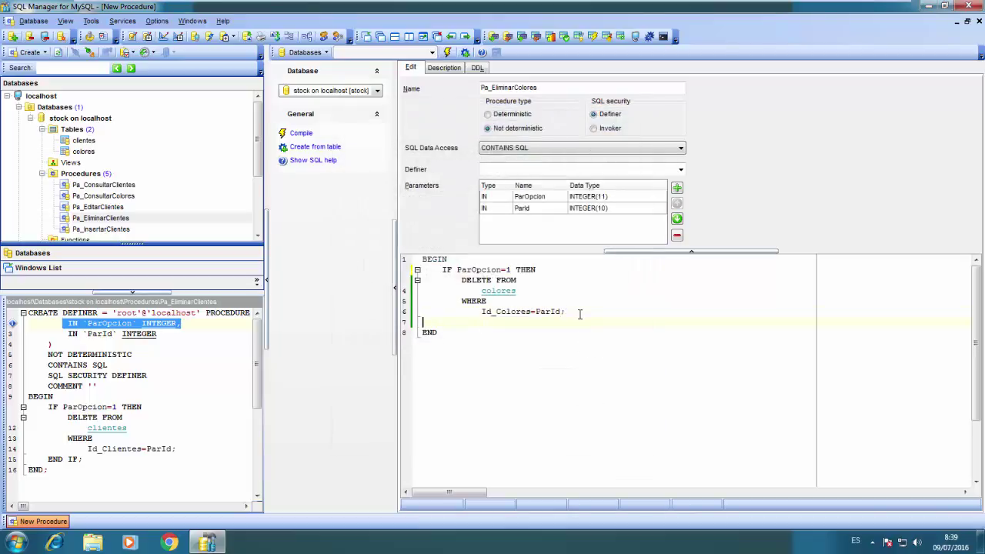
text(end if;)
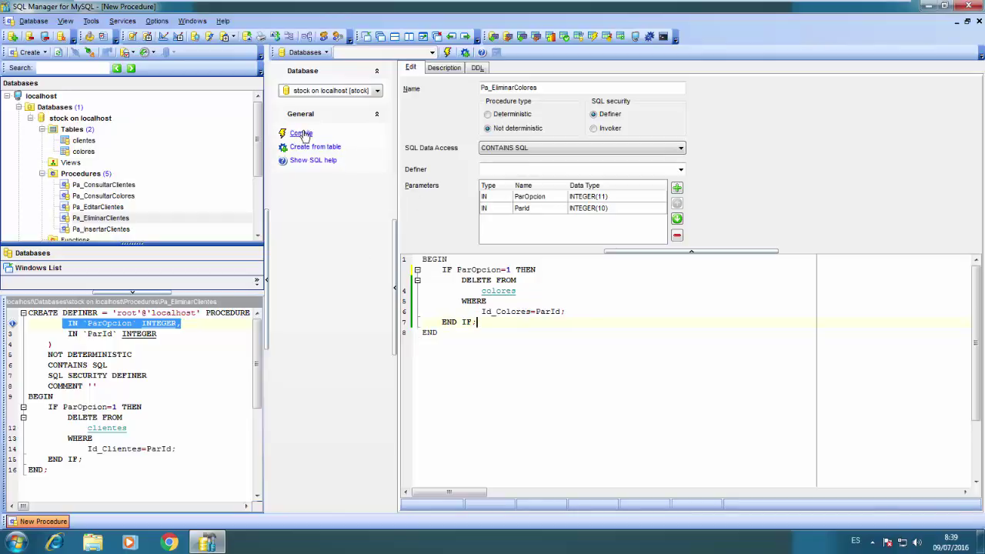
click(300, 134)
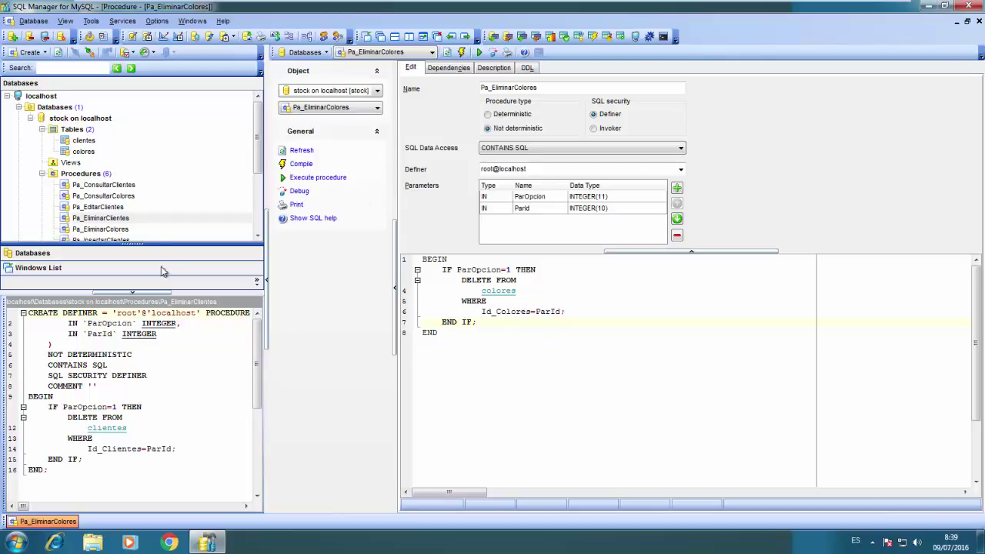
scroll(259, 146, down, 2)
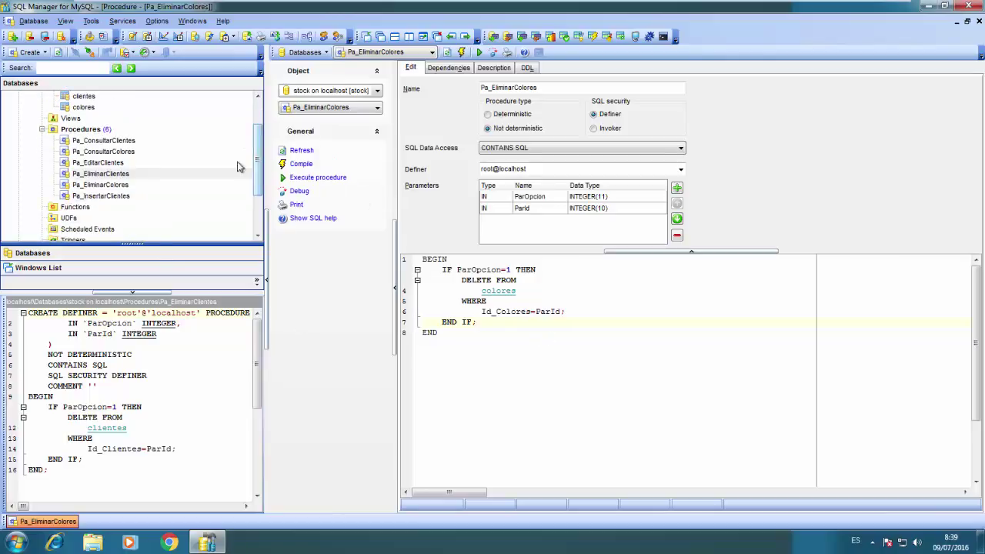
click(117, 187)
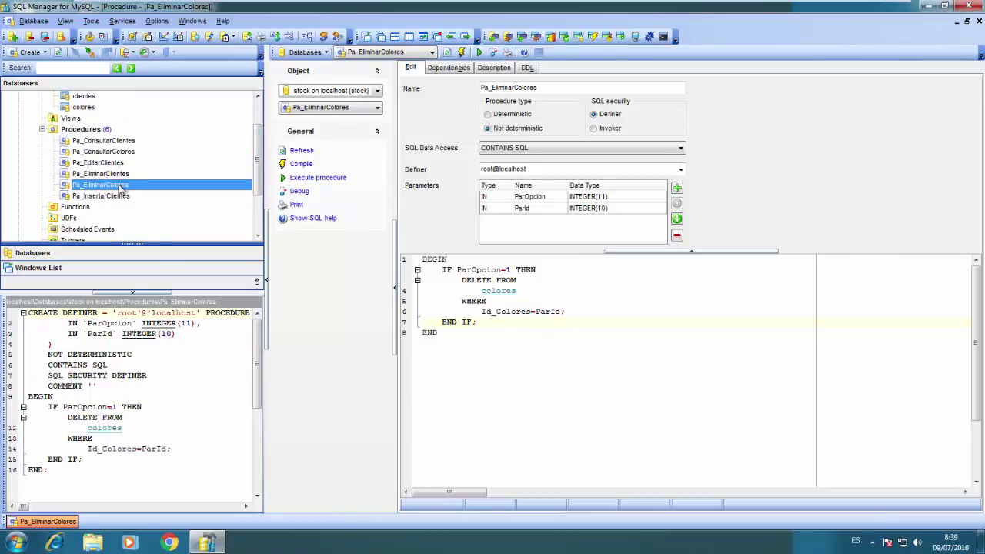
Execute Pa_EliminarColores with ParOpcion 1 and ParId 1, then close its editor
click(341, 181)
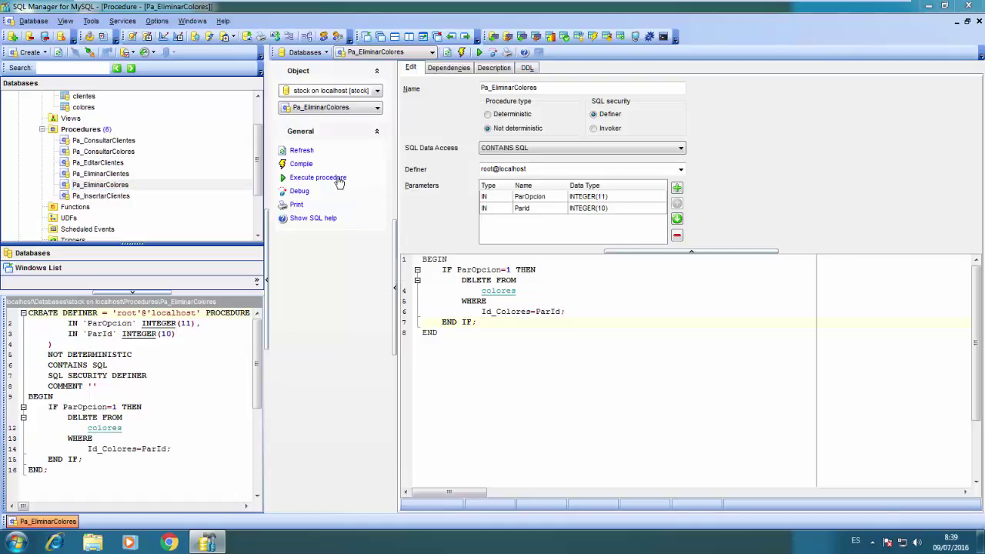
text(1)
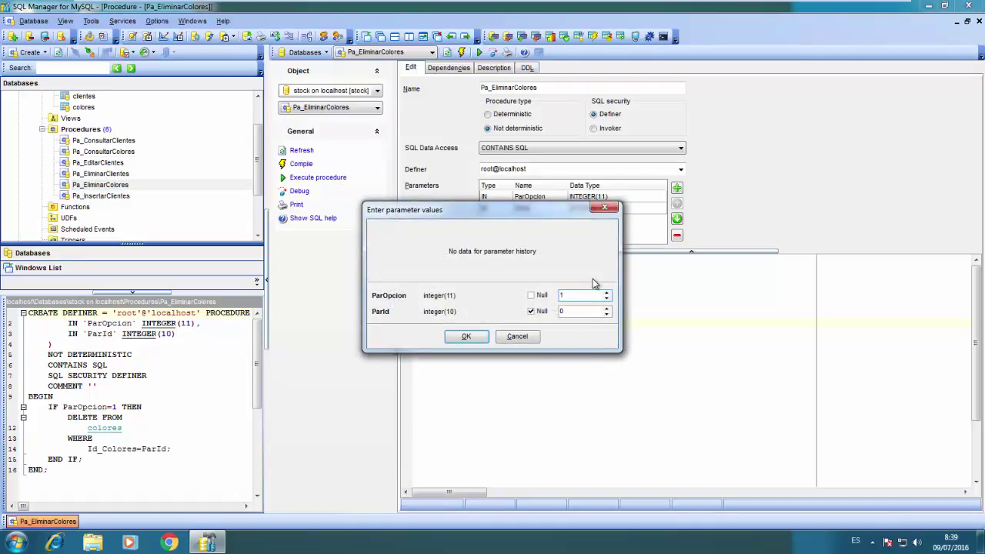
click(586, 311)
text(1)
click(482, 338)
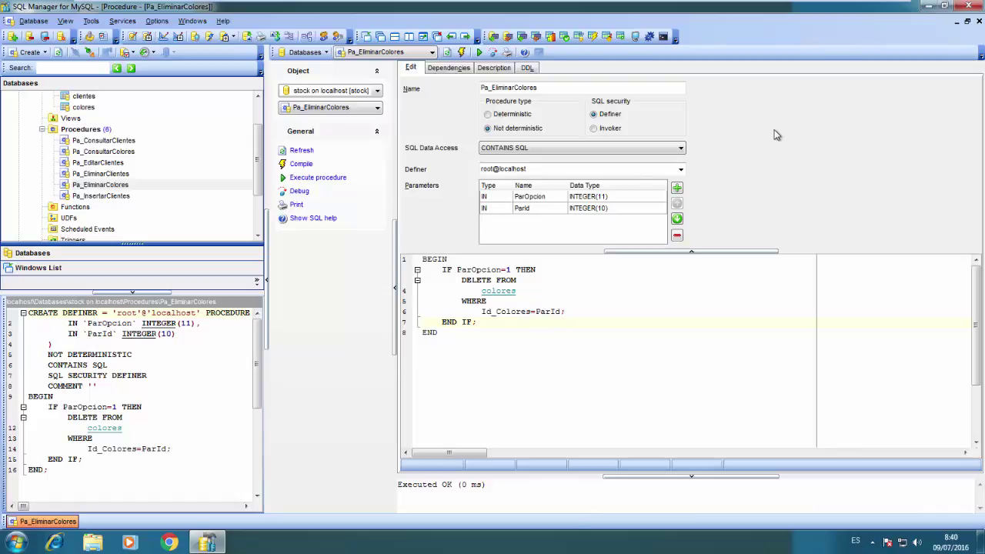
click(979, 21)
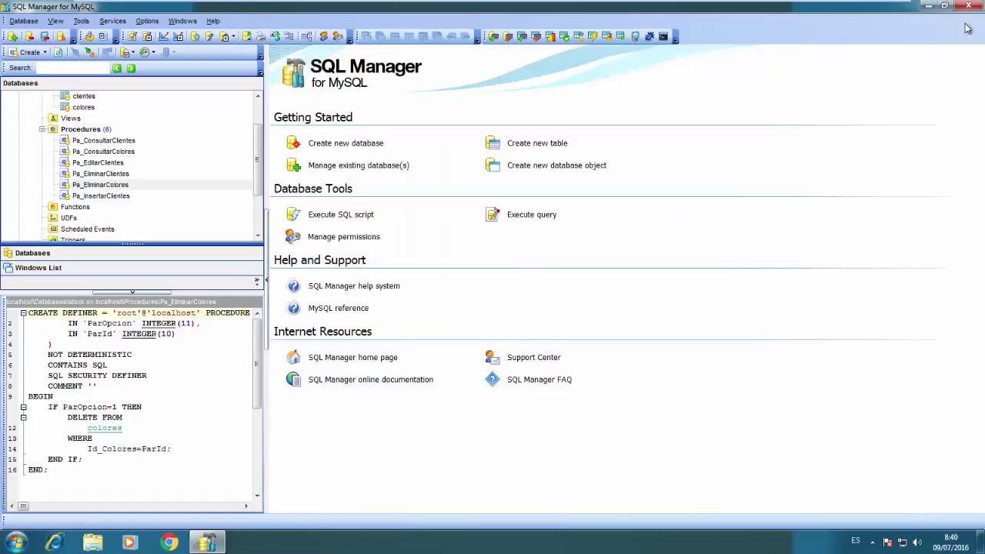
Create a new procedure named Pa_InsertarColores, with Pa_InsertarClientes's code shown for reference
click(83, 152)
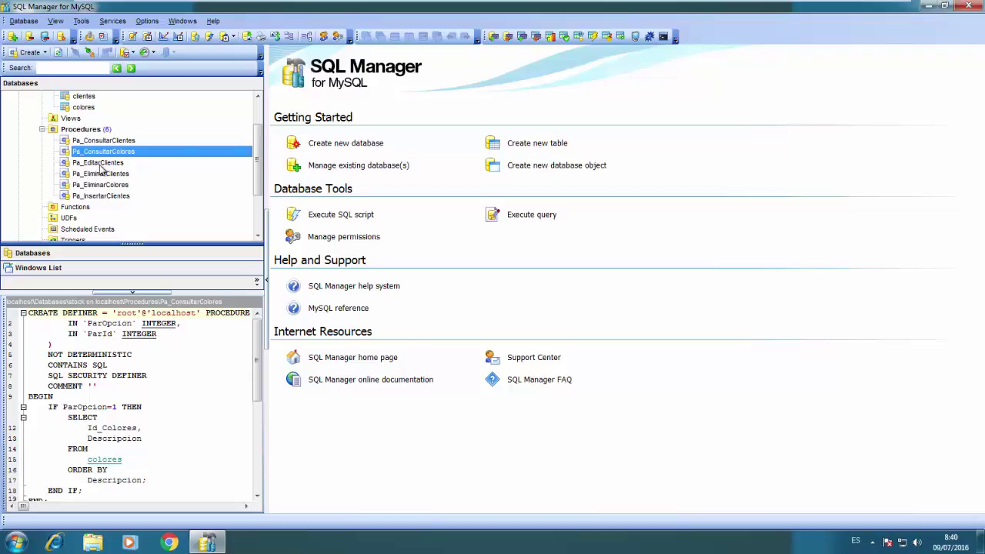
right_click(96, 132)
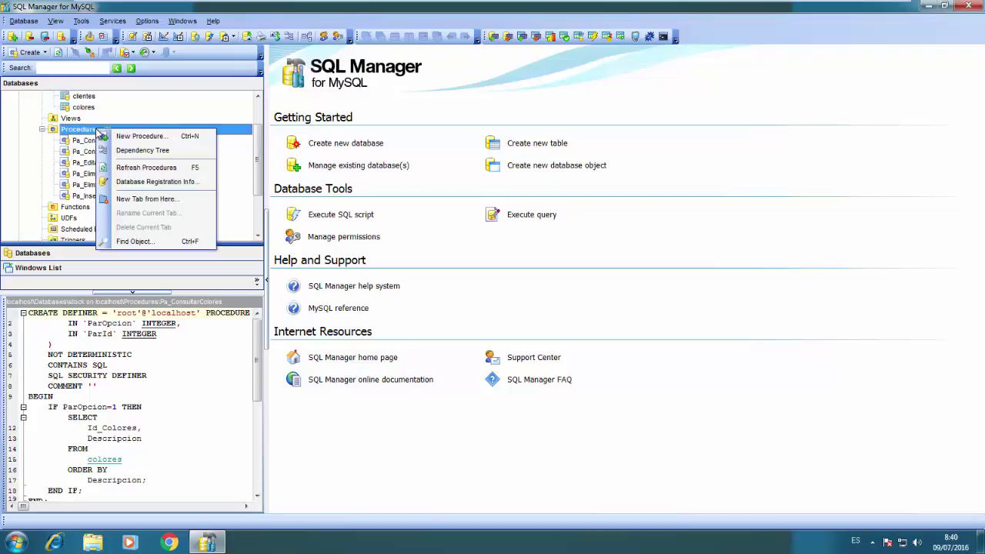
click(109, 135)
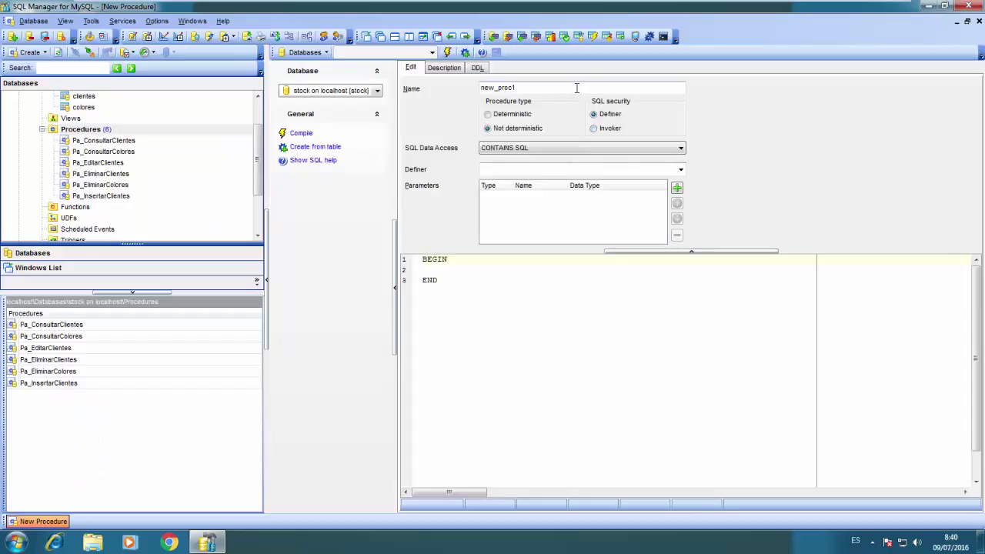
double_click(578, 88)
text(pA)
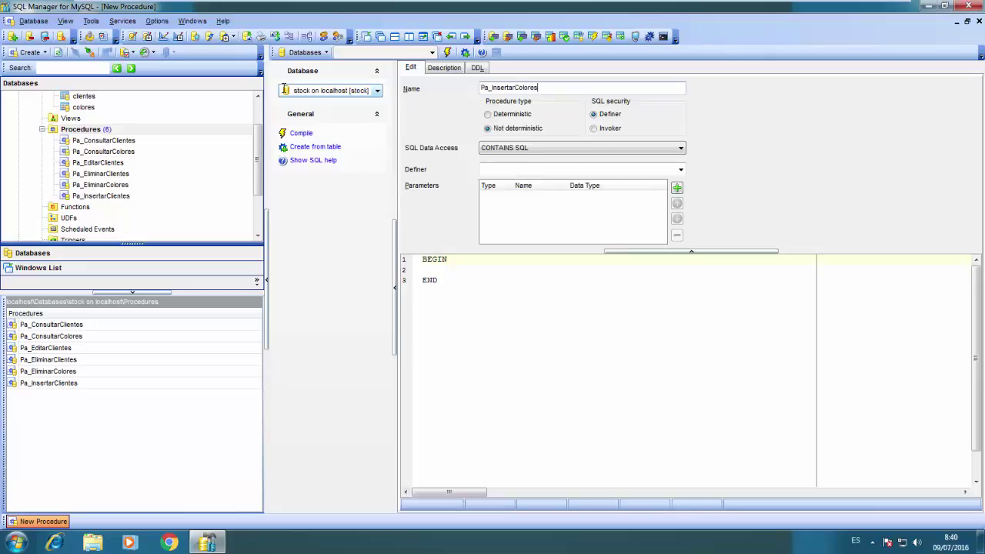
click(107, 196)
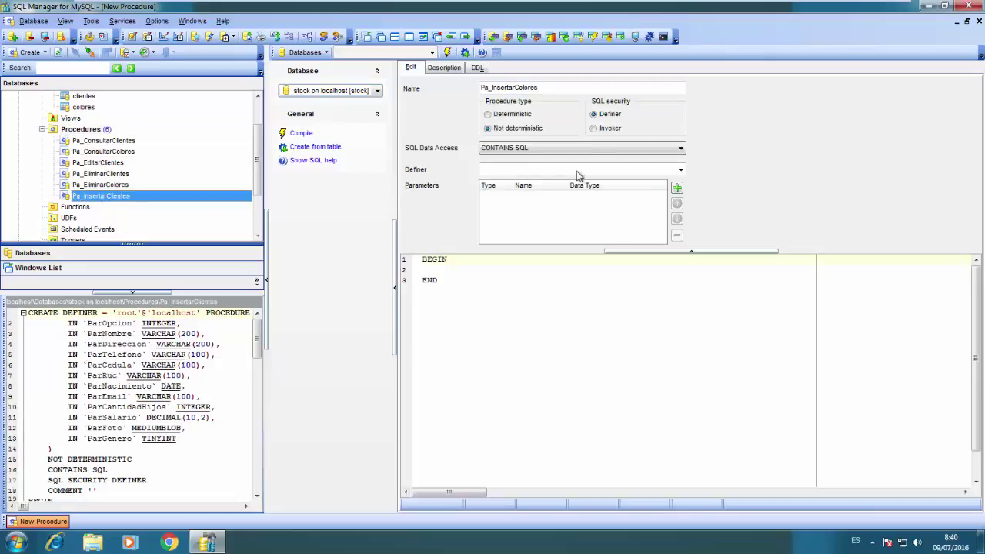
Add the IN parameter ParOpcion as INTEGER(11)
click(677, 189)
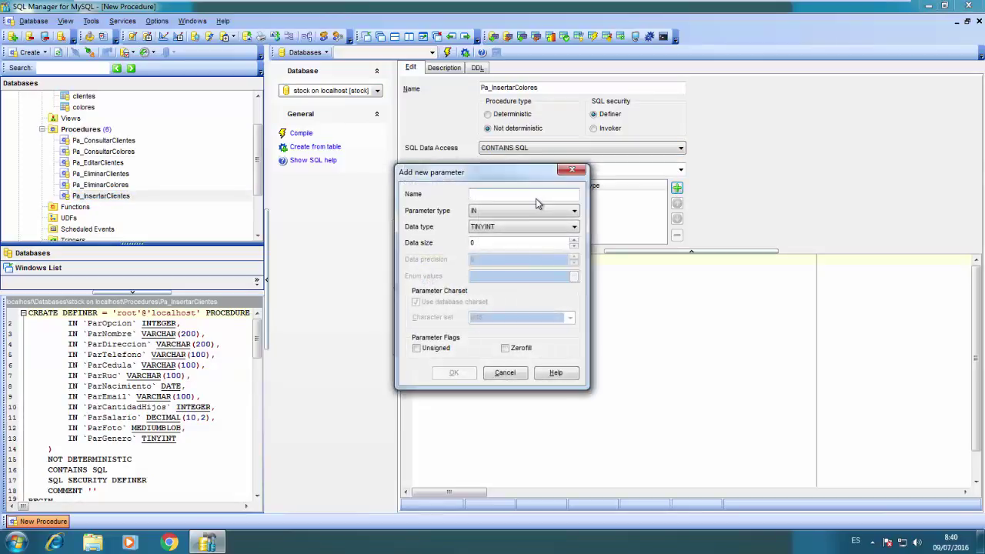
text(ParOpcion)
key(Tab)
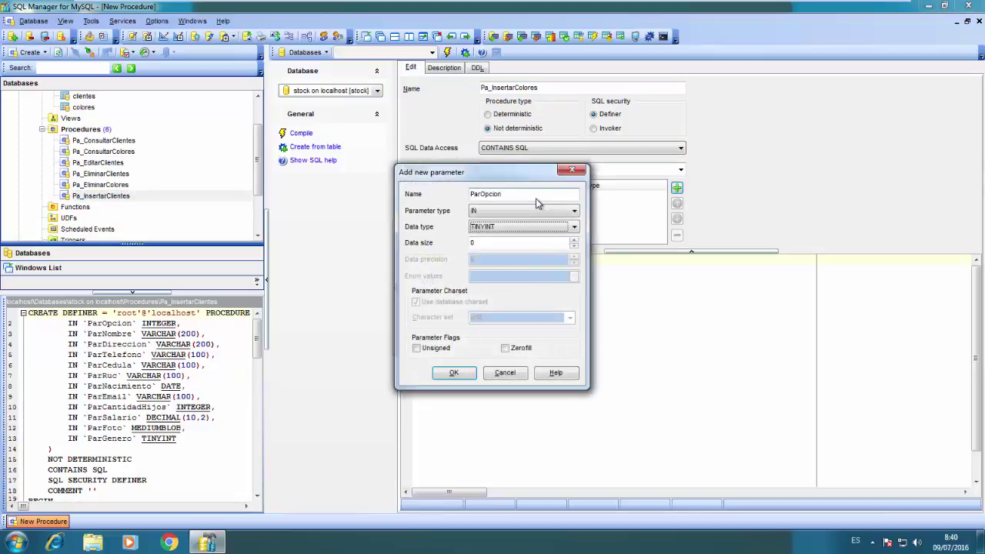
text(intEGER)
key(Tab)
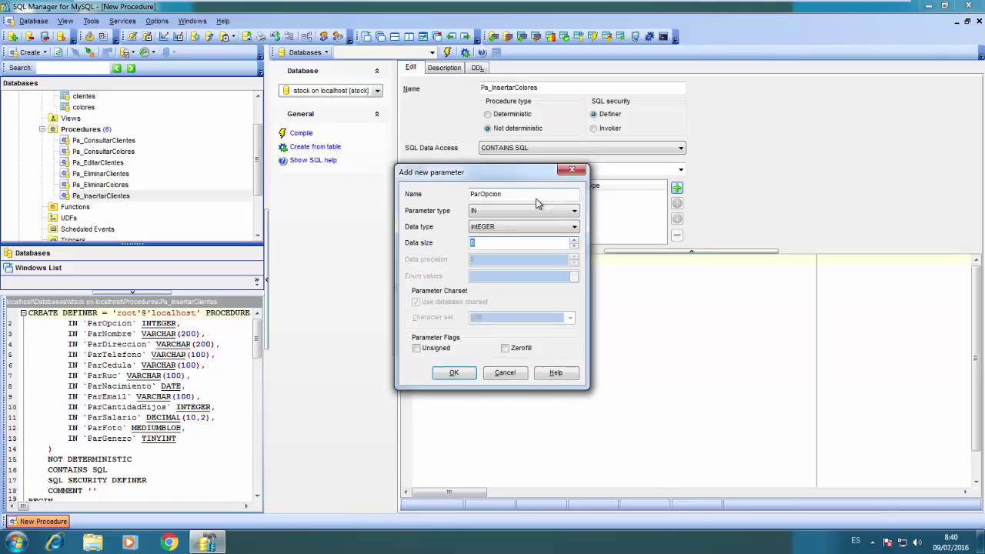
text(11)
click(453, 373)
Add the IN parameter ParDescripcion as VARCHAR(100)
click(677, 188)
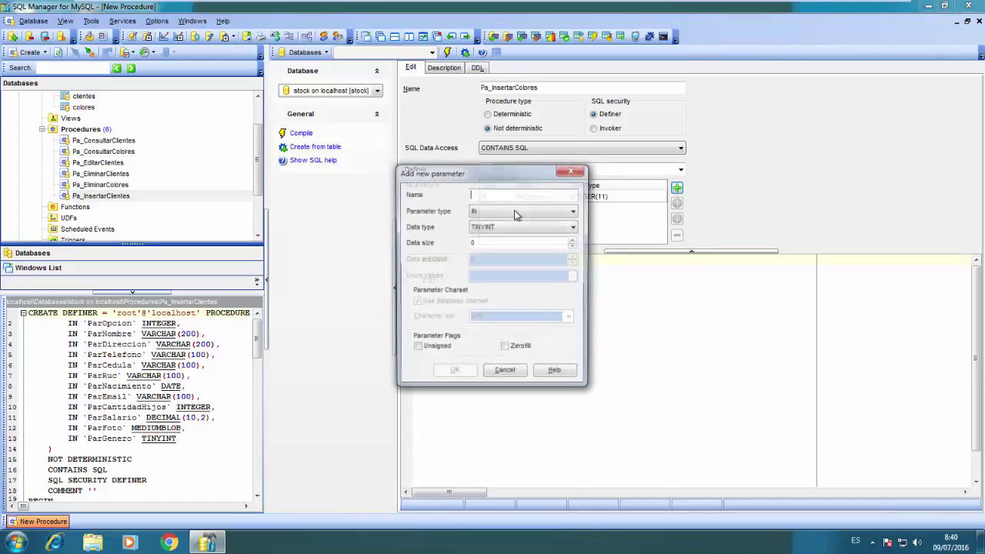
text(ParDe)
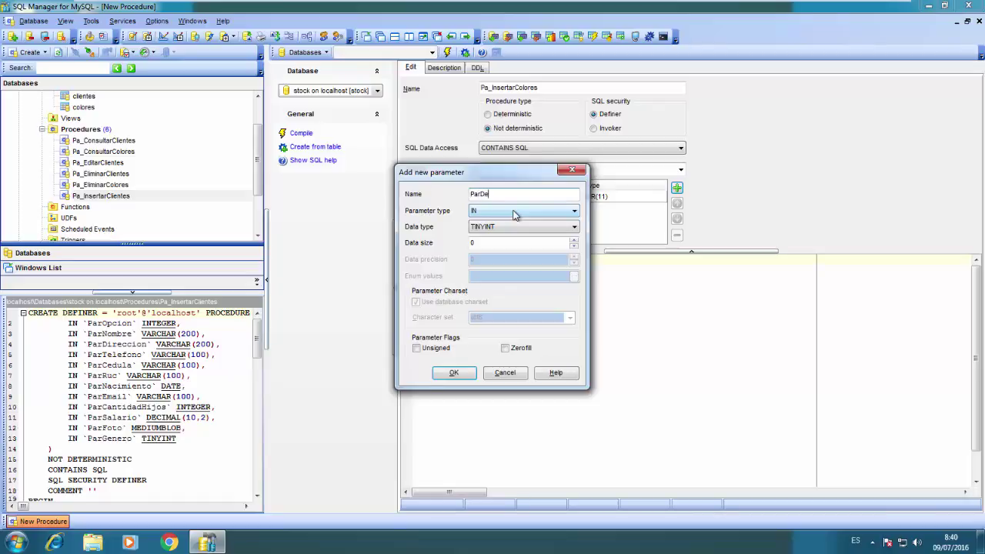
text(scripcion)
key(Tab)
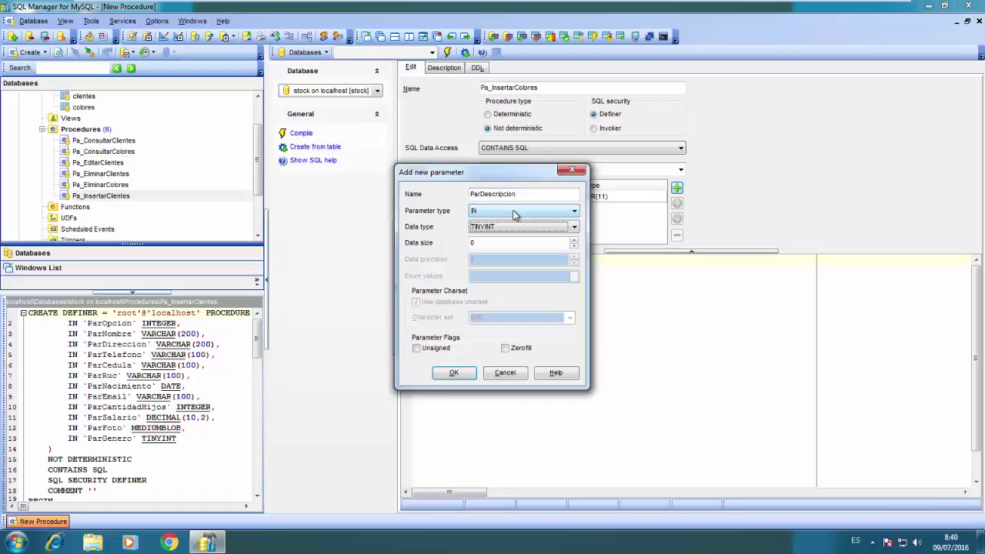
text(varchar)
key(Tab)
key(shift+Tab)
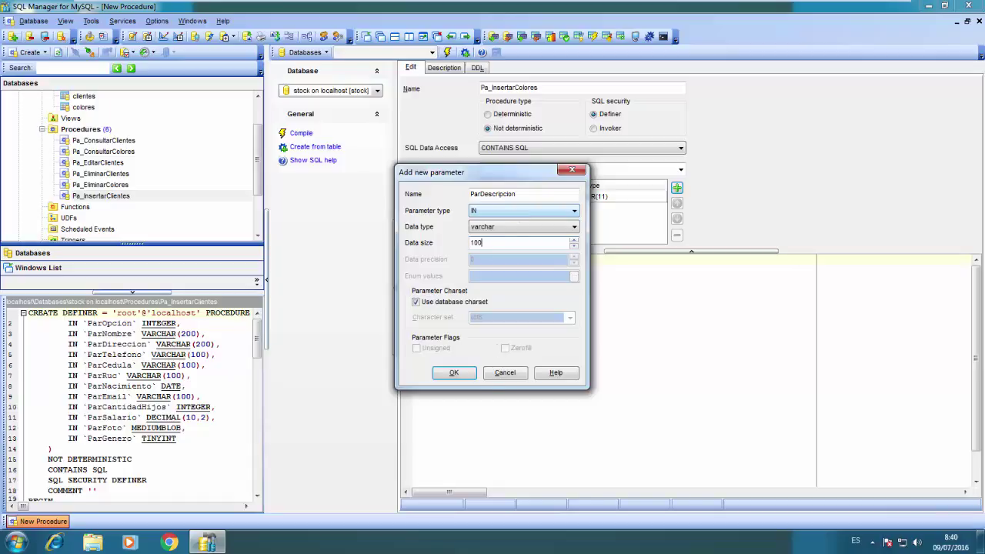
click(452, 373)
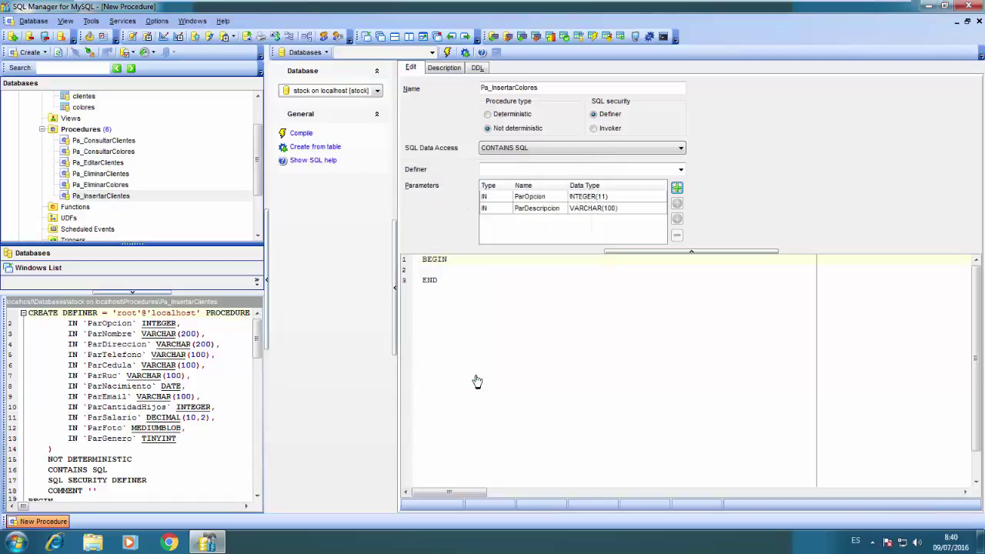
Open an IF ParOpcion=1 THEN block right after BEGIN in the procedure body
click(506, 262)
key(Return)
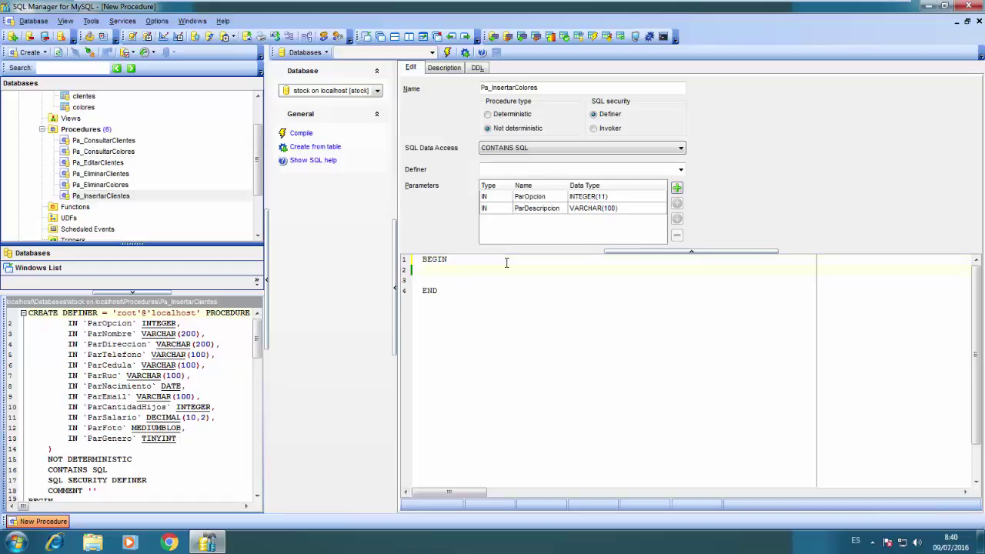
key(Tab)
text(IF)
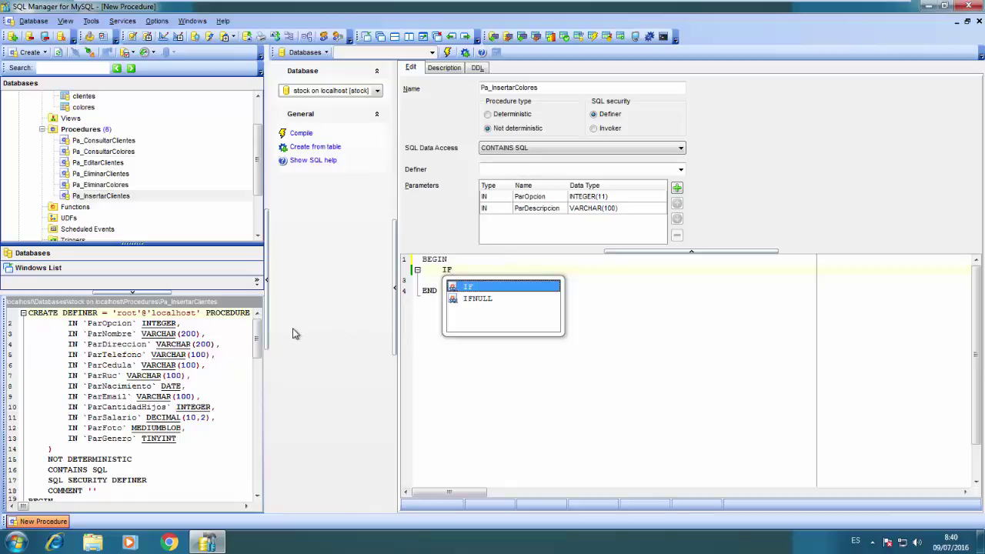
drag(259, 335, 258, 374)
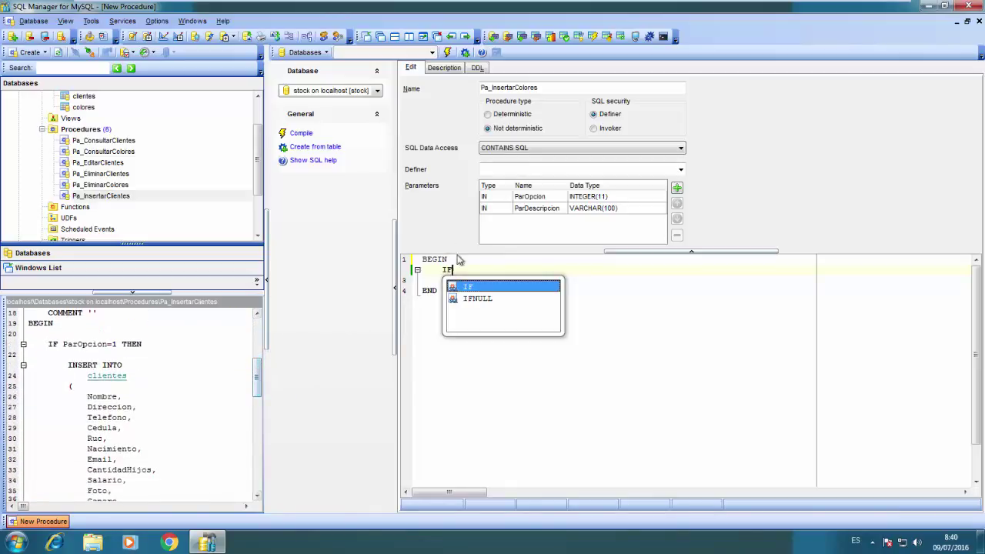
key(Escape)
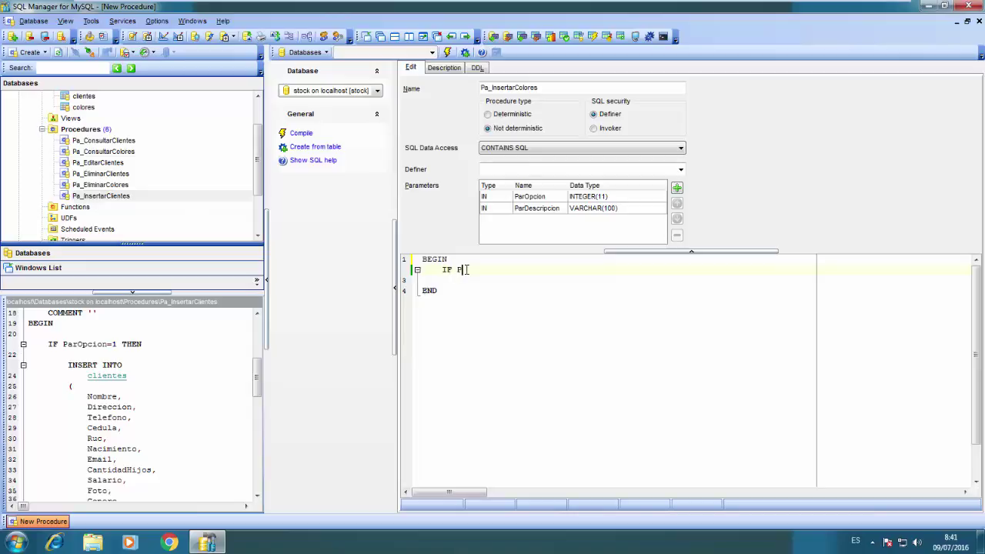
text(Opcion=1 THEN)
key(Return)
key(Return)
key(Return)
key(Return)
key(Return)
Close the block with END IF and write INSERT INTO colores (Descripcion) inside it
text(EN)
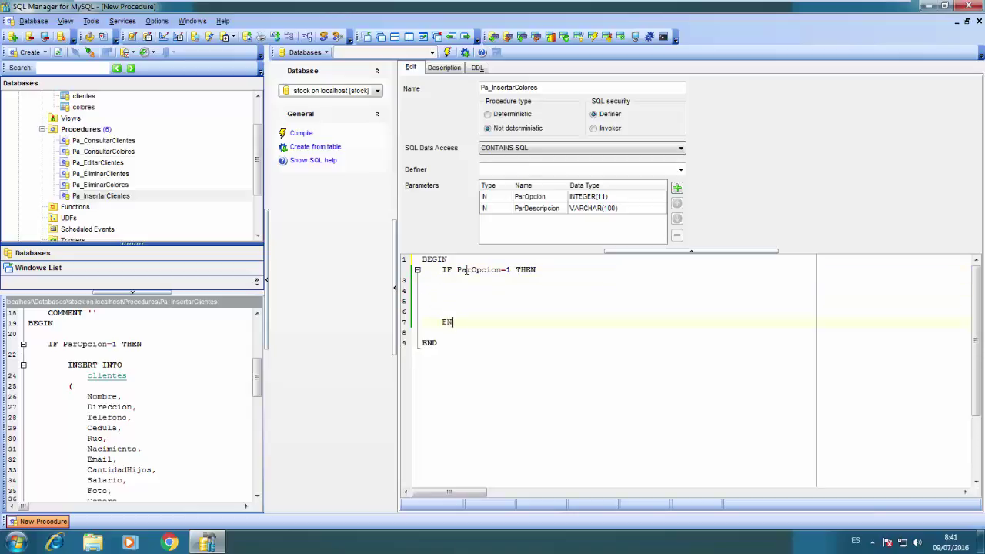
text(D IF;)
text(NSERT INTO)
key(Return)
text(colores)
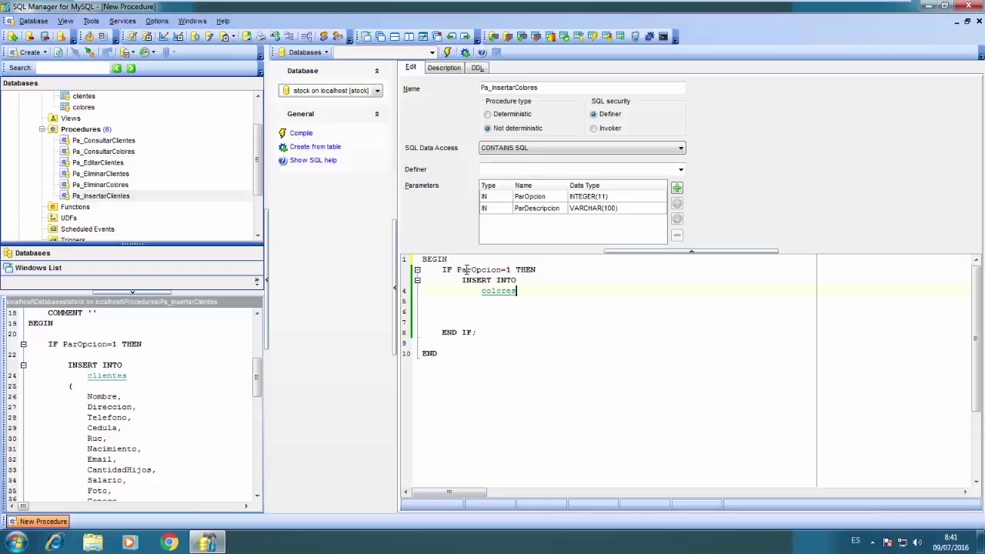
key(Return)
text(()
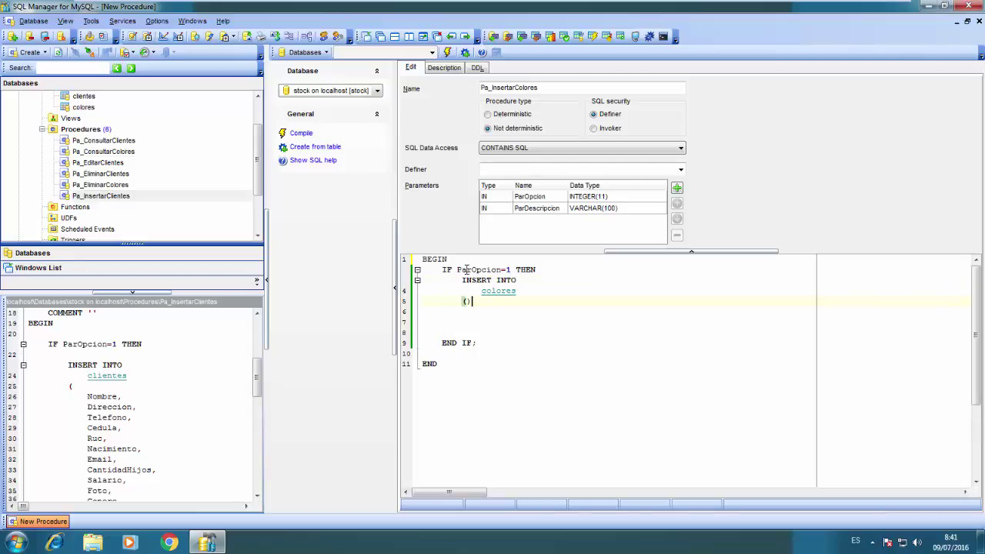
key(Return)
key(Return)
text())
key(Up)
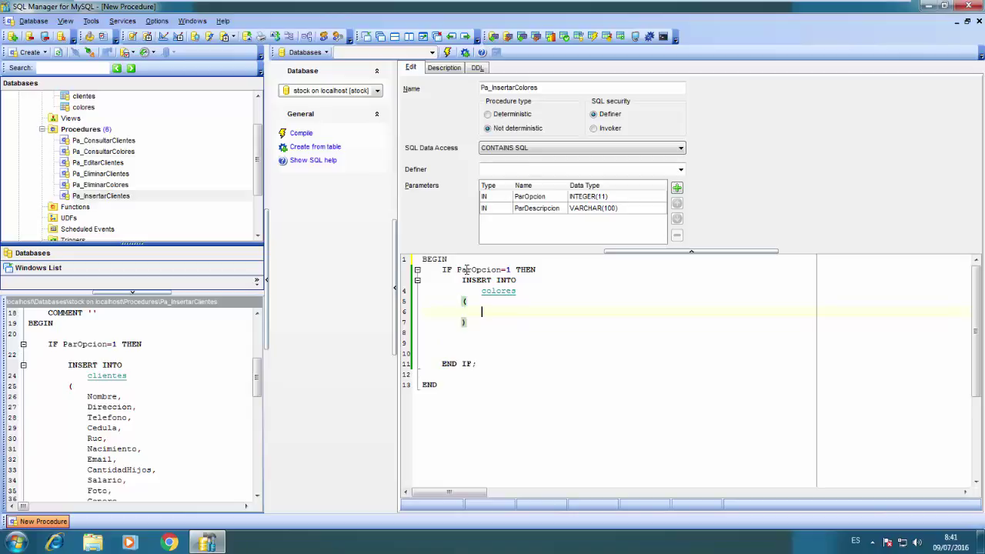
text(DEs)
key(BackSpace)
key(BackSpace)
text(escripcion)
key(Down)
Add the VALUES (ParDescripcion) clause to the insert statement
key(Return)
text(VALUES)
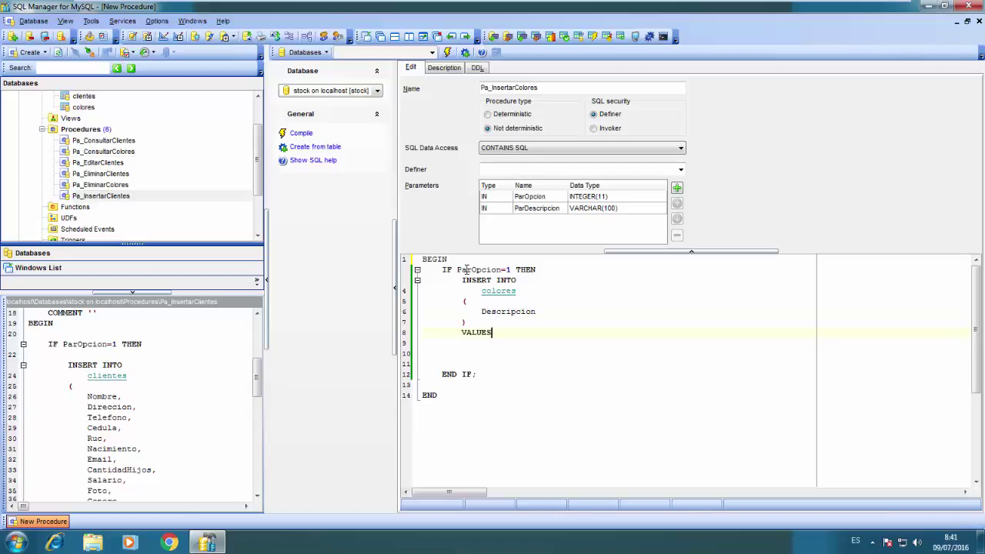
key(Return)
text(( ))
key(Left)
key(Return)
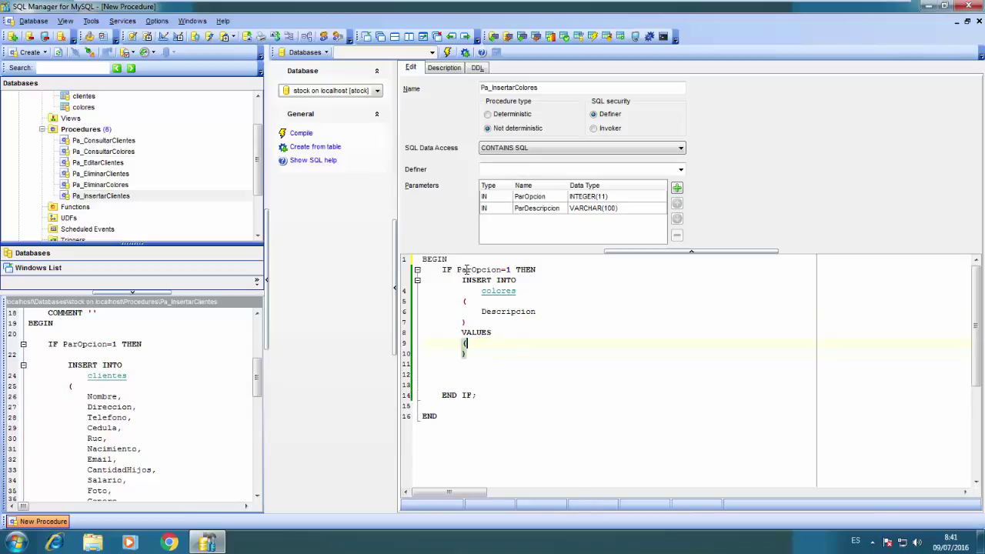
key(Return)
key(Tab)
text(Pa)
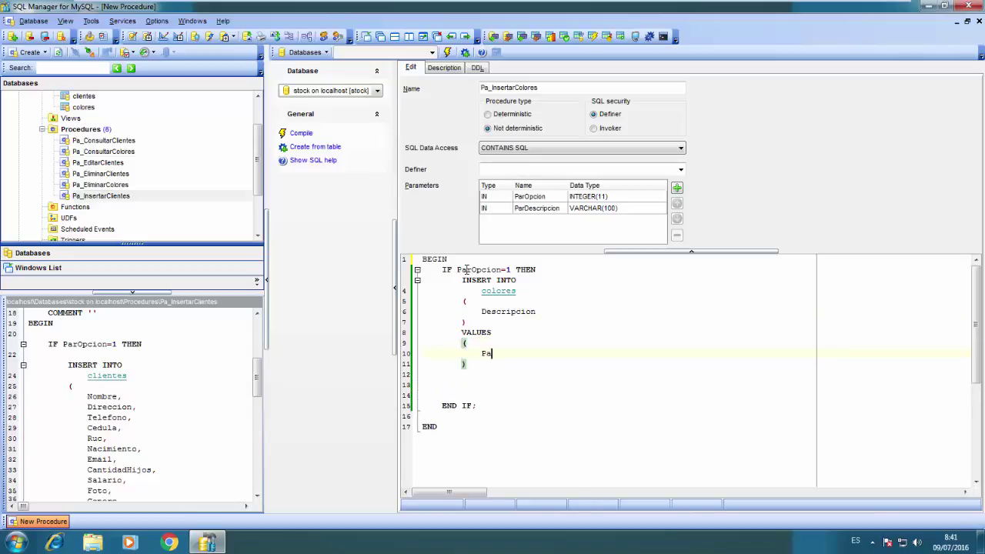
text(rDescripcion)
key(Down)
key(Down)
key(Down)
key(Down)
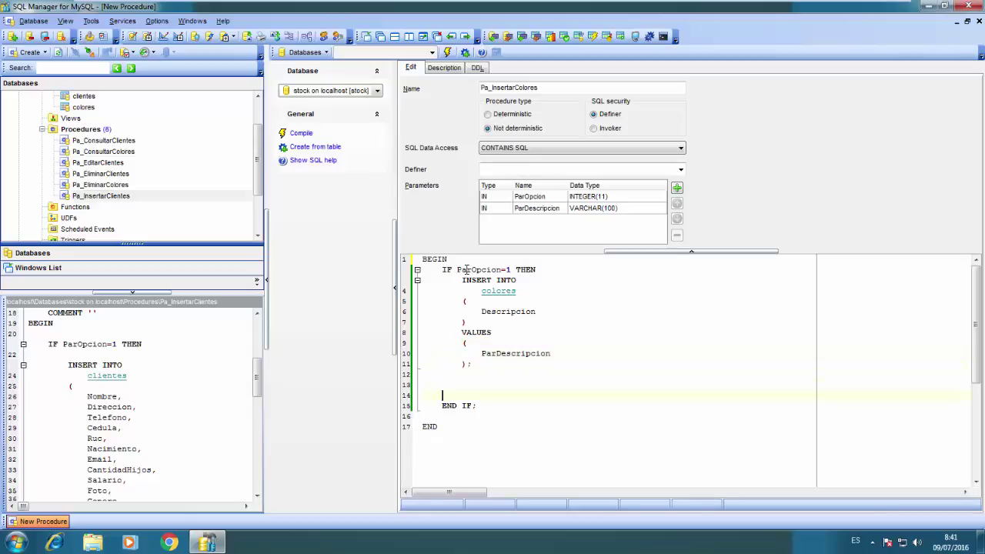
Delete the empty lines before END IF and END
key(BackSpace)
key(BackSpace)
key(Delete)
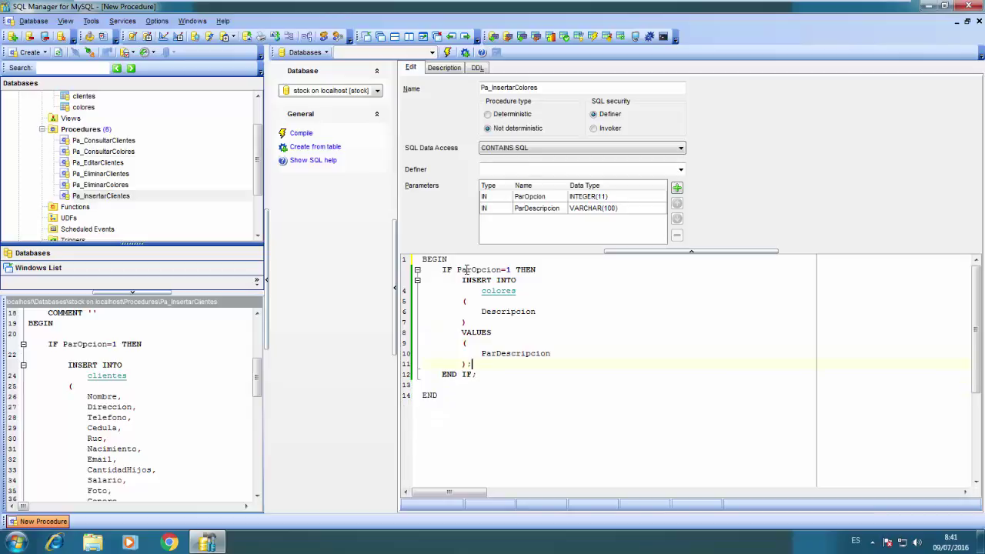
key(End)
key(Delete)
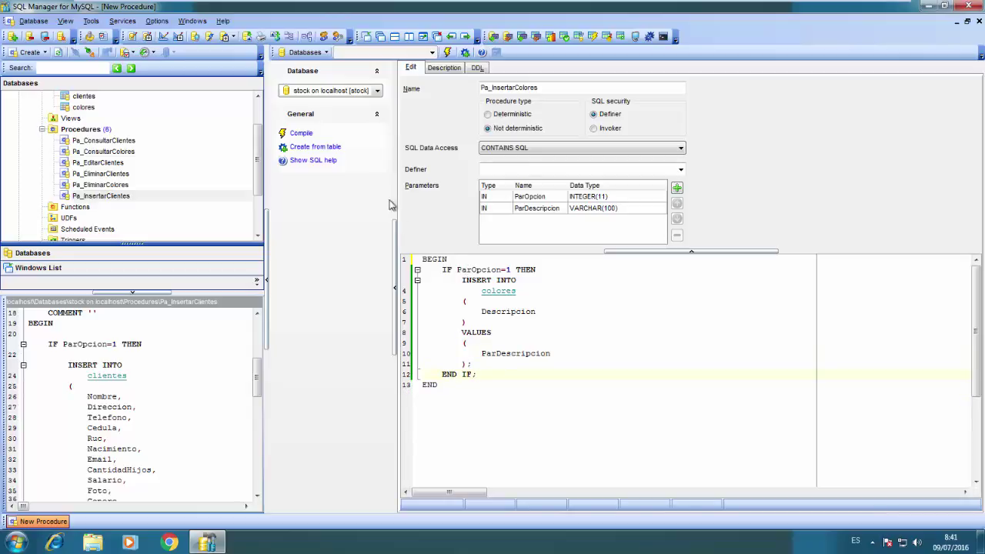
Compile Pa_InsertarColores and execute it with ParOpcion 1 and ParDescripcion BLANCO
click(300, 133)
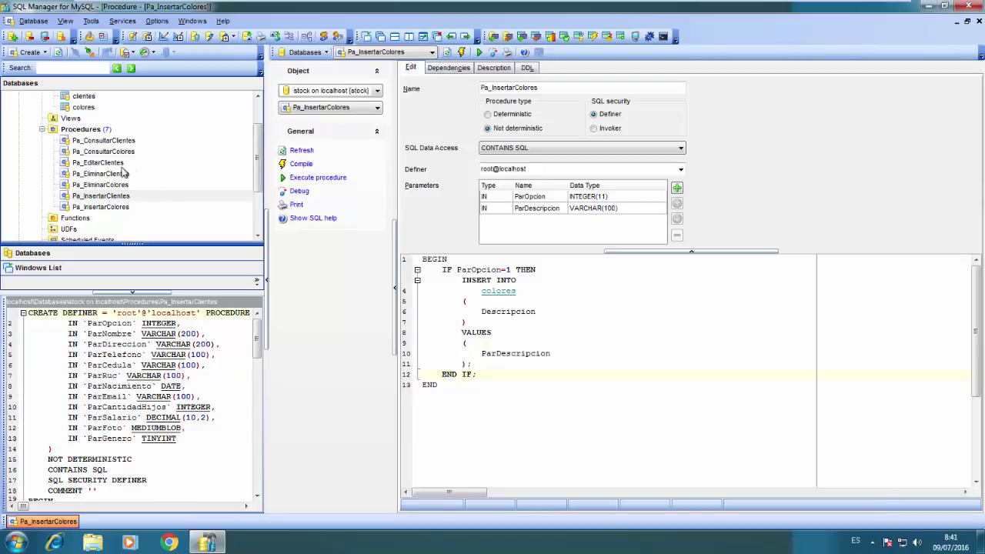
click(104, 207)
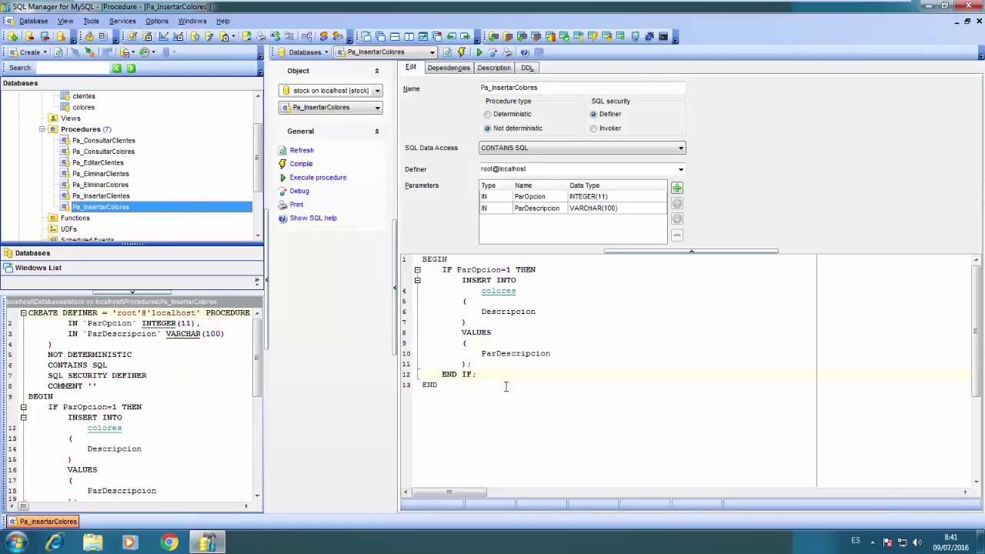
click(316, 181)
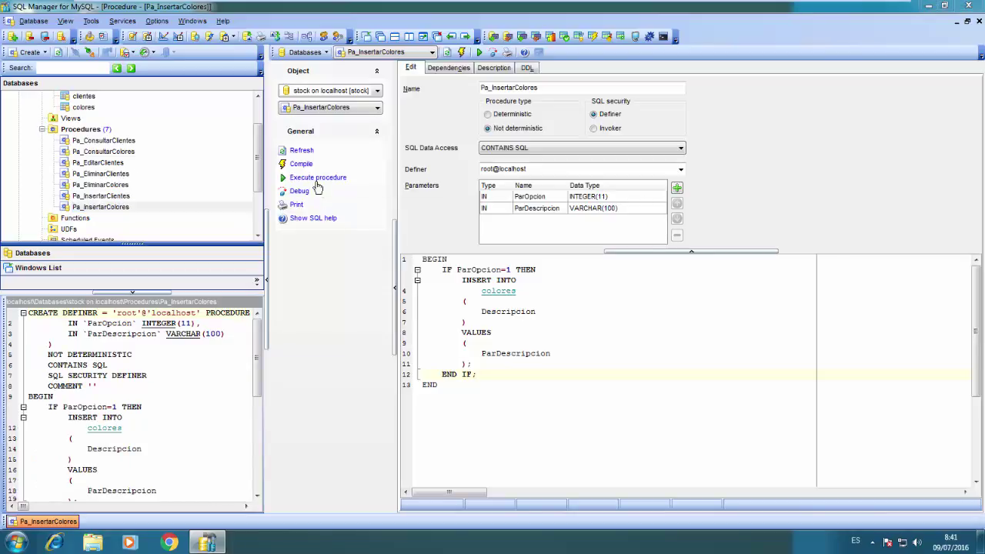
key(Tab)
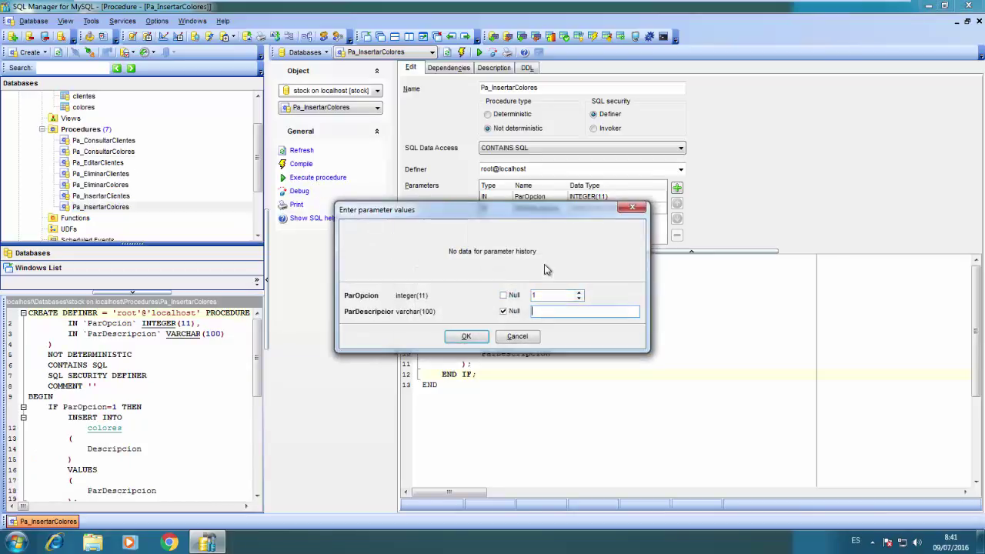
text(BLANCO)
click(469, 336)
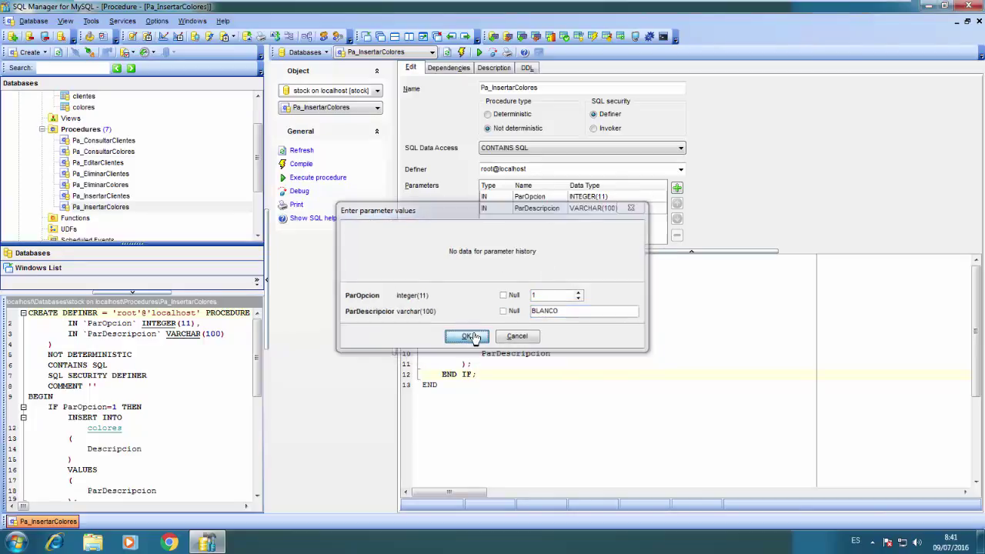
click(529, 364)
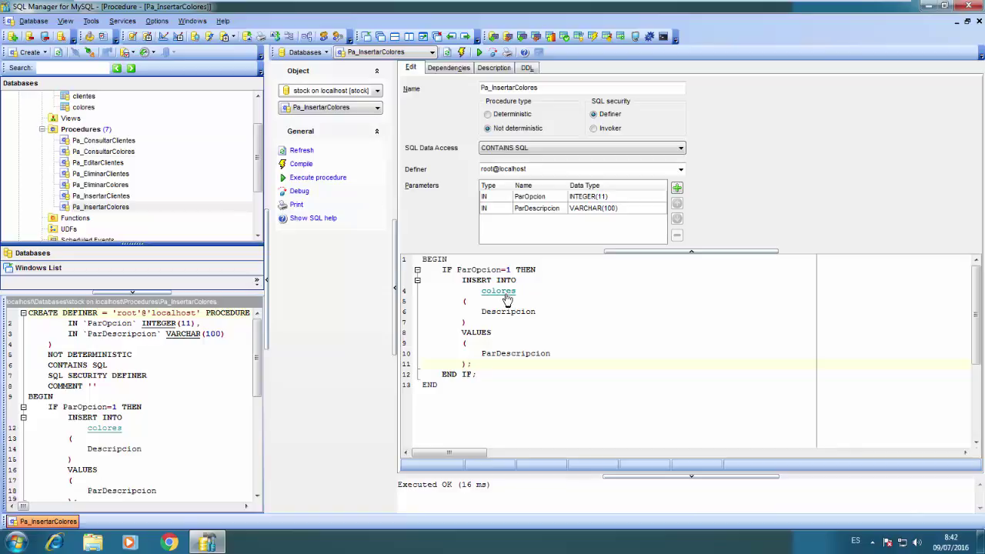
Open the colores table and review its Properties, Fields, Indices, Foreign Keys, Triggers, Dependencies and DDL
ctrl+click(498, 294)
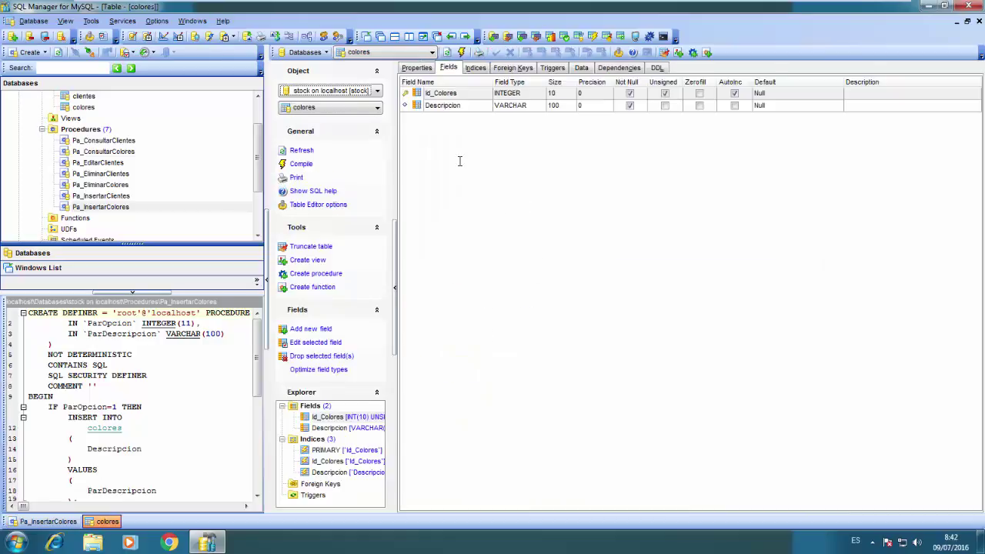
click(422, 68)
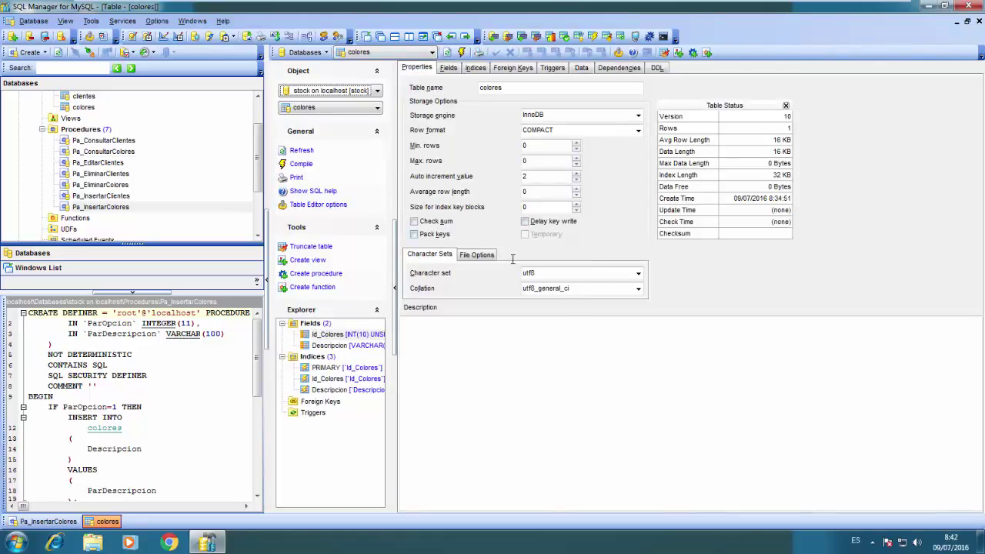
click(452, 68)
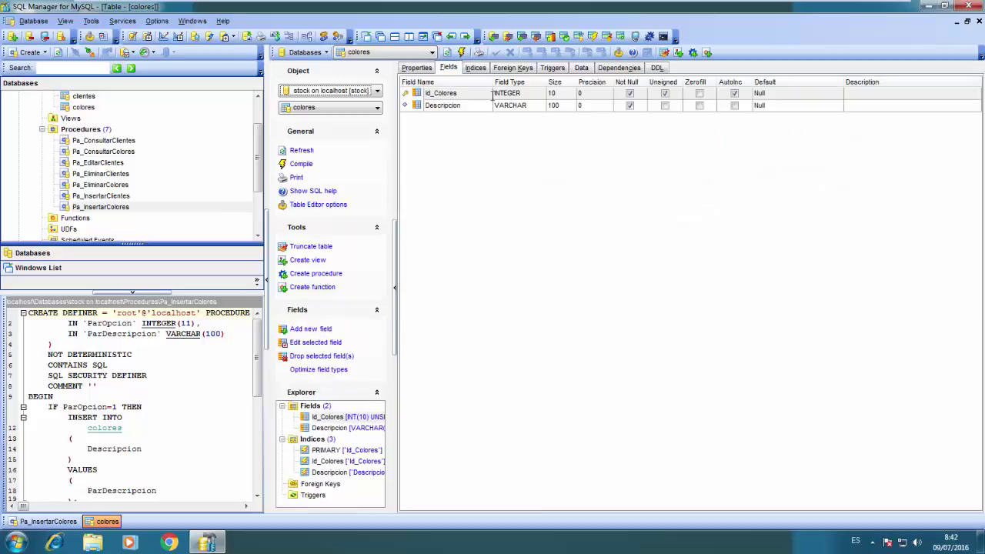
click(475, 67)
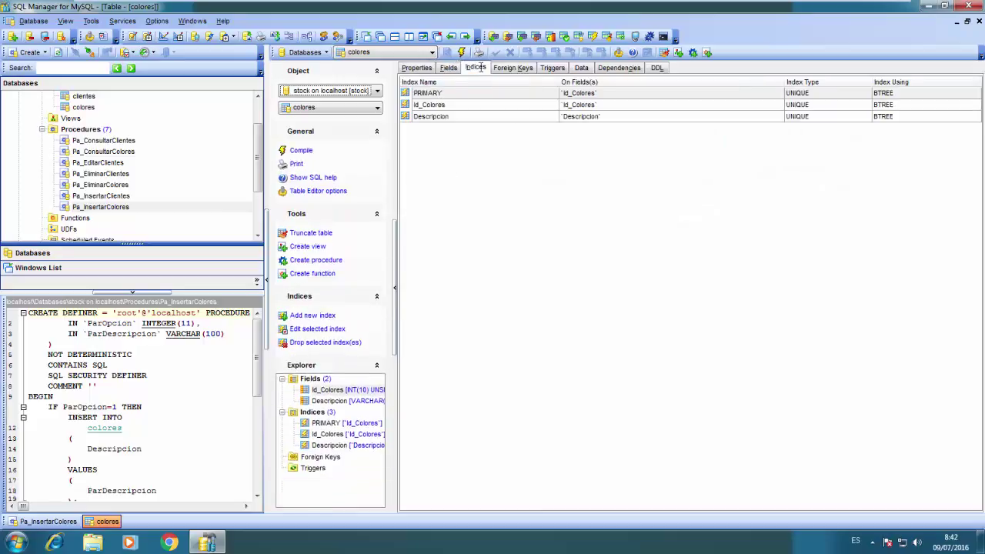
click(528, 67)
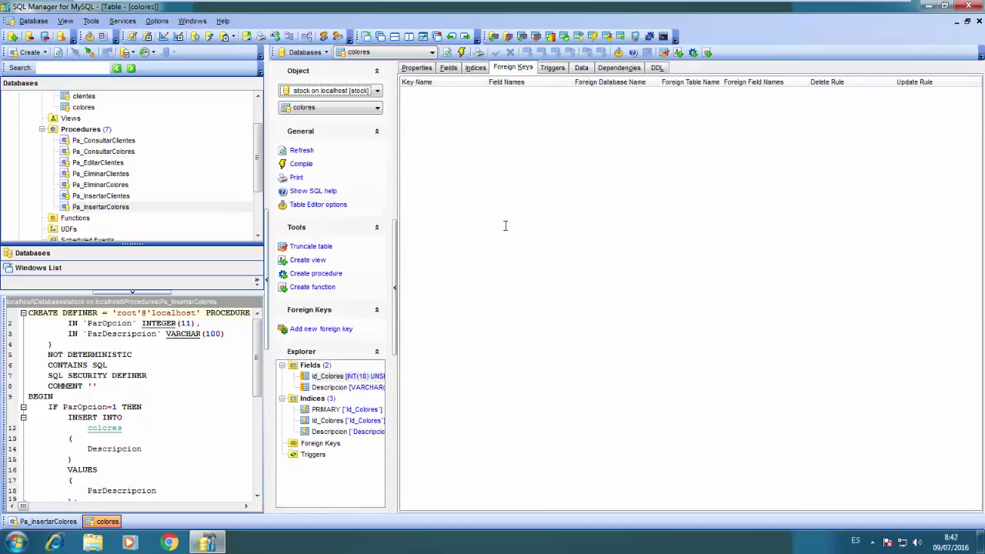
click(551, 67)
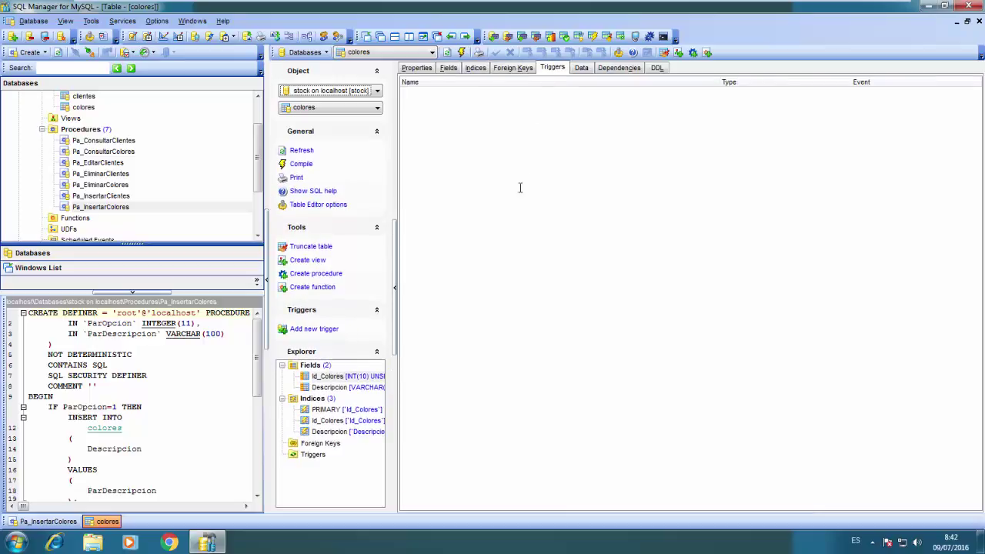
click(610, 67)
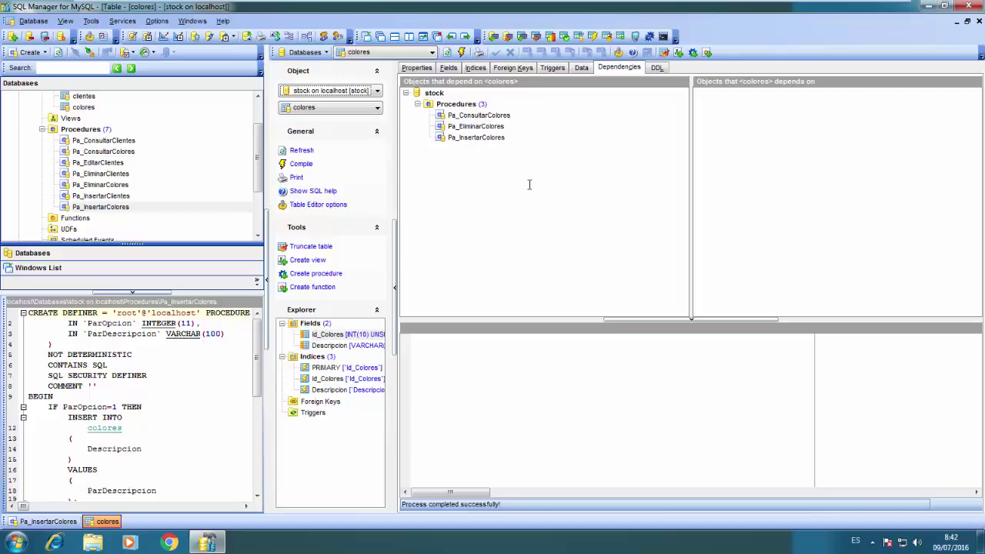
click(650, 67)
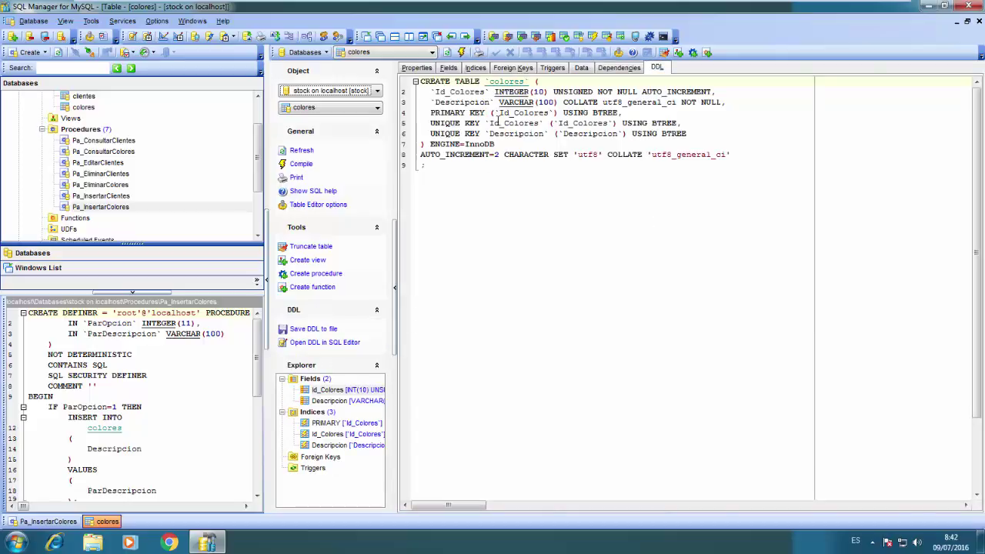
View the colores data, widening Id_Colores, to confirm row 1 BLANCO
click(586, 67)
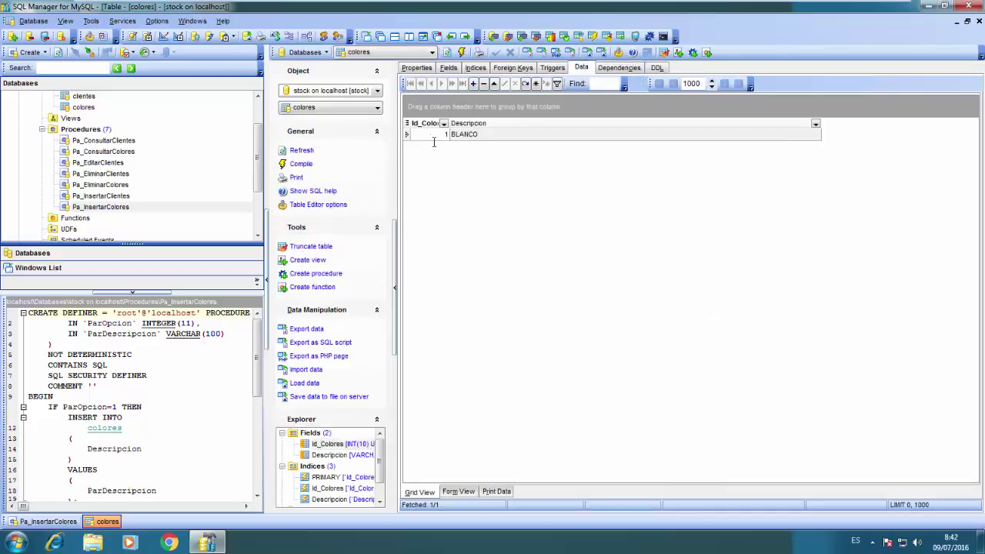
drag(450, 123, 480, 124)
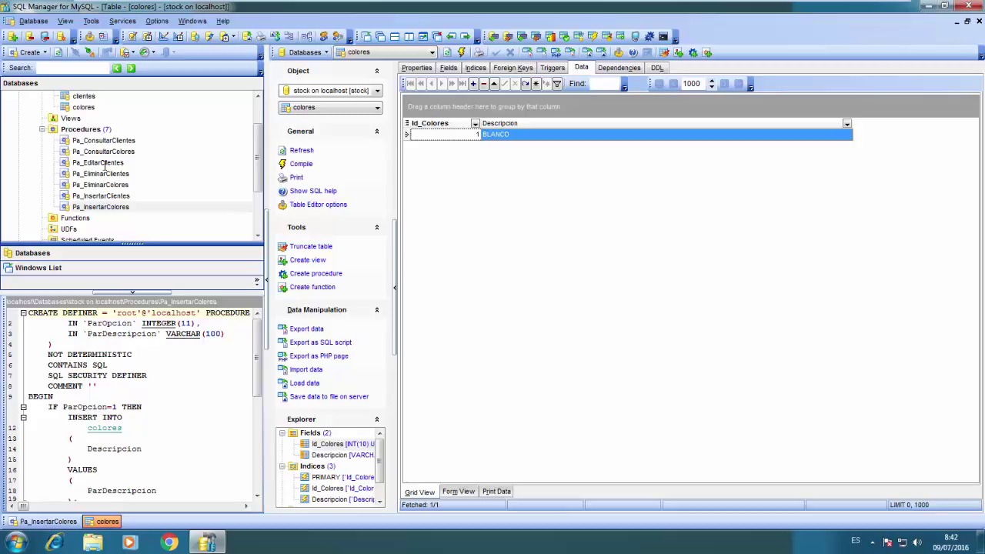
click(105, 163)
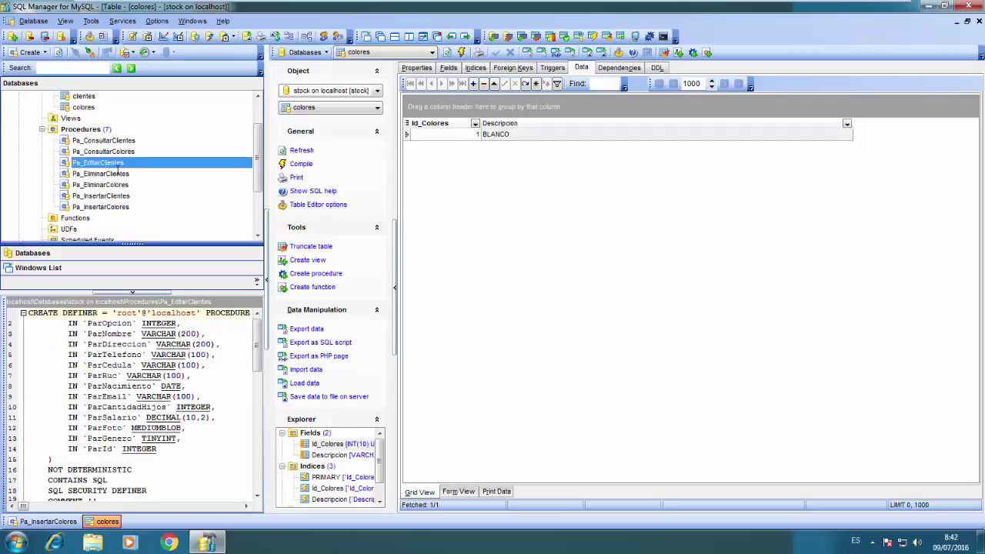
Create a new stored procedure named Pa_EditarColores
right_click(110, 130)
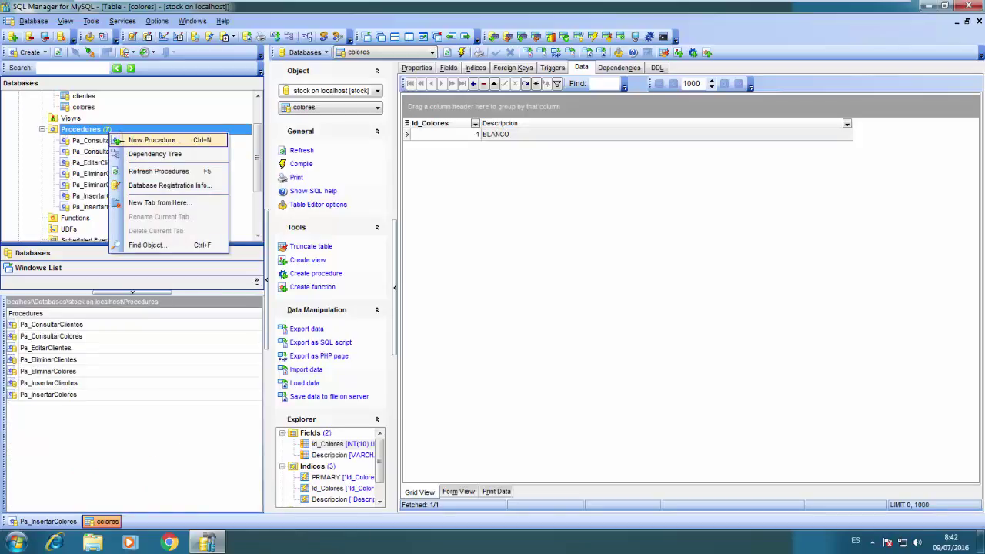
click(146, 139)
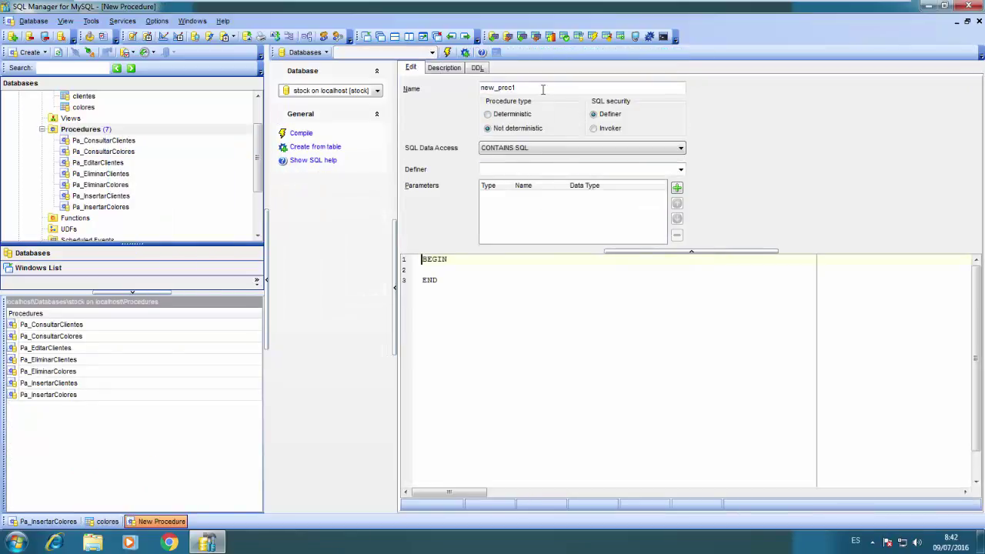
key(BackSpace)
key(BackSpace)
key(BackSpace)
text(Colores)
Add an INTEGER option parameter, renaming it from Pa_Opcion to PaOpcion
click(676, 188)
text(Pa)
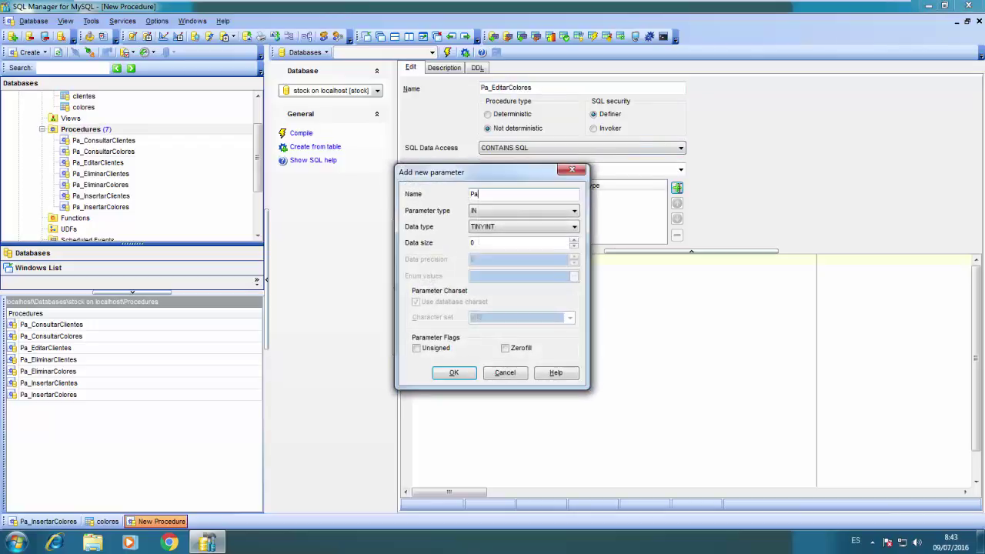
text(_Opcion)
key(Tab)
key(Tab)
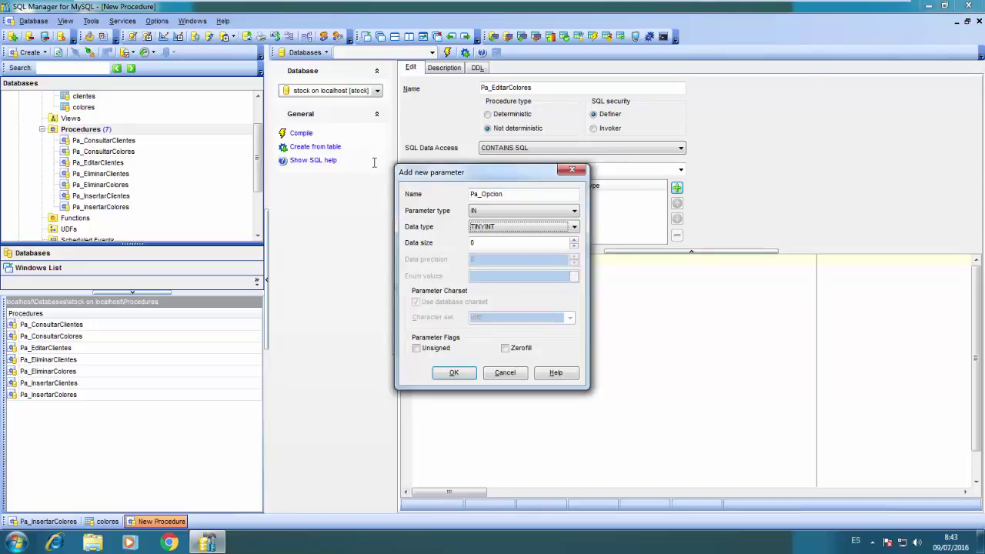
text(inte)
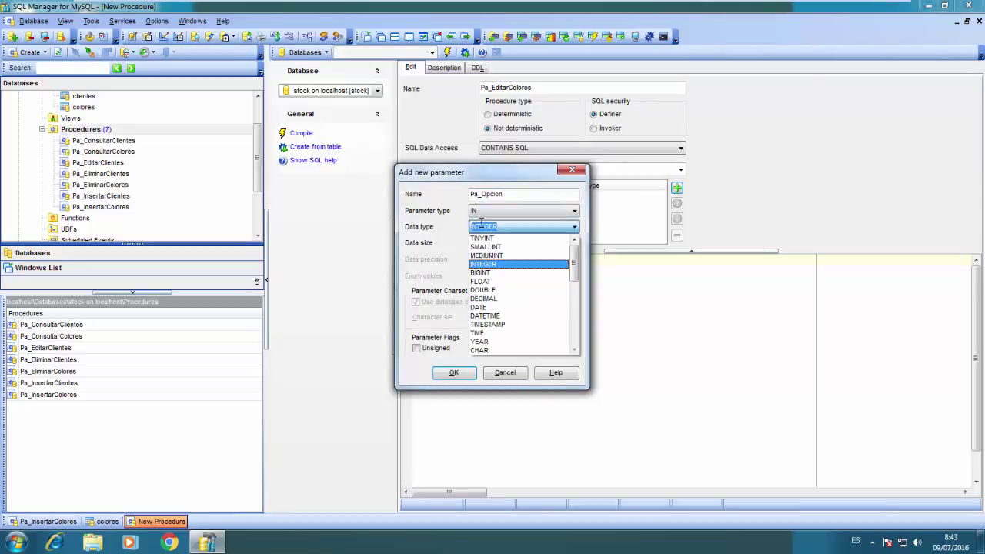
key(Tab)
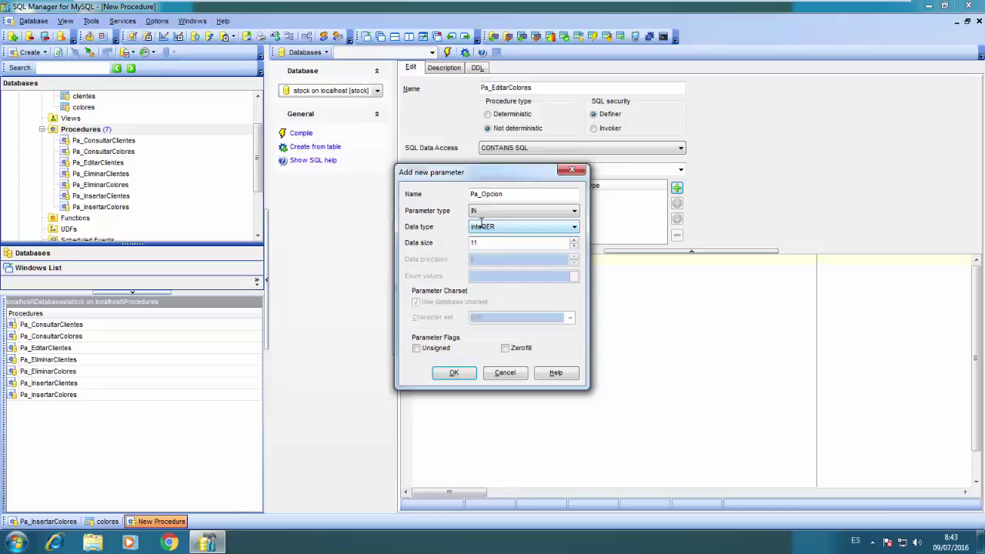
click(453, 372)
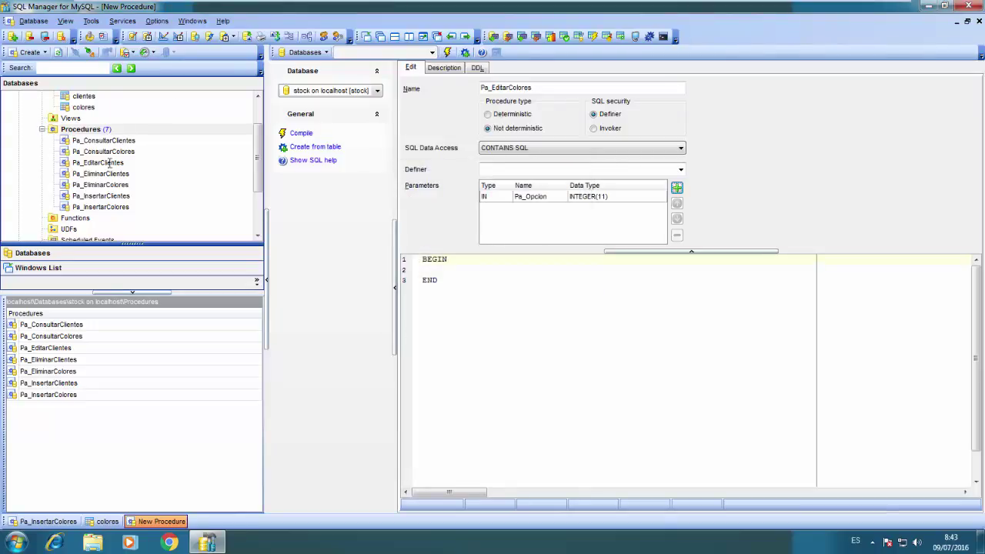
click(109, 164)
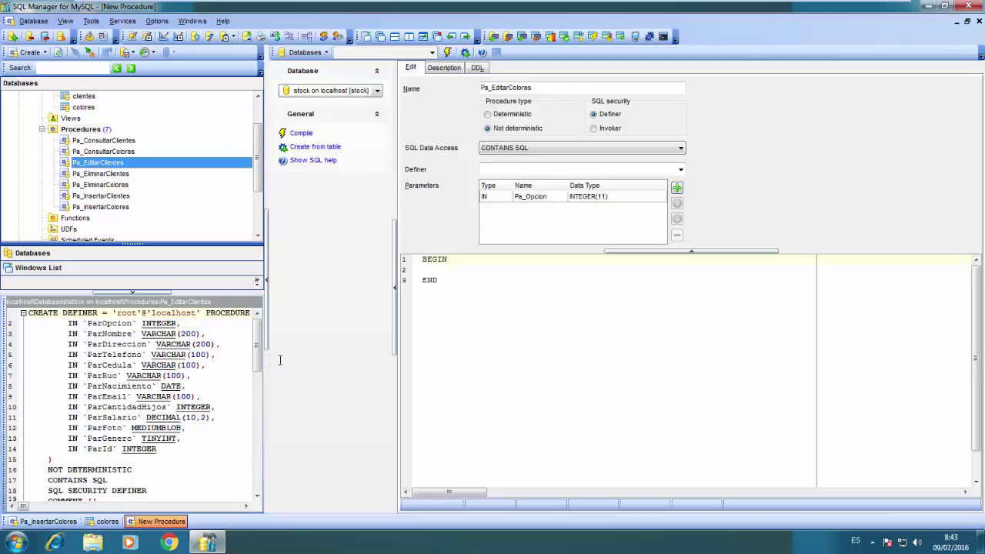
click(529, 196)
double_click(528, 196)
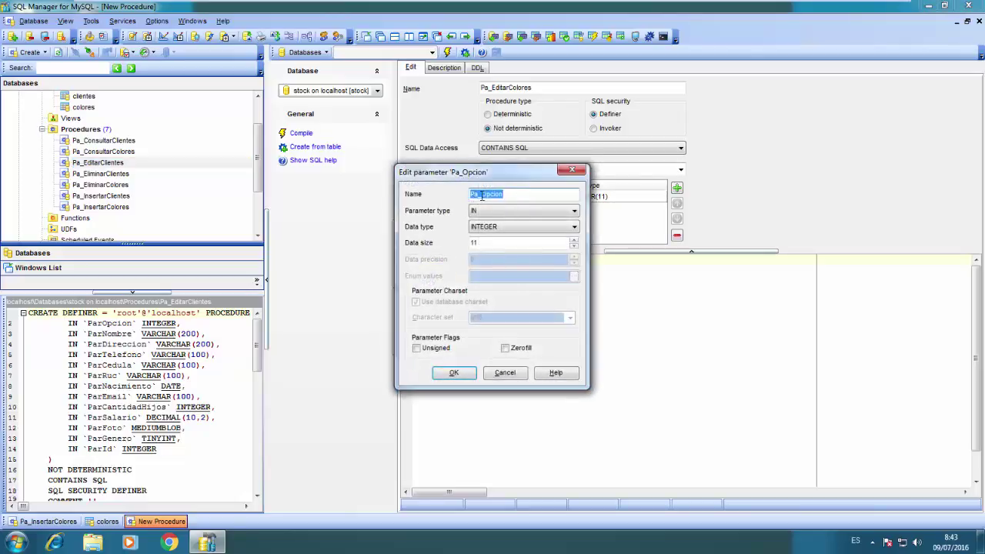
click(481, 194)
key(BackSpace)
click(453, 372)
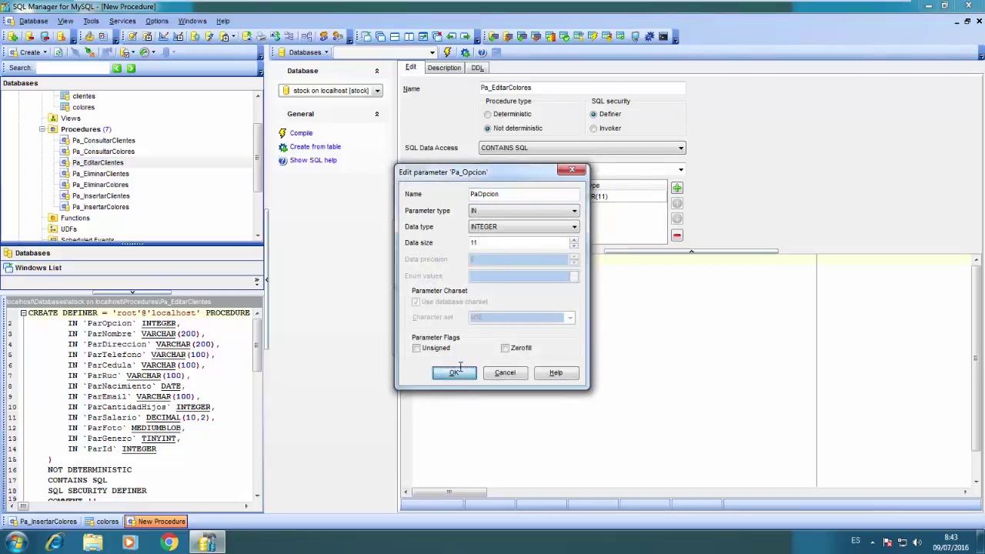
Add the ParDescripcion parameter as VARCHAR(100)
click(677, 188)
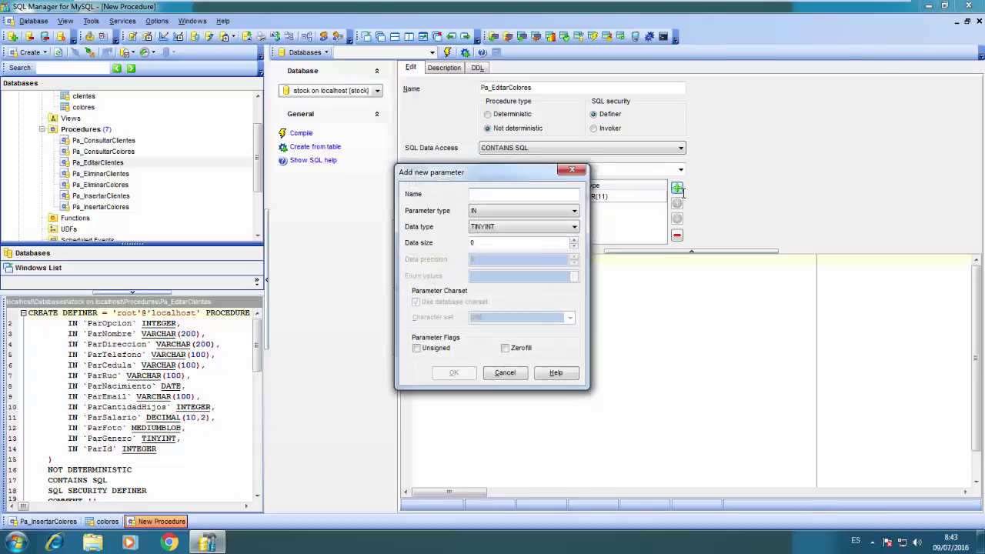
text(ParDe)
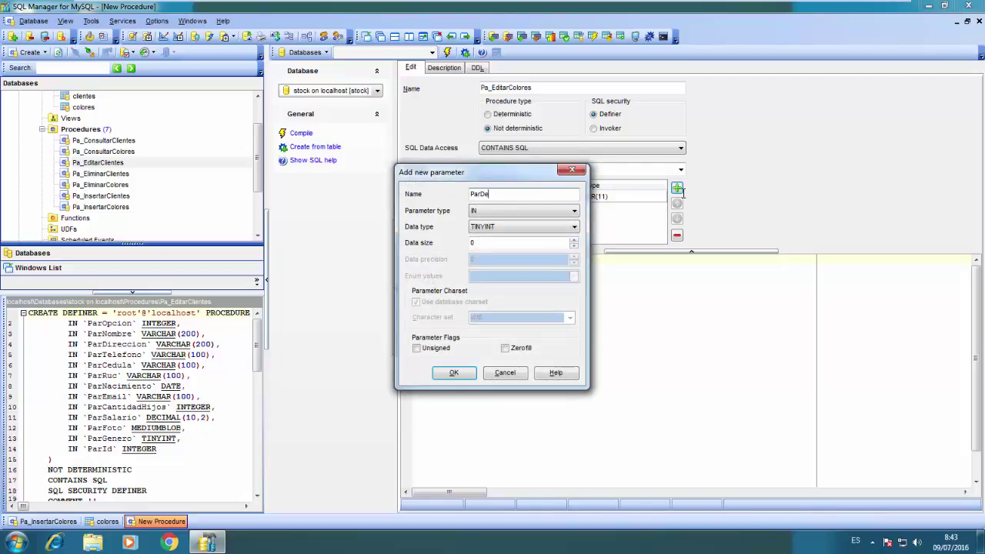
text(scripcion)
key(Tab)
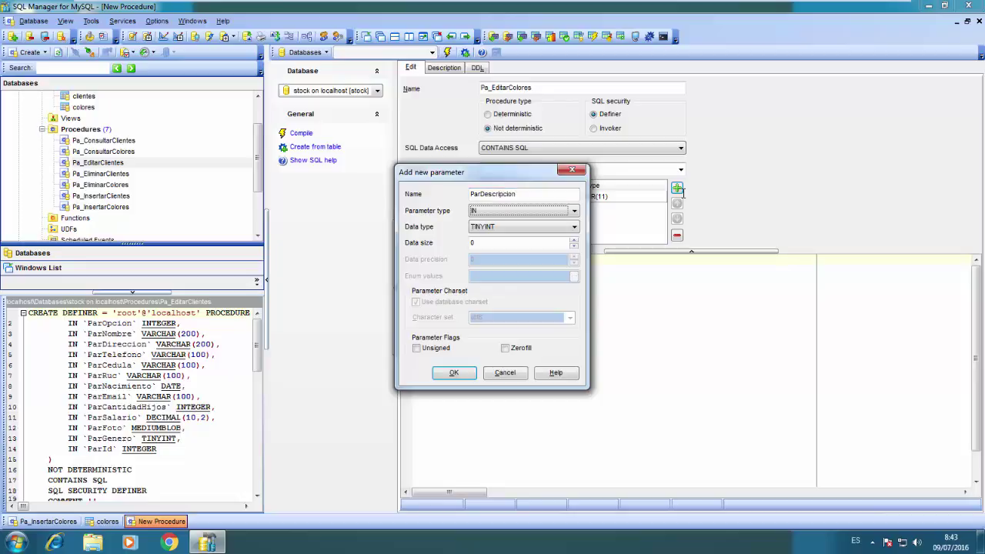
key(Tab)
key(alt+Down)
key(Down)
key(Down)
key(Down)
text(varc)
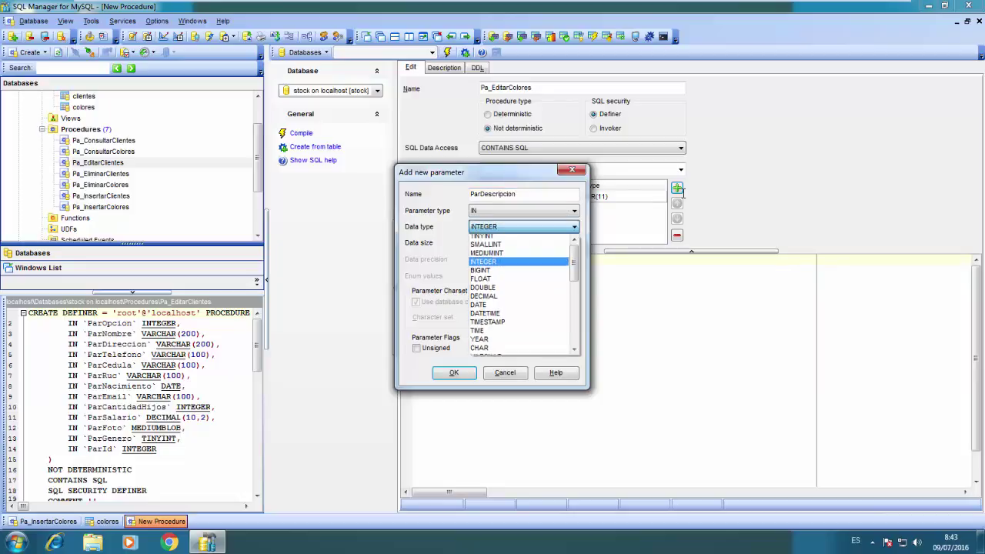
key(Tab)
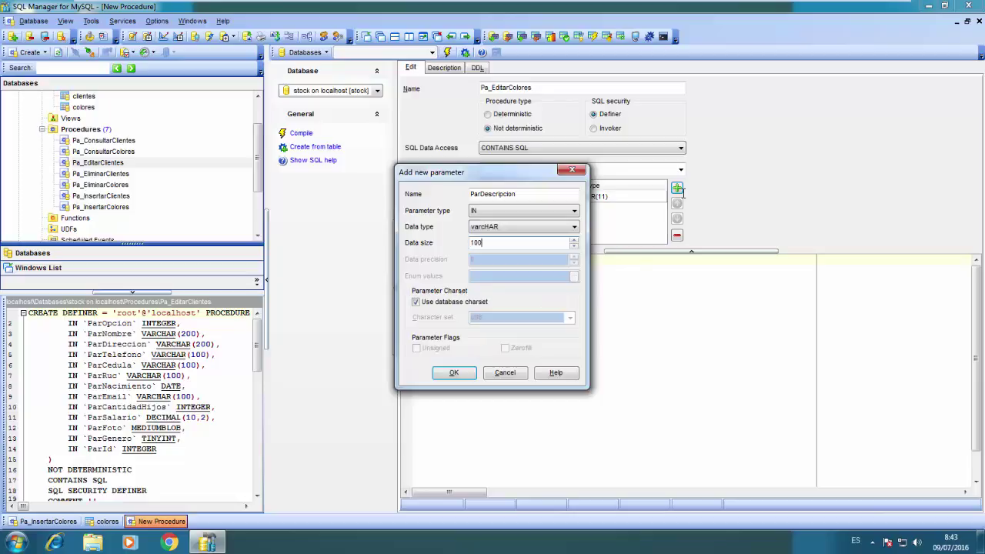
text(100)
click(454, 372)
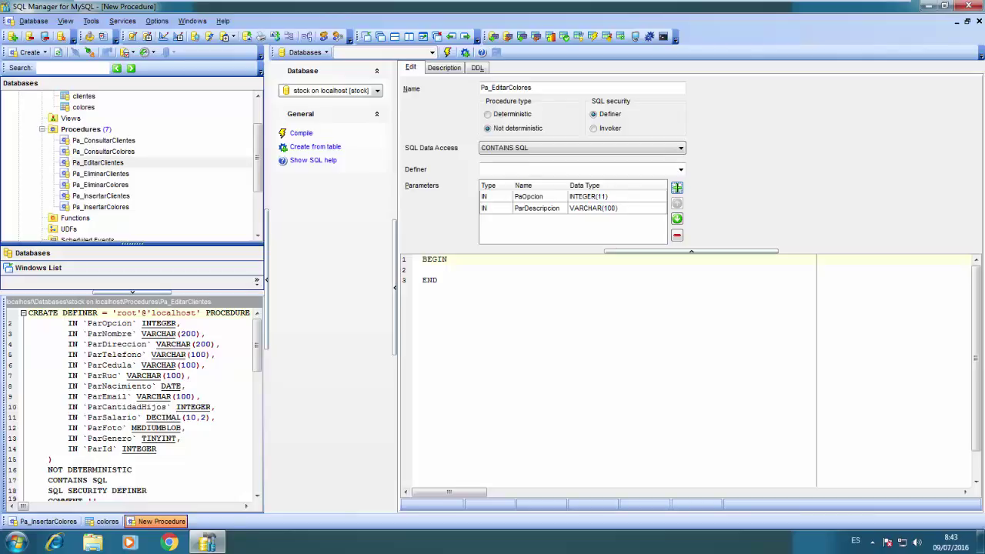
Add the ParId parameter as INTEGER(10)
click(676, 188)
text(Par)
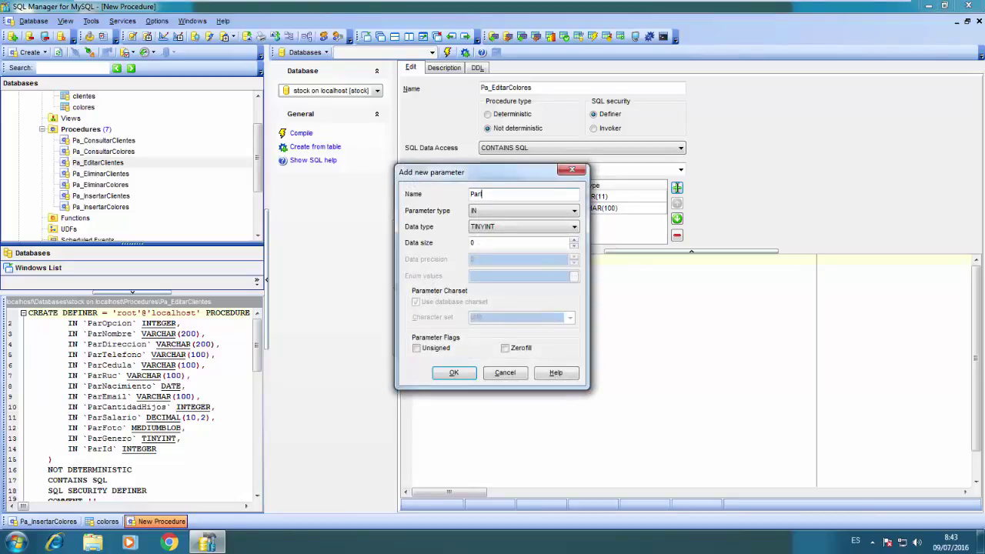
key(Tab)
key(Tab)
text(int)
key(Tab)
text(1)
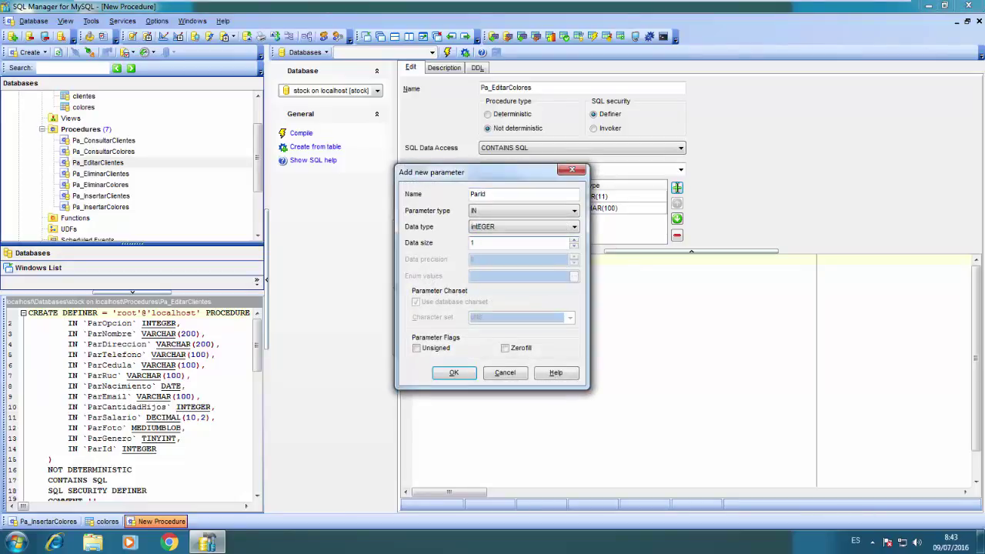
text(0)
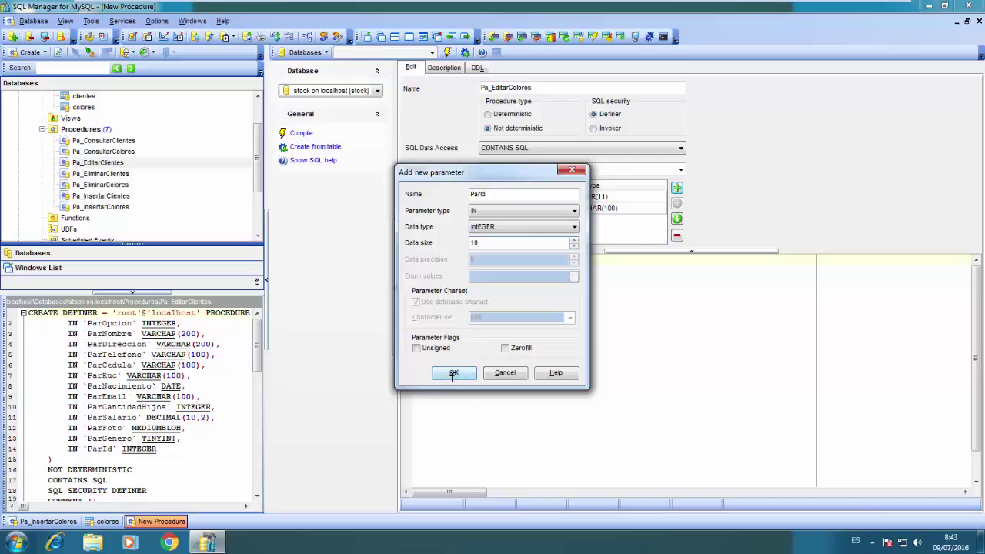
click(453, 374)
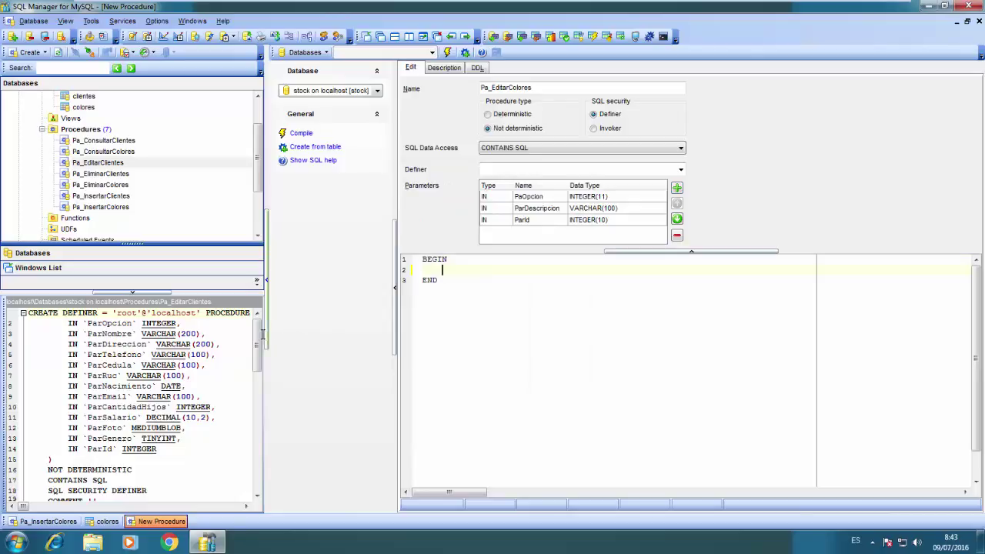
Write an IF ParOpcion=1 THEN ... END IF; block in the procedure body
drag(259, 339, 258, 389)
key(Tab)
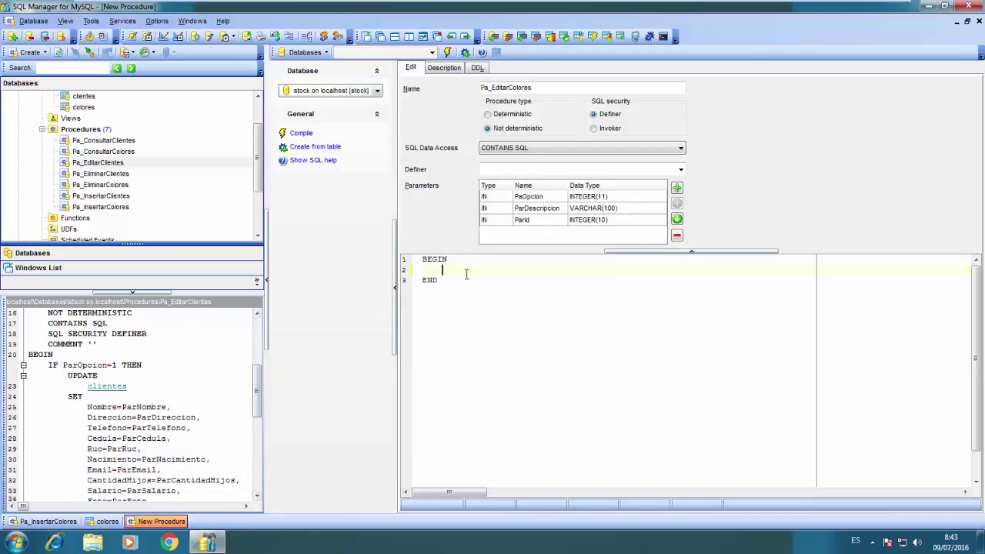
text(IF ParOpcion=1 THEN)
key(Return)
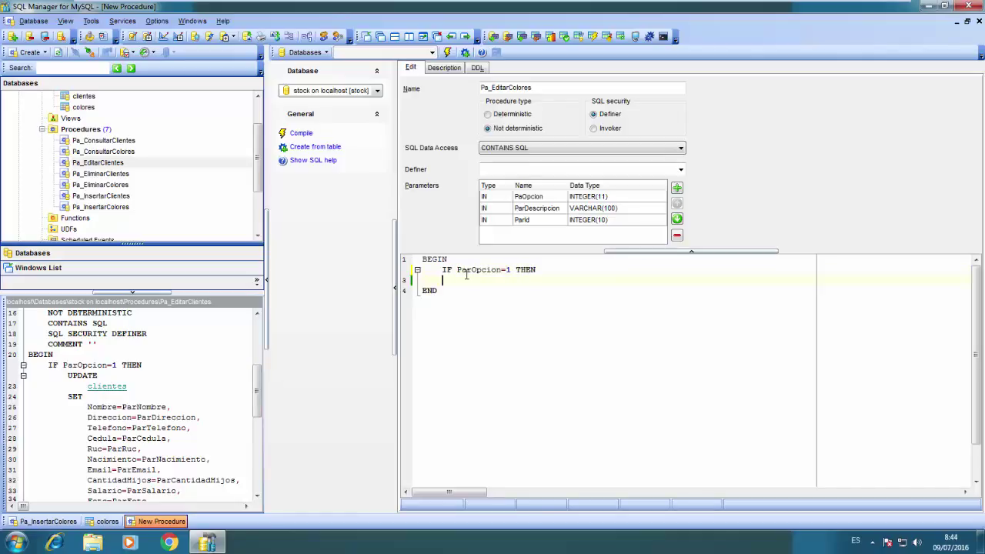
key(Return)
key(Return)
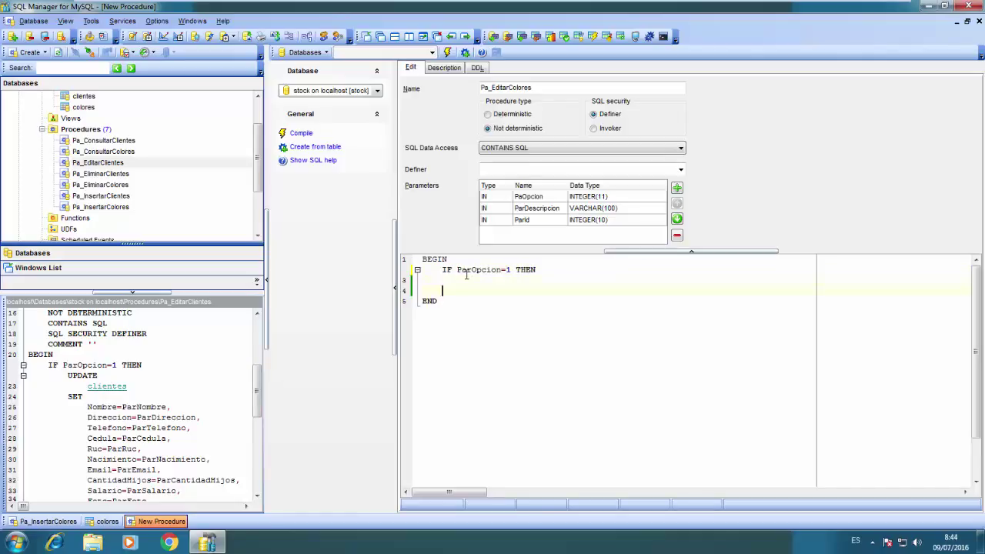
key(BackSpace)
text(END IF;)
text(UPDATE)
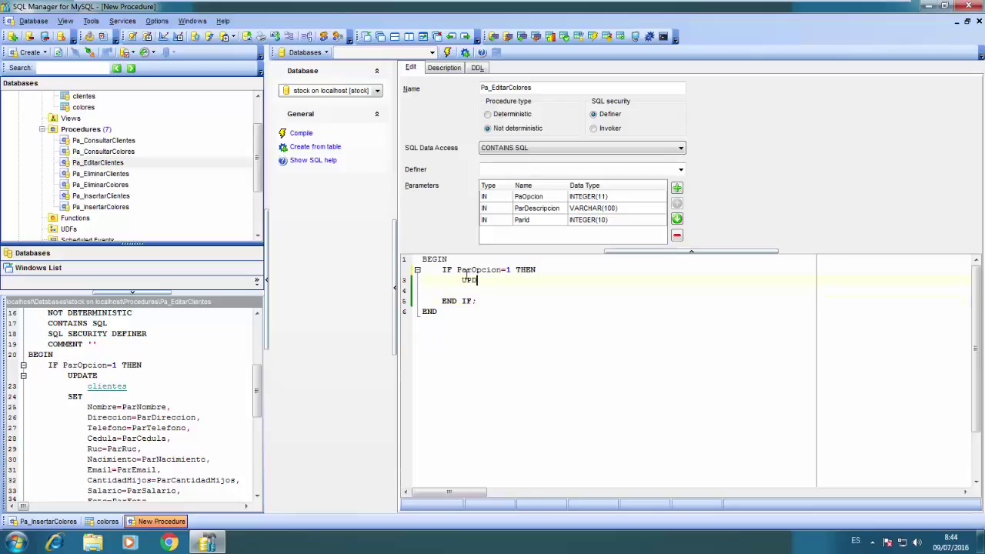
Inside it, write UPDATE colores SET Descripcion=ParDescripcion WHERE Id_Colores=ParId;
key(Return)
text(colo)
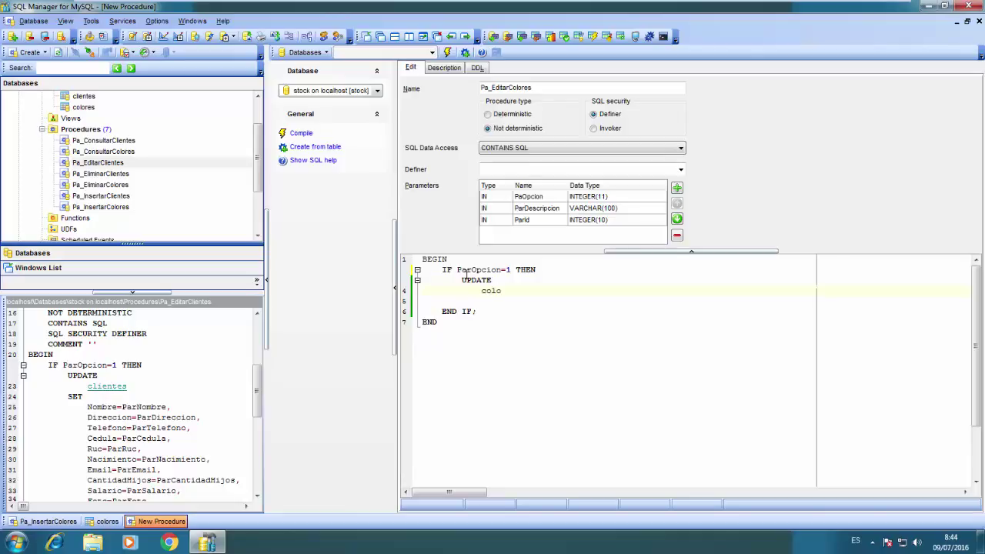
text(res)
key(Return)
text(SET)
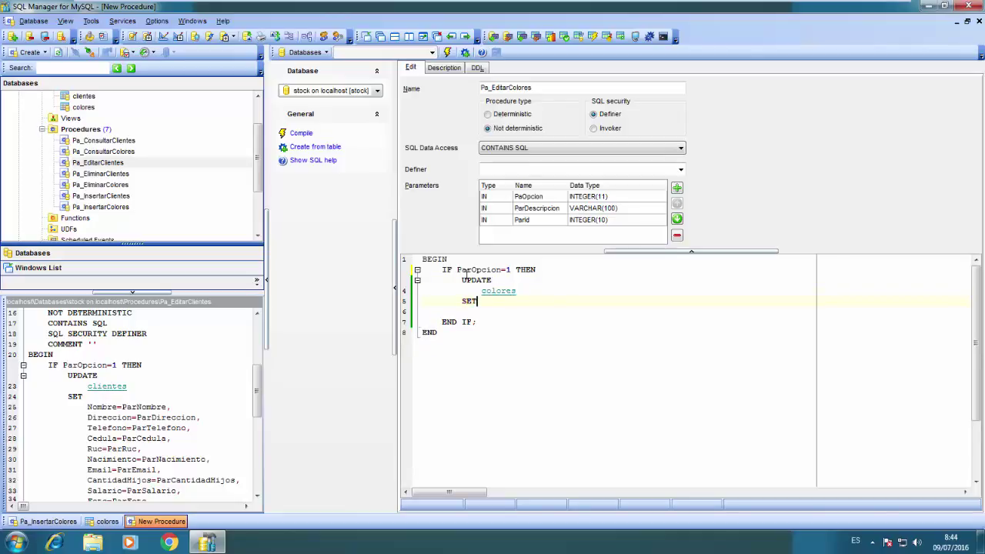
key(Return)
key(Tab)
text(De)
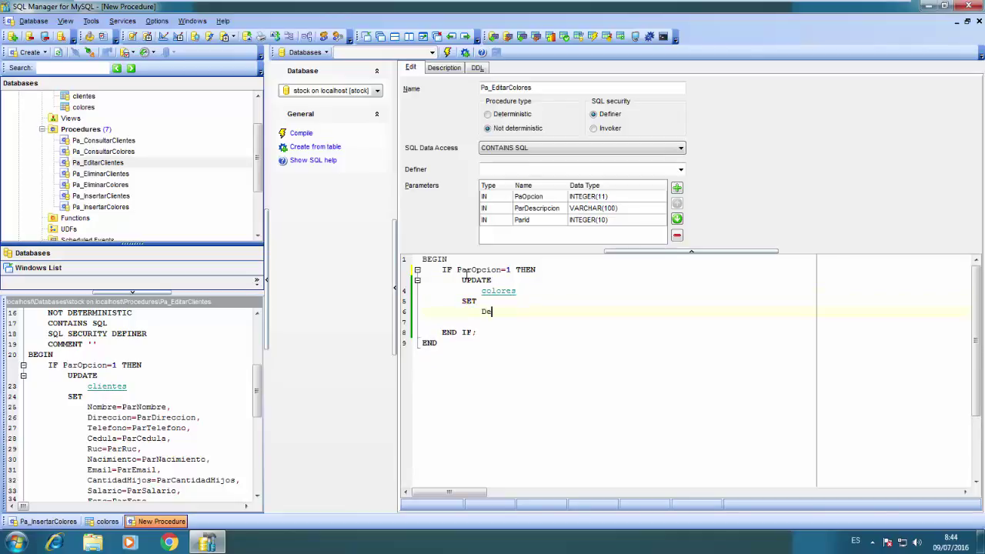
text(scripcion=ParDescripcion)
key(Return)
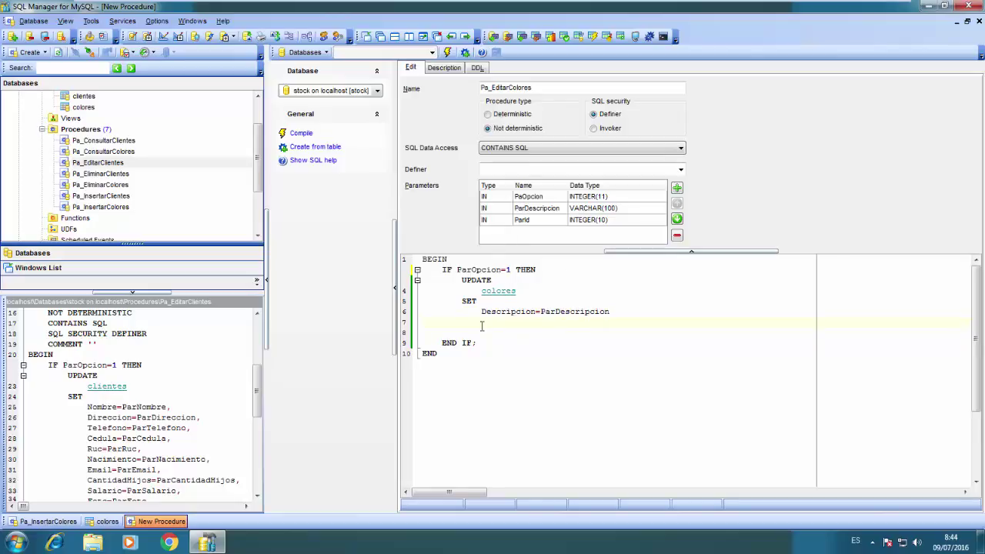
text(WHERE)
key(Return)
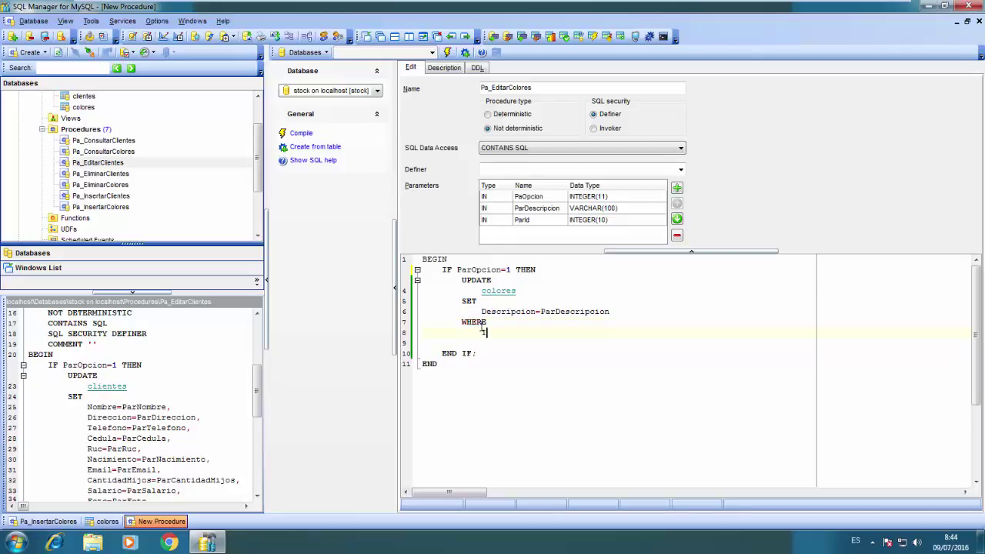
text(Id_Colores=ParId;)
key(BackSpace)
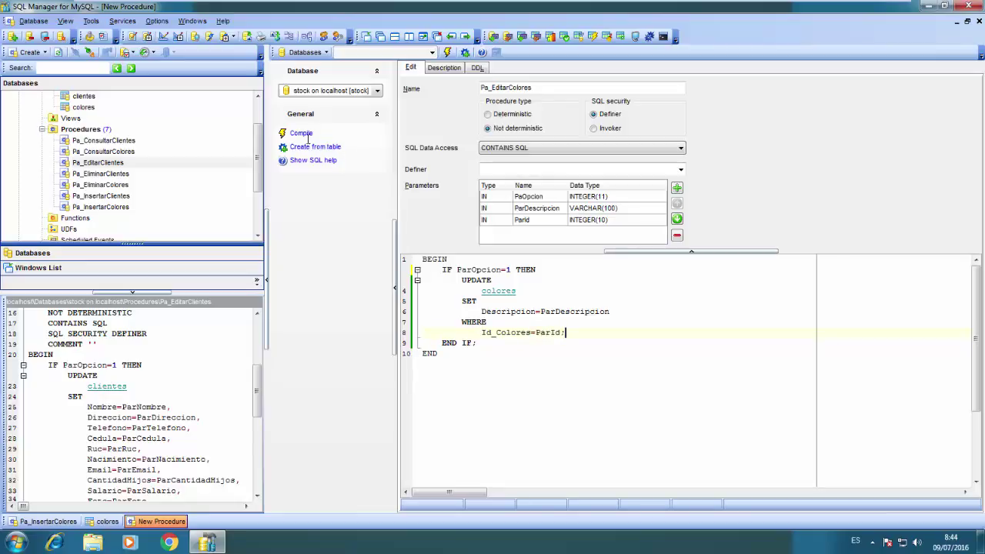
Compile Pa_EditarColores and execute it with option 1, ParDescripcion AZUL and ParId 1
click(306, 135)
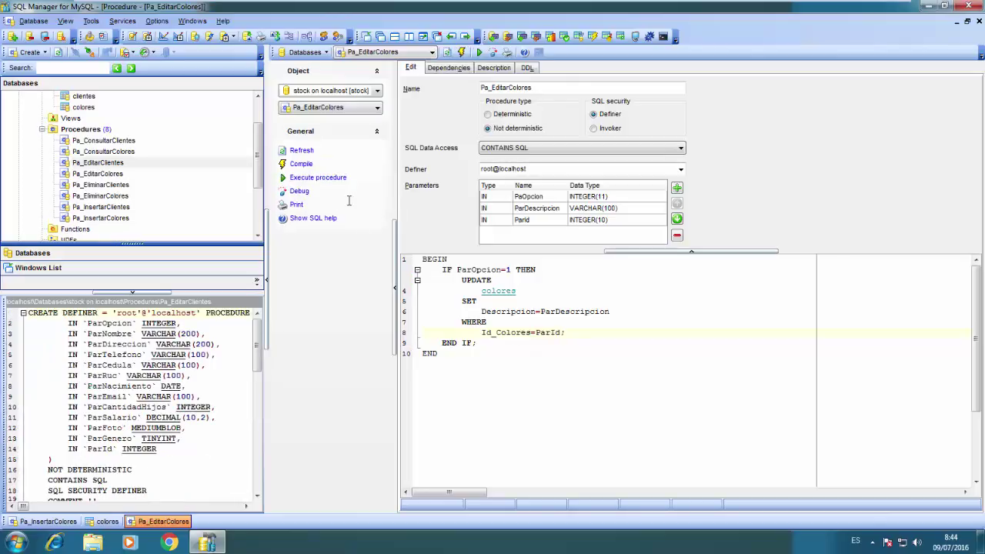
click(318, 177)
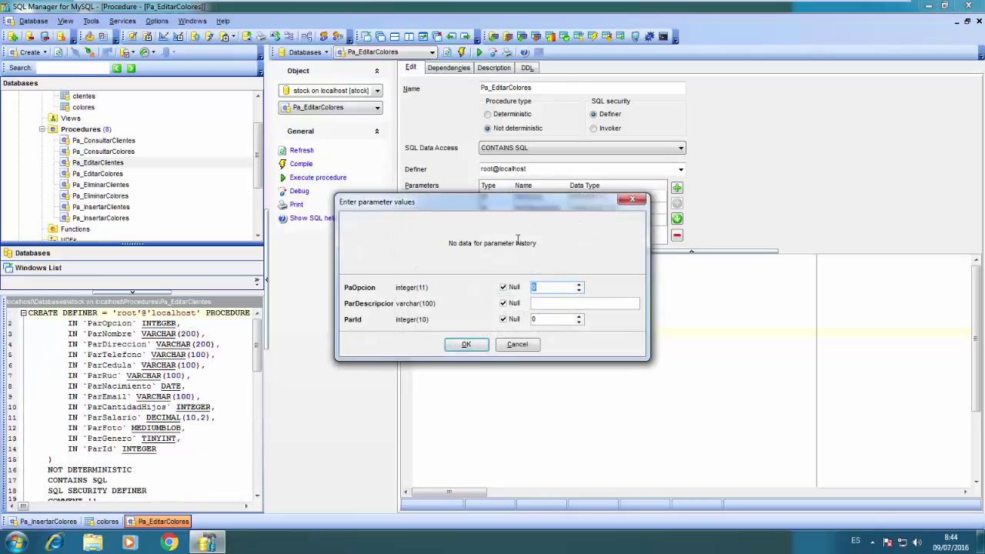
text(1)
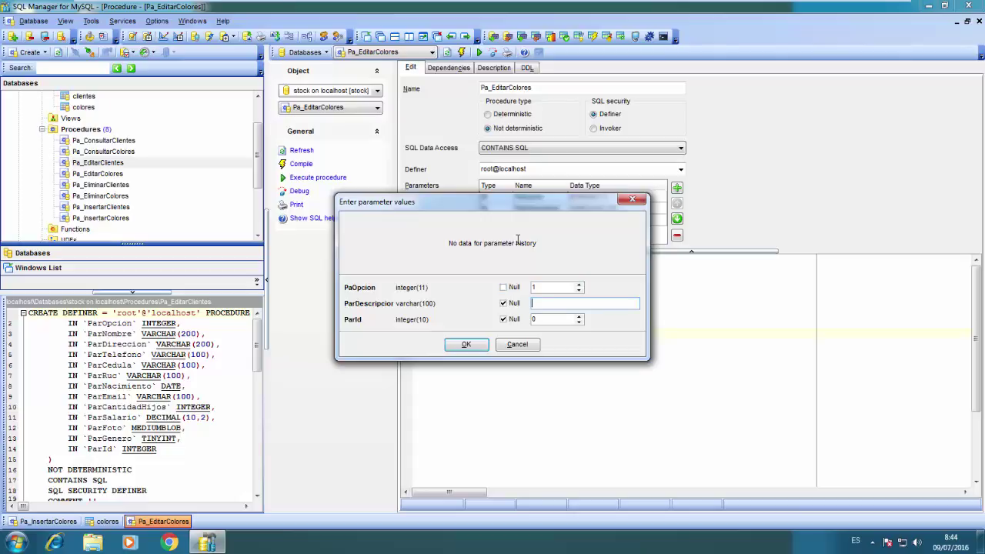
text(a)
key(BackSpace)
text(AZUL)
key(Tab)
text(1)
click(485, 342)
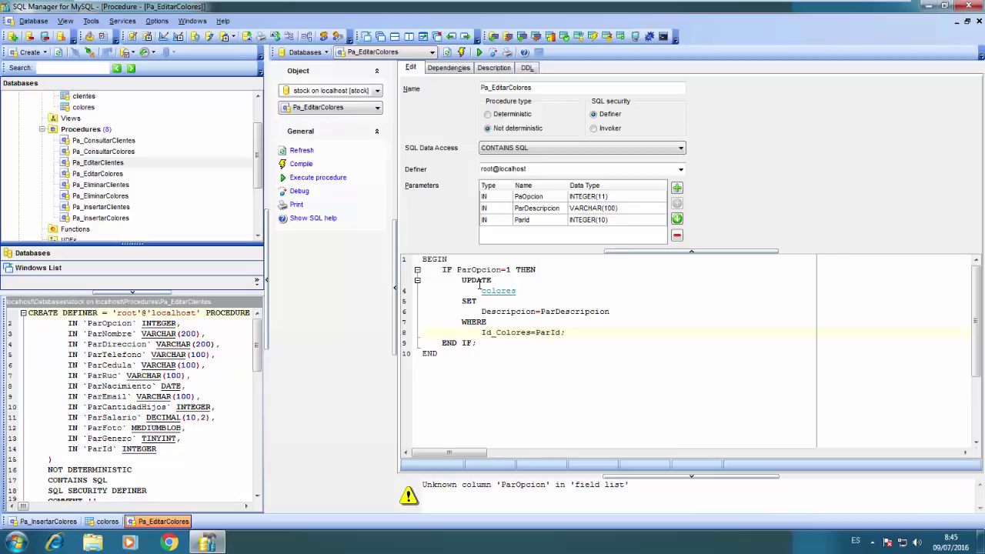
Rename the PaOpcion parameter to ParOpcion and recompile Pa_EditarColores
double_click(515, 490)
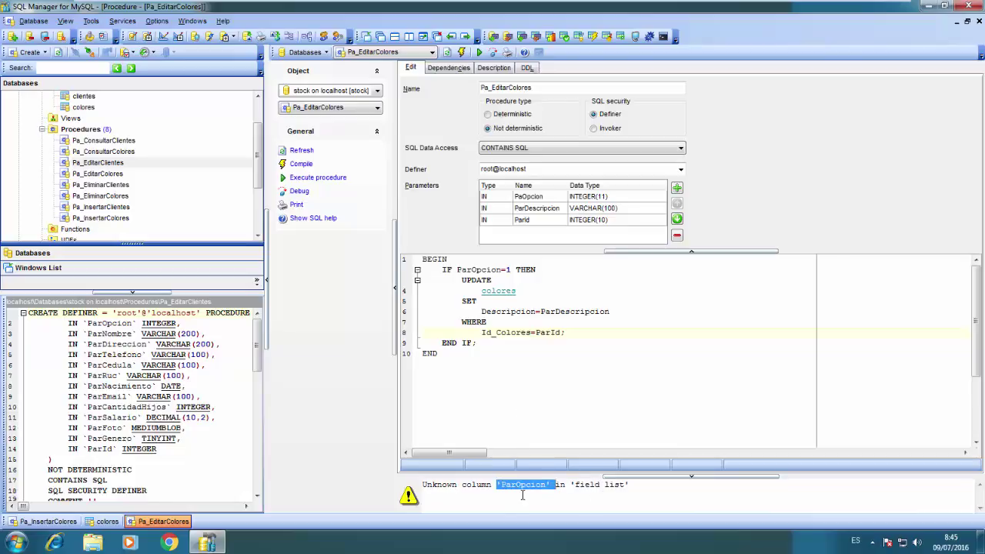
double_click(474, 270)
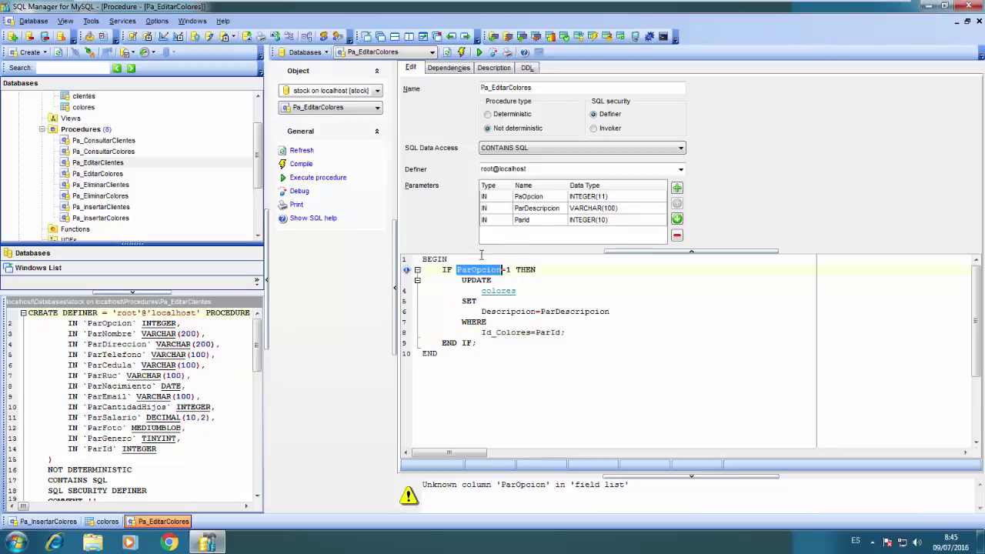
double_click(524, 197)
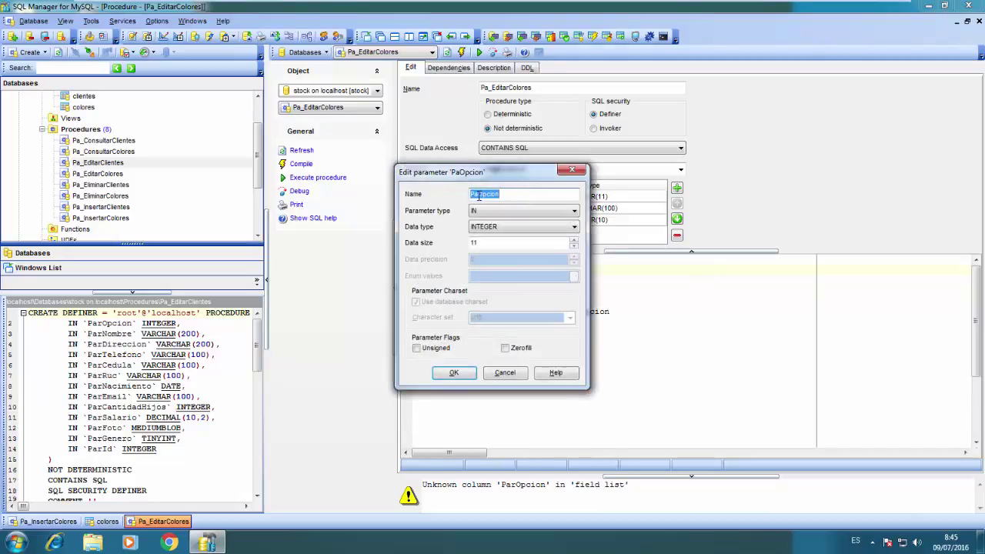
click(478, 195)
text(r)
click(452, 373)
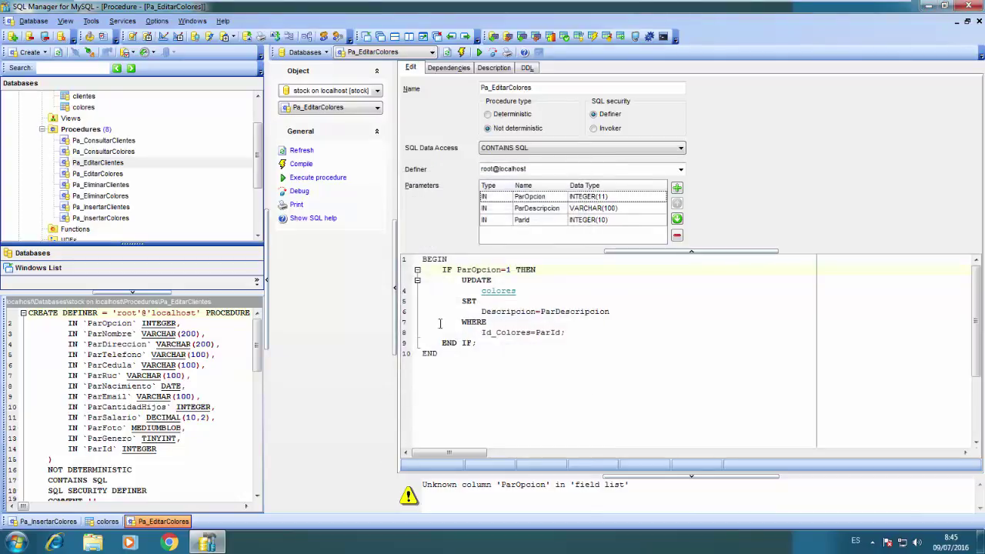
click(299, 165)
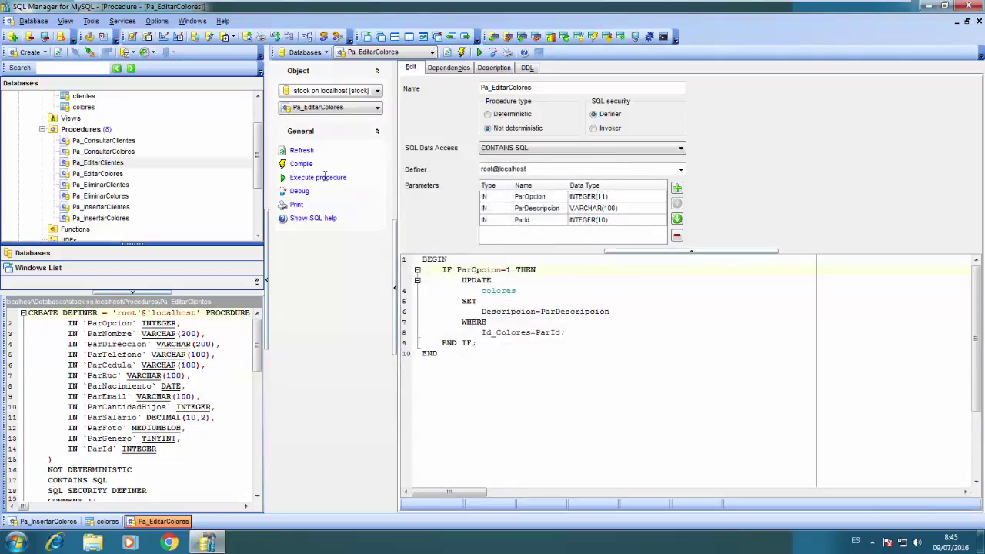
Execute Pa_EditarColores with ParOpcion 1, AZUL and ParId 1, then view the colores data
click(322, 177)
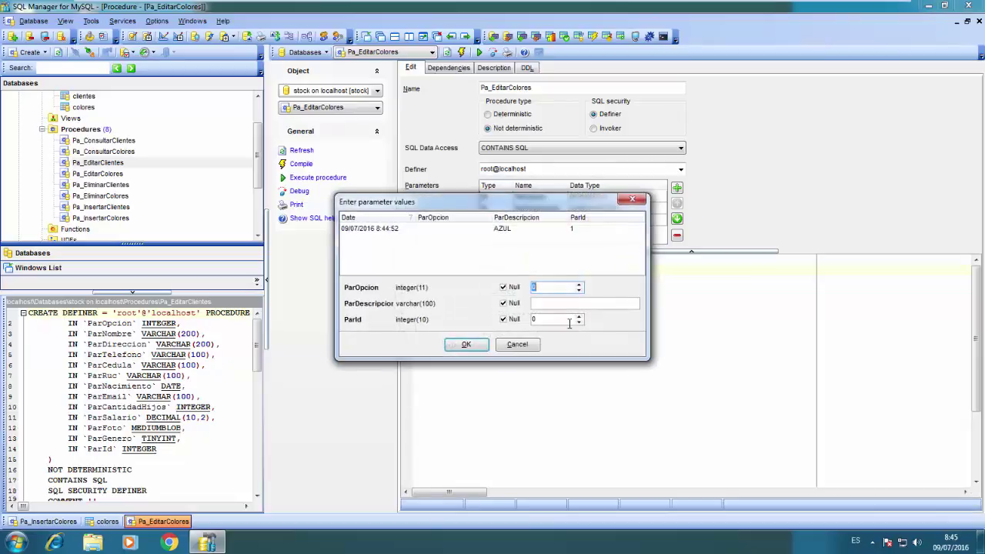
click(408, 227)
click(472, 226)
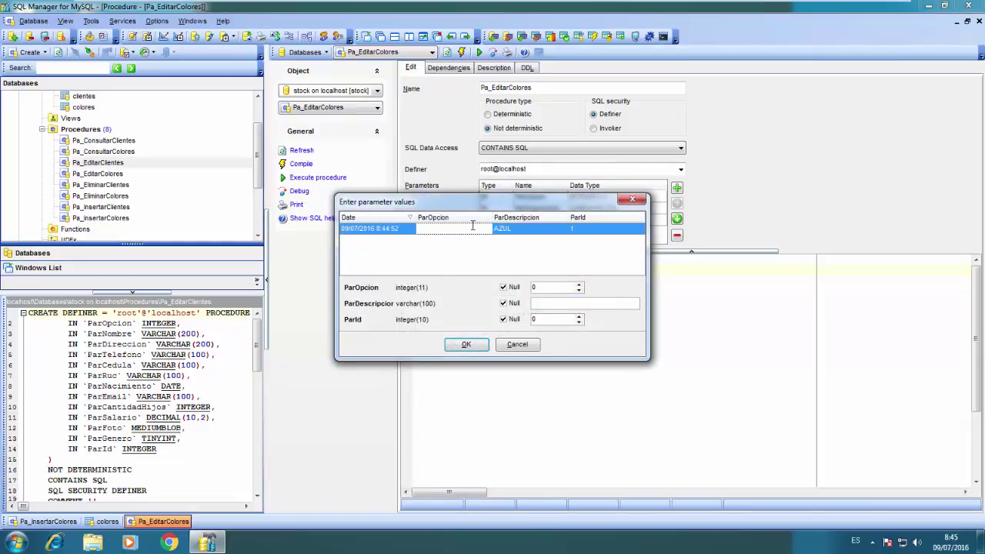
click(542, 288)
text(0)
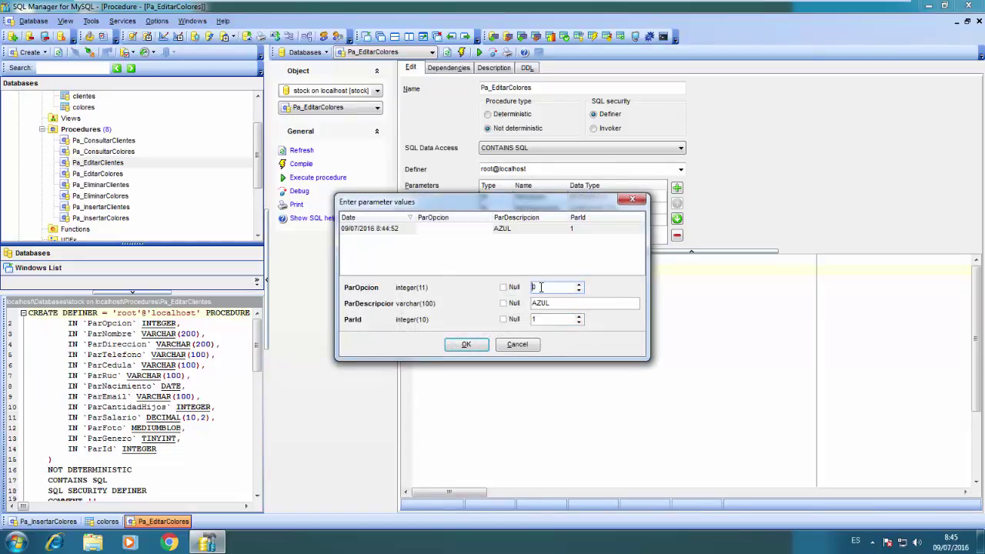
key(BackSpace)
text(1)
click(464, 344)
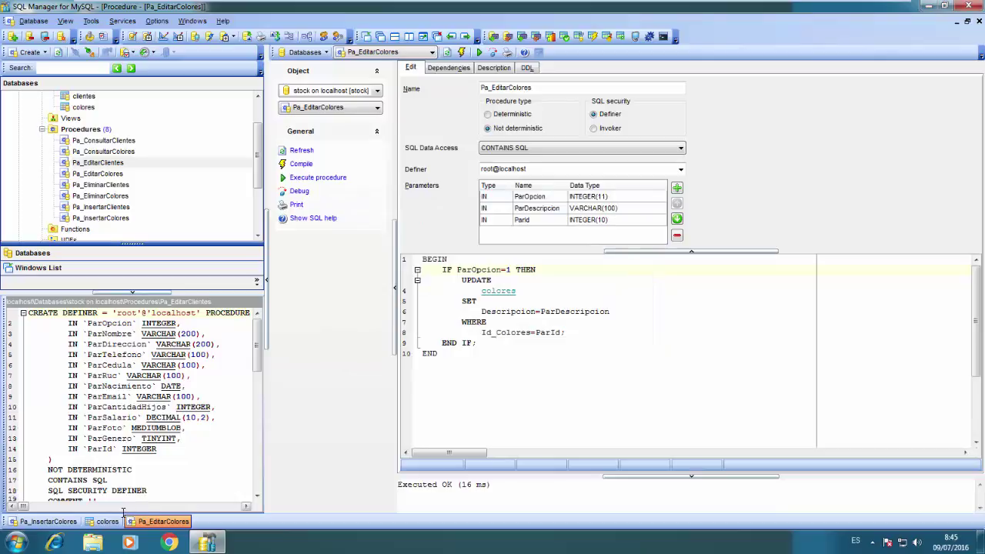
click(107, 521)
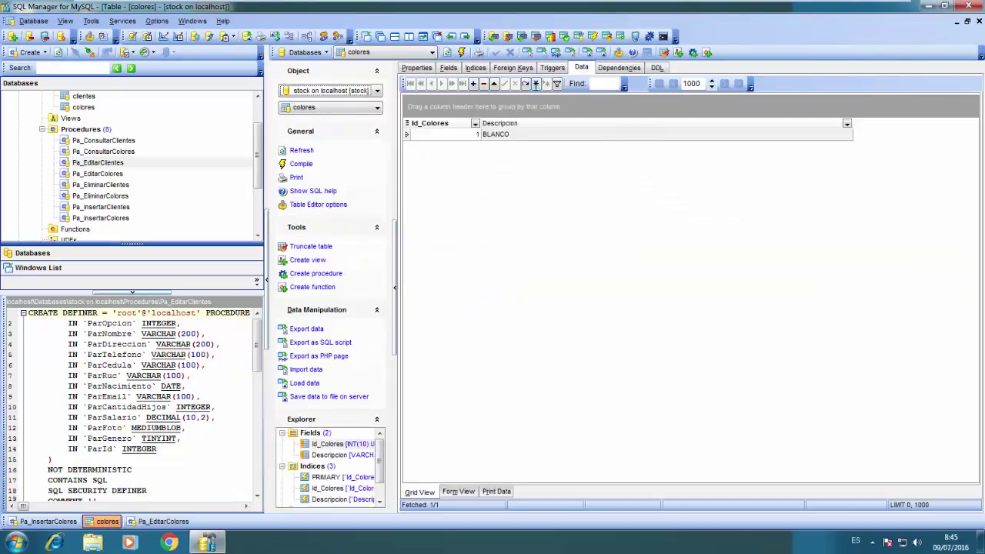
Refresh colores to confirm row 1 reads AZUL, then close the three editor windows
click(528, 85)
click(168, 520)
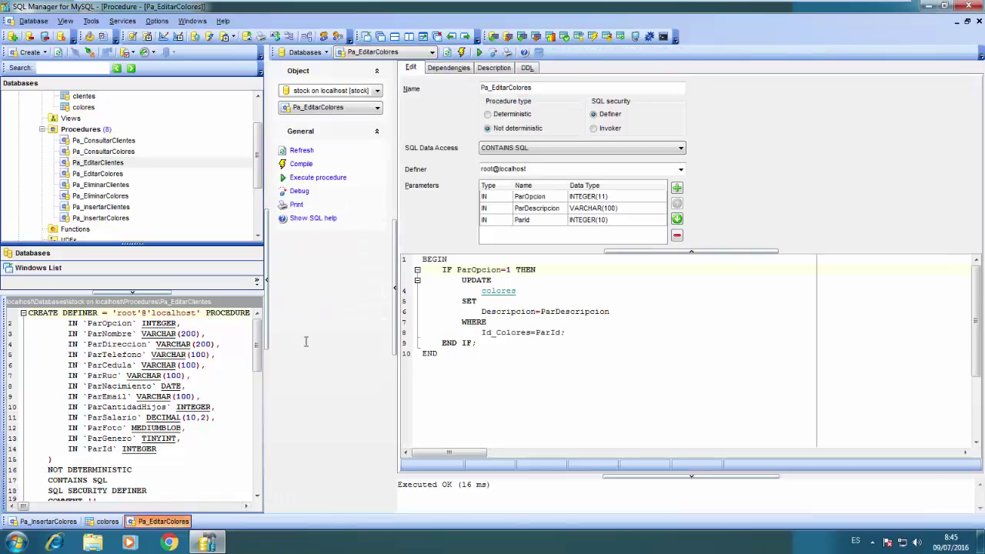
click(978, 20)
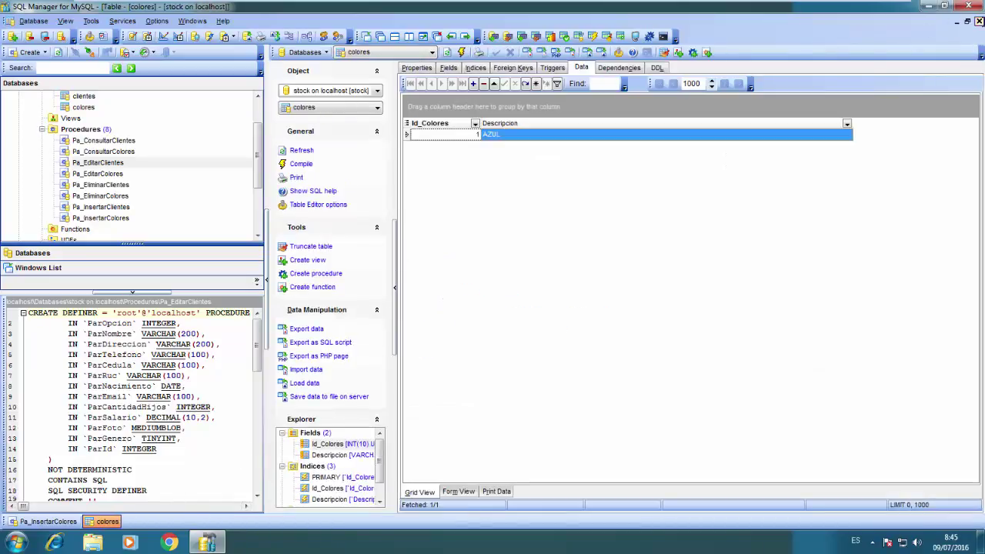
click(979, 21)
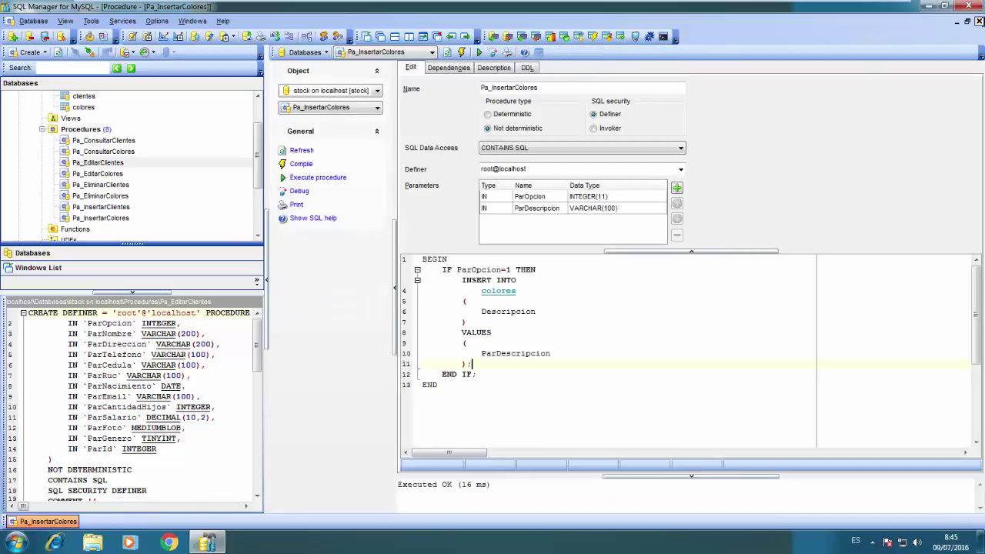
click(978, 21)
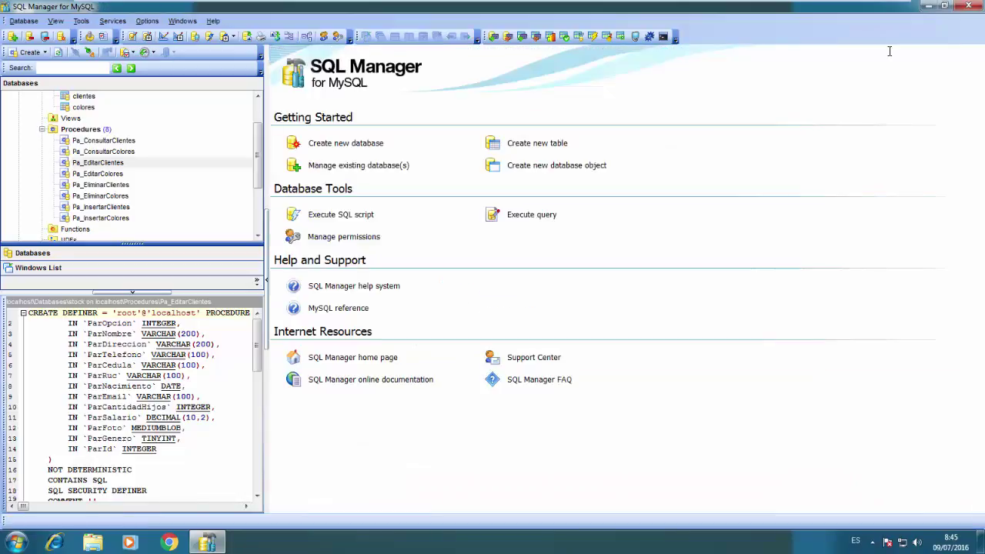
Collapse the tree to stock's Tables and quit SQL Manager, skipping future quit confirmations
click(41, 128)
scroll(246, 104, up, 2)
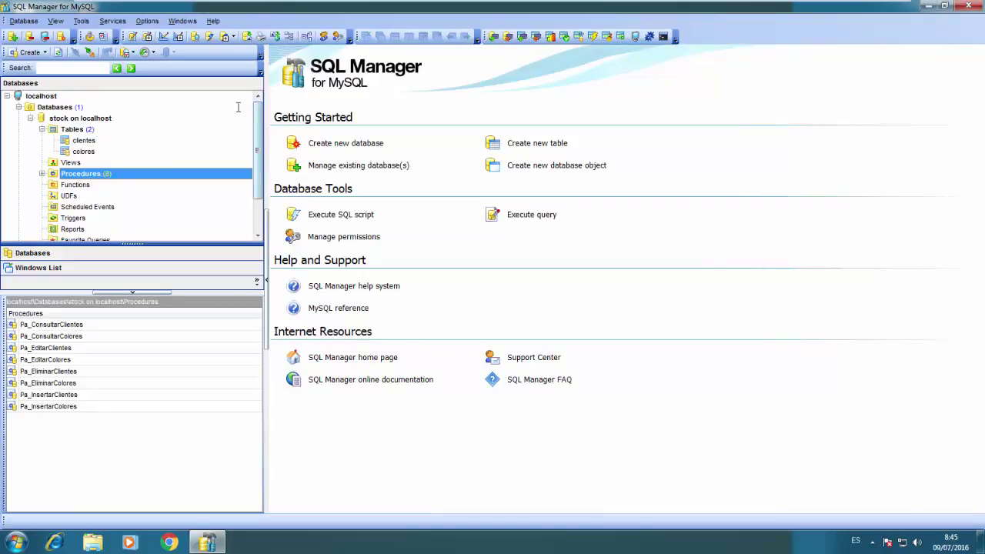
click(41, 128)
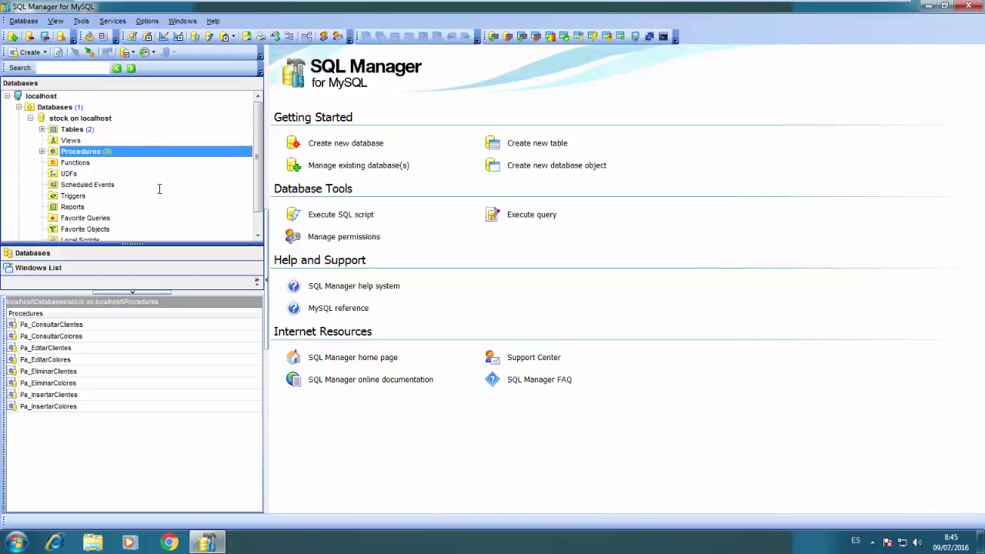
click(75, 129)
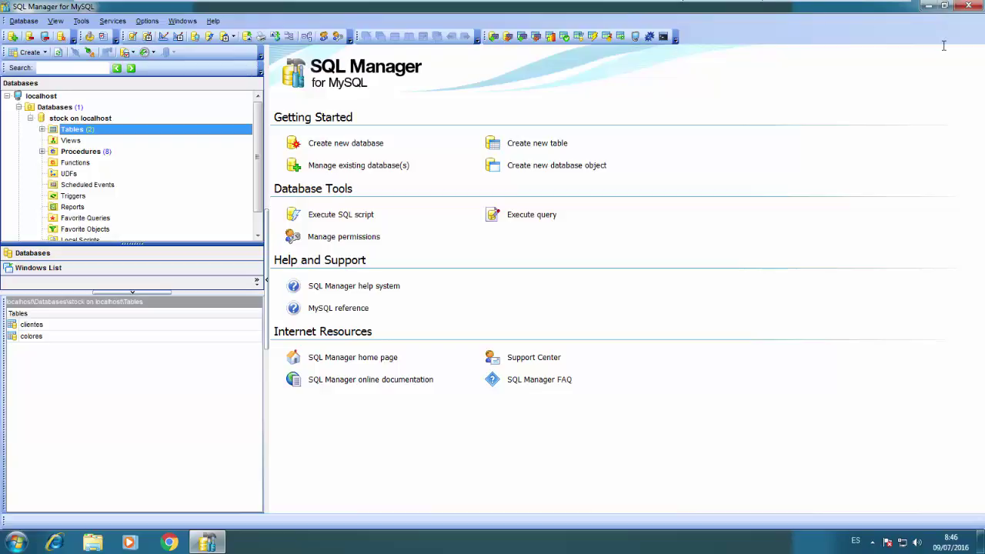
click(968, 6)
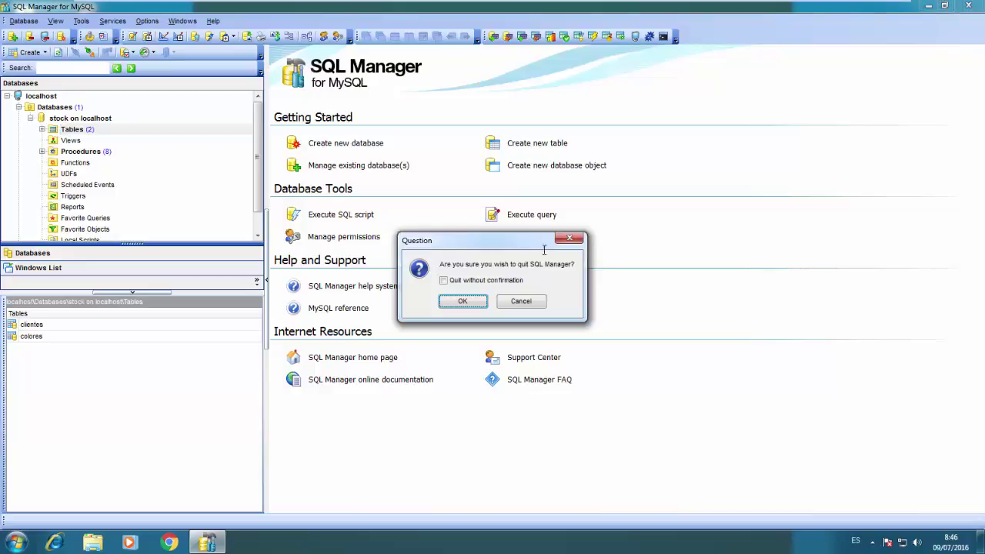
click(453, 280)
Confirm quitting, then extract the SQLyog archive in MariaDB and open SQLyog\SQLyog
click(454, 298)
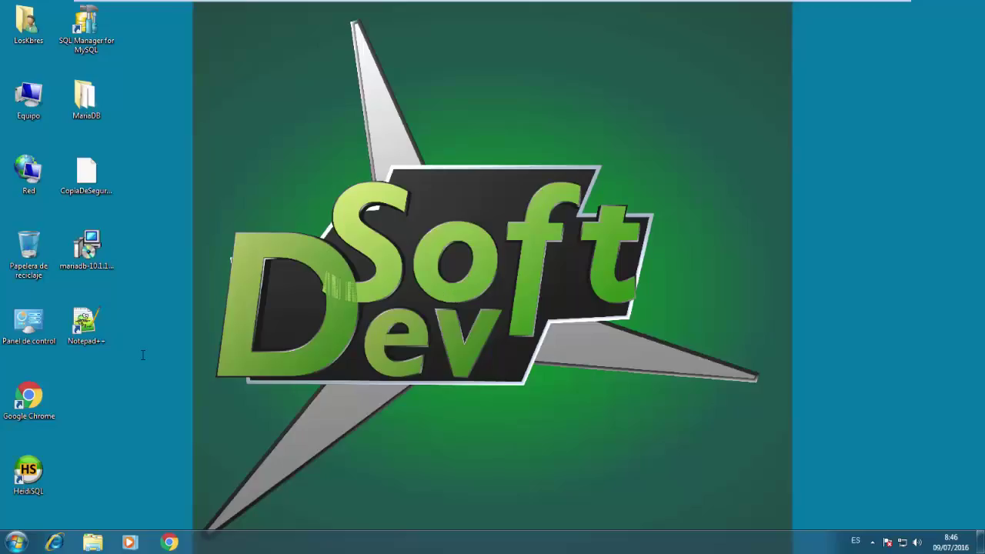
double_click(96, 116)
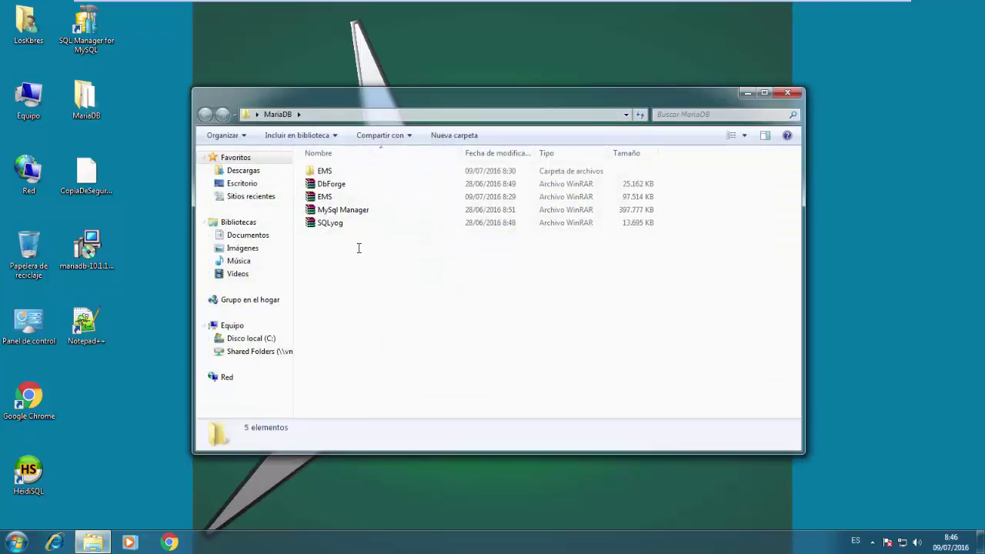
click(331, 222)
right_click(333, 221)
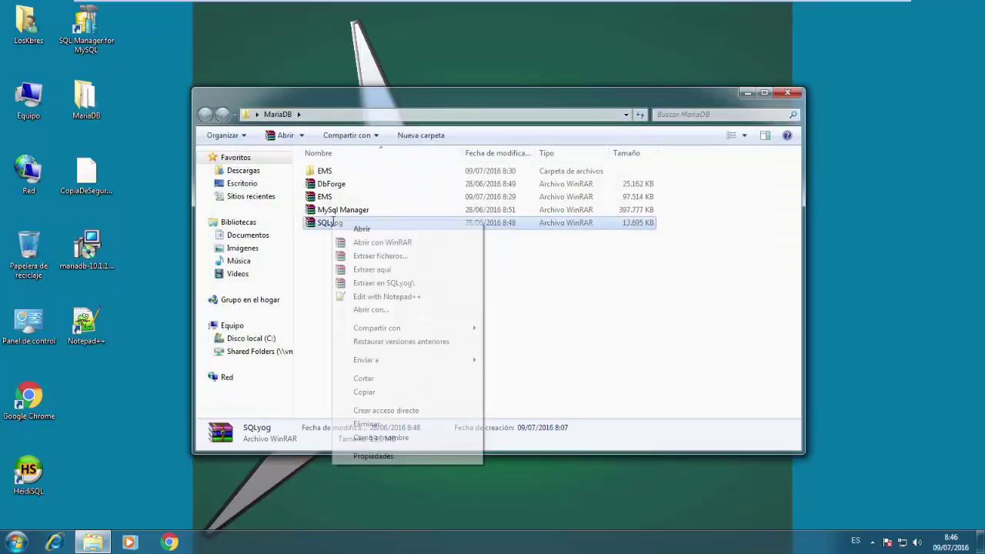
click(360, 282)
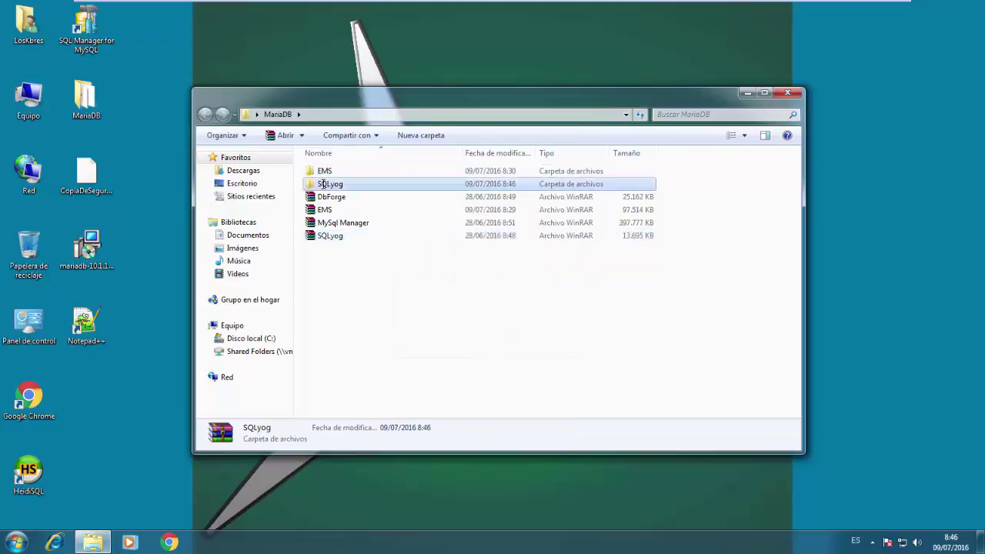
double_click(326, 183)
double_click(326, 171)
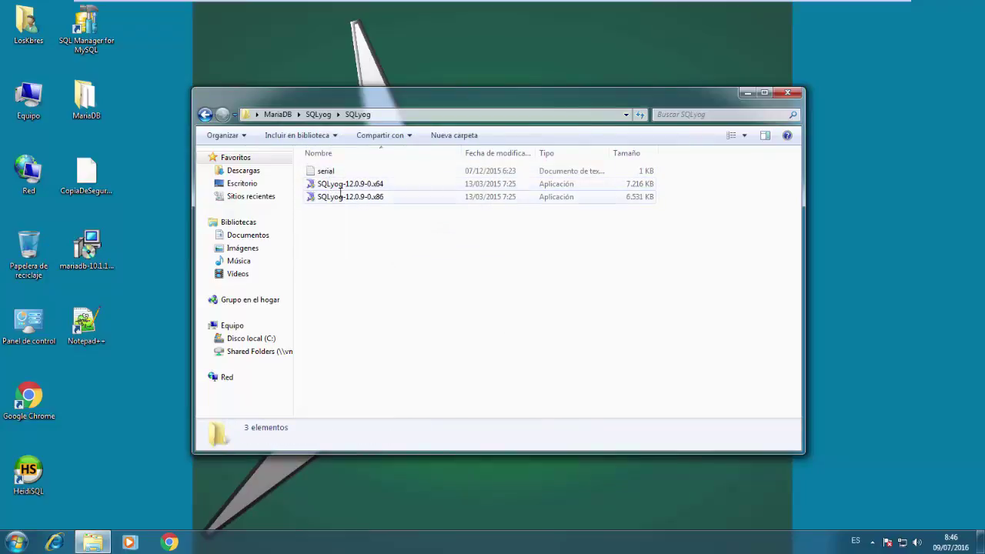
Launch the 64-bit SQLyog installer with English as the installer language
double_click(340, 185)
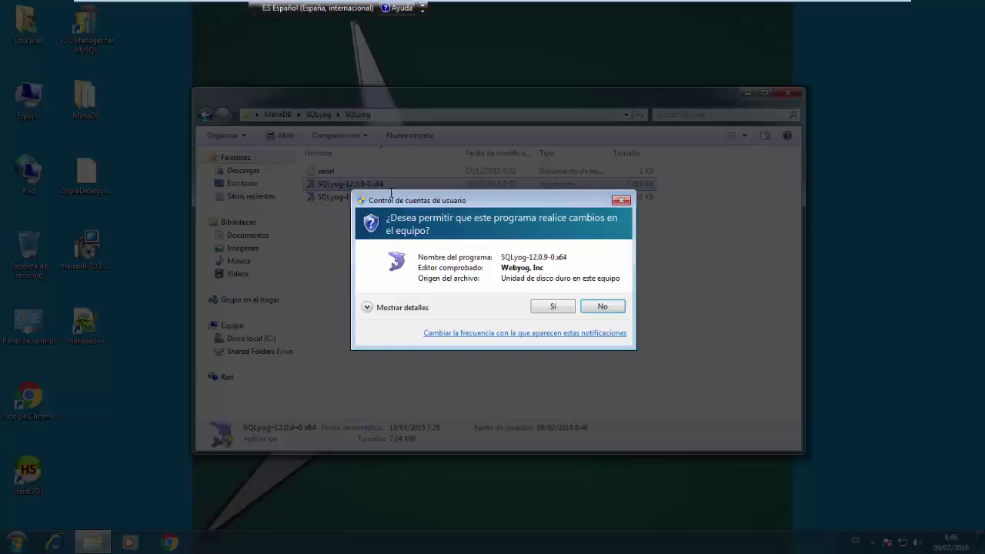
click(568, 310)
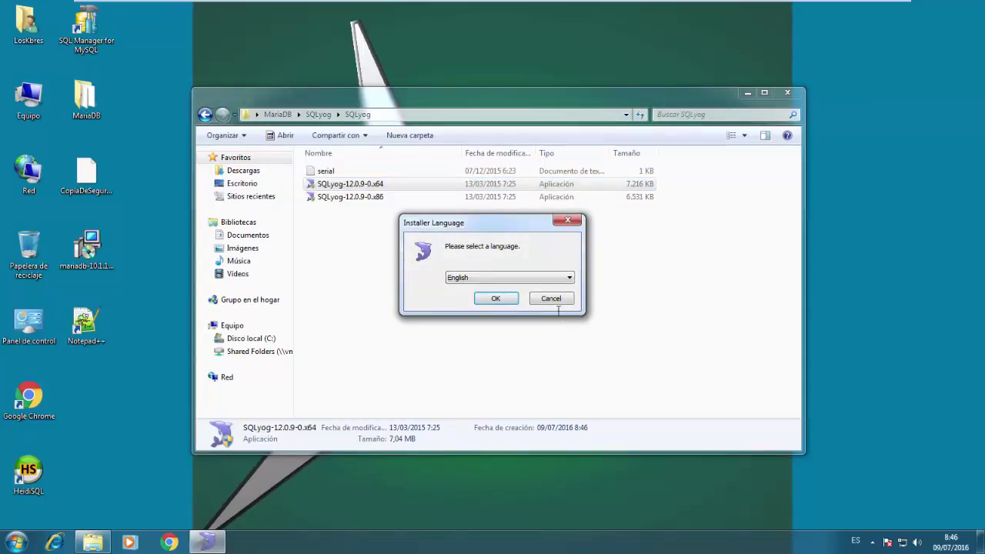
click(507, 273)
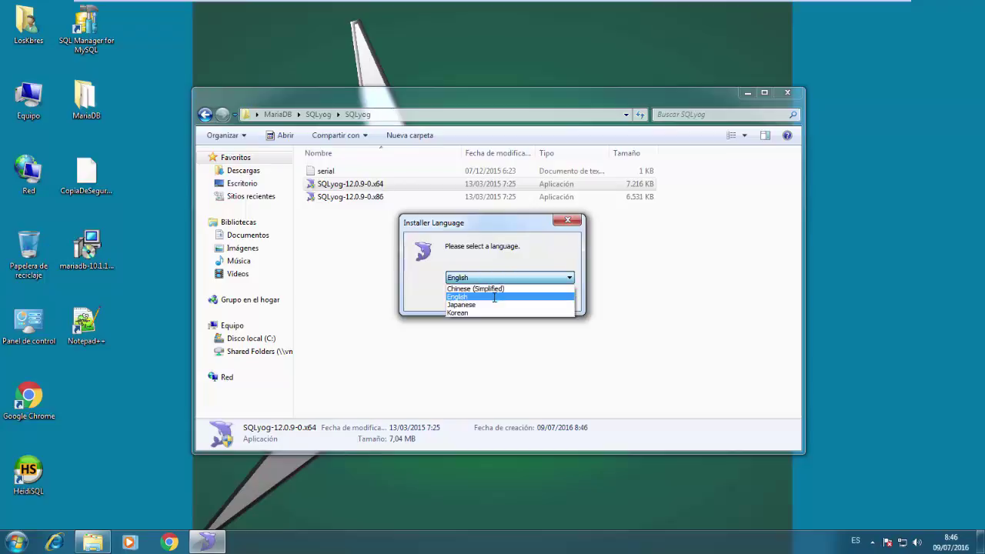
click(494, 298)
click(496, 299)
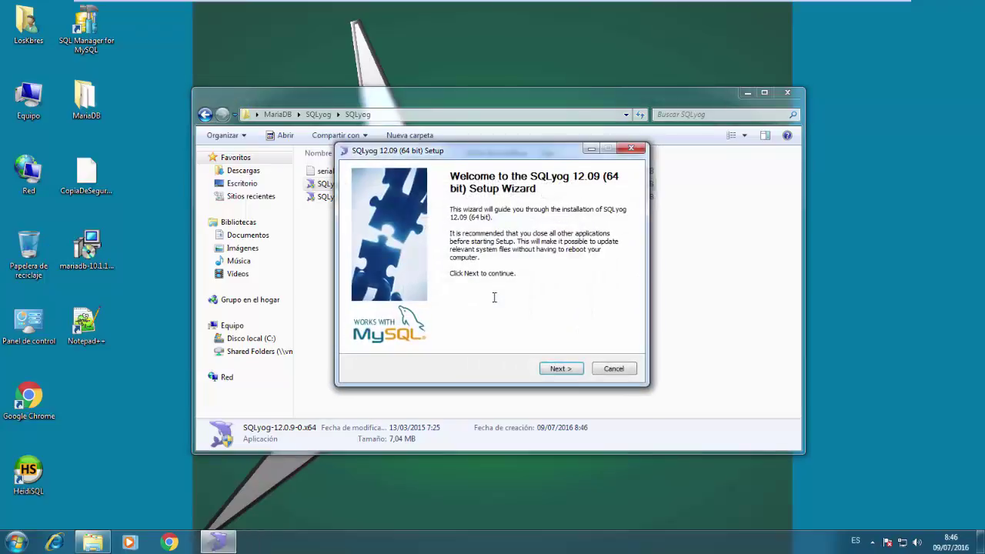
Accept the license, install with default components and folder, and launch SQLyog
click(560, 369)
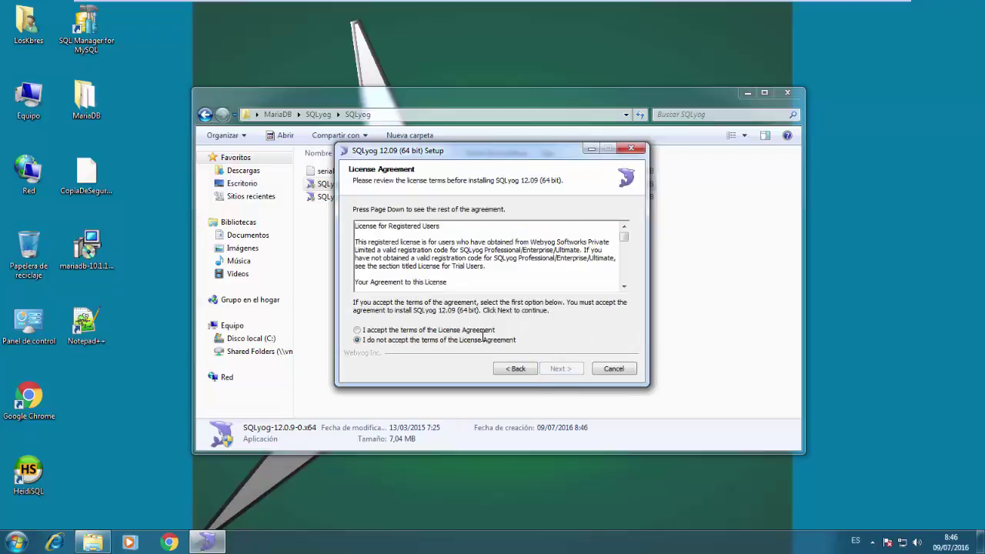
click(451, 329)
click(554, 368)
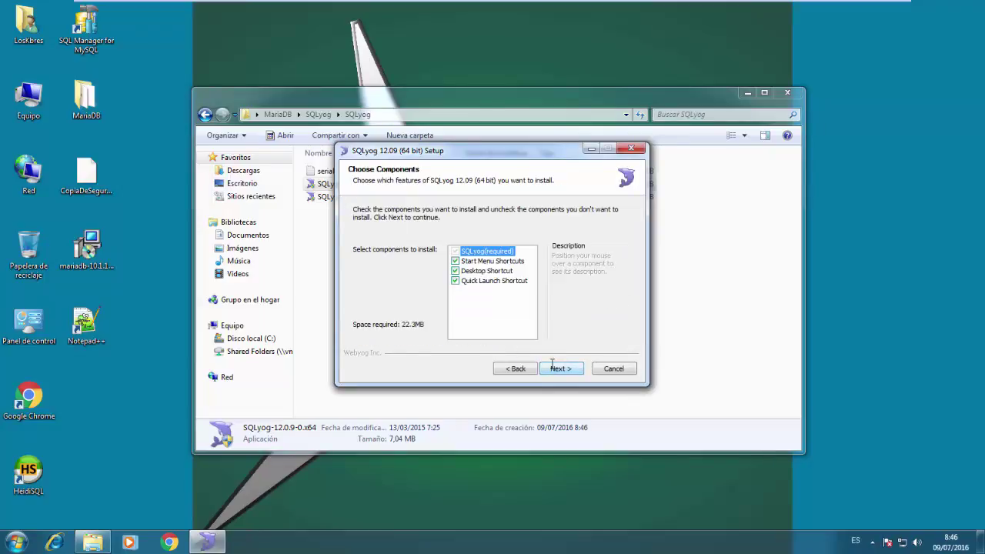
click(553, 363)
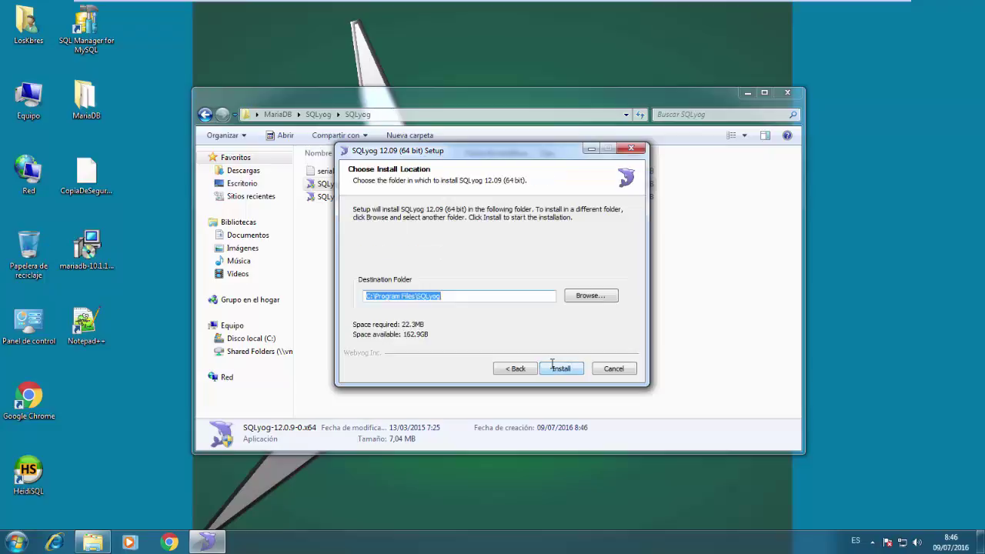
click(560, 369)
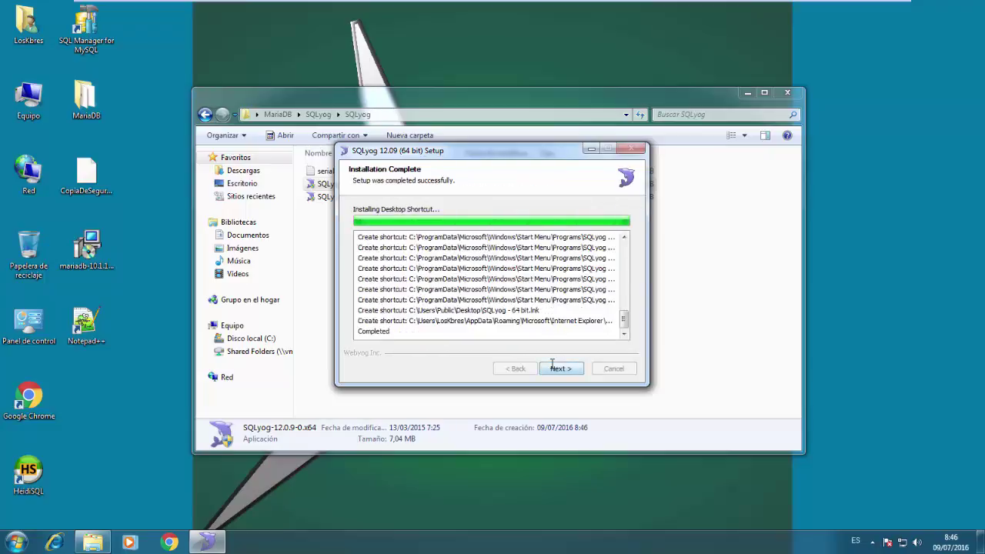
click(551, 366)
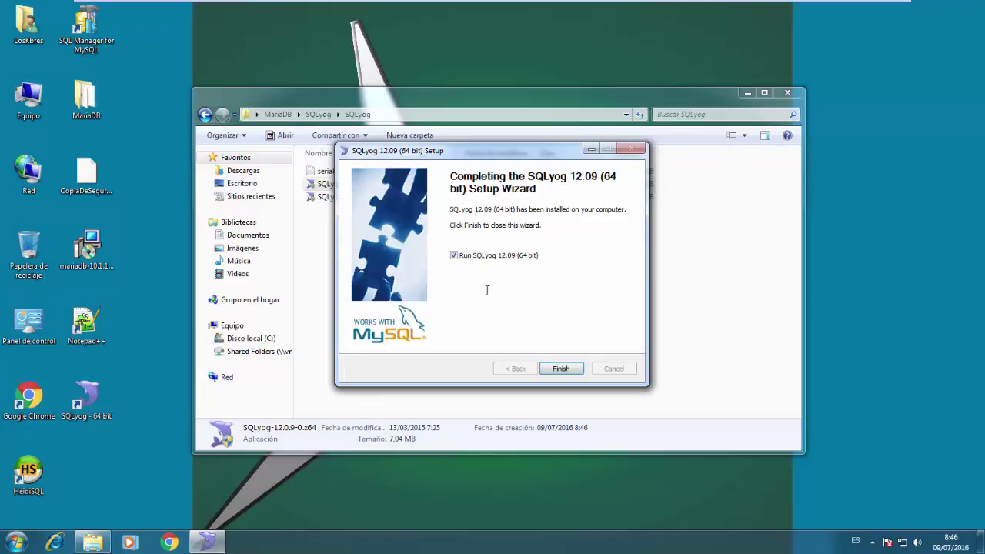
click(569, 366)
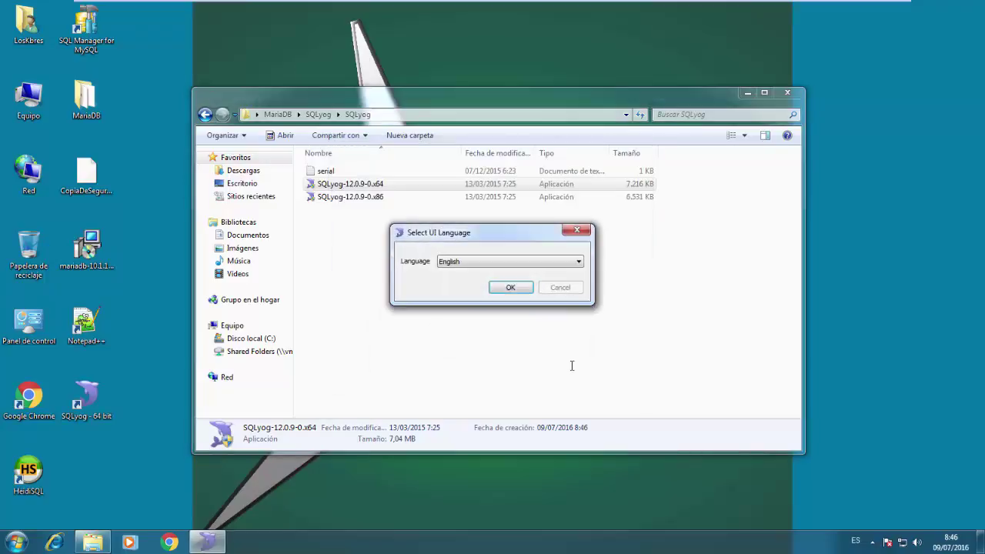
Keep English as SQLyog's interface language
click(496, 264)
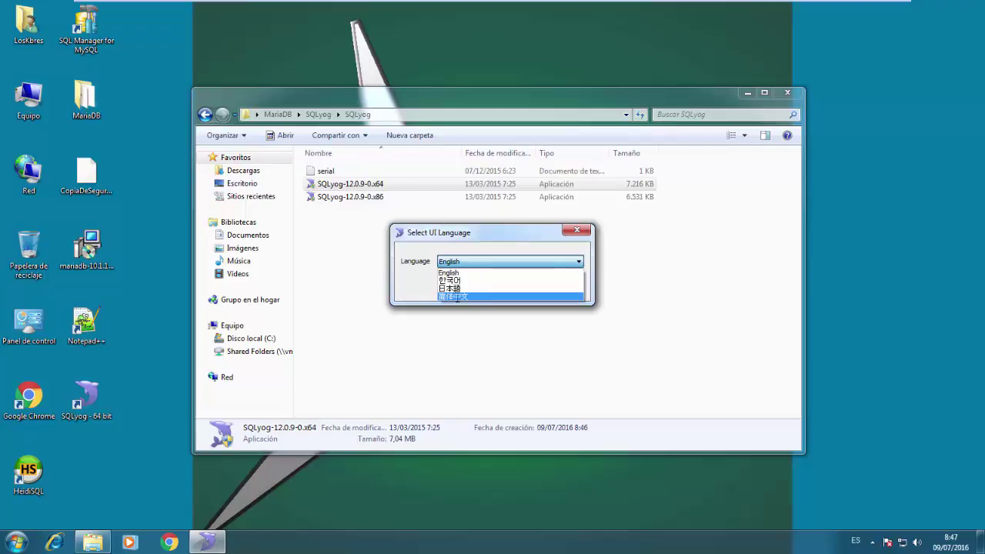
click(448, 273)
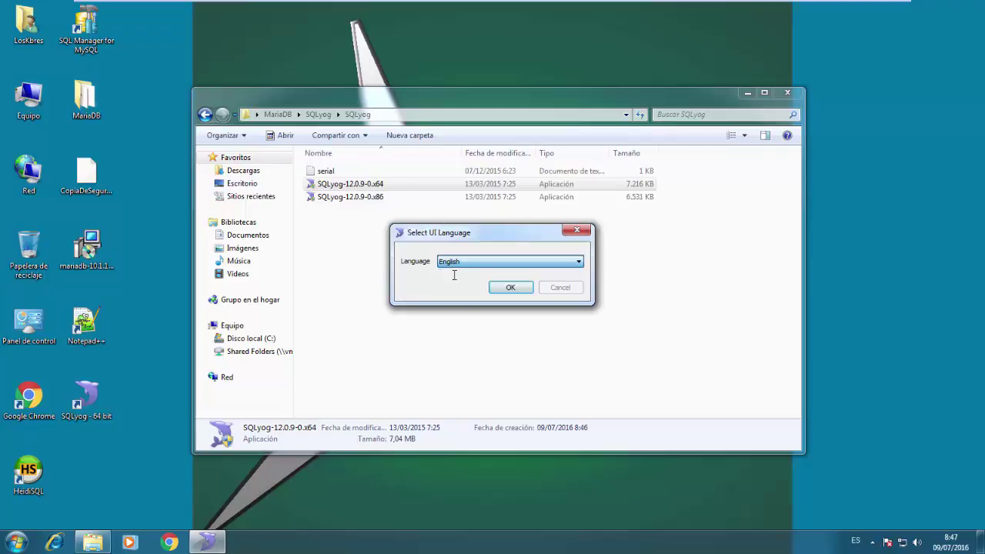
click(496, 288)
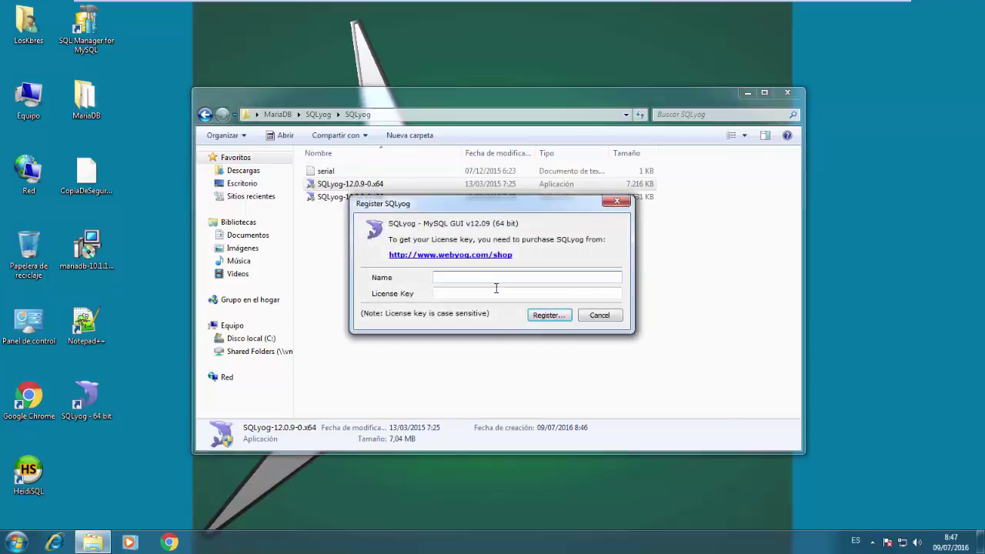
Register SQLyog Ultimate with a user name and the Ultimate key copied from the serial file
double_click(327, 171)
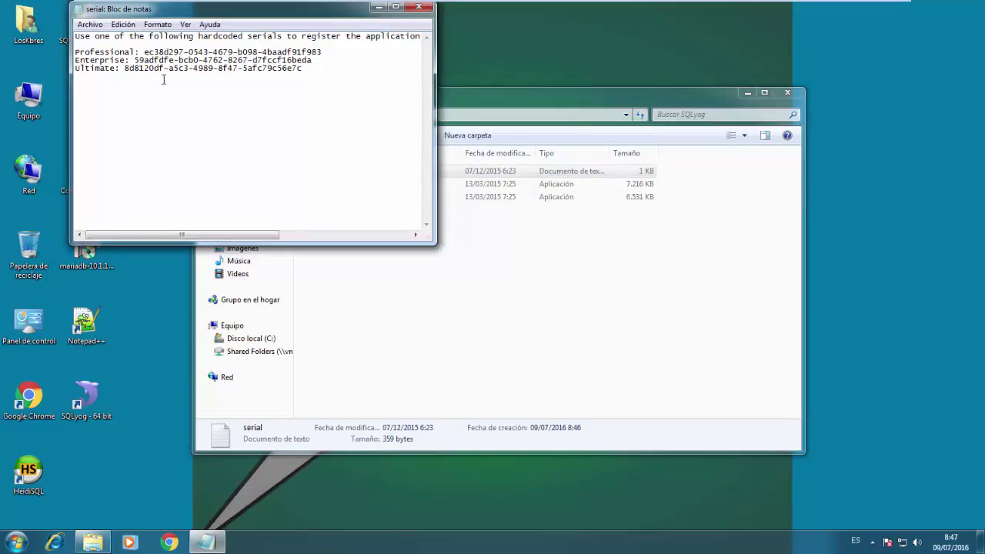
drag(126, 67, 307, 70)
key(ctrl+c)
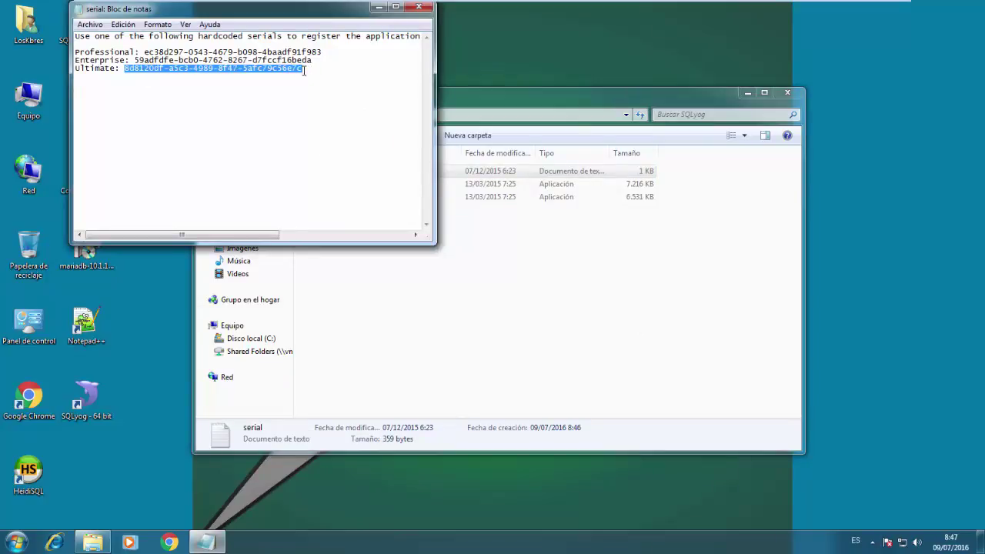
click(419, 7)
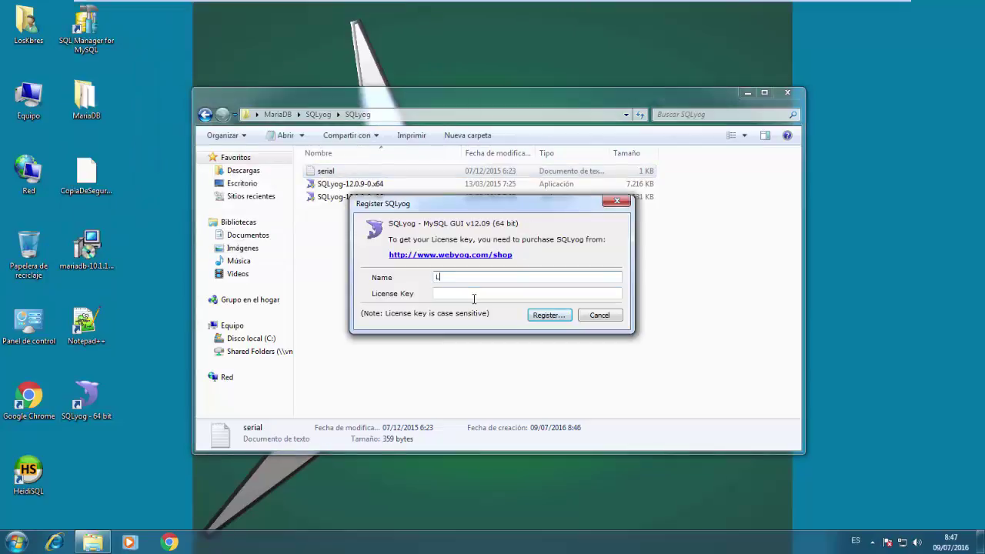
text(osKbres)
key(Tab)
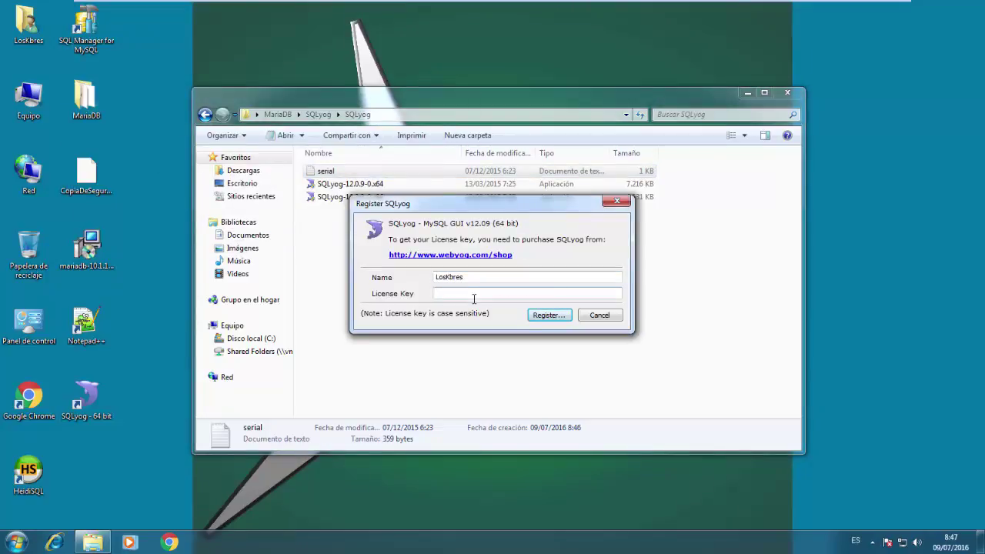
key(ctrl+v)
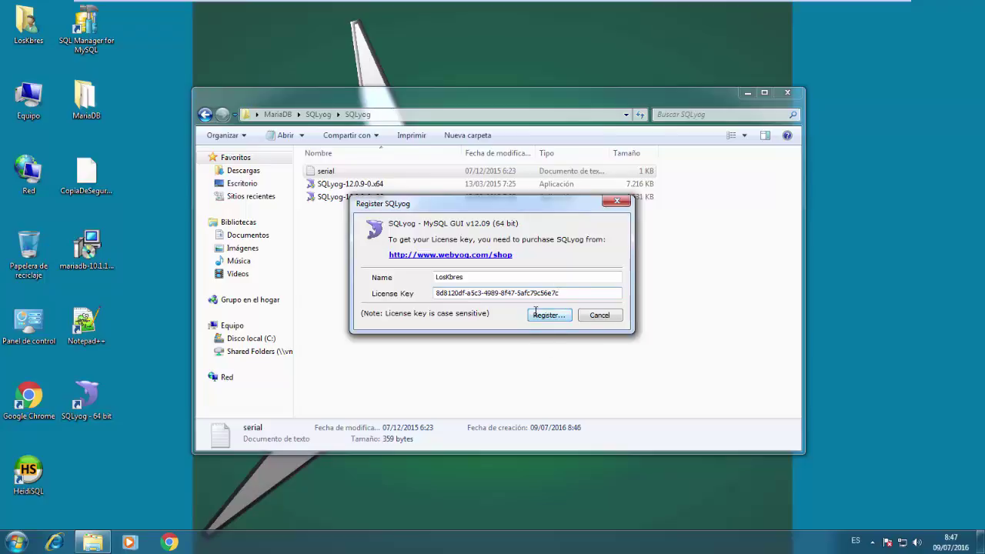
click(536, 312)
click(569, 311)
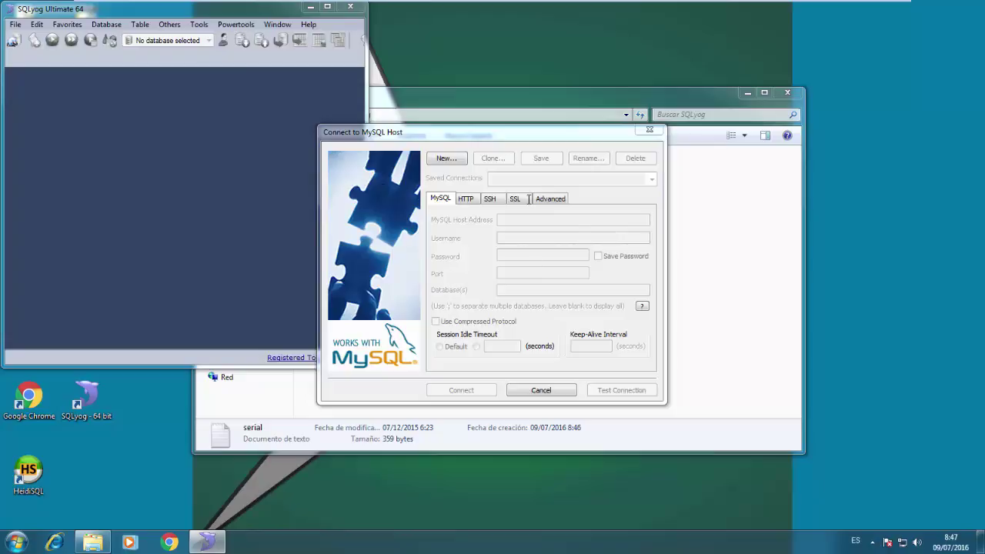
Create a connection named Local and enter the root password
click(456, 162)
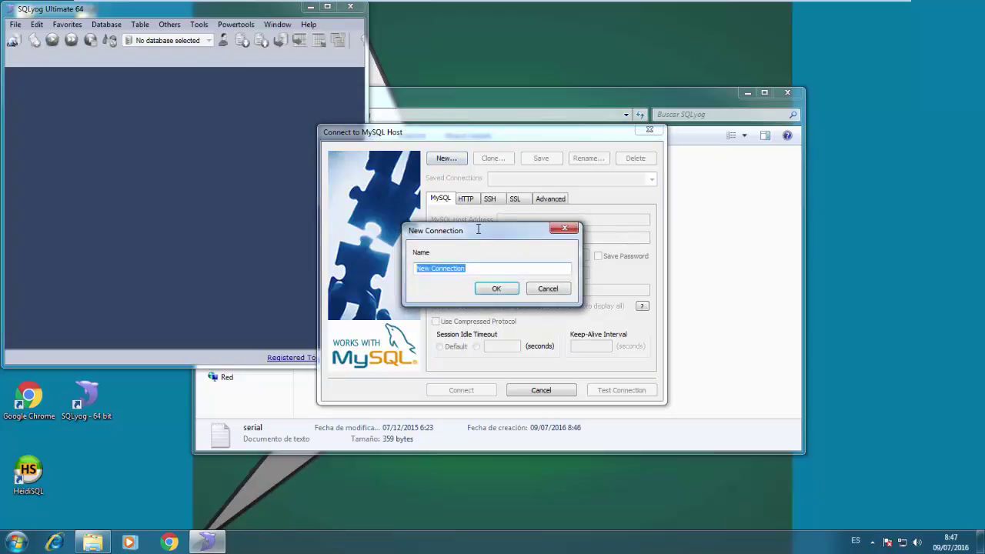
text(Local)
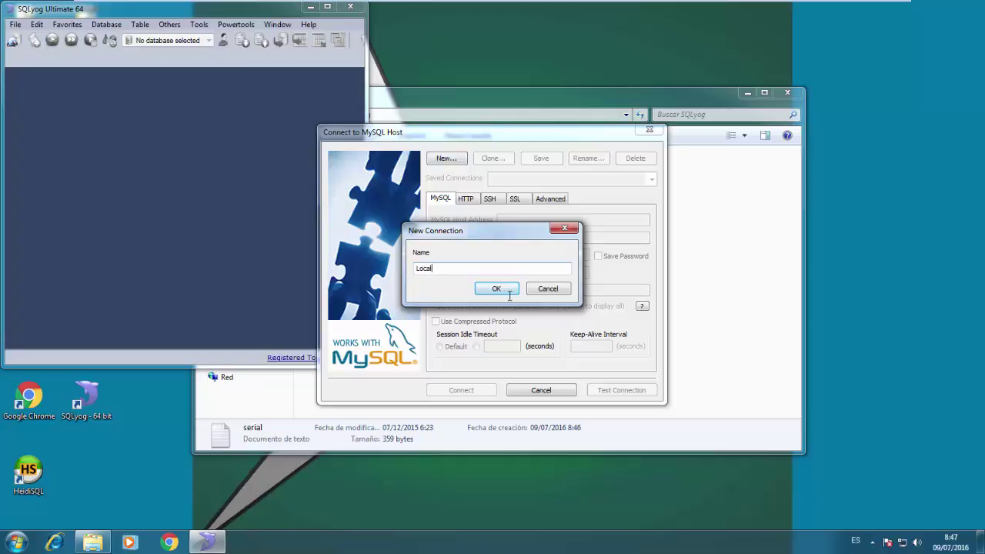
click(496, 289)
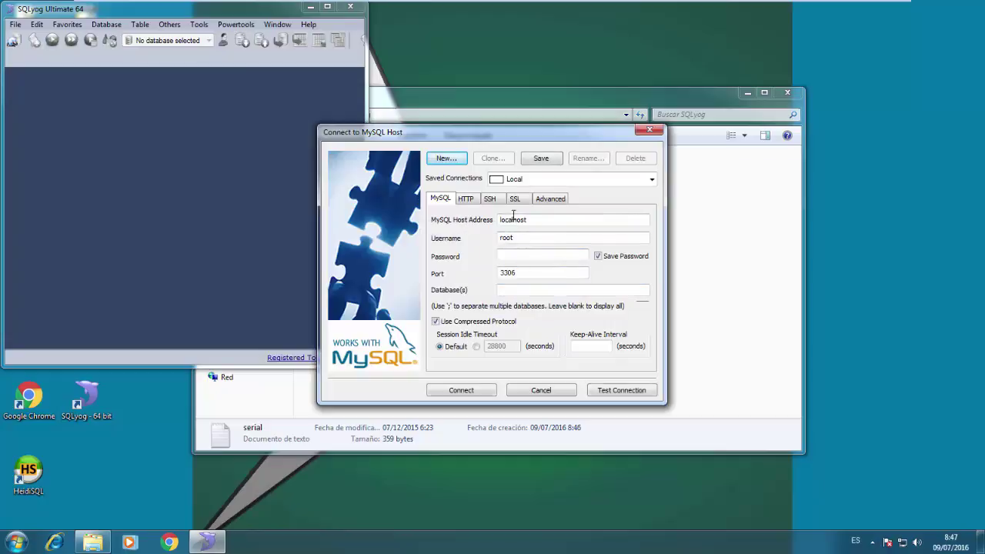
click(552, 223)
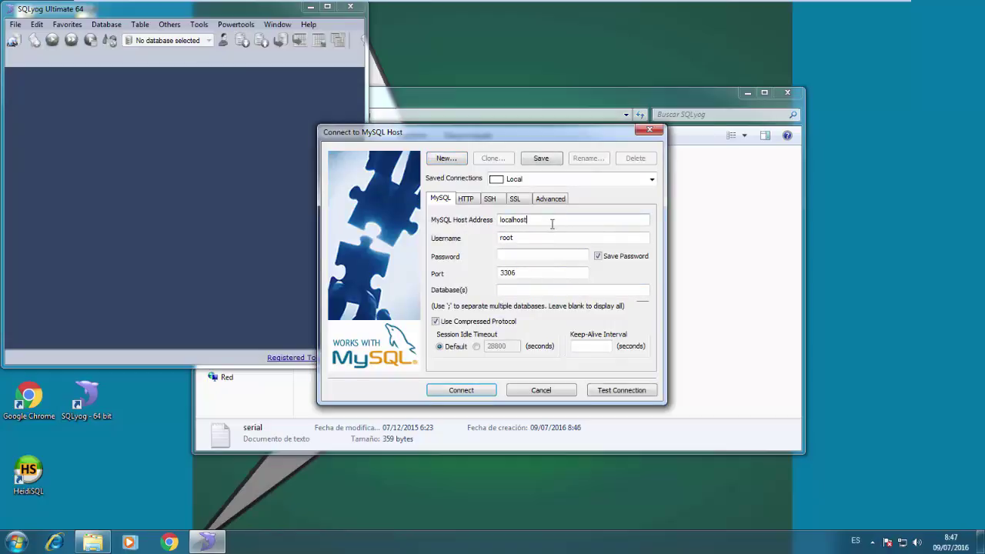
click(531, 257)
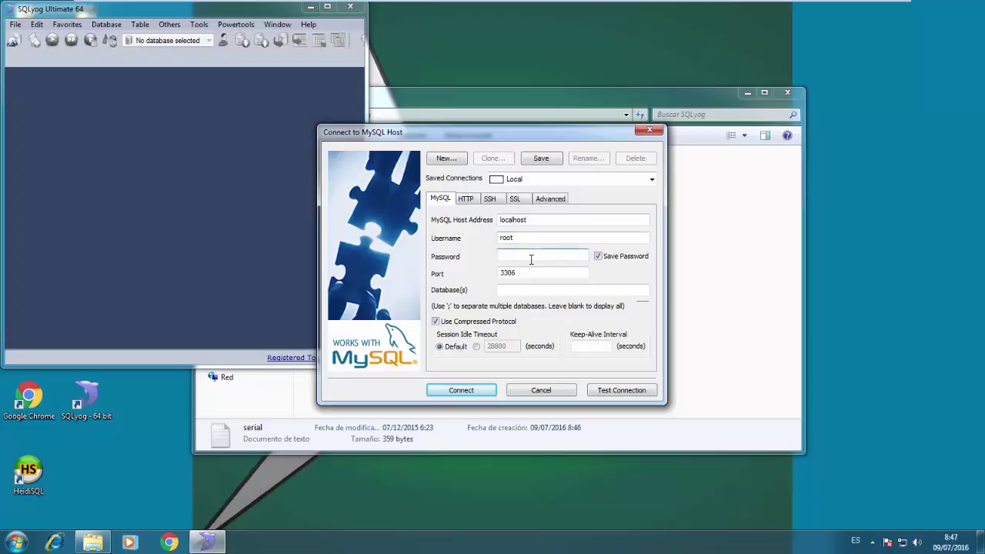
text(123456)
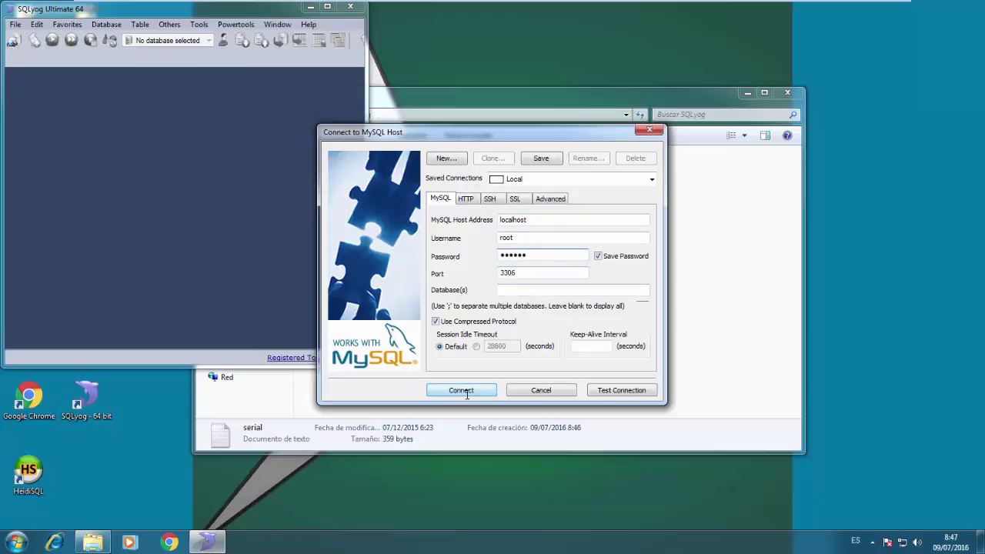
Test the Local connection, connect, save its details and dismiss the update notice
click(628, 390)
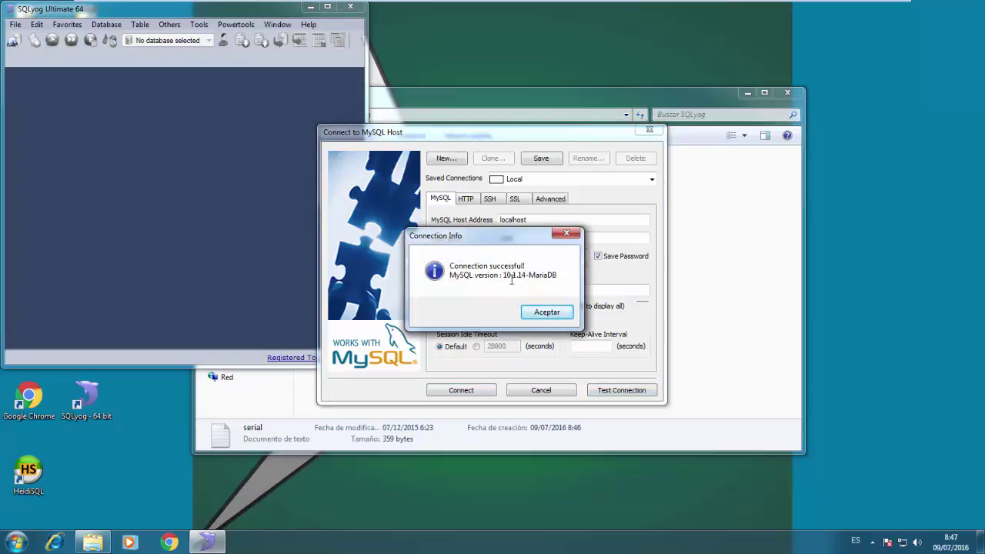
click(543, 314)
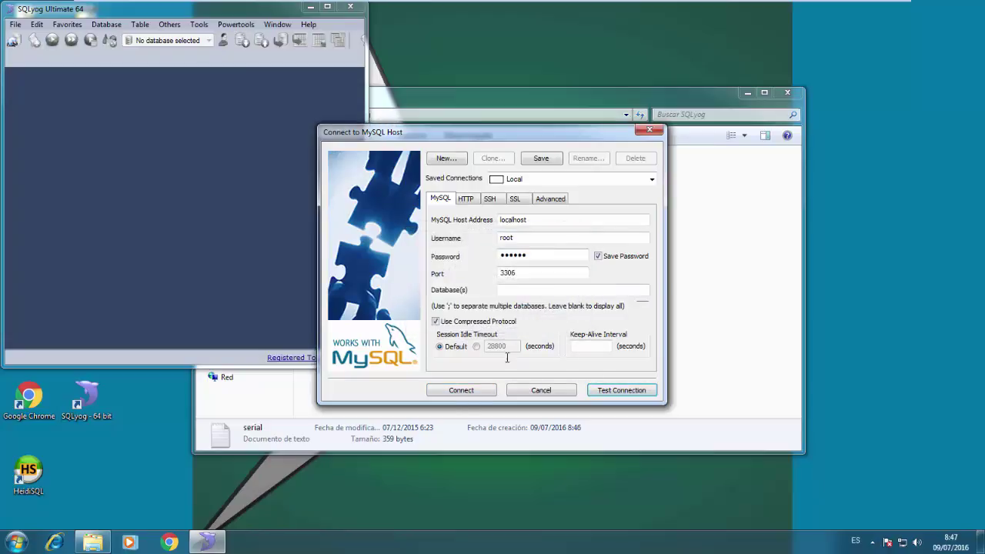
click(460, 393)
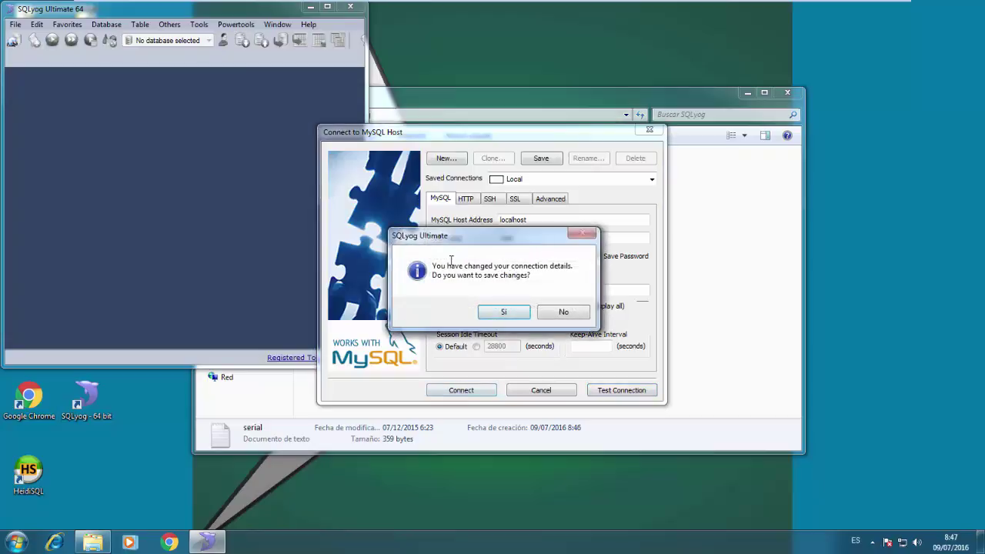
click(503, 311)
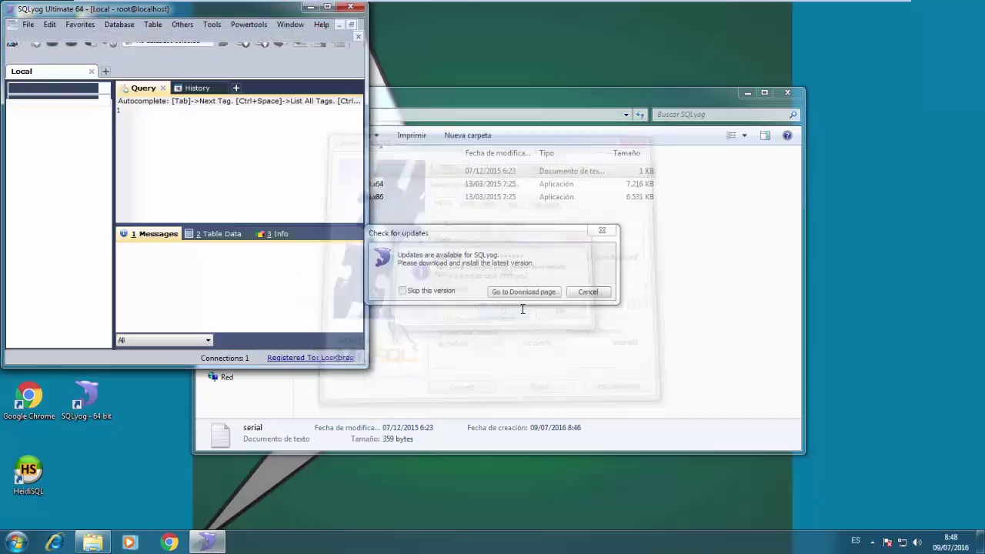
click(588, 291)
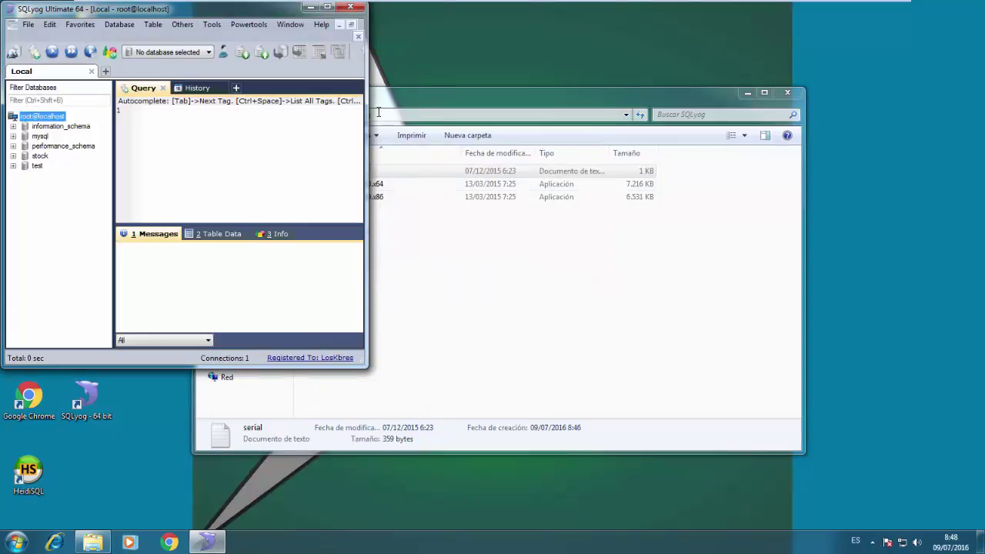
Maximize SQLyog, enlarge the query editor and expand stock's Tables (clientes, colores)
click(329, 7)
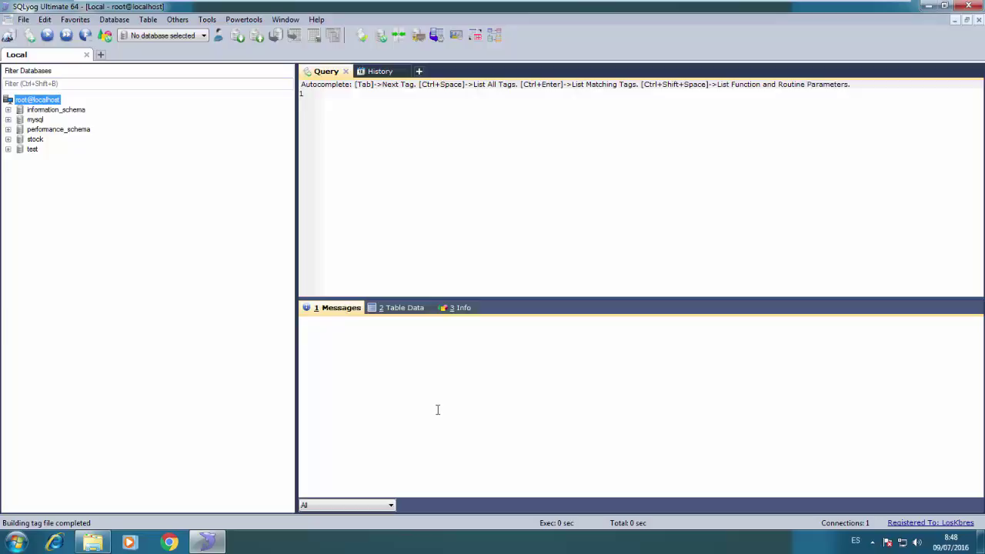
drag(444, 298, 447, 381)
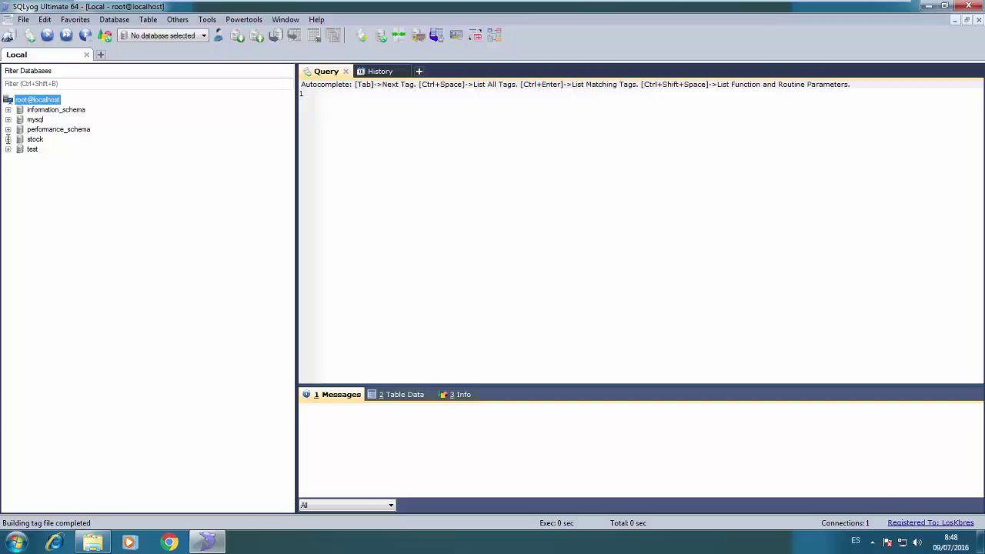
click(8, 139)
click(20, 148)
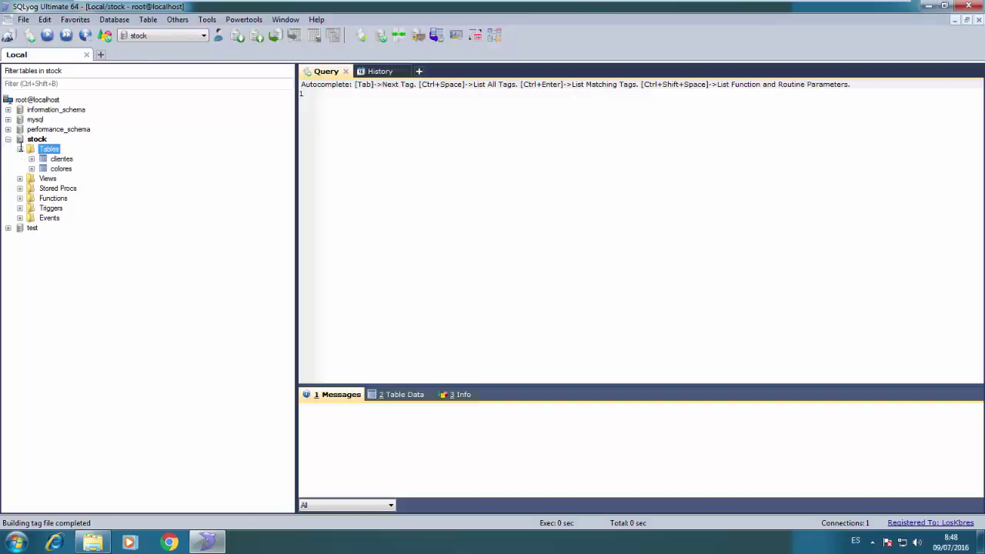
right_click(46, 151)
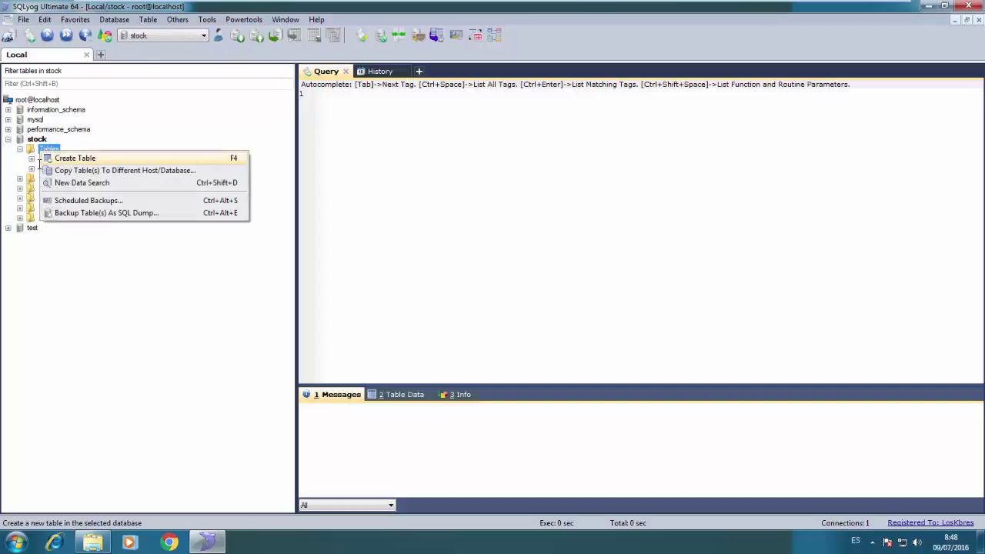
Look through stock's stored procedures, then collapse Stored Procs and Tables
click(20, 182)
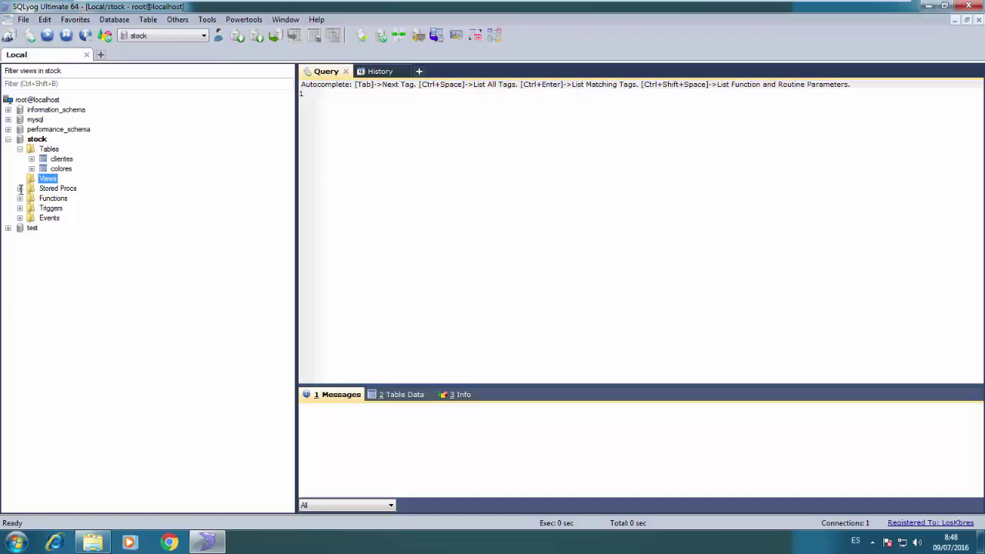
click(20, 188)
right_click(47, 191)
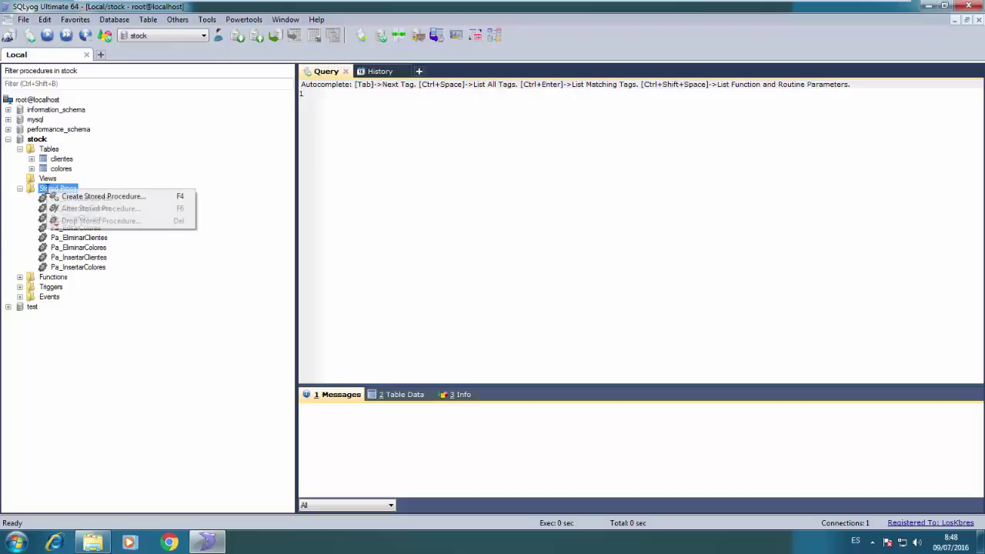
click(20, 187)
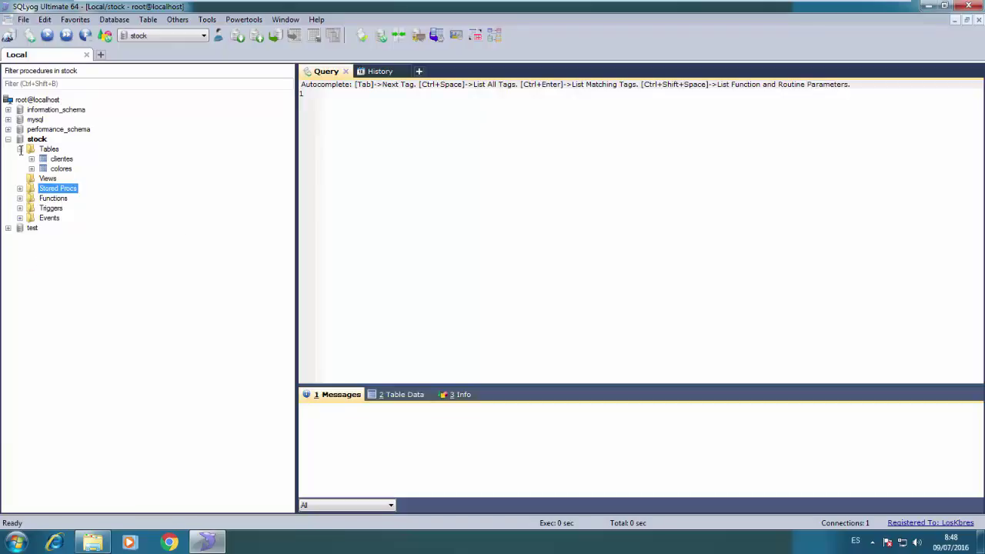
click(20, 150)
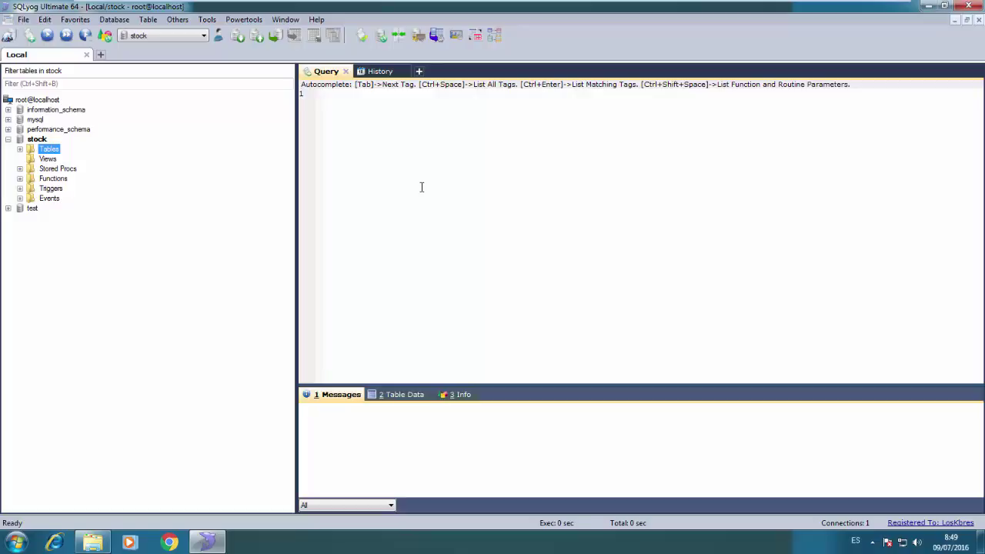
Glance at the Powertools menu and collapse the stock database node
click(244, 19)
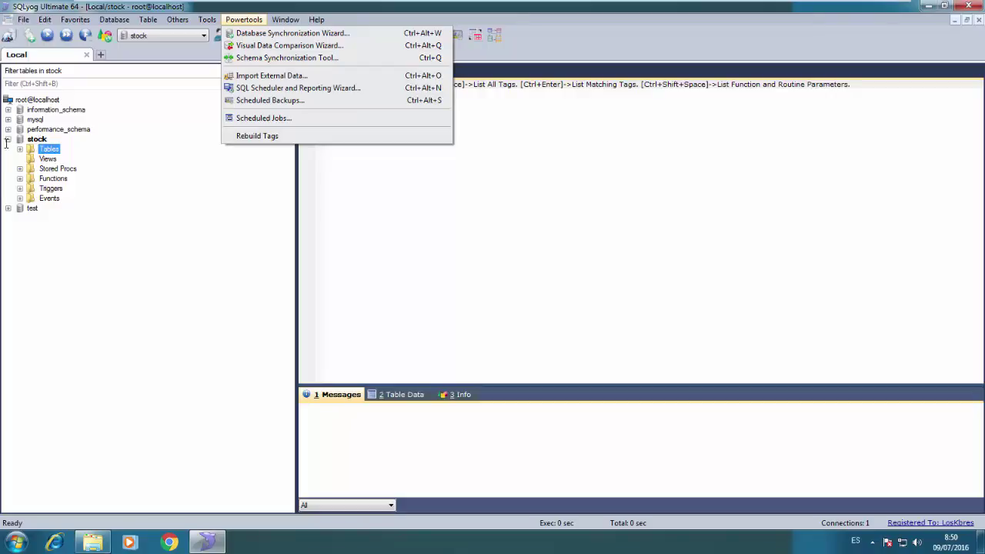
click(9, 139)
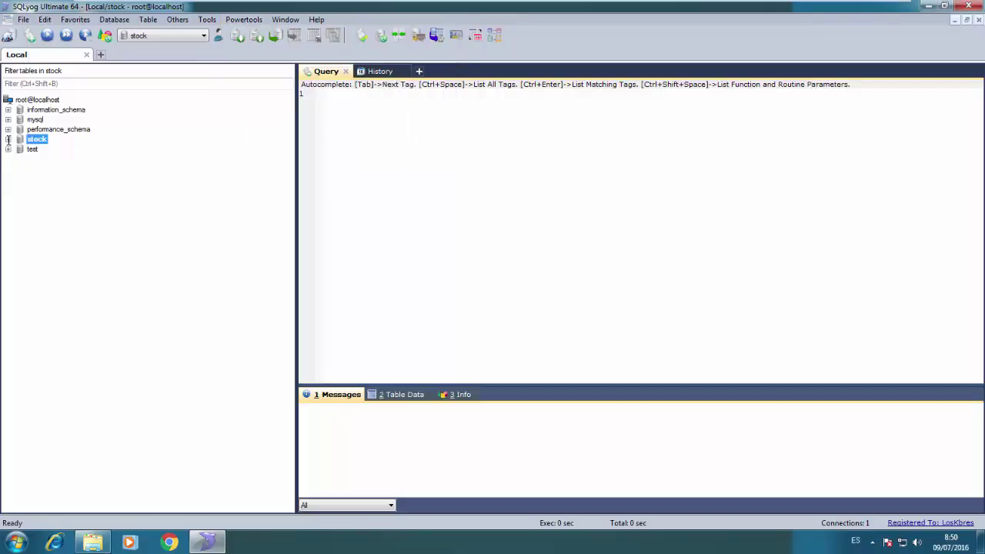
Create database stock2 on root@localhost with default charset and collation
right_click(32, 99)
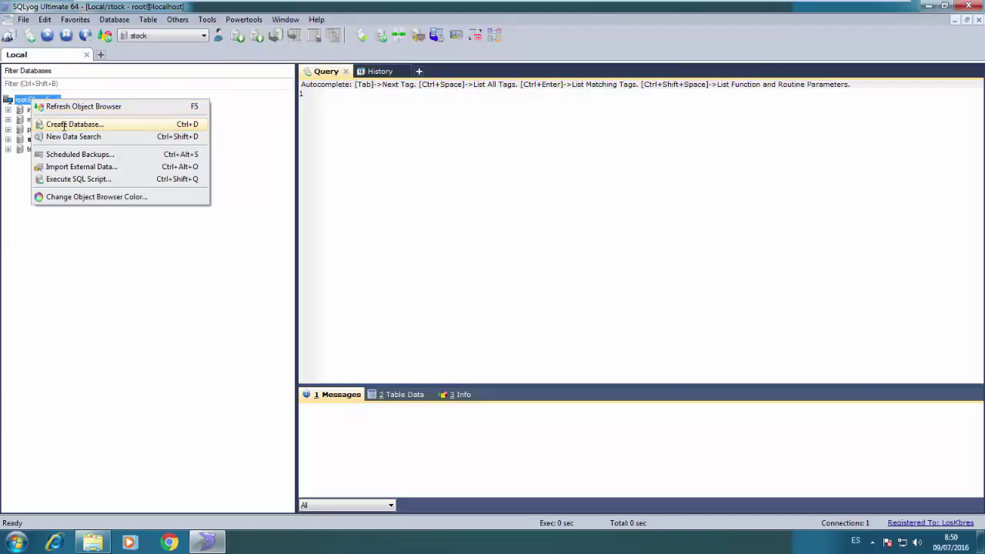
click(61, 124)
text(s)
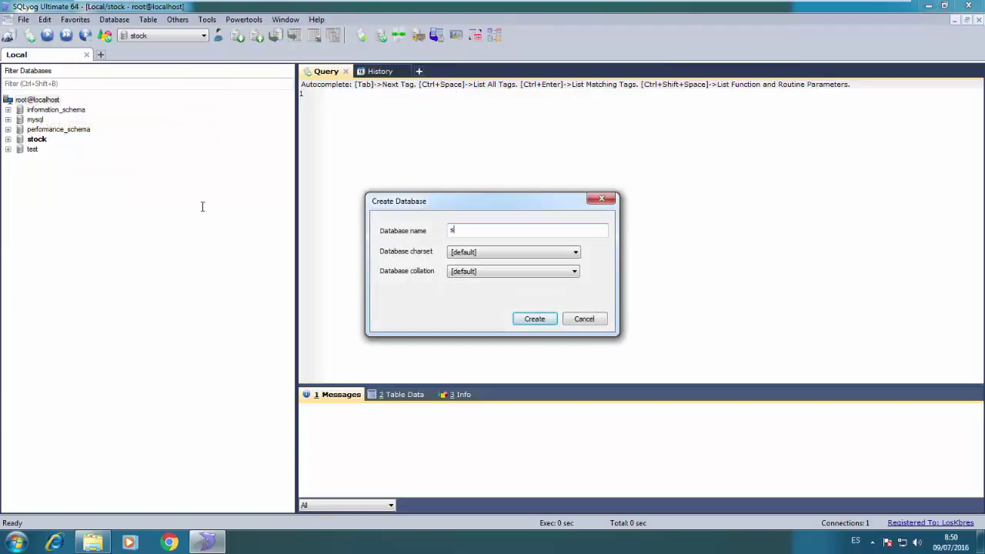
text(tokk2)
click(530, 320)
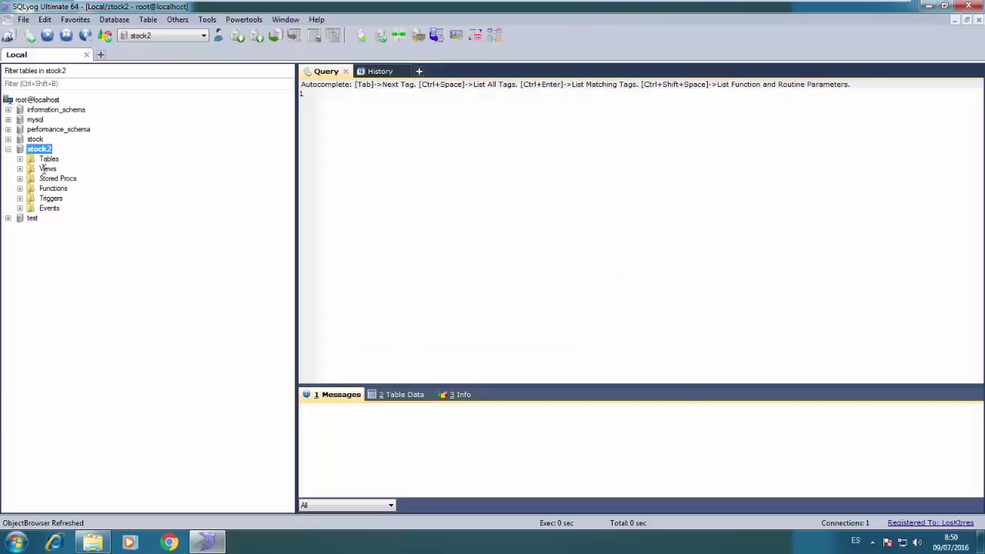
Expand stock2 to check its empty Tables and Stored Procs folders
click(8, 149)
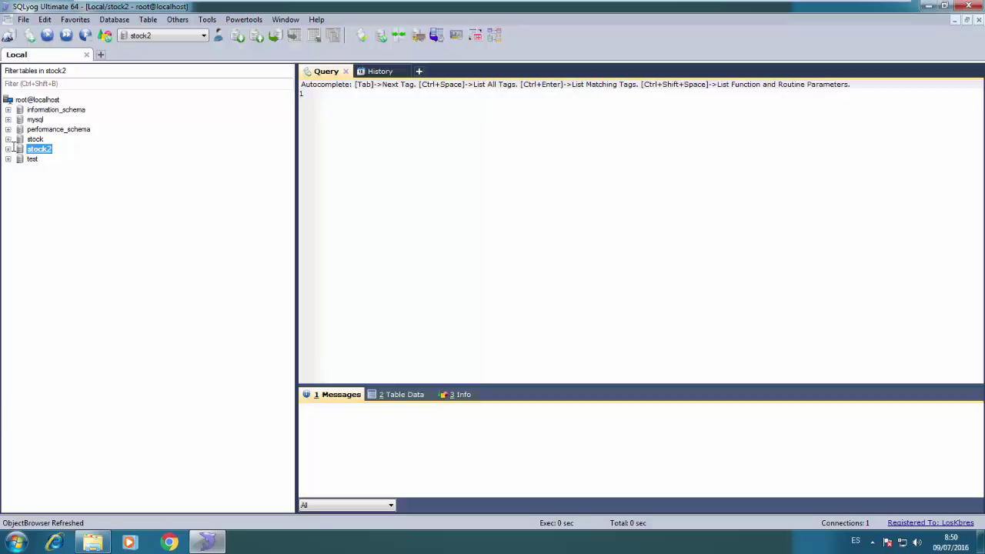
click(8, 150)
key(Down)
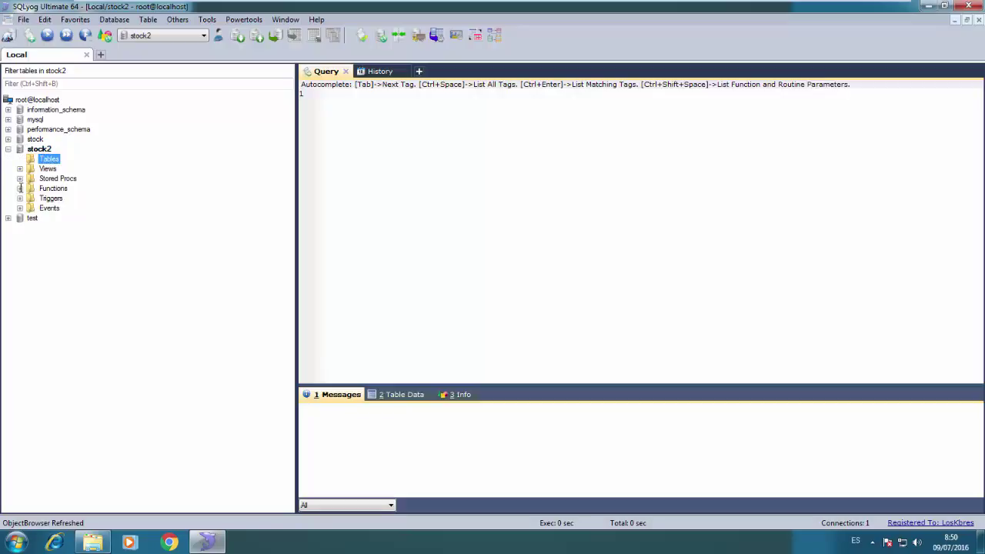
click(19, 179)
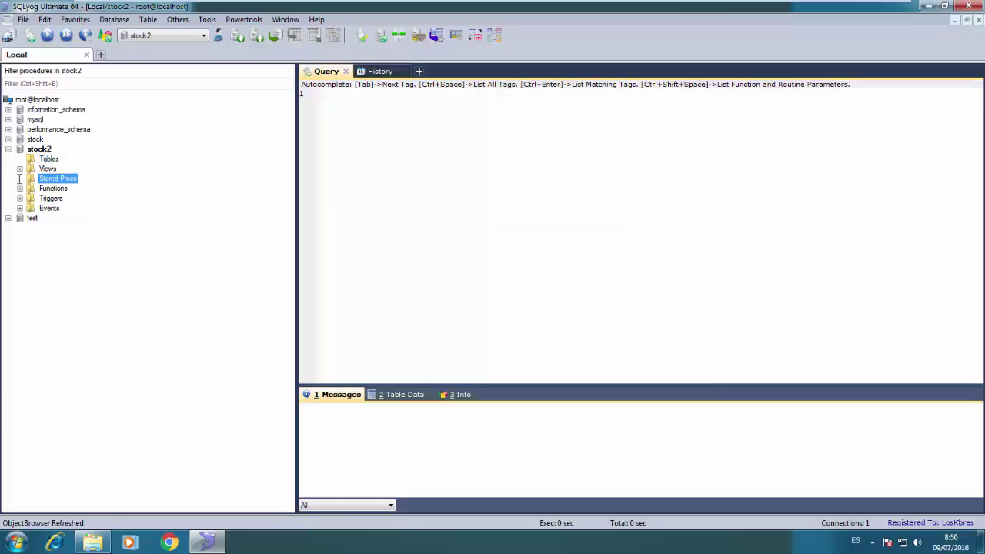
click(244, 19)
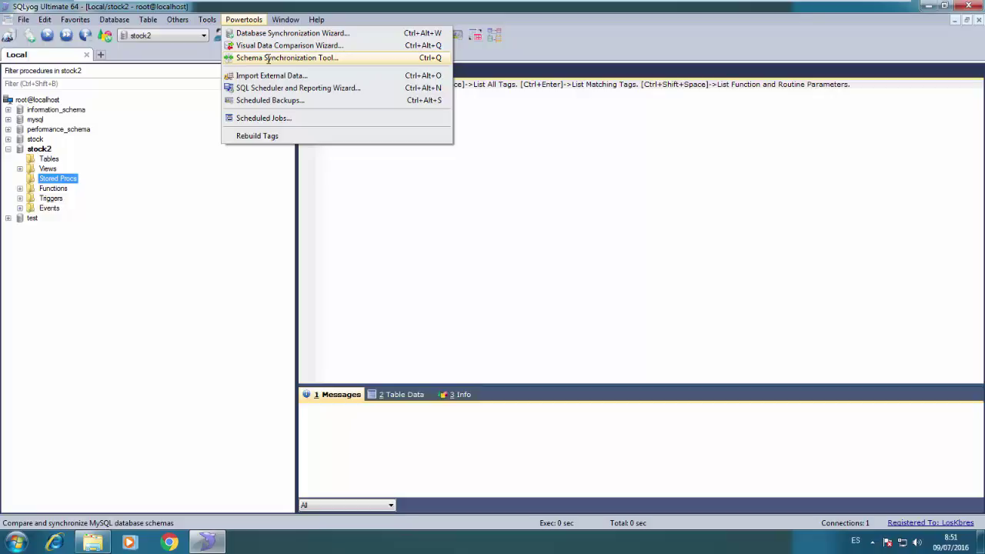
Set the Schema Synchronization Tool to compare source stock with target stock2, all objects
click(268, 58)
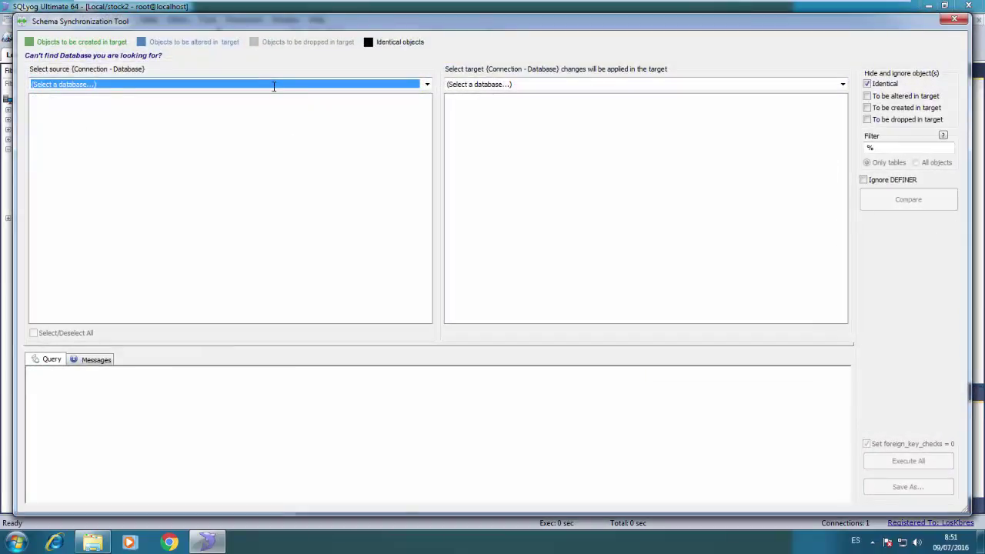
click(273, 85)
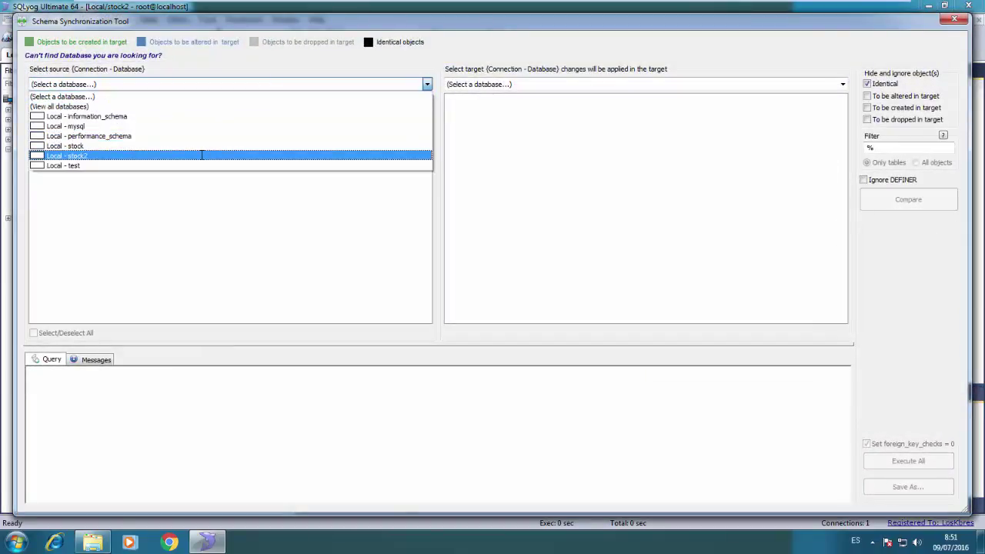
click(202, 154)
click(258, 84)
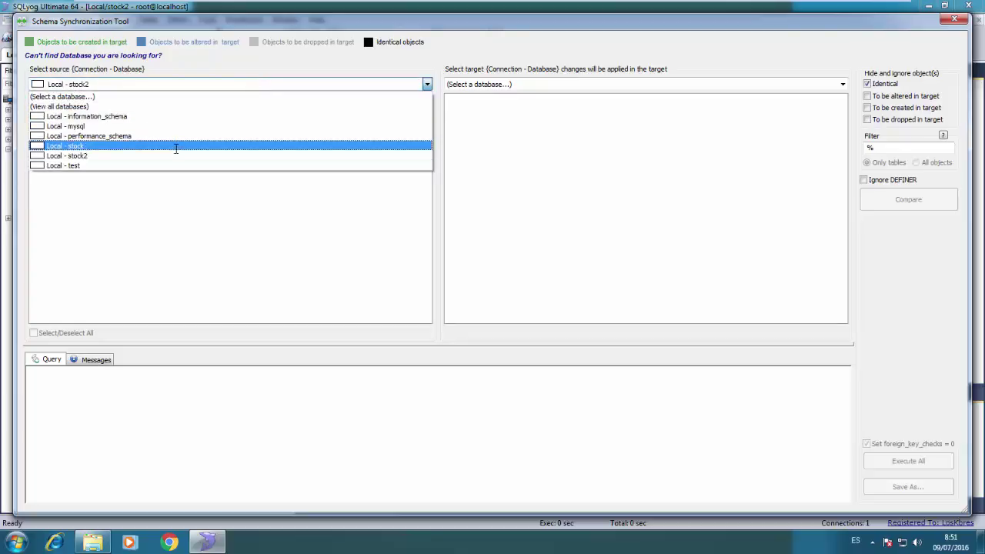
click(176, 145)
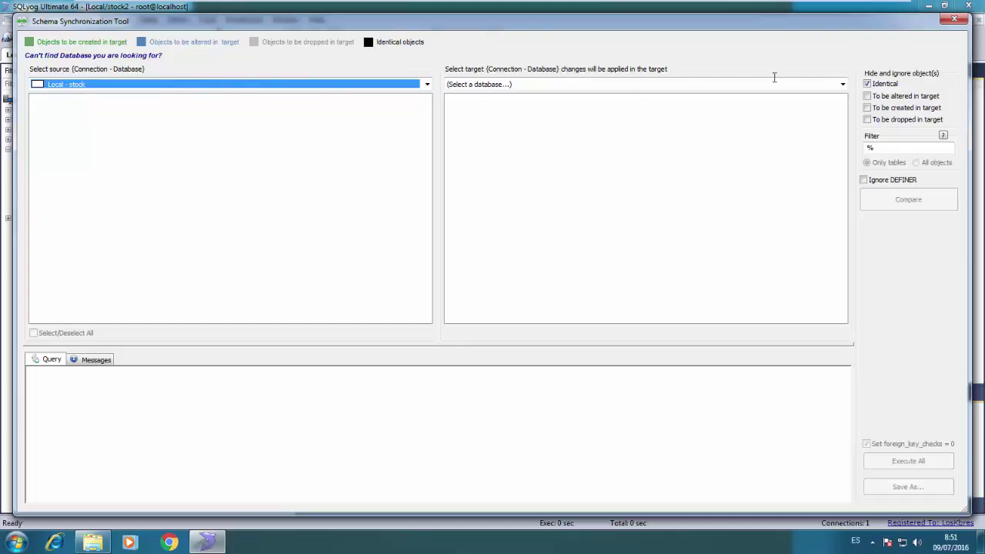
click(838, 83)
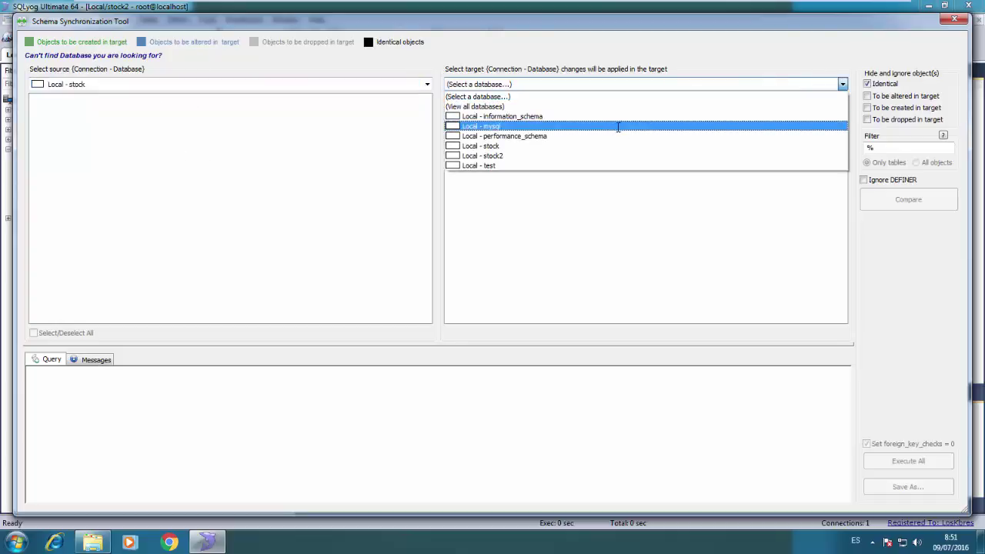
click(601, 155)
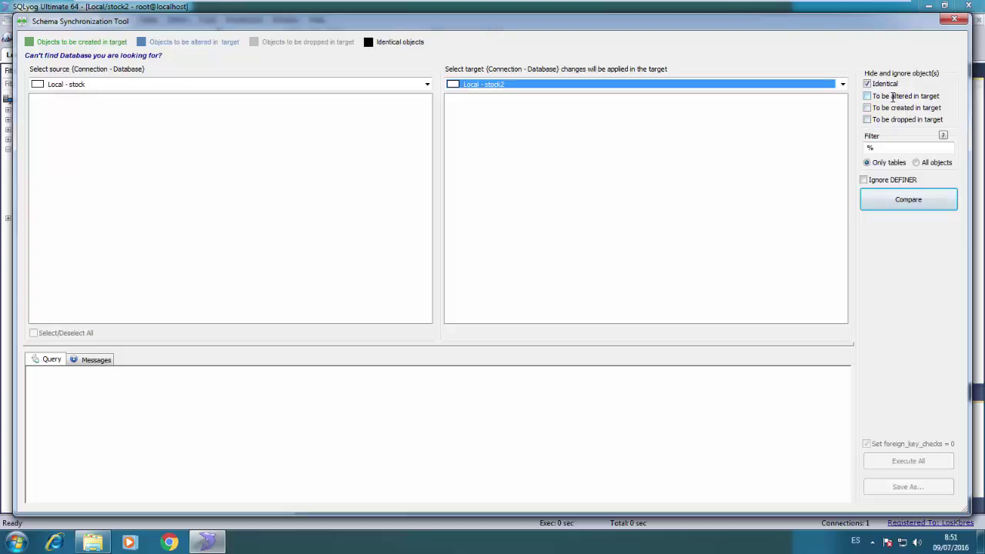
click(916, 162)
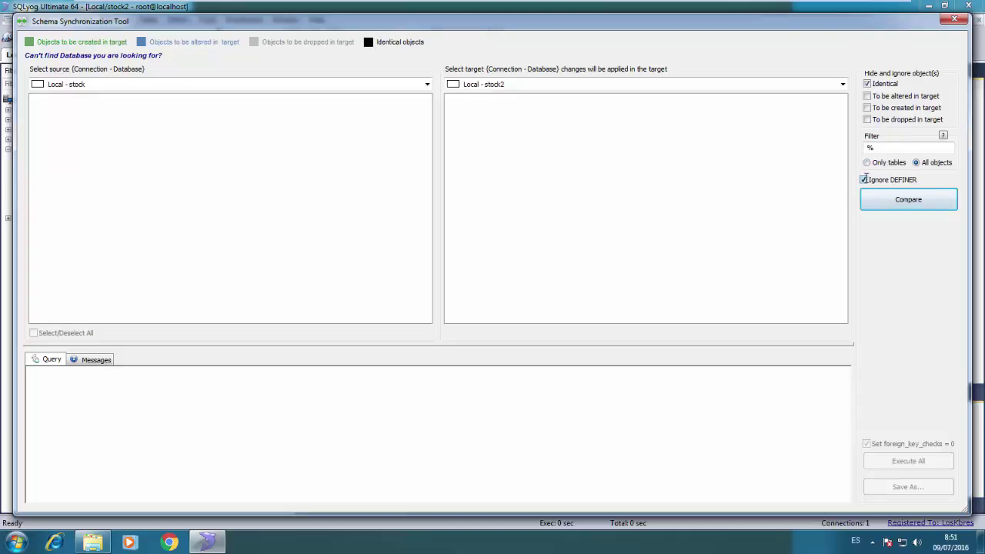
Compare stock with stock2, execute the generated sync script on stock2, then re-compare to verify
click(937, 200)
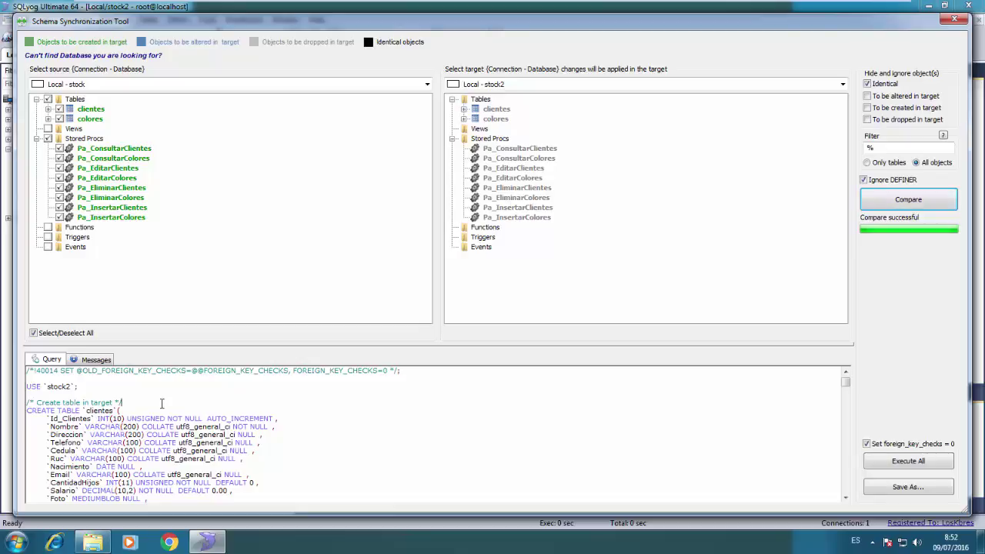
scroll(162, 403, down, 20)
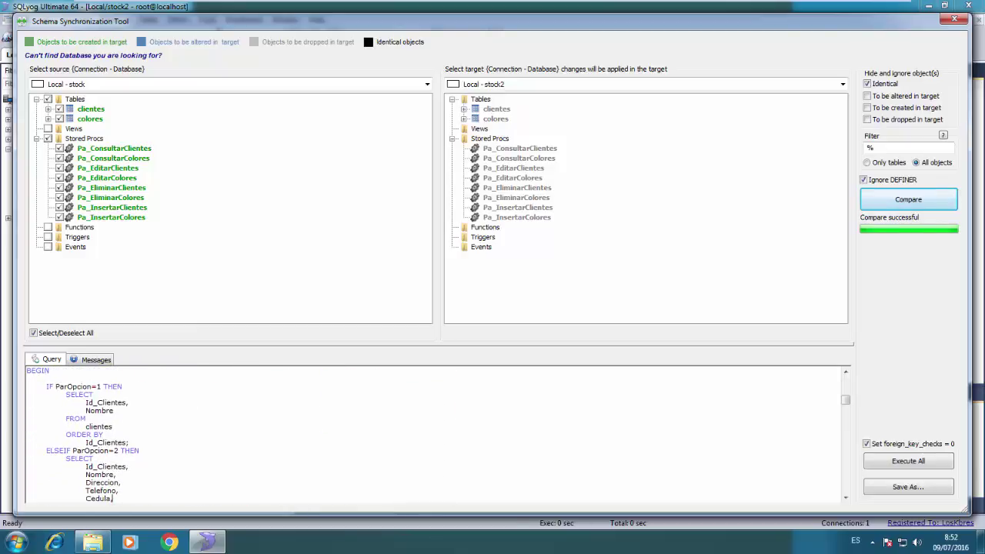
click(939, 458)
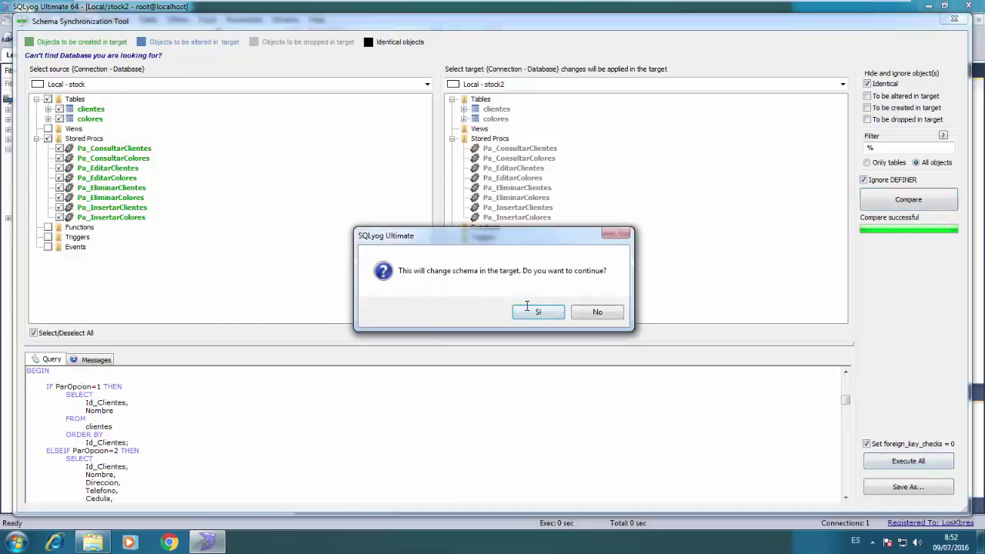
click(537, 312)
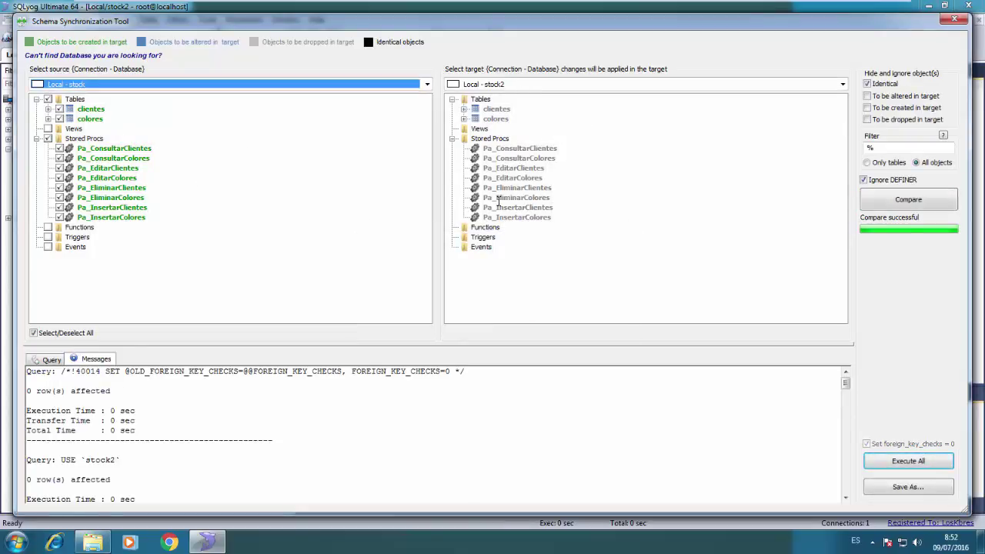
click(904, 201)
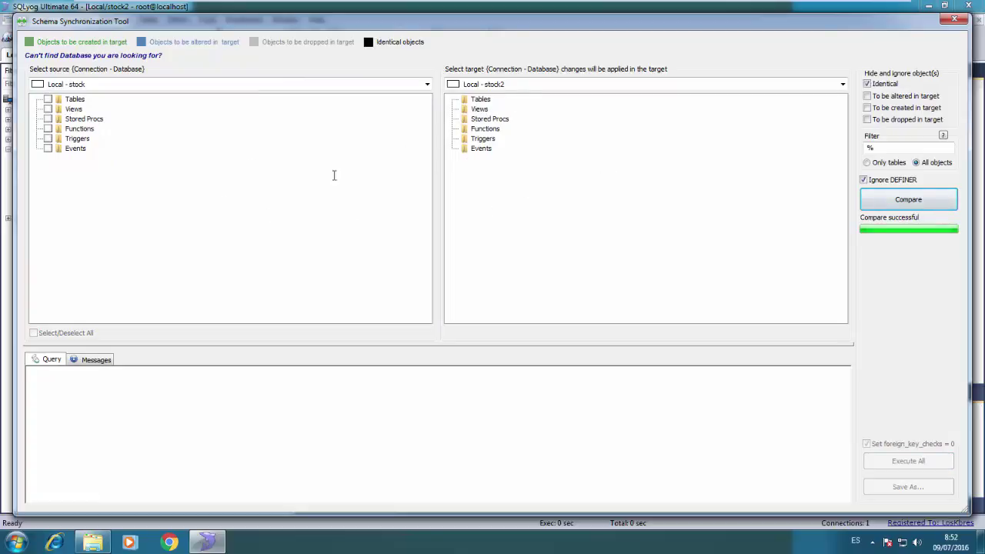
Close the sync tool and expand the Tables and Stored Procs folders of stock2 and stock
click(954, 18)
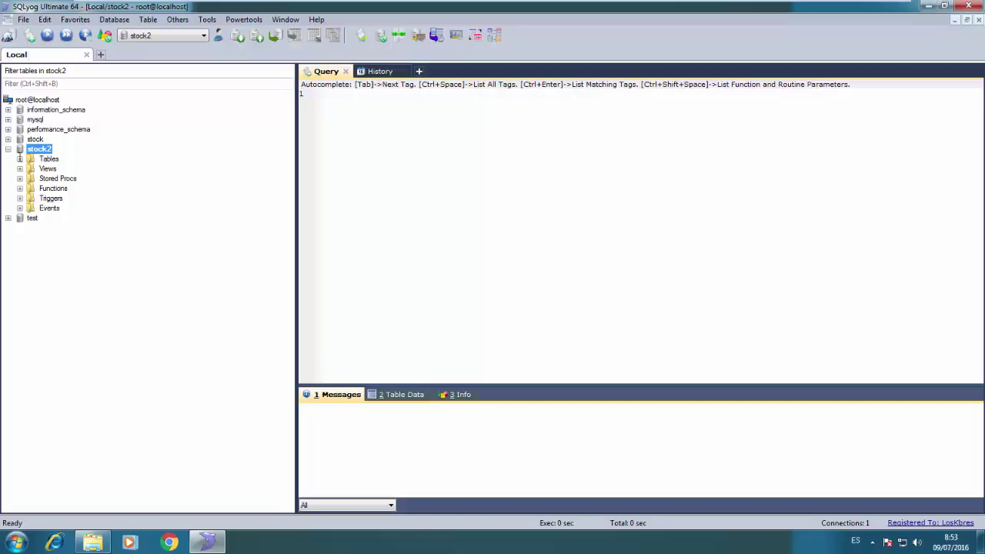
click(20, 159)
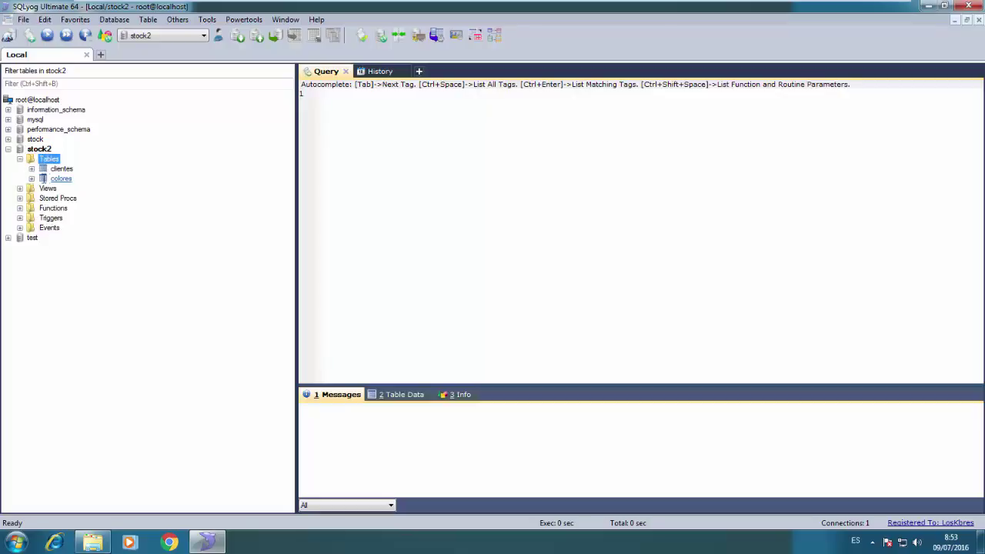
click(20, 199)
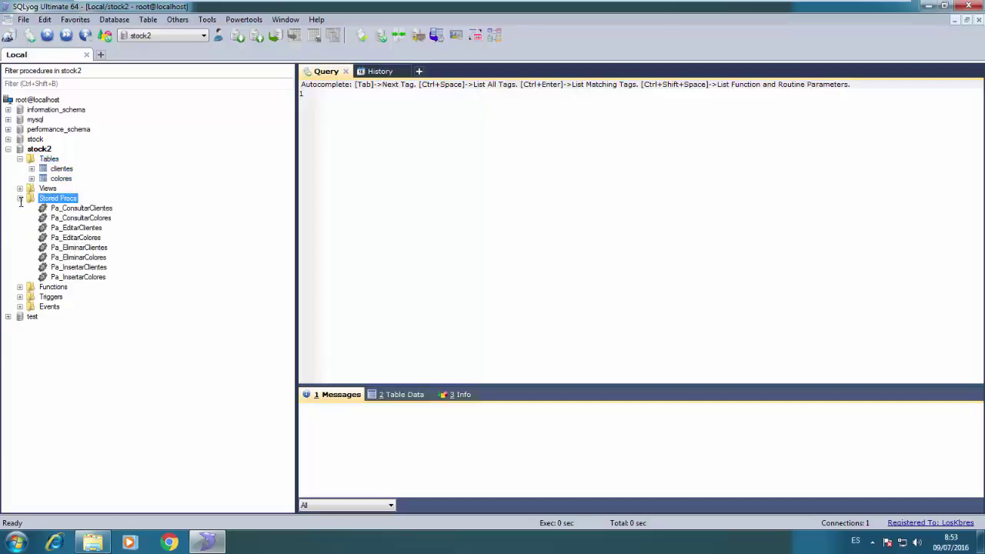
click(8, 139)
click(20, 150)
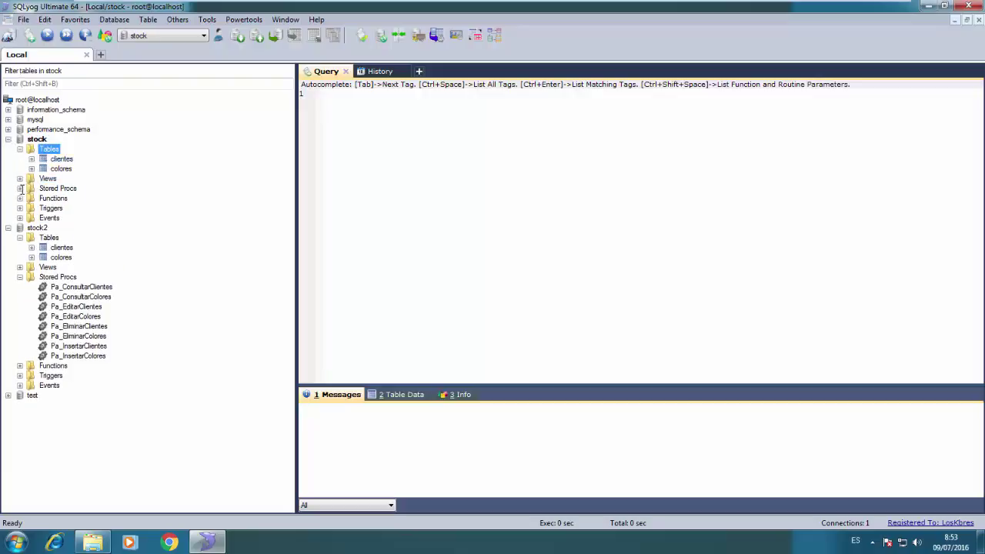
click(20, 188)
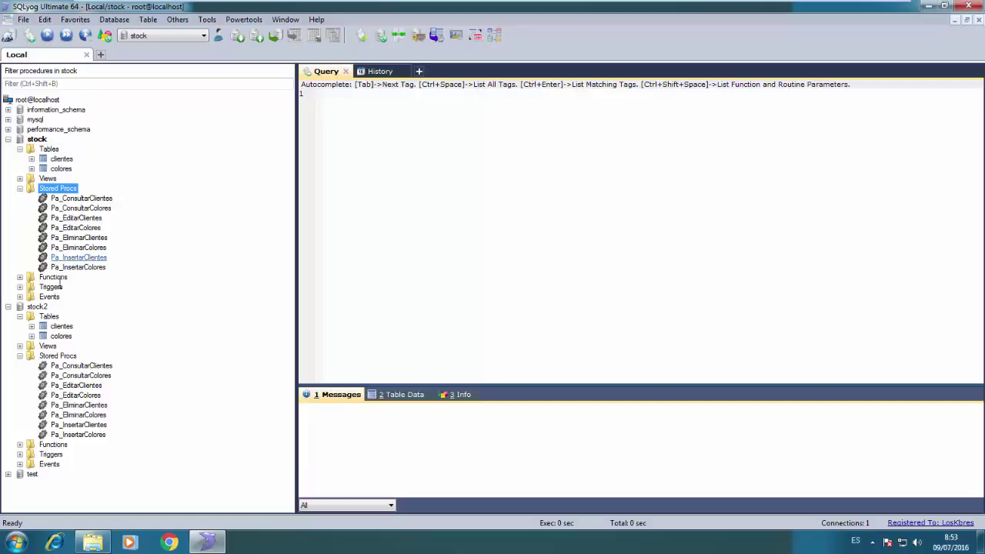
Collapse stock and stock2, then launch the Visual Data Comparison Wizard from Powertools
click(8, 140)
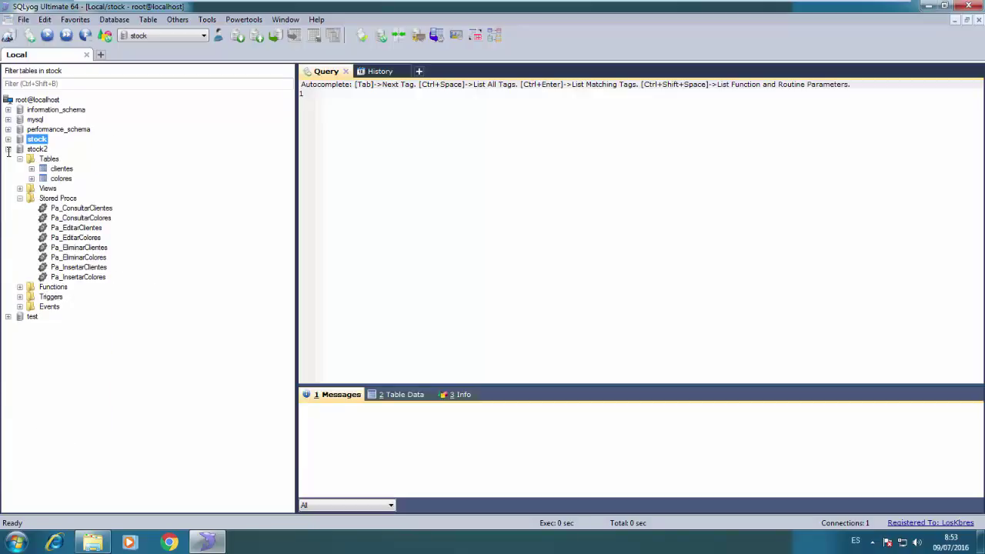
click(7, 149)
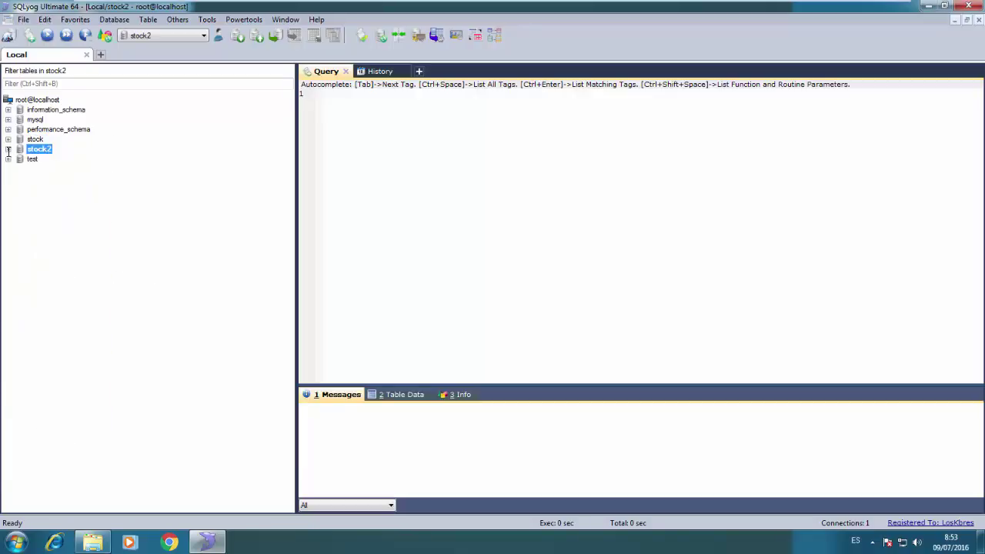
click(242, 19)
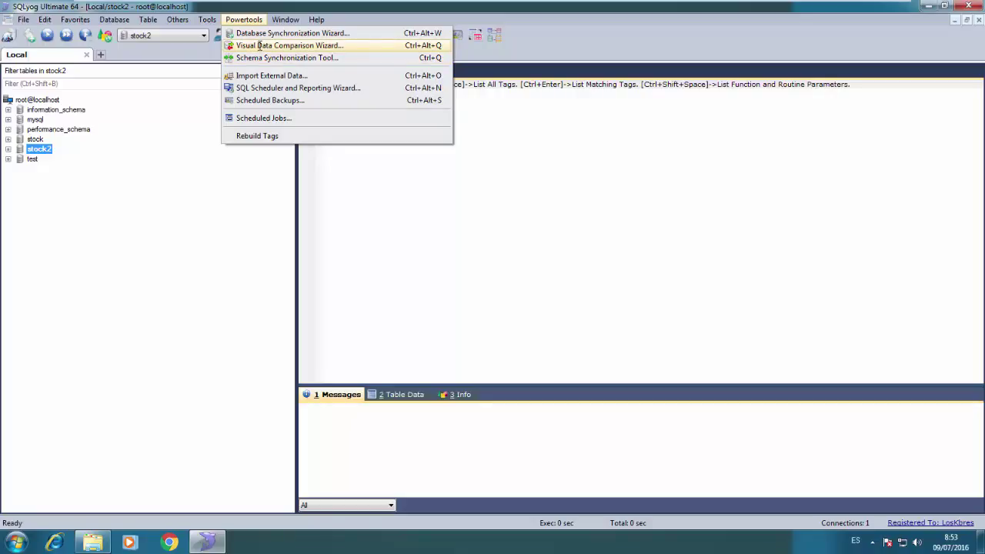
click(259, 46)
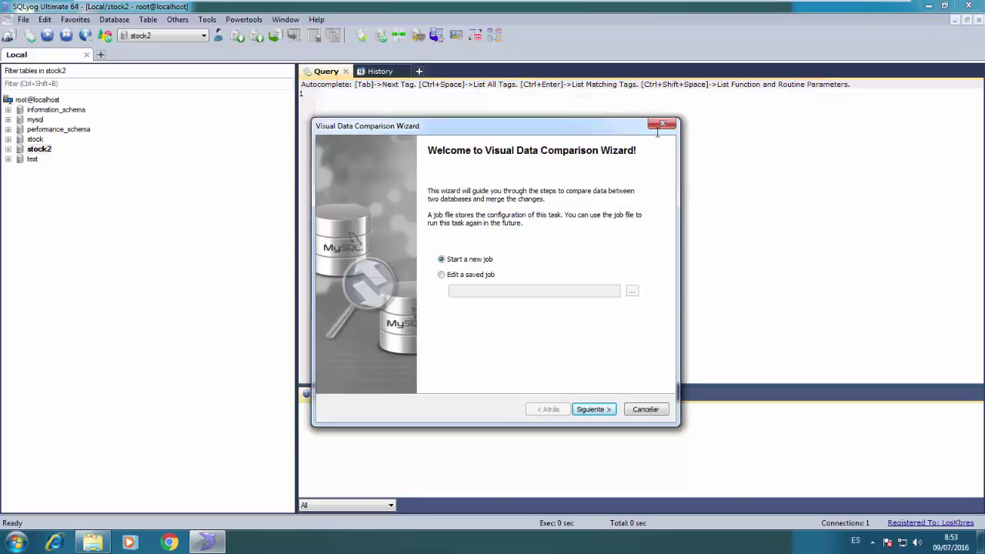
click(658, 128)
click(243, 19)
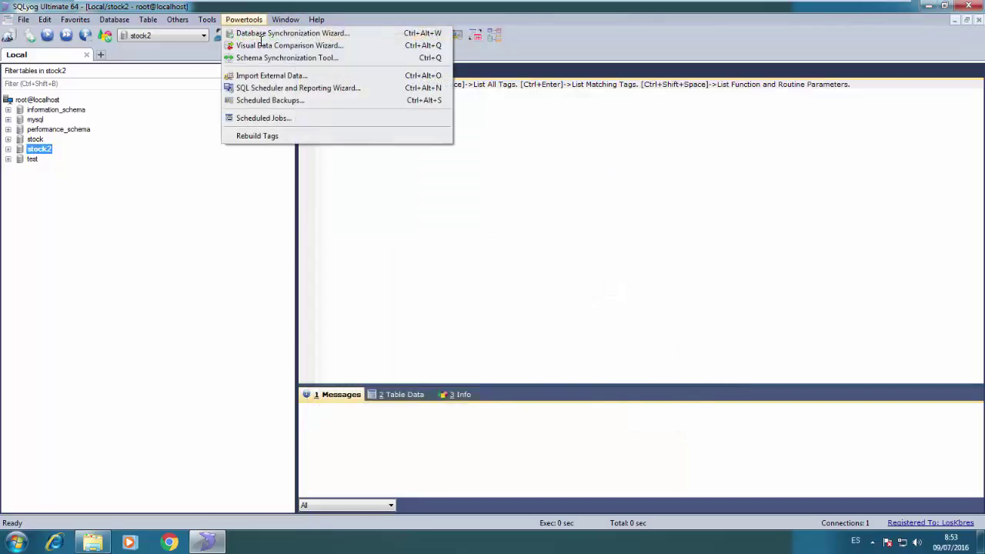
click(263, 47)
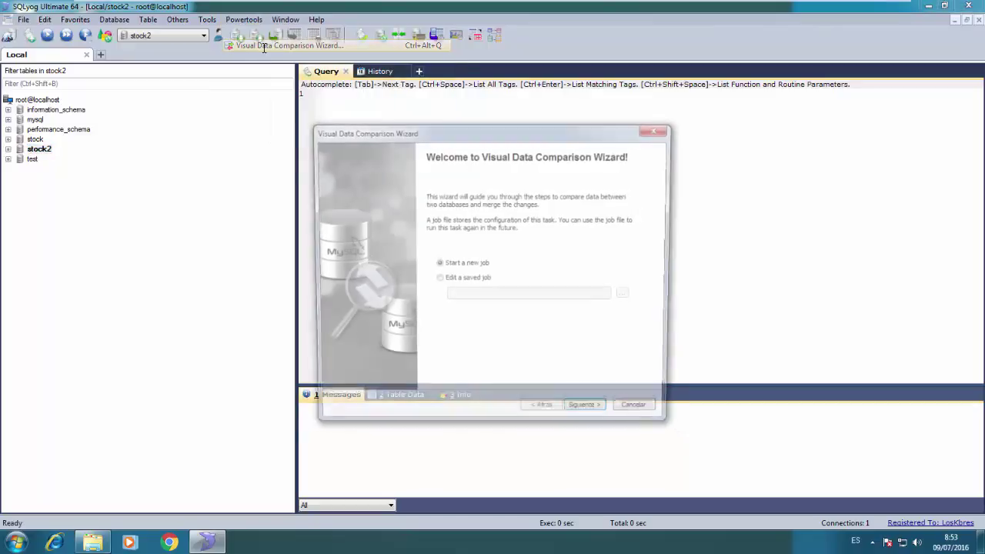
Use the Local connection as the target, with stock as source database and stock2 as target
click(589, 415)
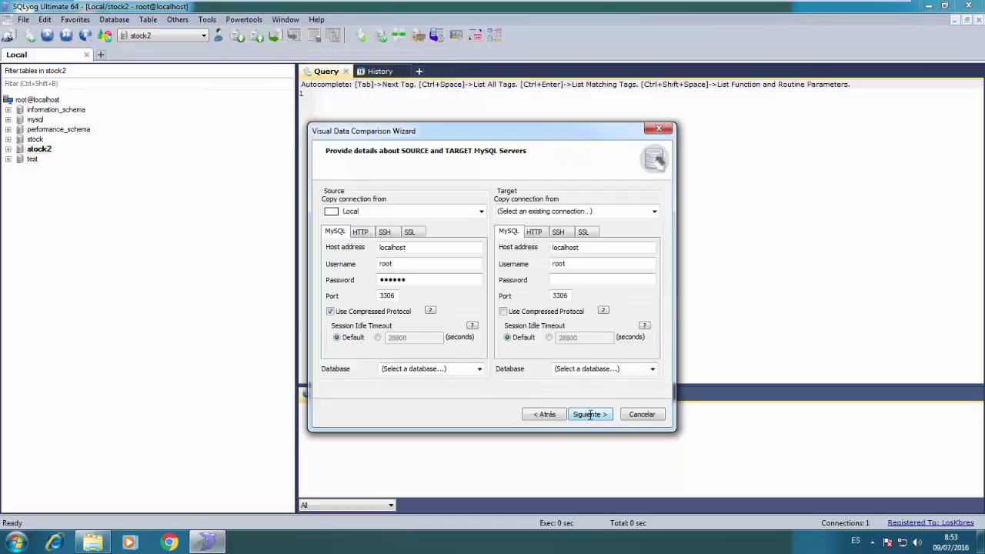
click(655, 211)
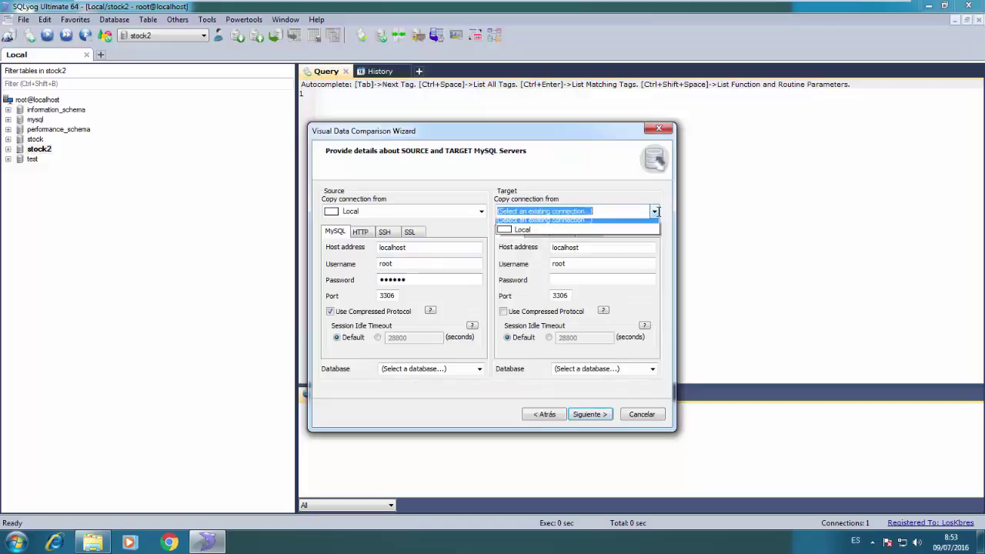
click(620, 230)
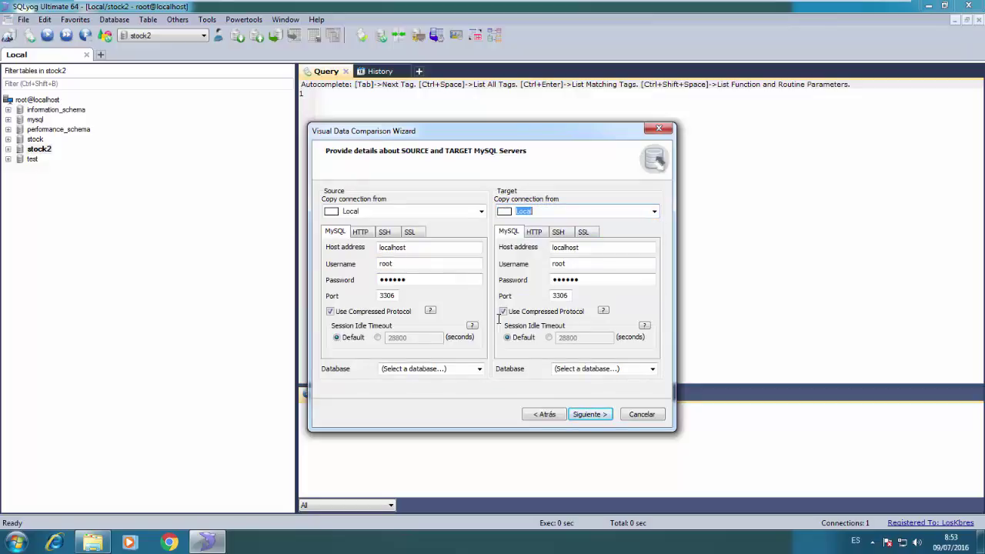
click(480, 369)
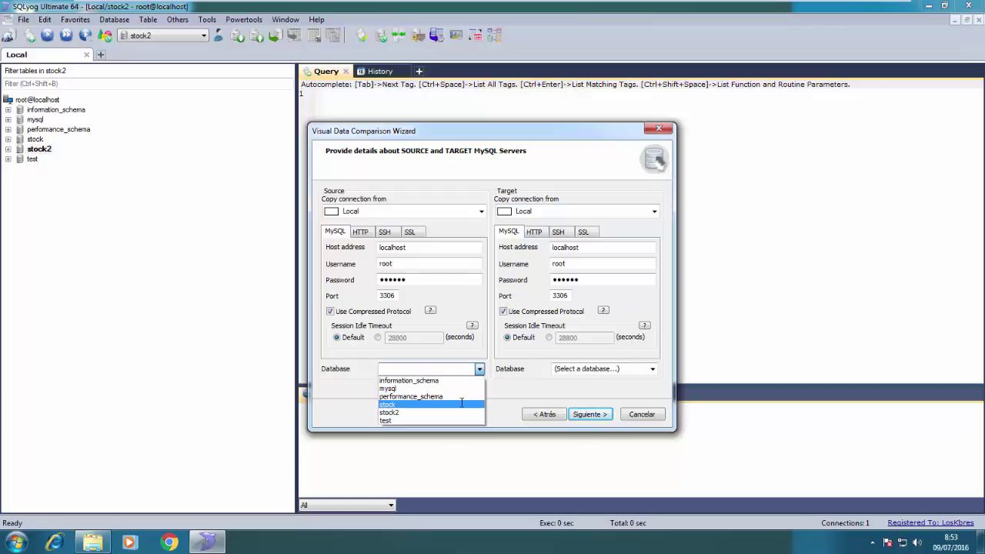
click(462, 404)
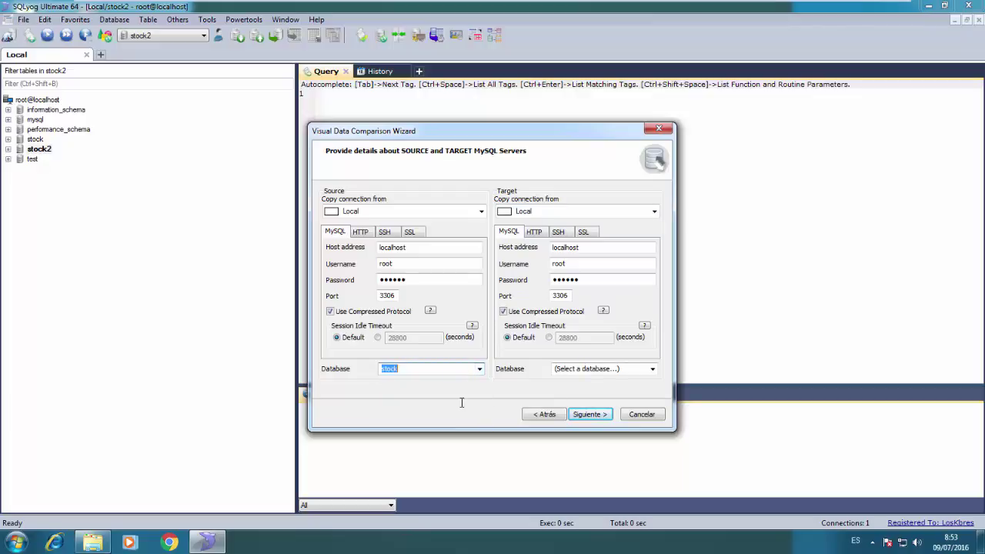
click(652, 369)
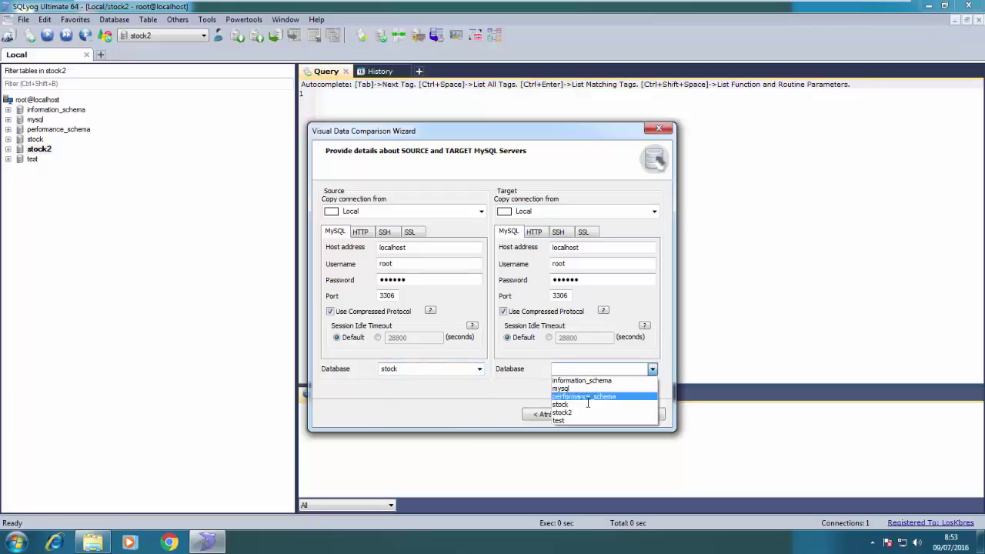
click(576, 412)
Include both clientes and colores tables and run the comparison without saving a job file
click(577, 413)
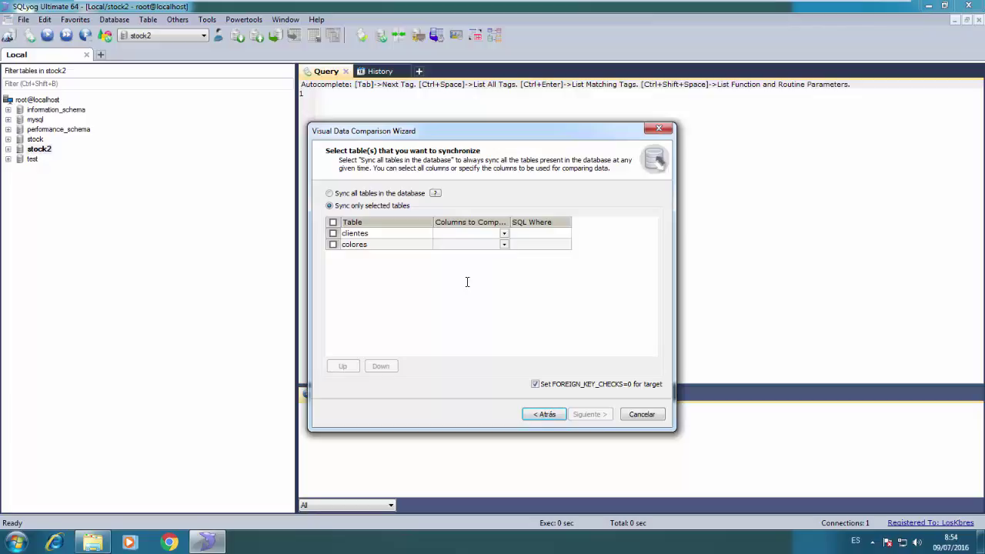
click(333, 222)
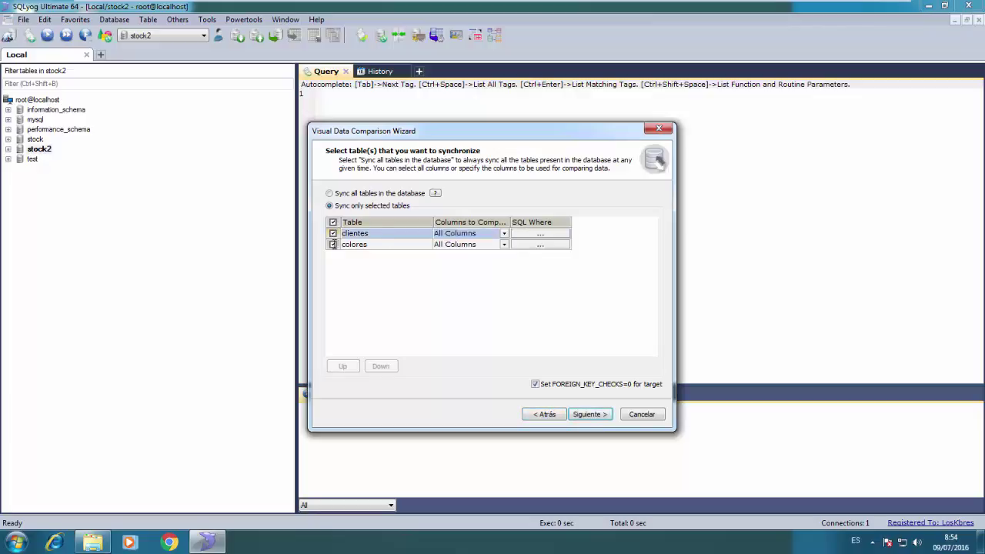
click(589, 414)
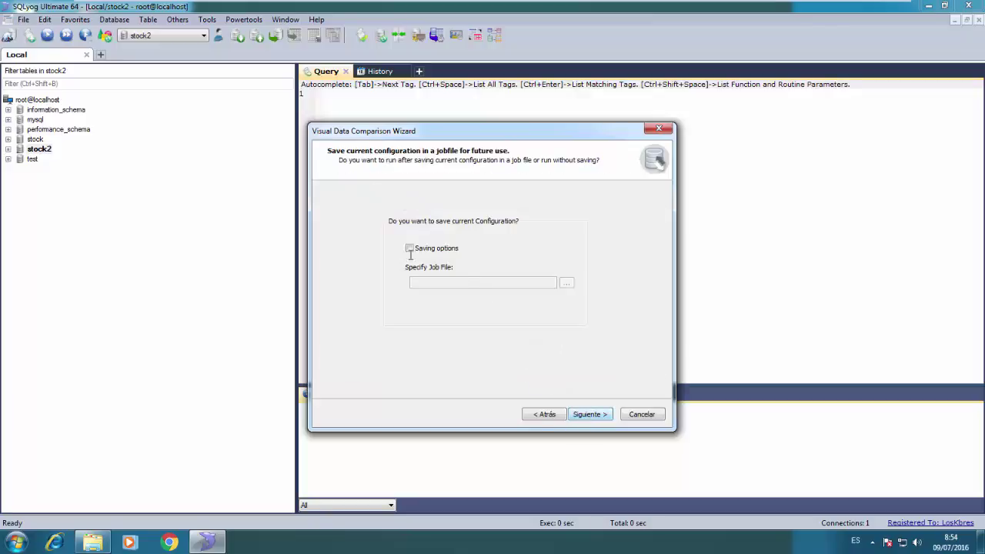
click(589, 413)
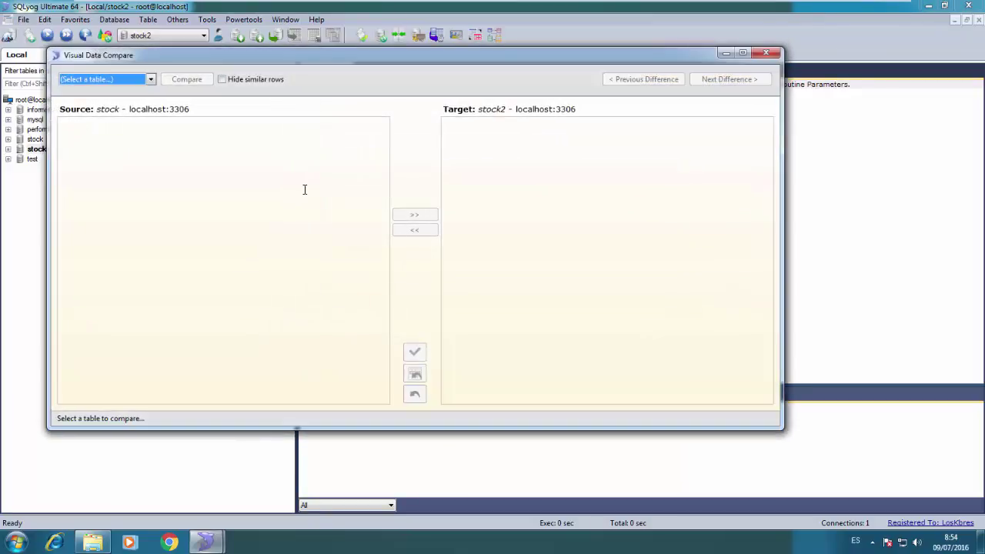
Compare clientes, copy all three rows from stock into stock2, and re-compare to confirm no differences
click(132, 79)
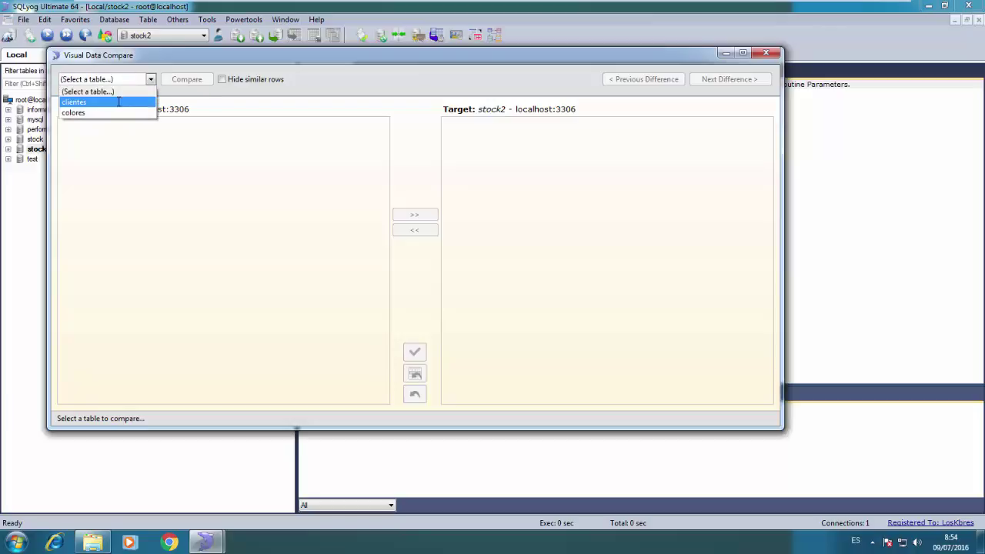
click(118, 102)
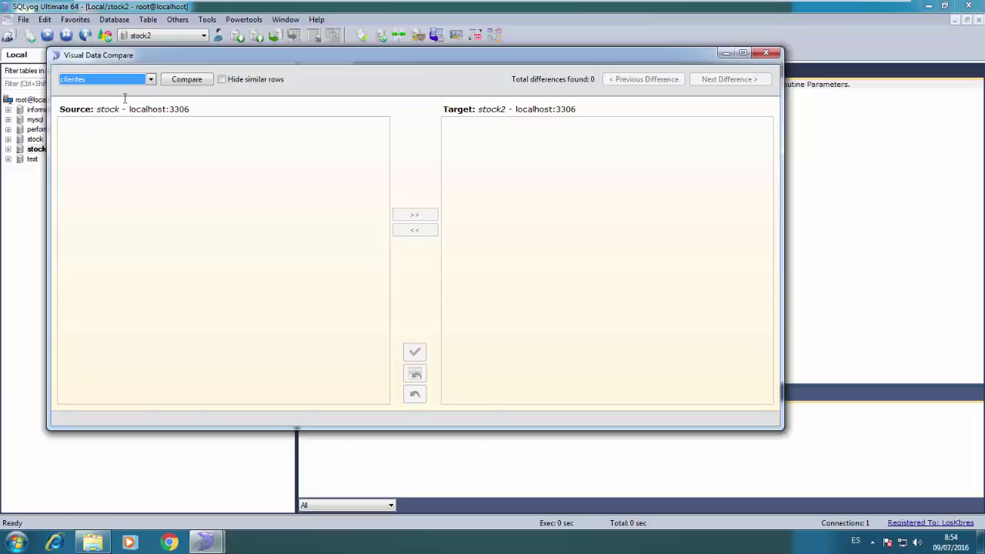
click(179, 80)
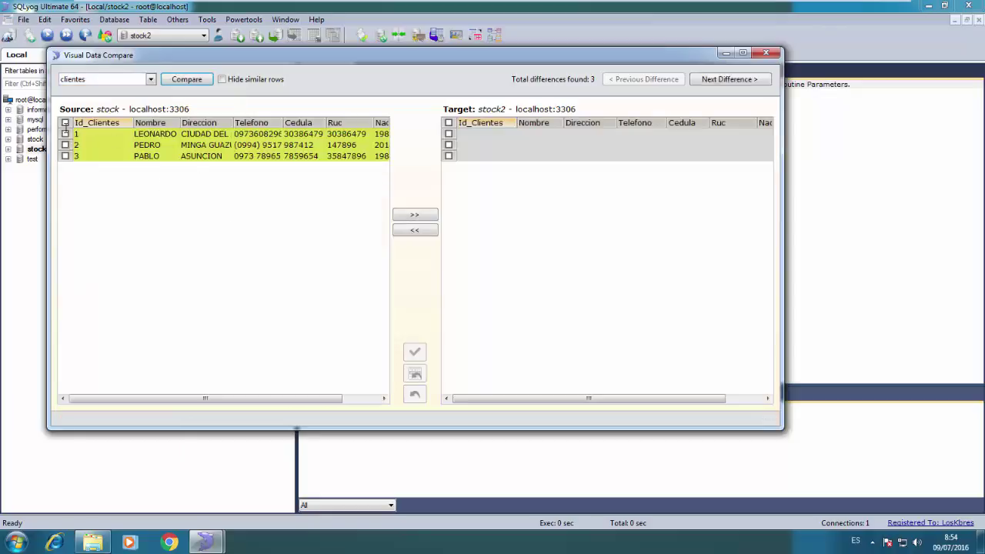
click(66, 133)
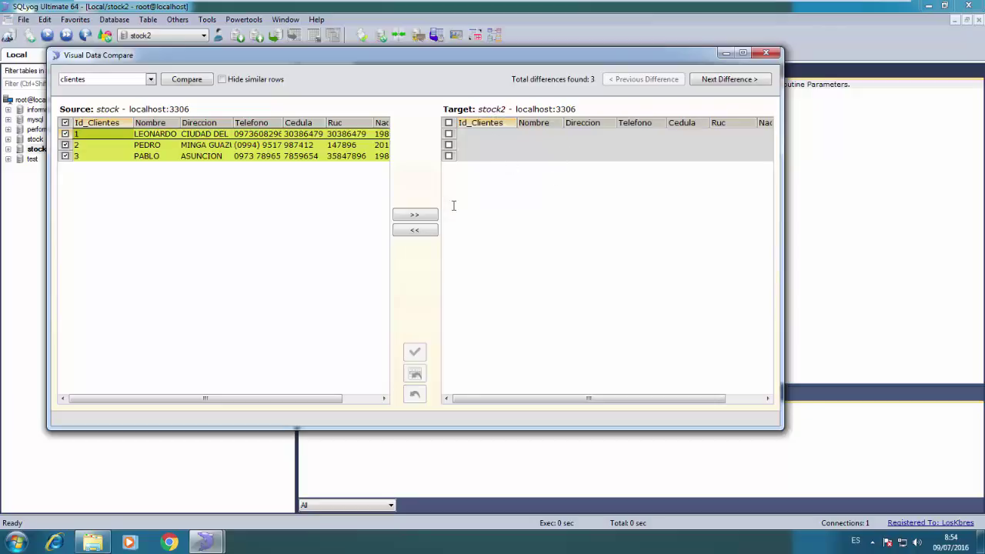
click(427, 216)
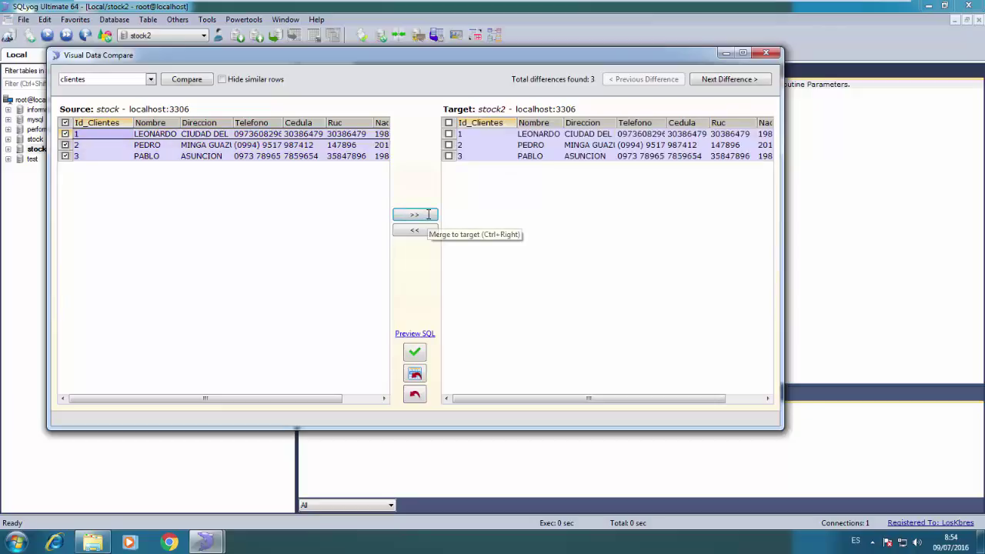
click(419, 351)
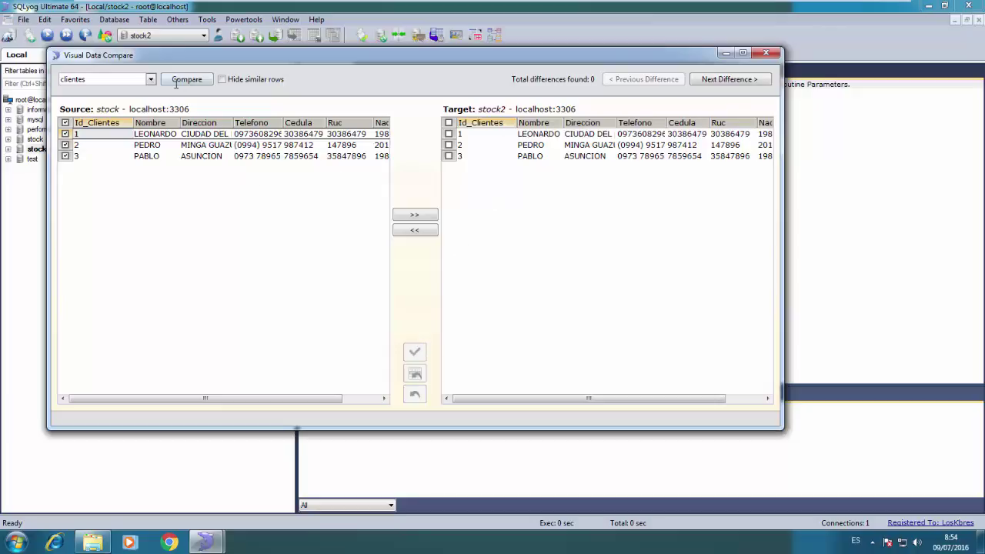
click(172, 80)
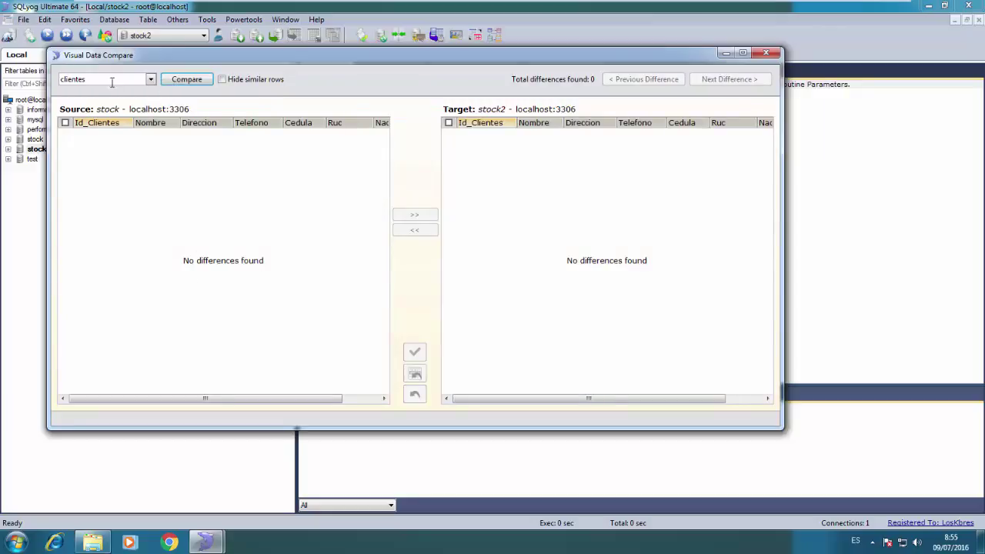
click(111, 80)
Compare colores, copy the AZUL row into stock2 after previewing its INSERT SQL, and re-compare
click(105, 111)
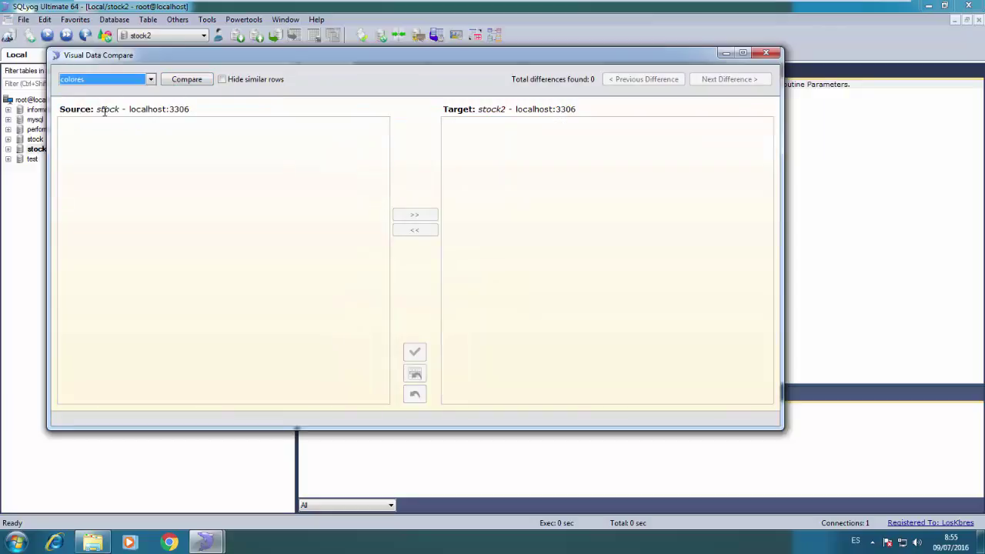
click(186, 79)
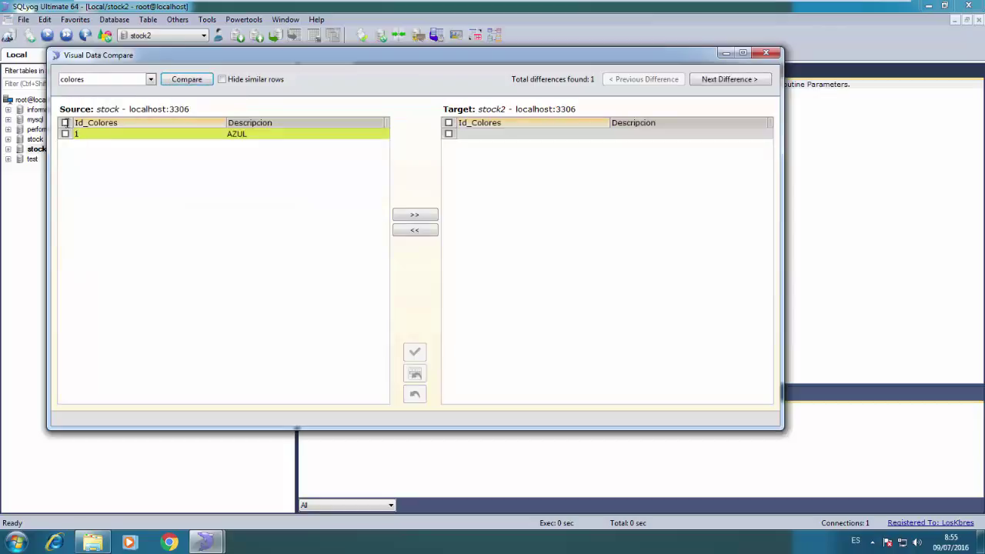
click(415, 214)
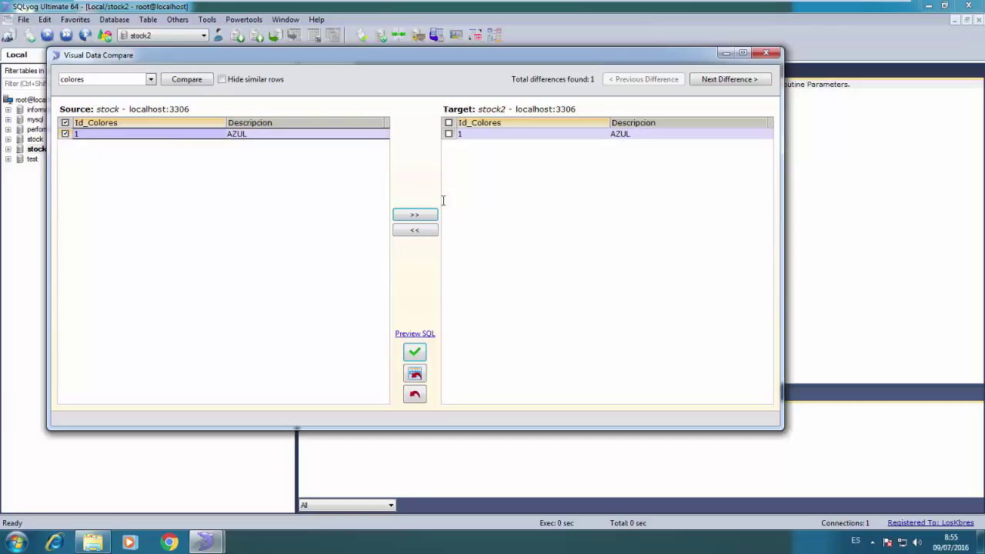
click(415, 333)
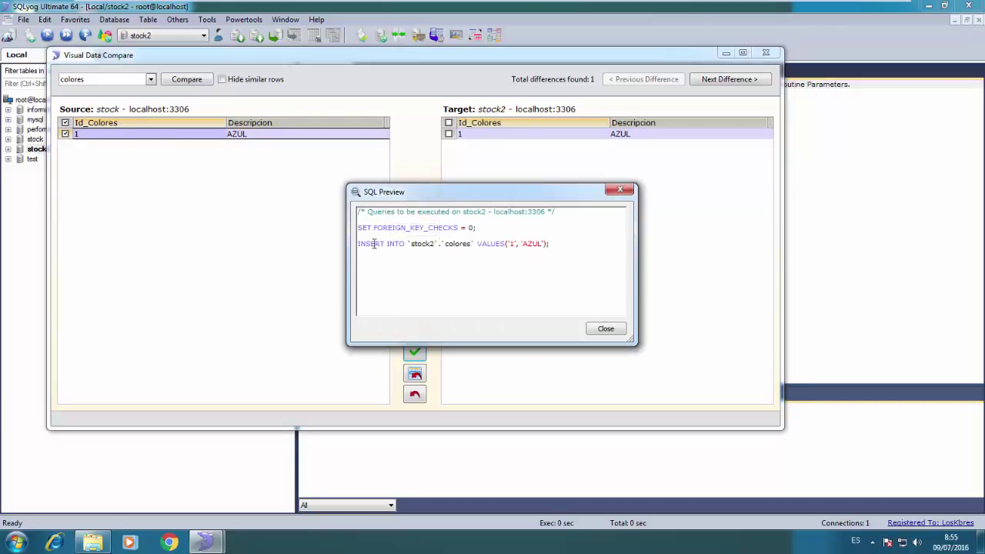
click(605, 329)
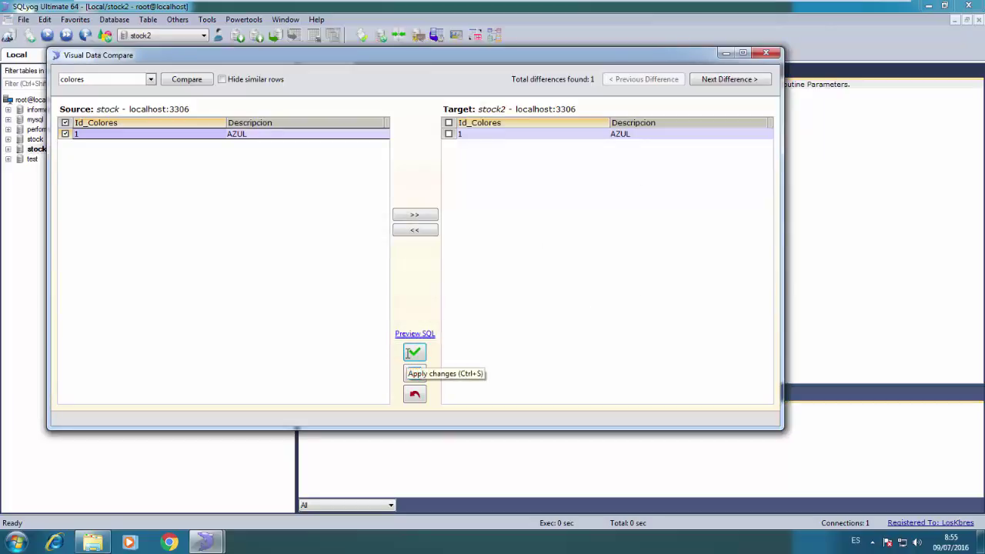
click(412, 353)
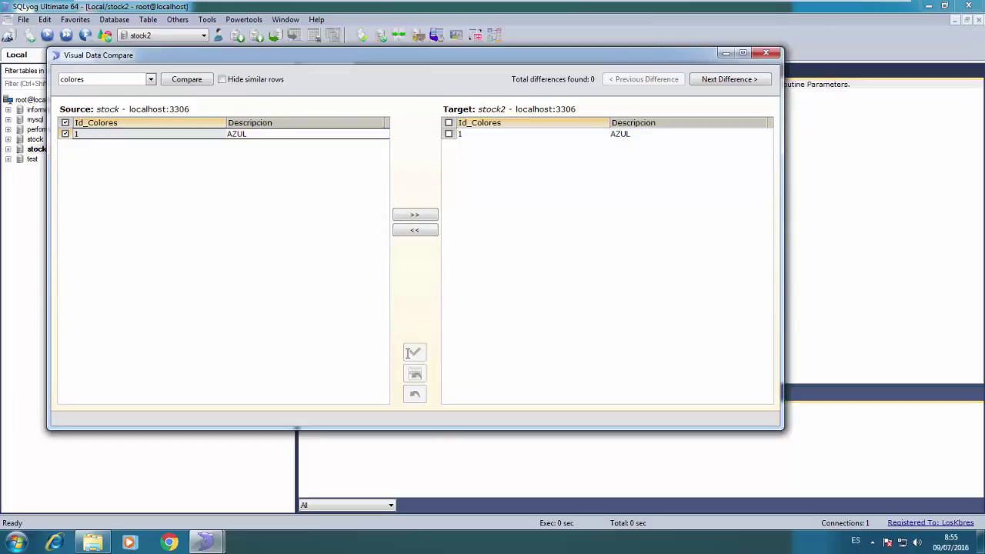
click(201, 81)
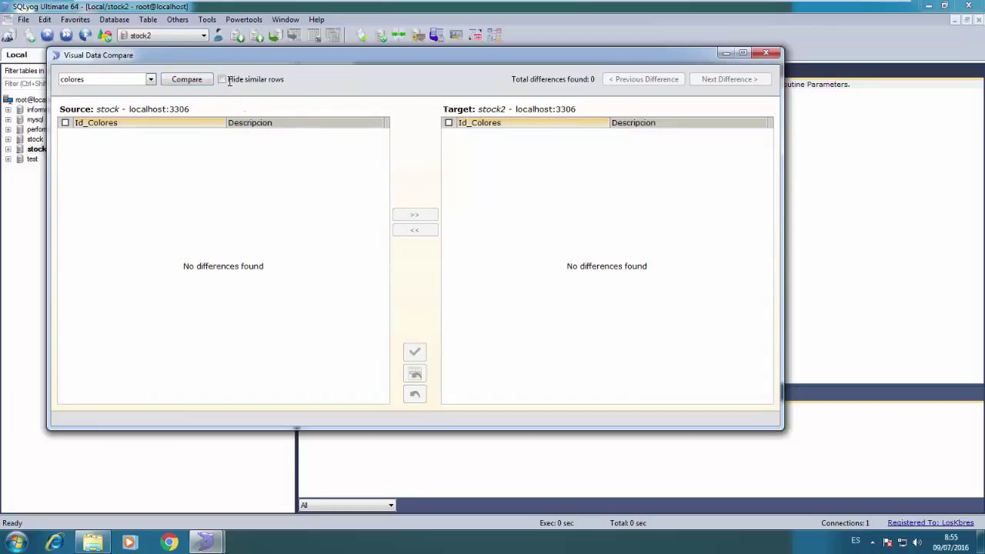
click(222, 79)
Close the Visual Data Compare window and quit SQLyog
click(765, 52)
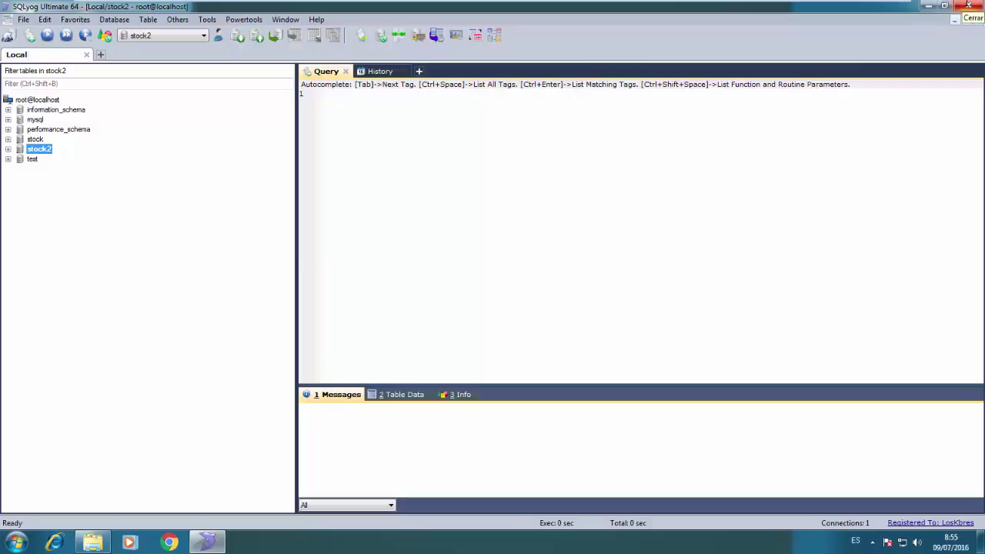
click(968, 5)
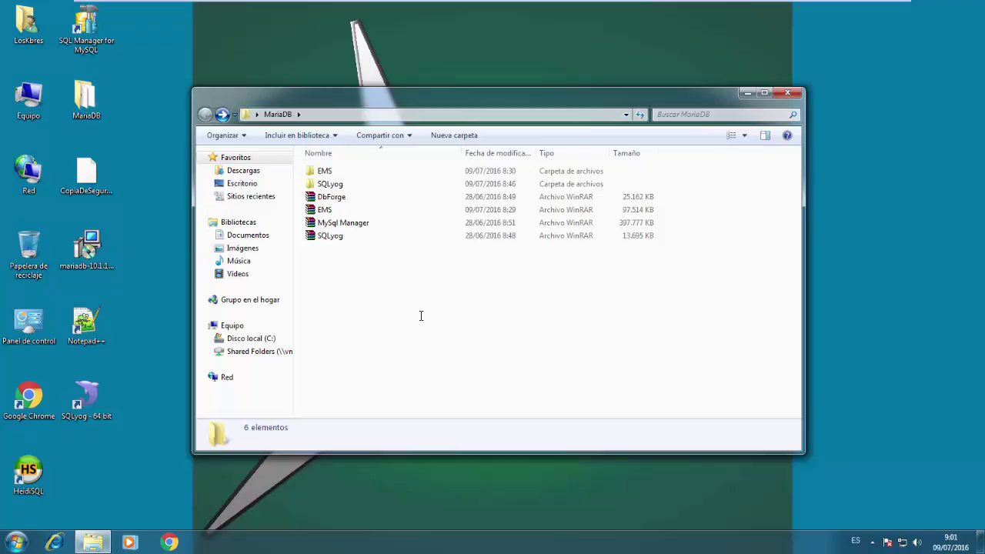
Extract the MySql Manager archive into a MySql Manager folder and open its nested MySql Manager folder
click(348, 222)
right_click(348, 221)
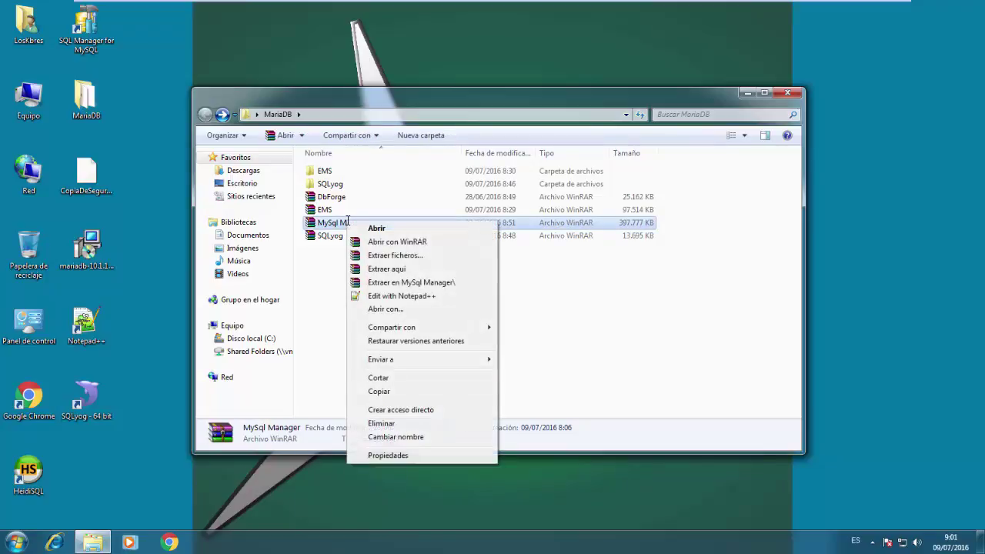
click(375, 280)
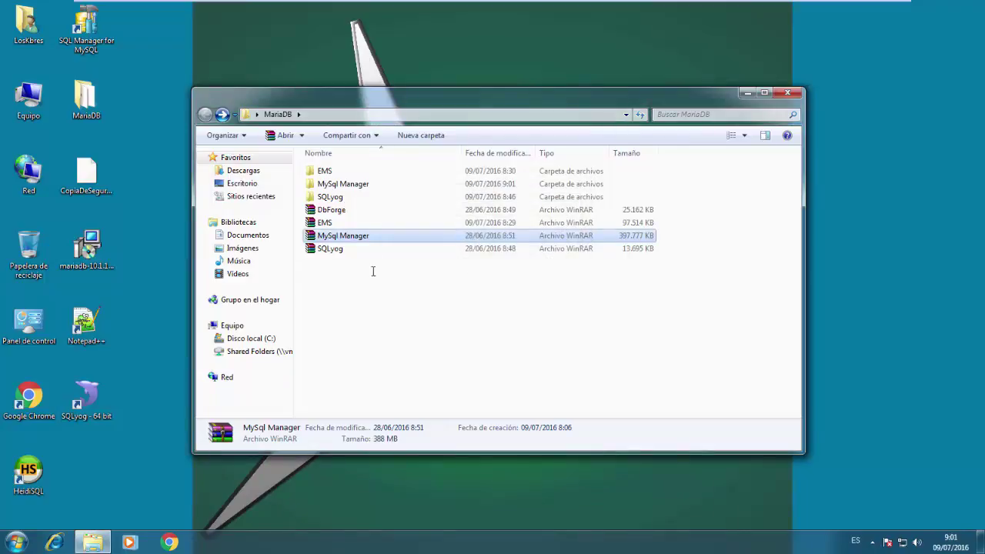
double_click(356, 184)
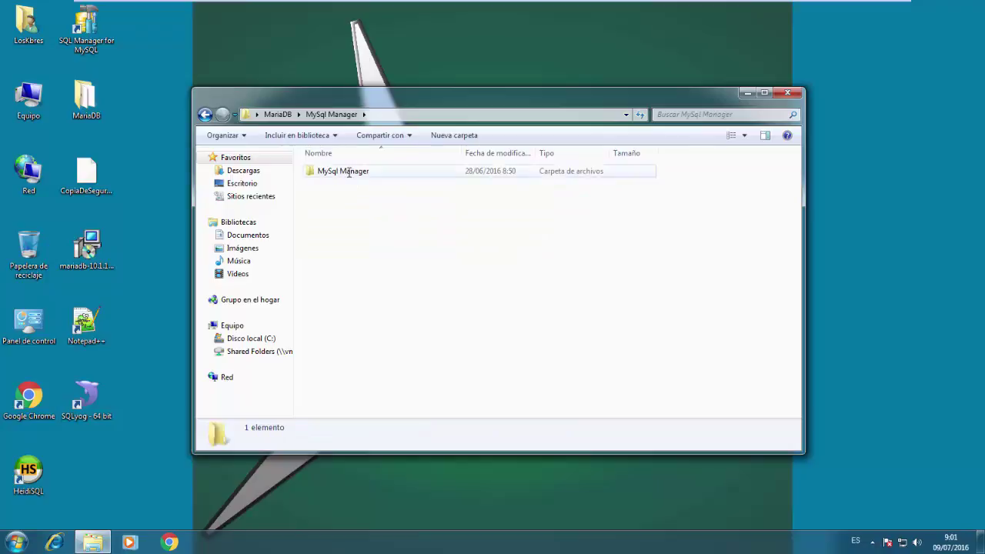
double_click(354, 171)
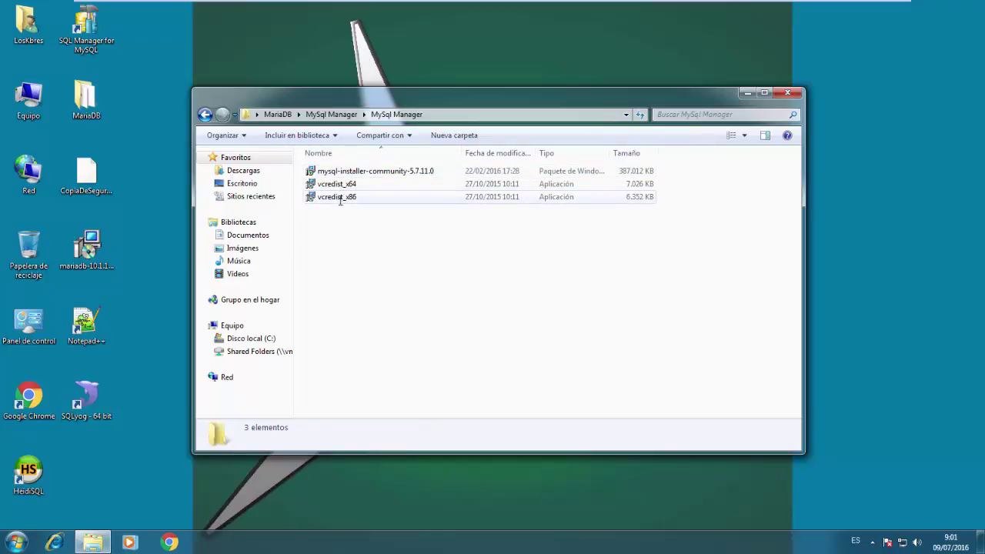
mouse_move(343, 200)
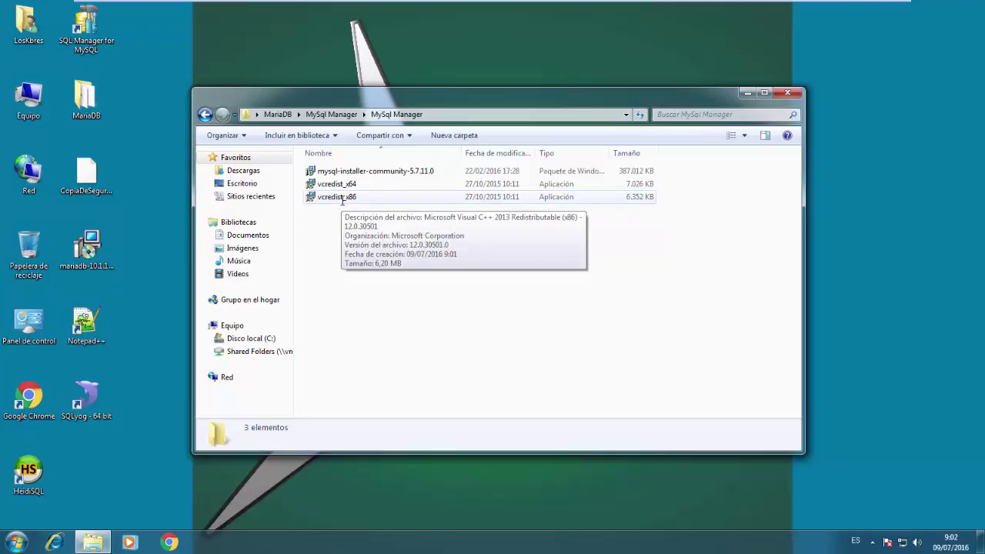
Install the Visual C++ 2013 x64 redistributable, then launch mysql-installer-community-5.7.11.0
double_click(345, 184)
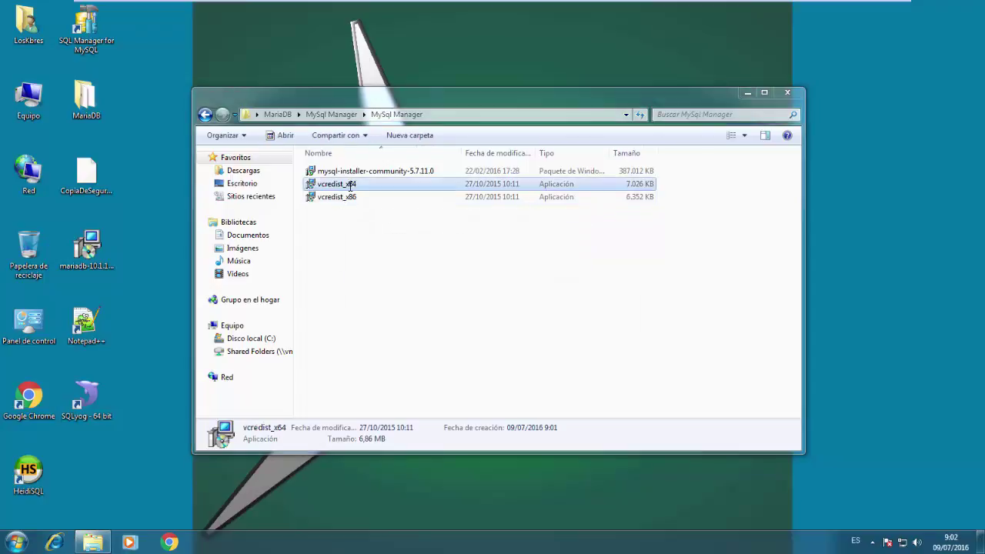
click(463, 321)
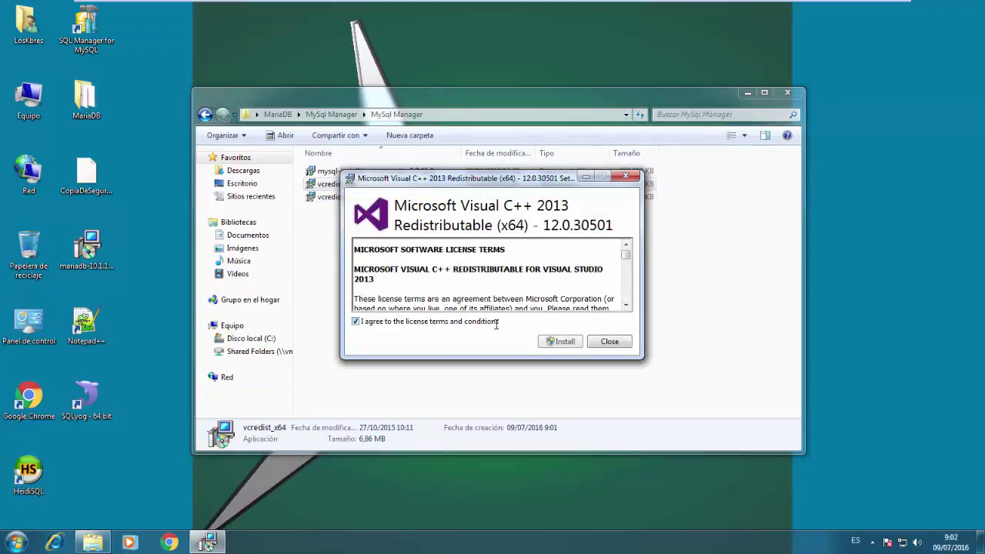
click(560, 341)
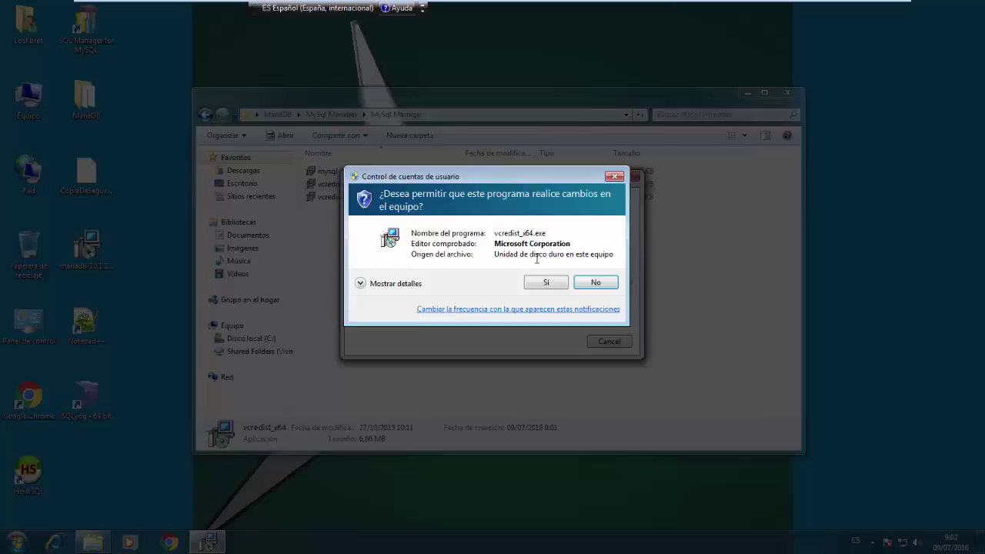
click(544, 282)
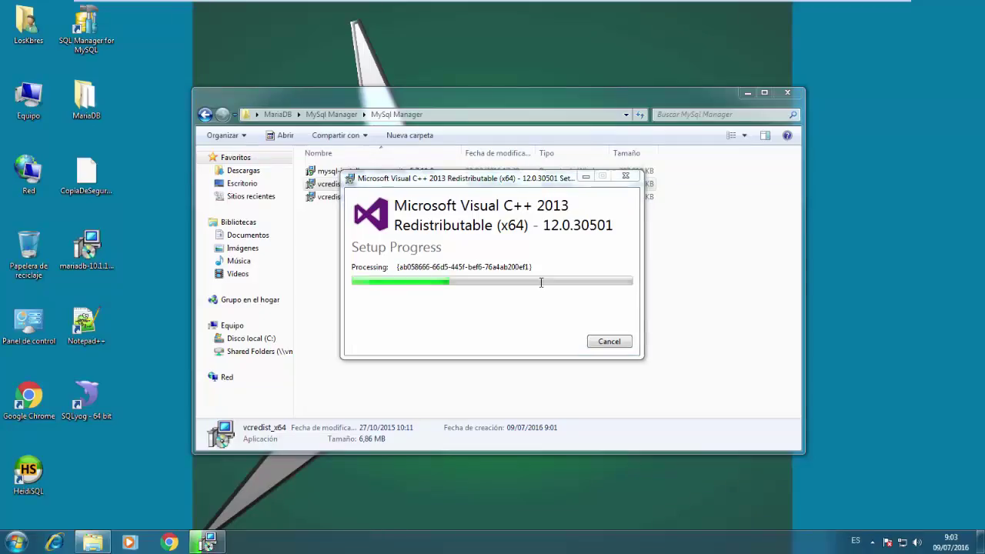
click(607, 340)
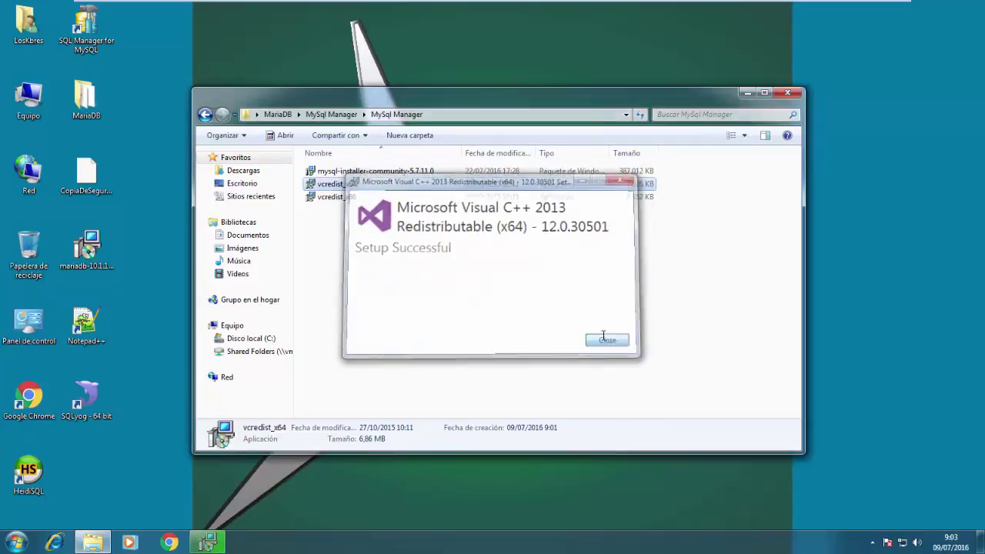
double_click(401, 172)
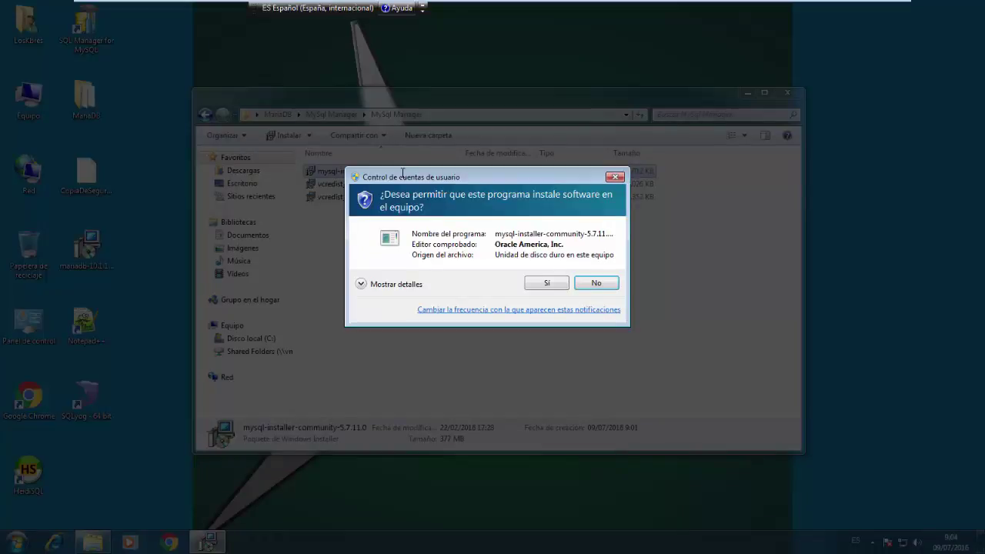
Allow the MySQL Installer to run, accept its license terms, and choose a Custom setup
click(534, 278)
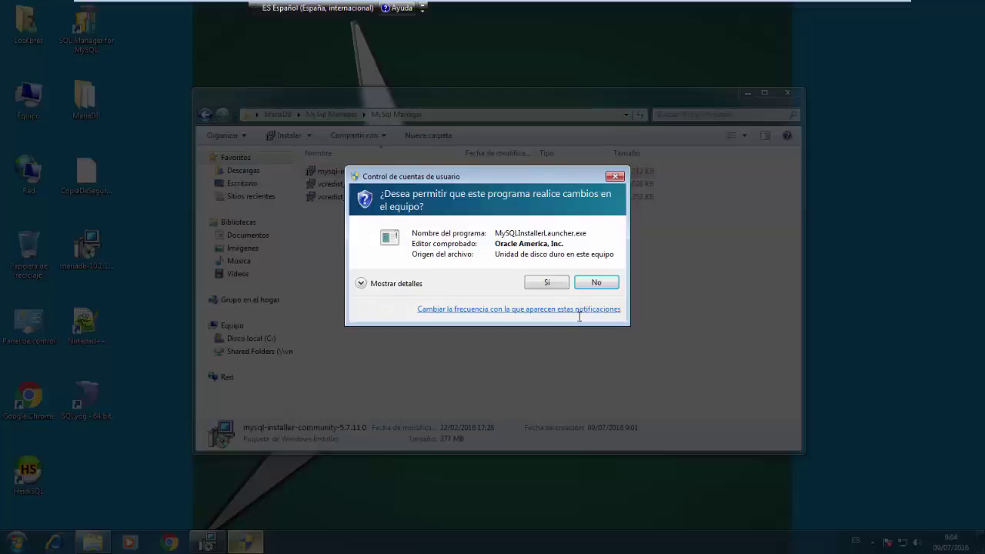
click(545, 282)
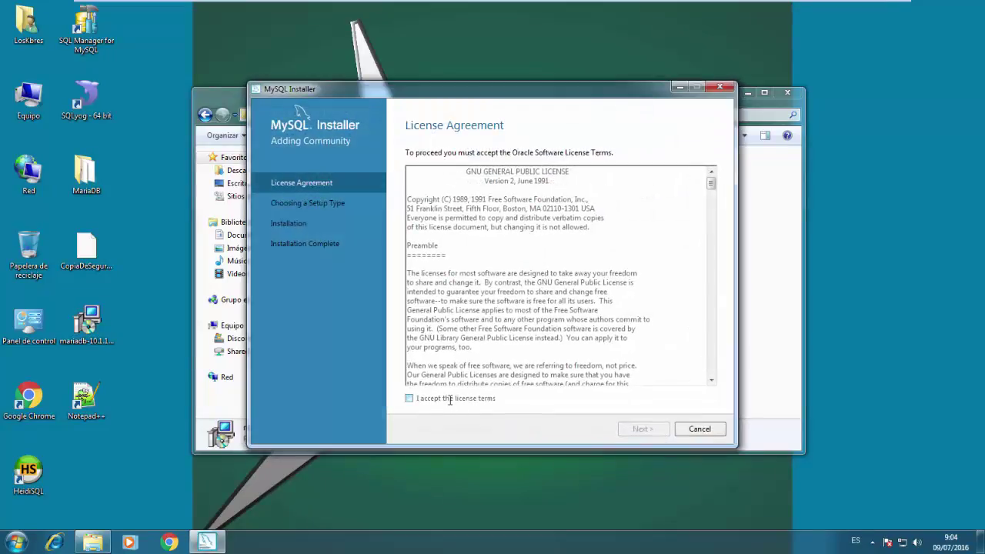
click(408, 398)
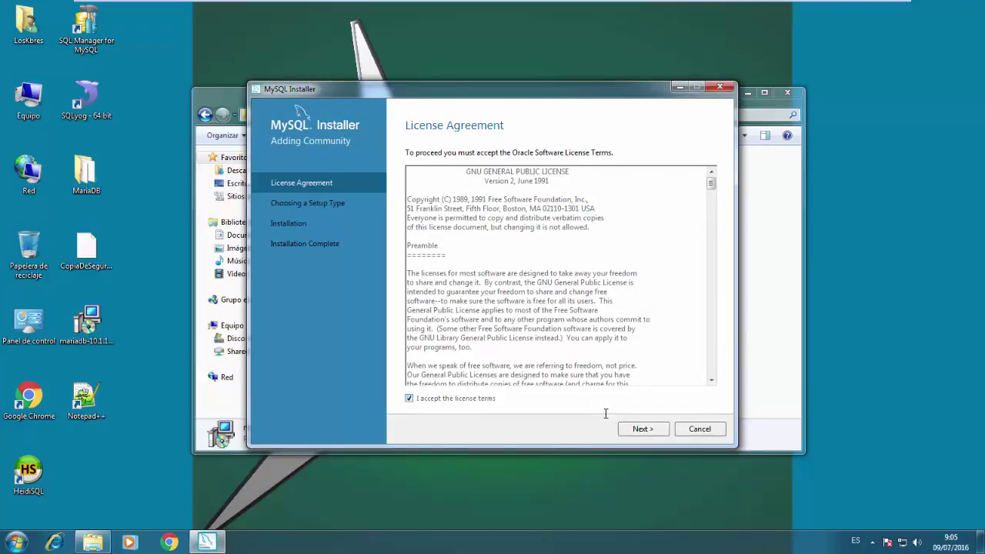
click(623, 427)
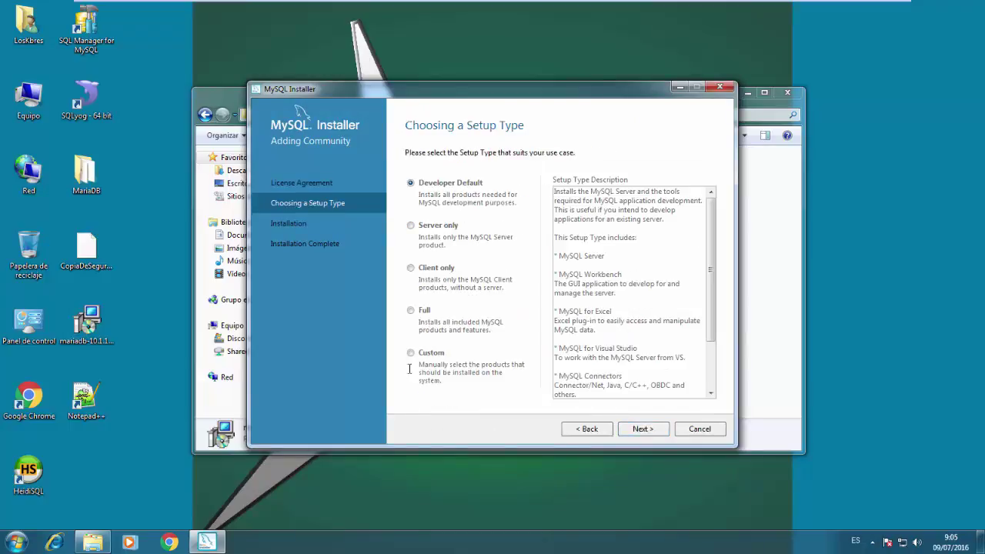
click(413, 352)
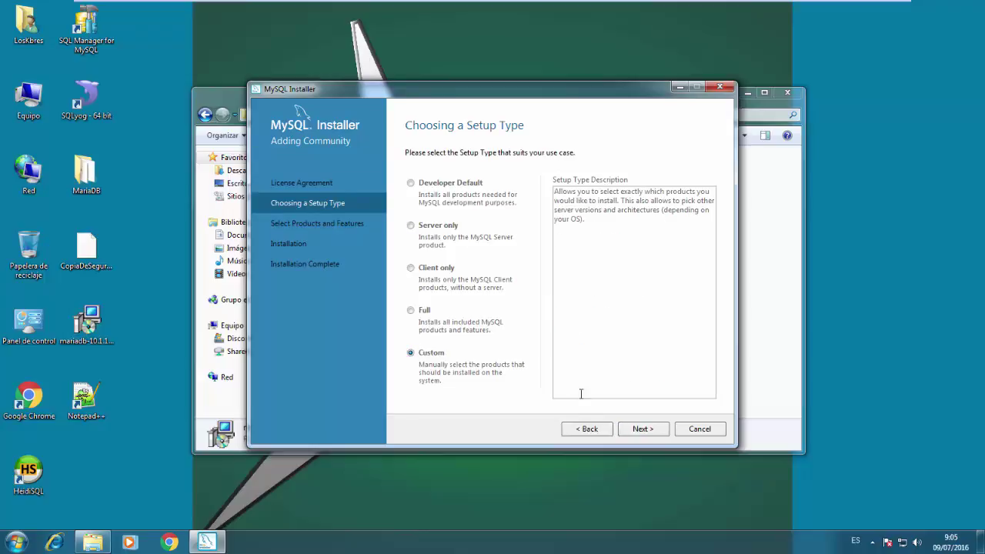
click(640, 431)
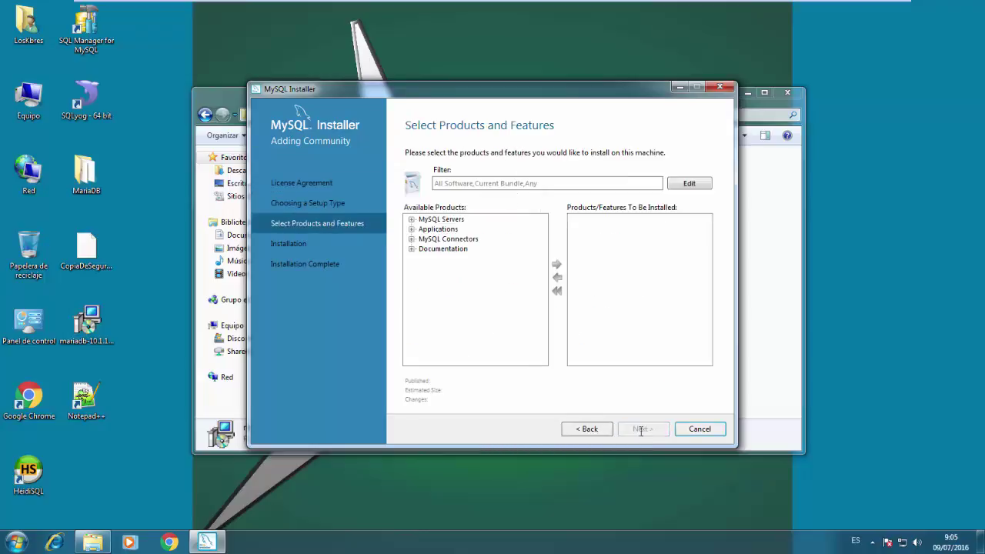
Browse the MySQL Servers, Connectors and Documentation categories, then collapse them again
click(411, 220)
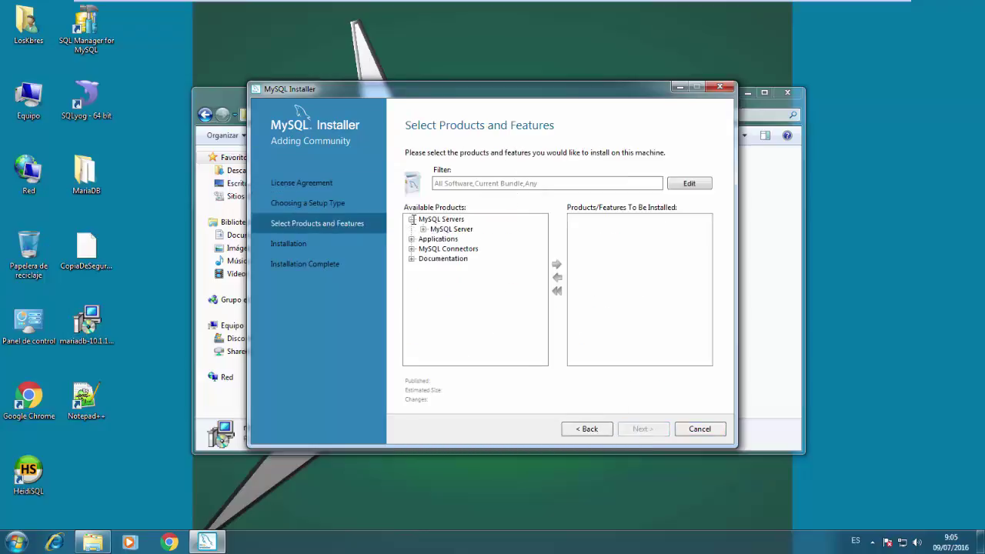
click(423, 228)
click(434, 239)
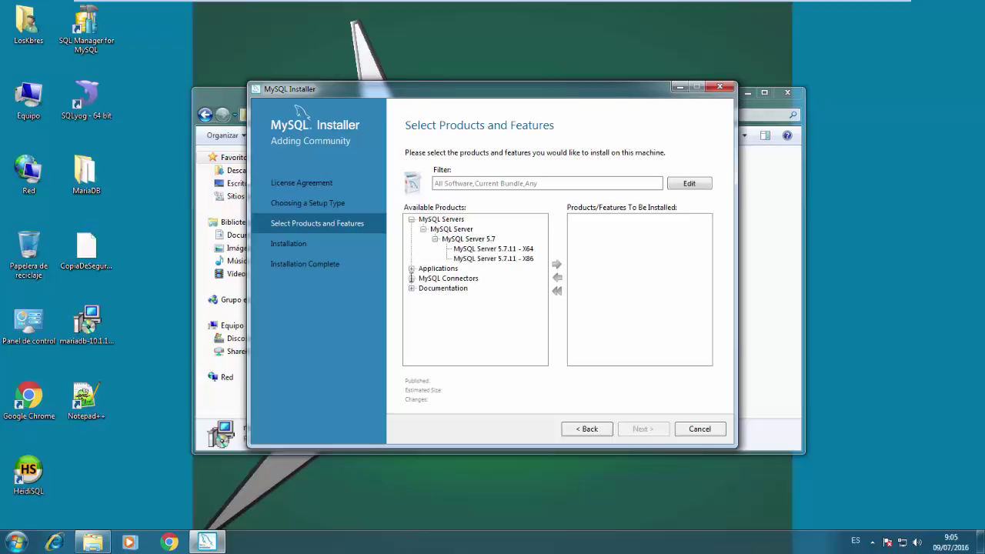
click(411, 277)
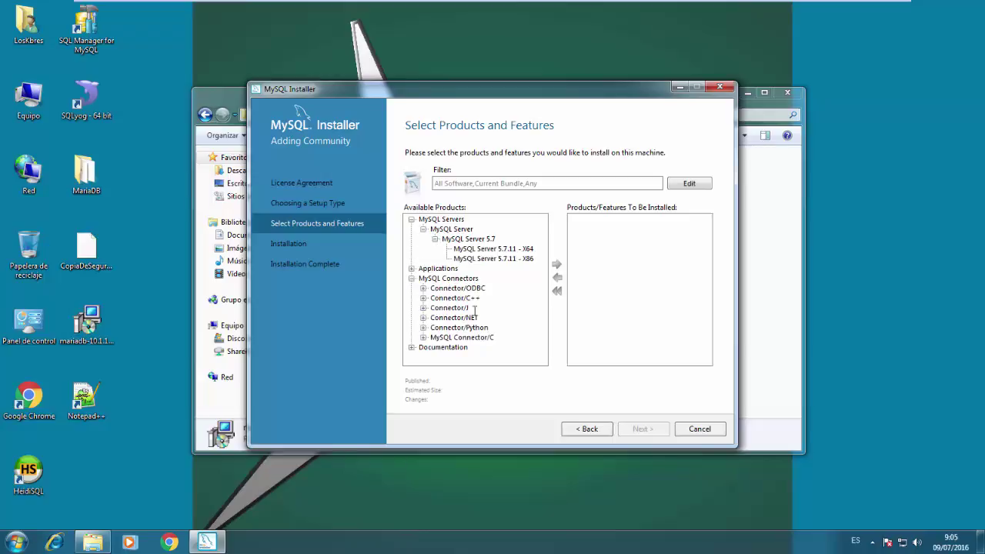
click(413, 347)
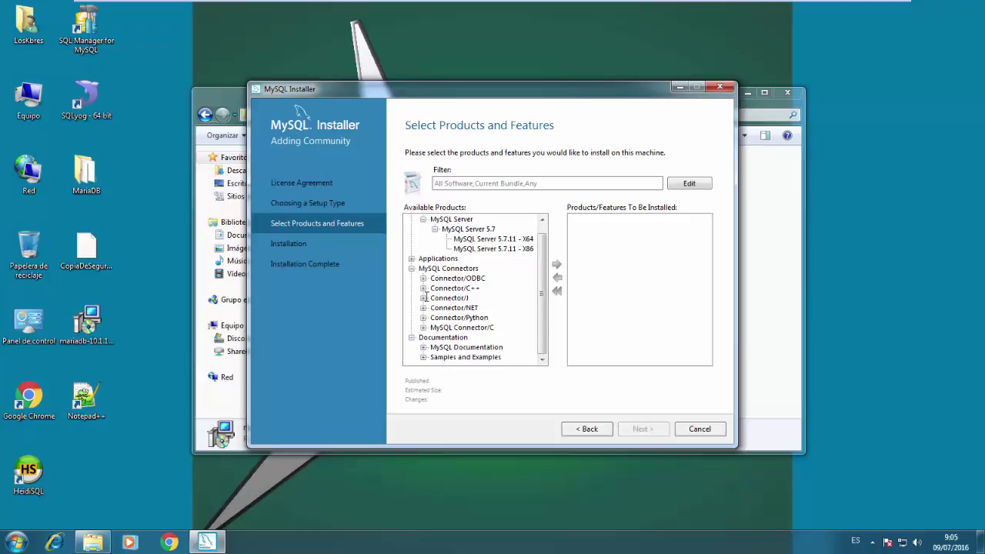
click(412, 268)
click(411, 288)
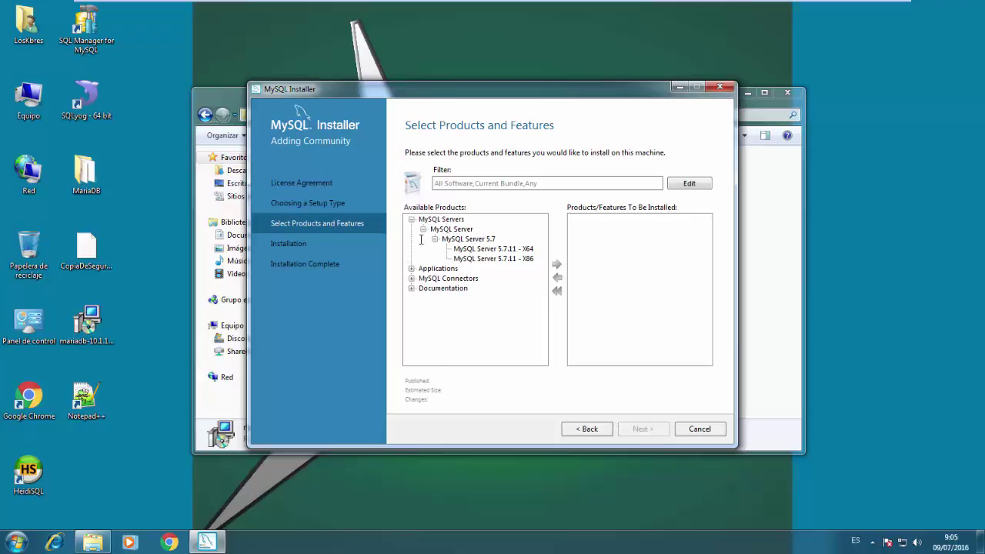
click(411, 219)
Add MySQL Workbench 6.3.6 - X64 from Applications to the install list and show its features
click(412, 229)
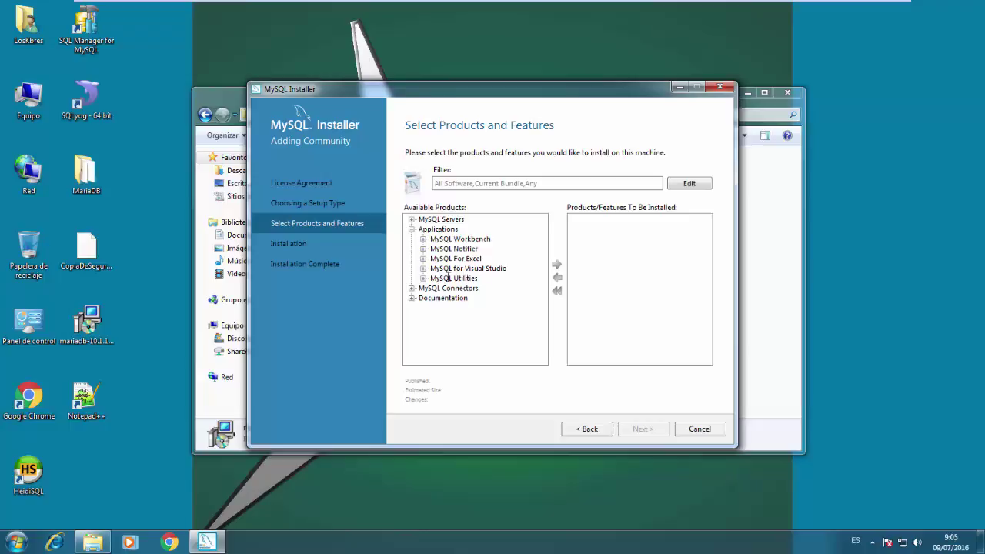
click(424, 239)
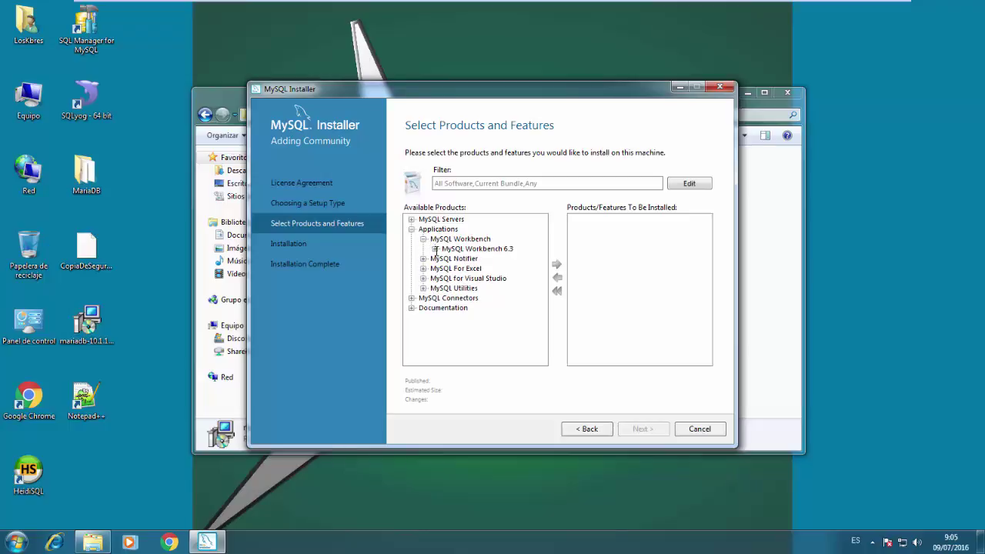
click(436, 250)
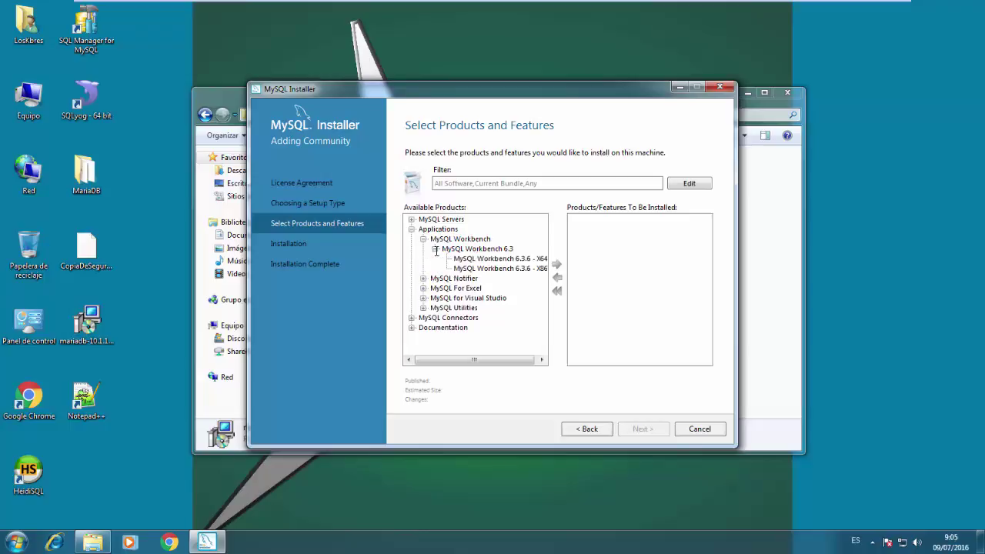
click(526, 259)
click(555, 264)
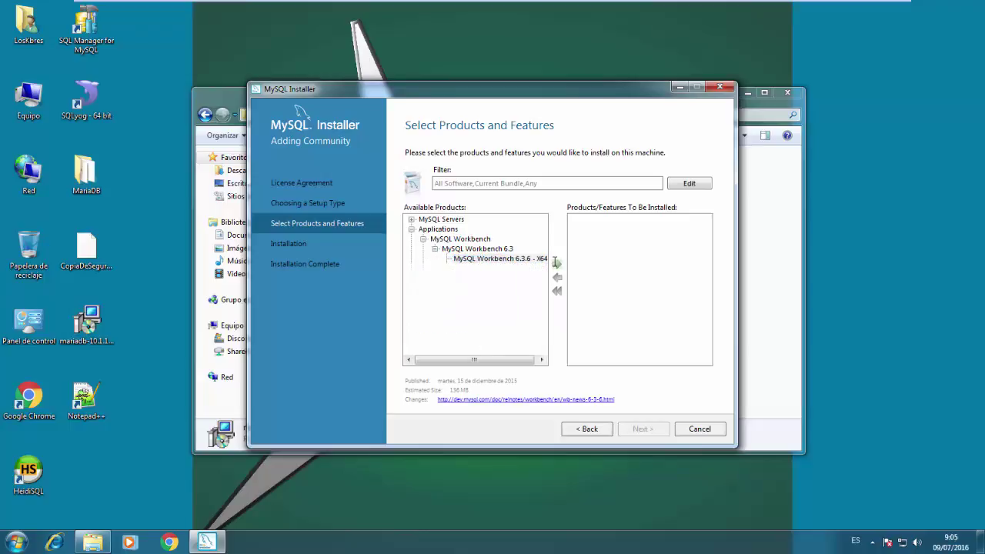
click(575, 220)
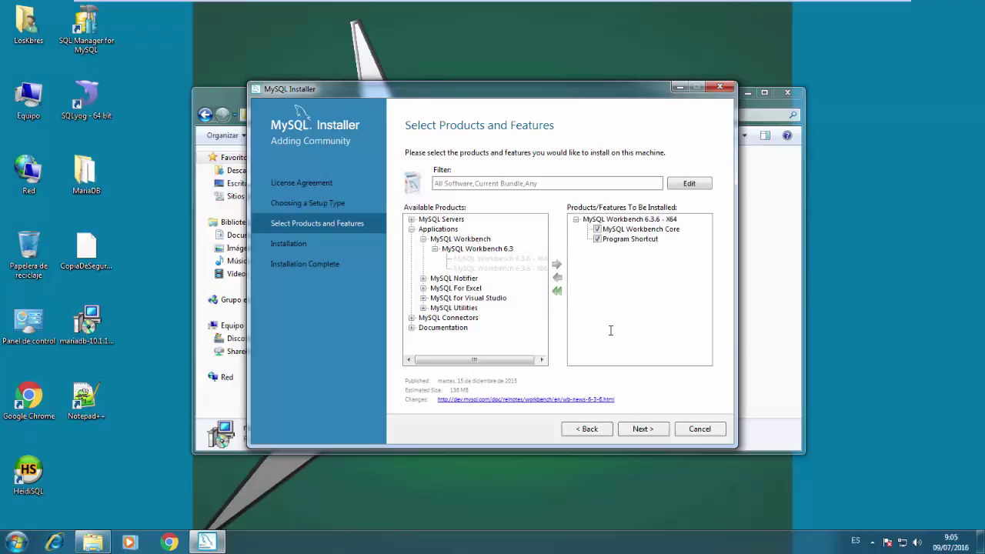
Run the MySQL Workbench 6.3.6 installation and finish setup so Workbench launches afterwards
click(638, 428)
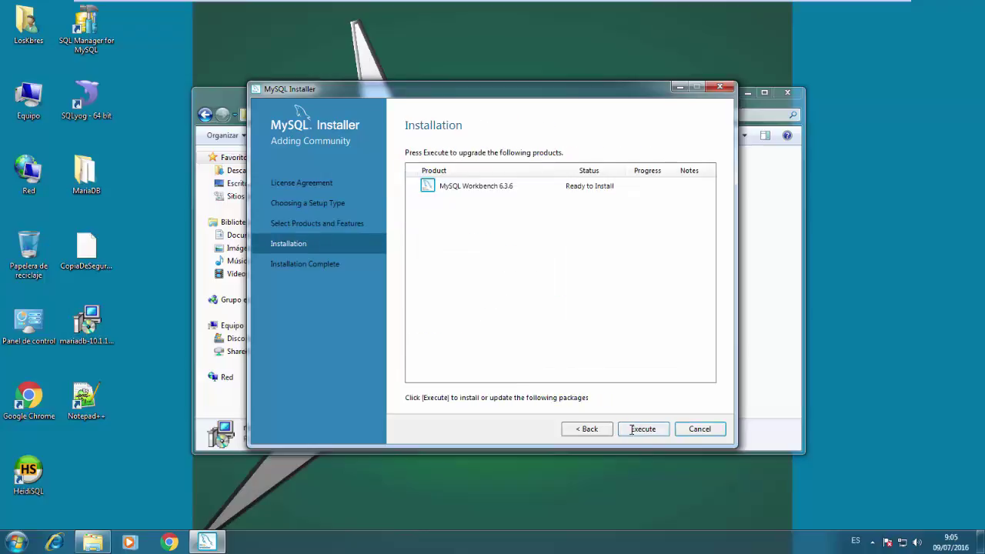
click(644, 429)
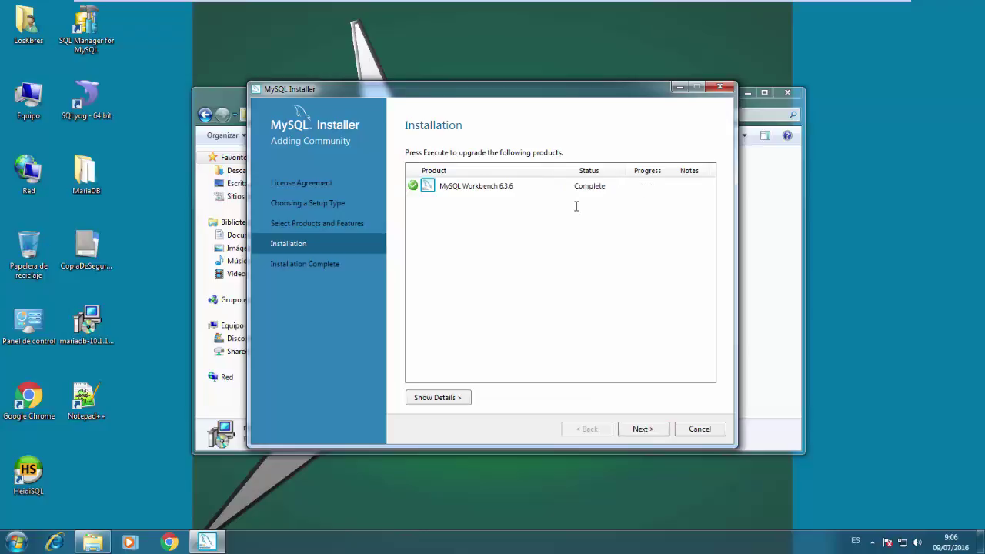
click(642, 428)
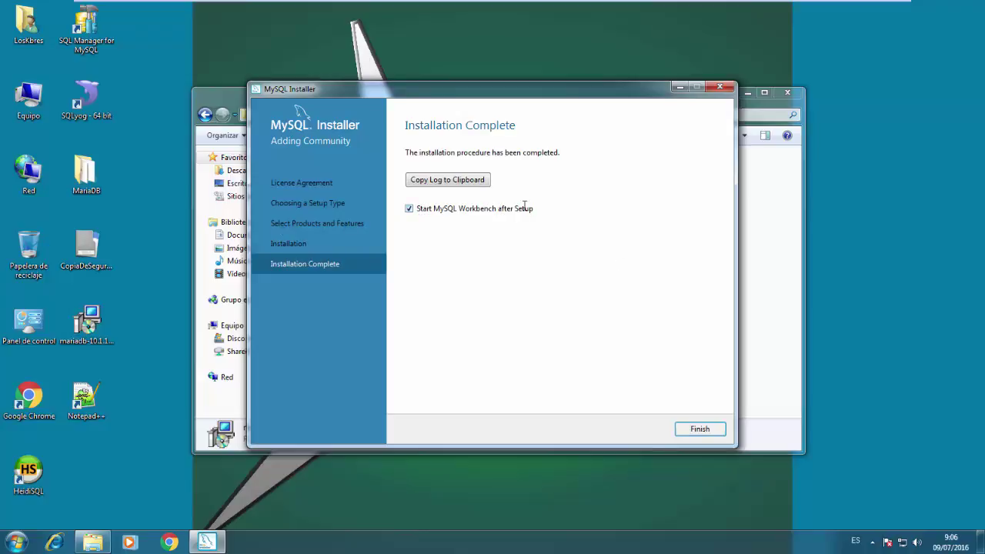
click(692, 428)
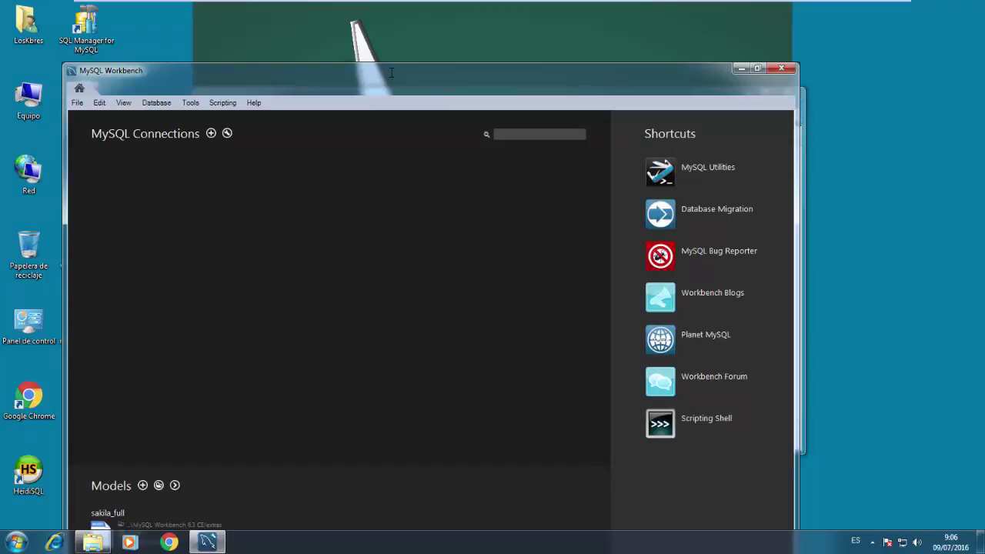
Maximize Workbench and create a connection named Local with hostname localhost
double_click(389, 72)
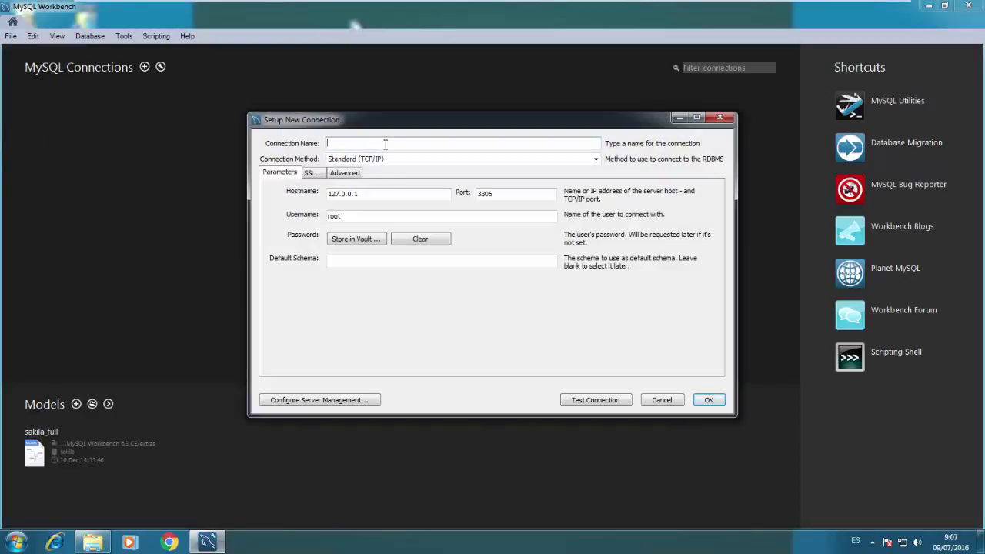
text(Loca)
key(Tab)
key(Tab)
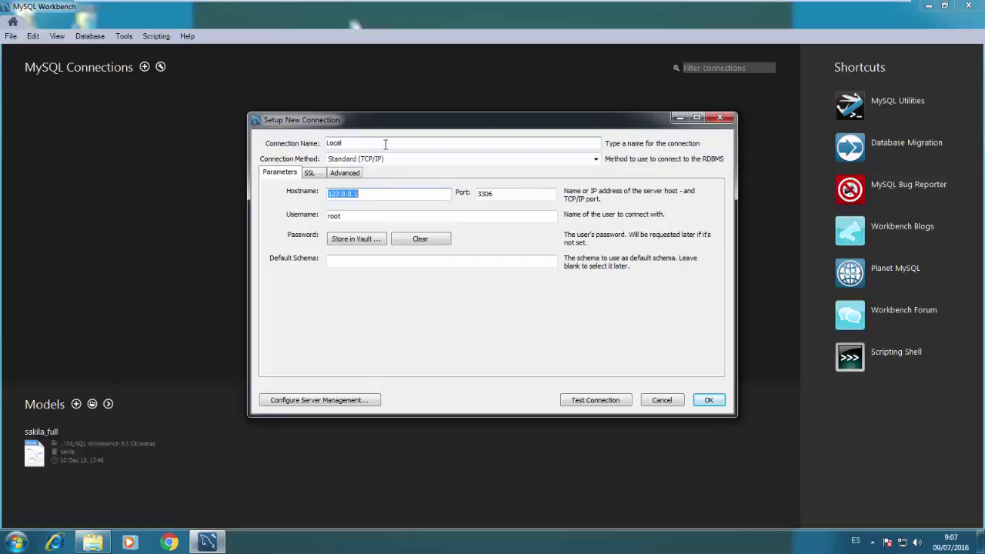
text(localh)
key(Tab)
key(Tab)
key(Tab)
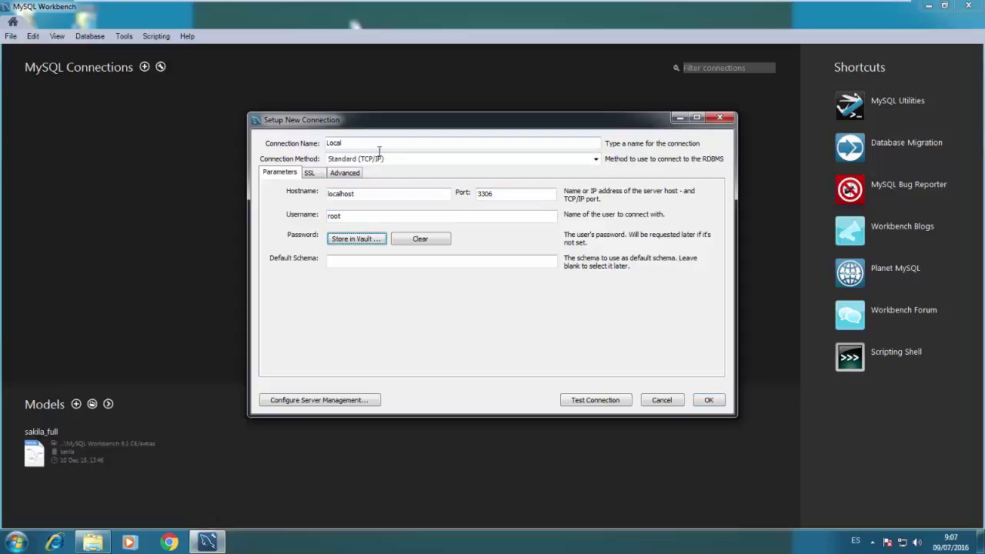
Store the root password in the vault, test the connection despite the version warning, and save it
click(338, 240)
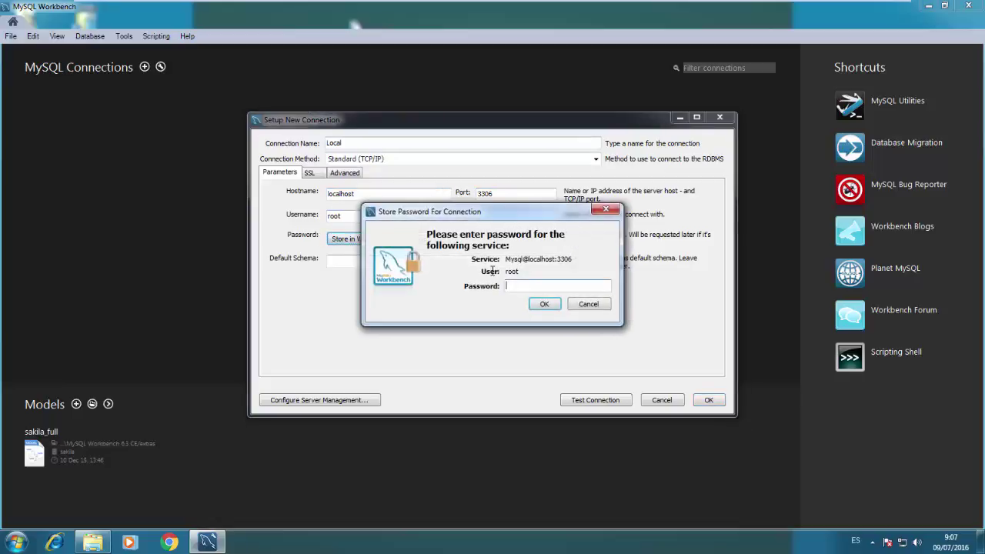
text(******)
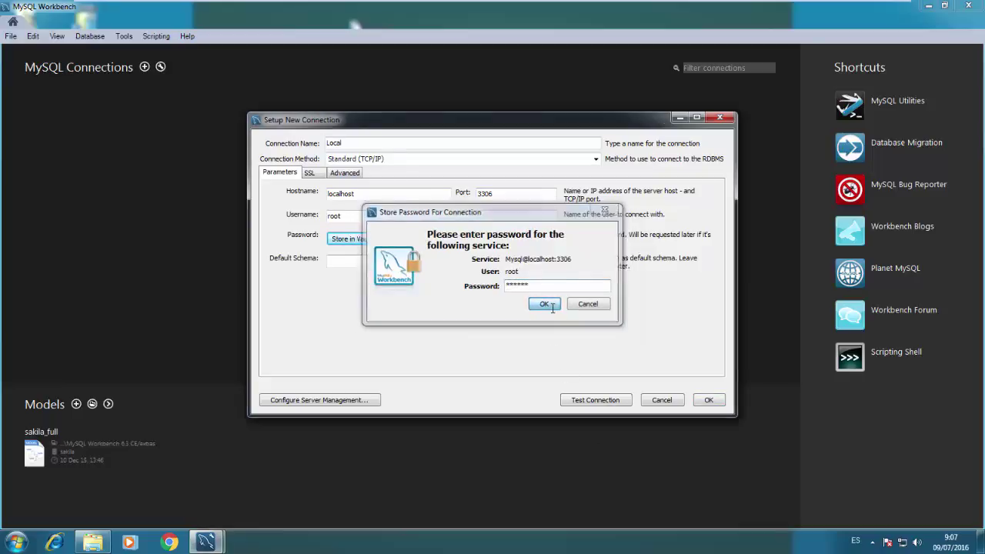
click(544, 304)
click(613, 402)
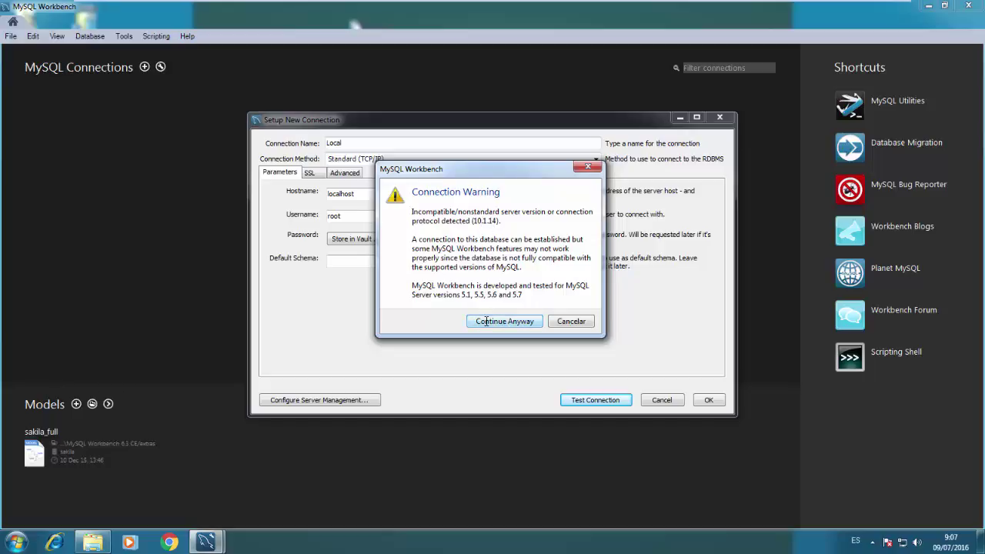
click(486, 321)
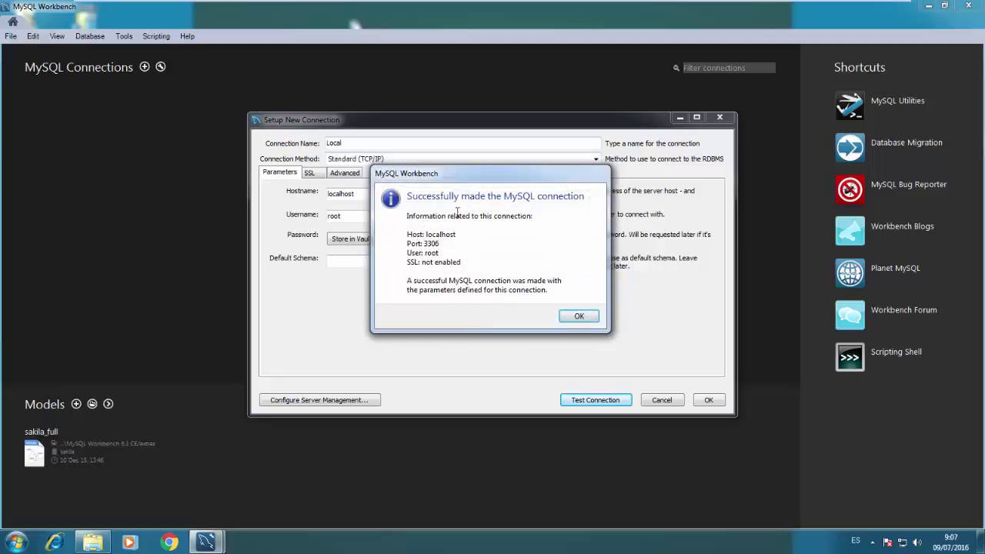
click(572, 312)
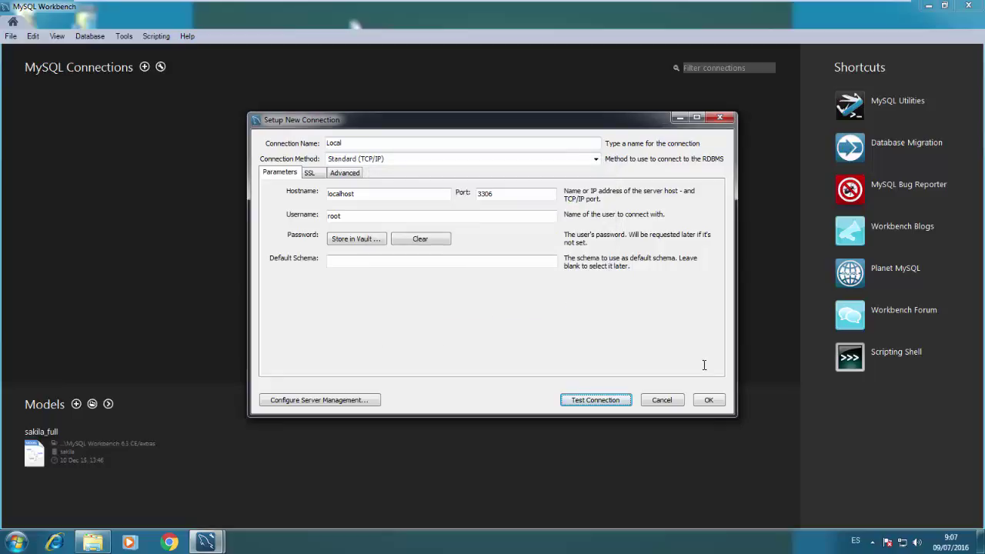
click(707, 399)
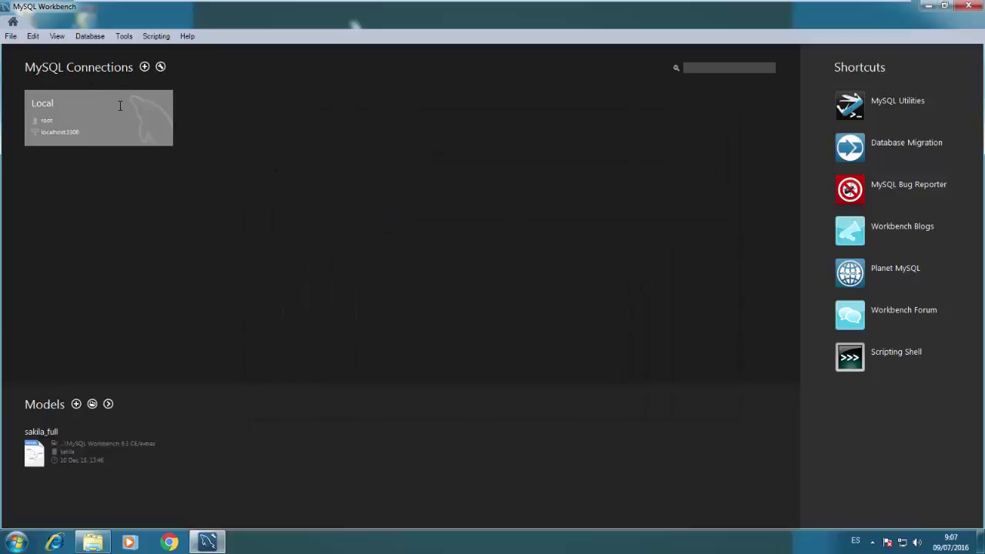
Open the Local connection in a SQL editor, continuing past the compatibility warning
click(119, 105)
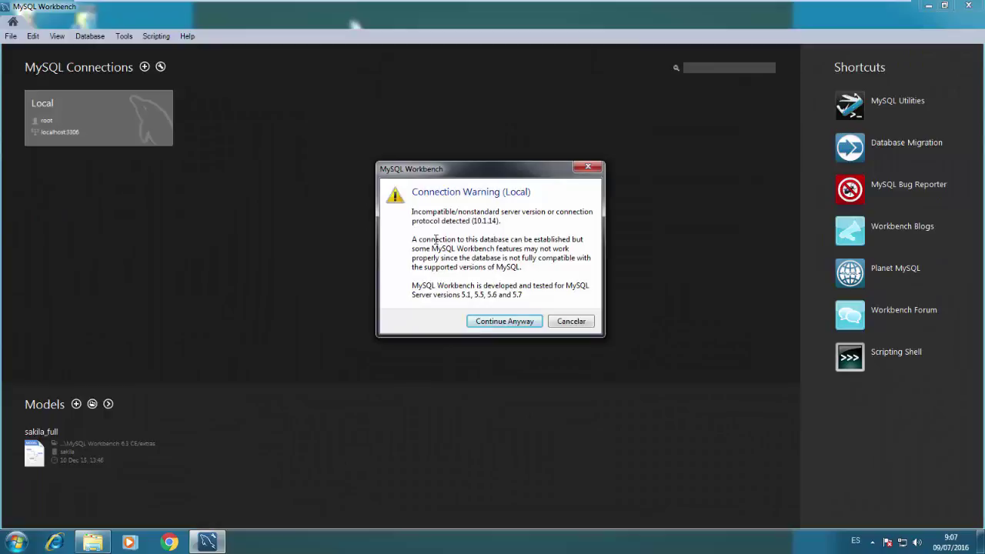
click(502, 321)
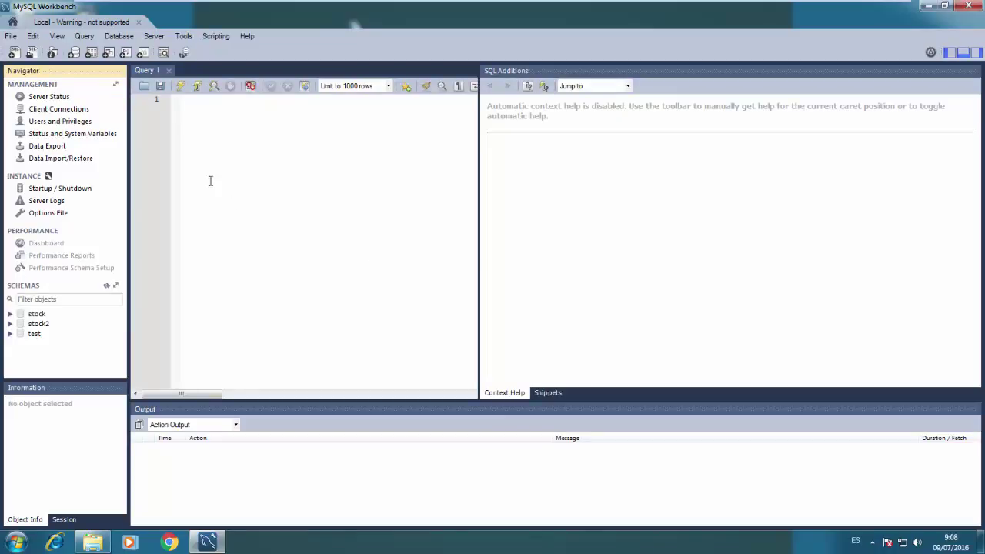
click(34, 37)
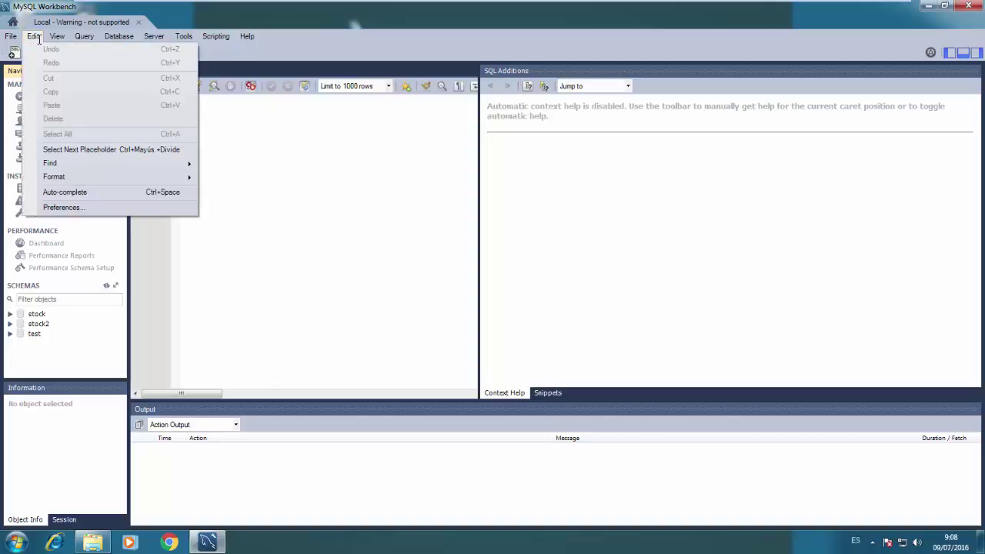
In Preferences' data export settings, browse to C:\Archivos de programa\MariaDB 10.1\bin for mysqldump
click(64, 207)
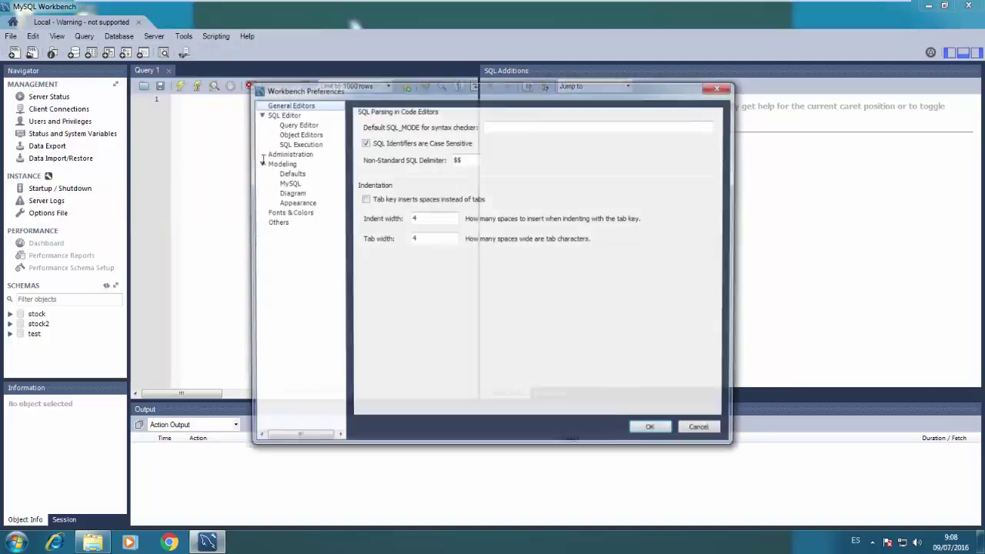
click(297, 153)
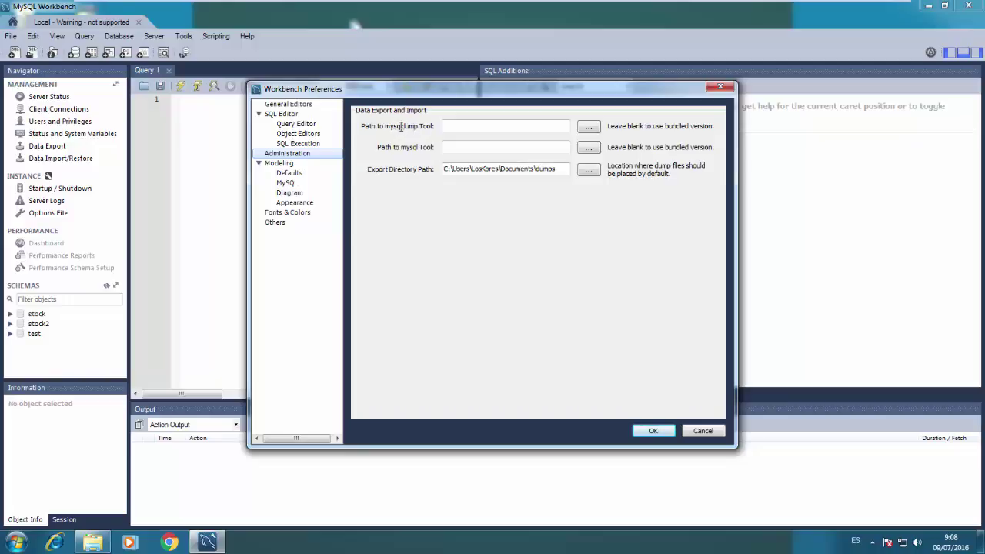
click(587, 127)
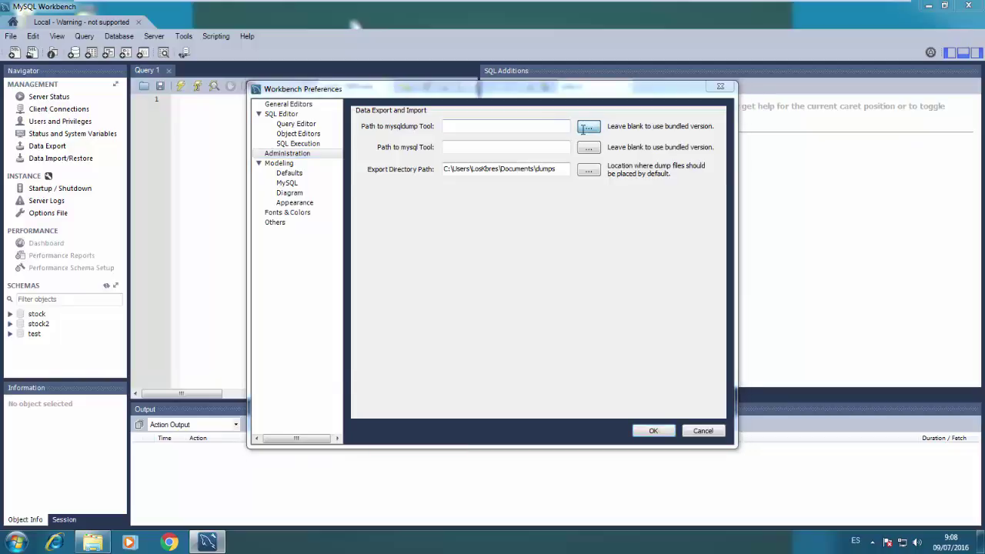
scroll(307, 261, down, 3)
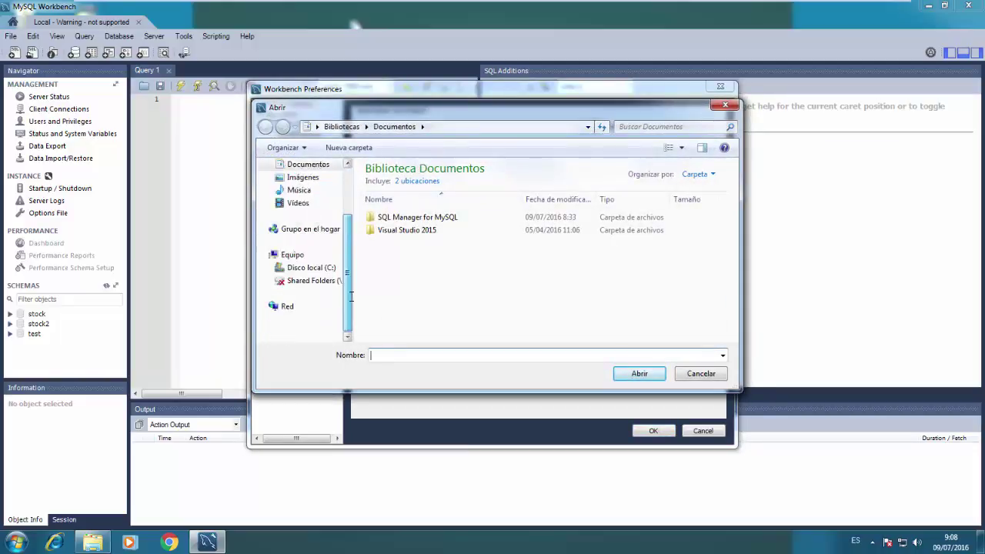
click(320, 293)
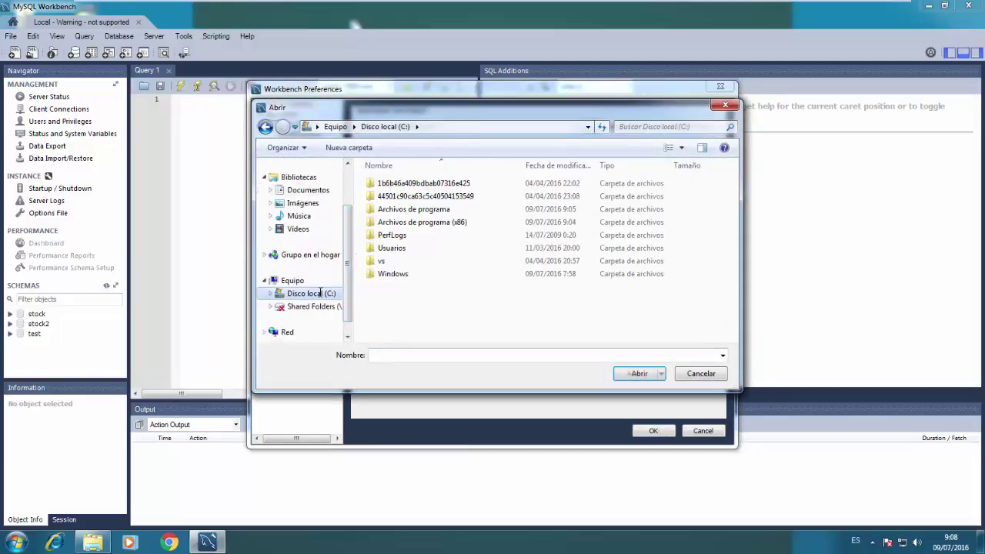
double_click(408, 209)
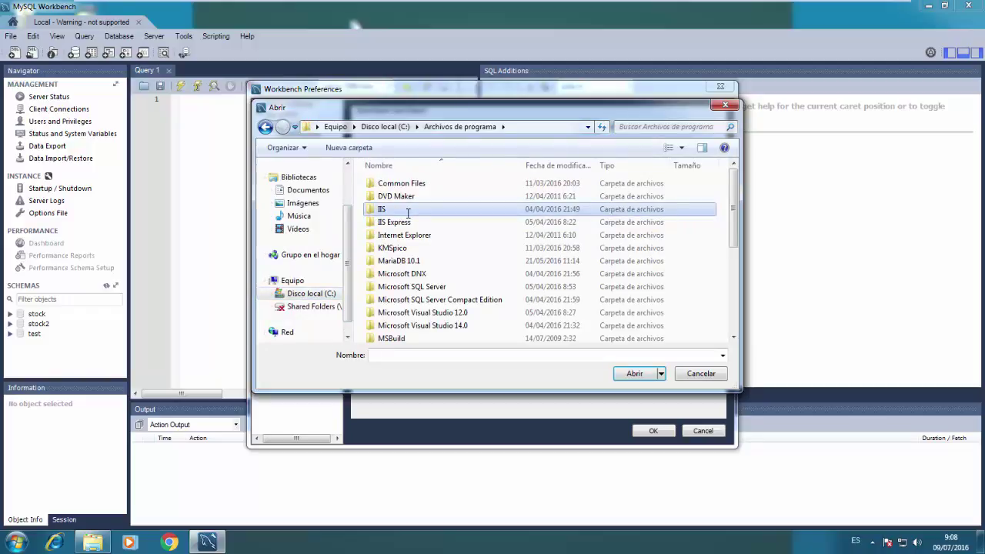
key(m)
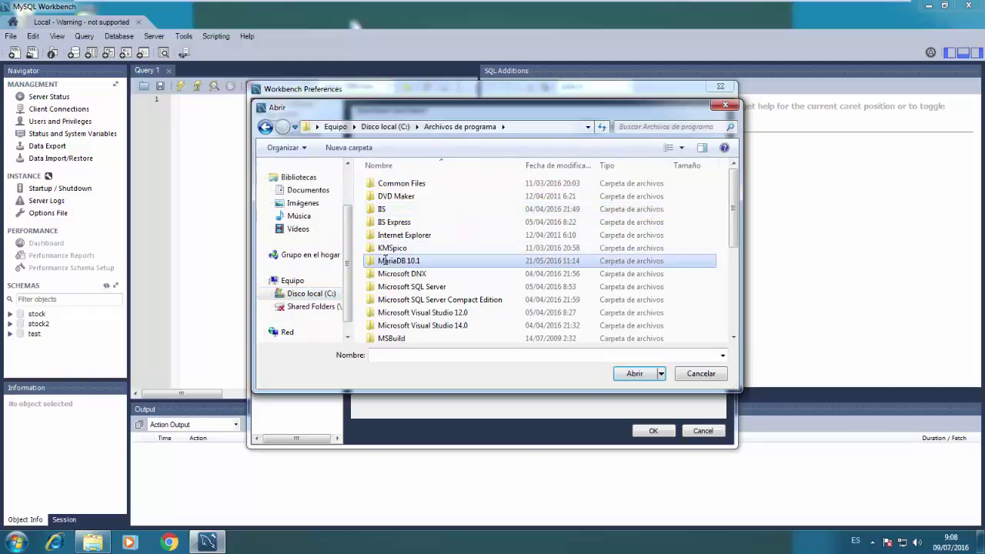
double_click(400, 261)
double_click(397, 181)
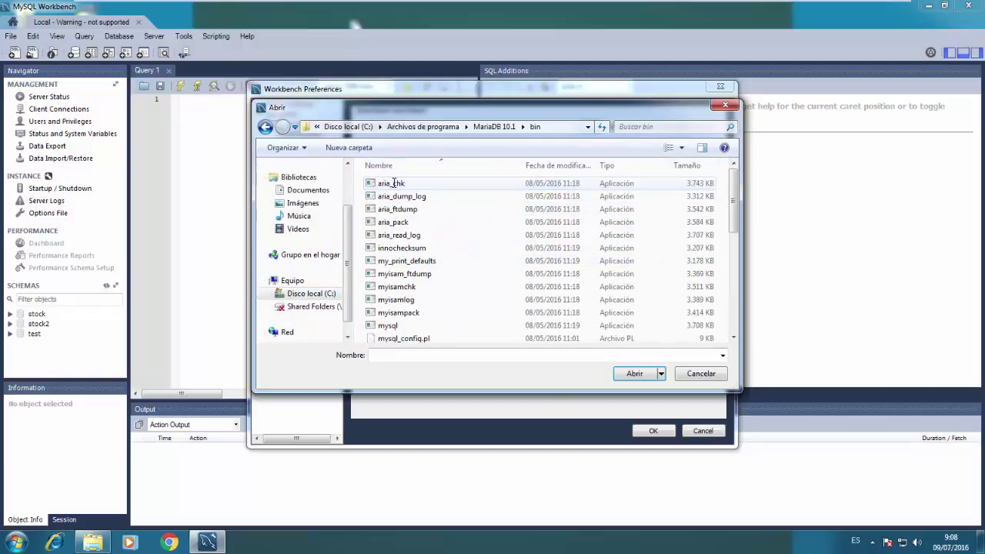
Select MariaDB's mysqldump as the dump tool, save preferences, and open Data Export
click(394, 183)
key(m)
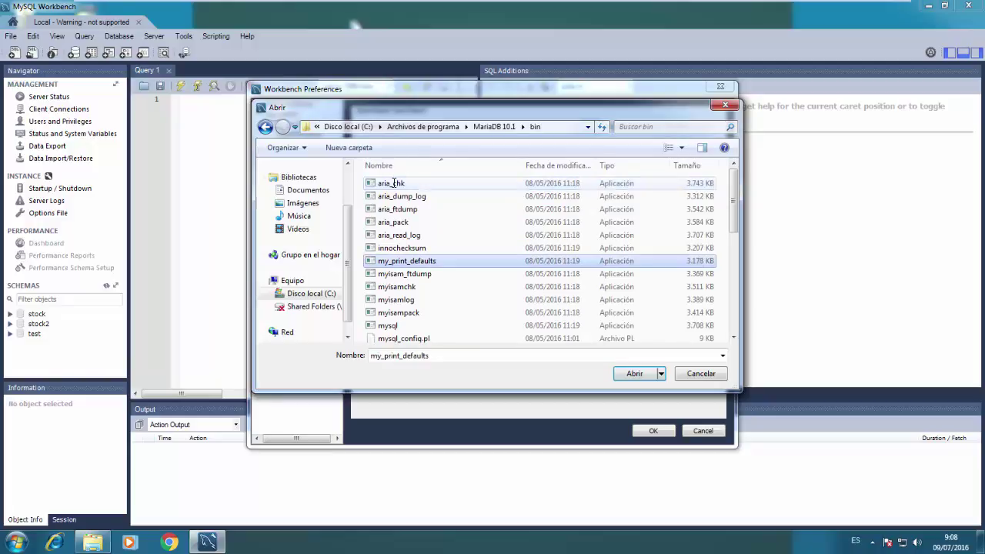
key(Down)
key(Down)
key(Down)
key(Down)
key(Down)
key(Down)
key(Down)
key(Down)
key(Down)
key(Down)
key(Down)
key(Down)
key(Down)
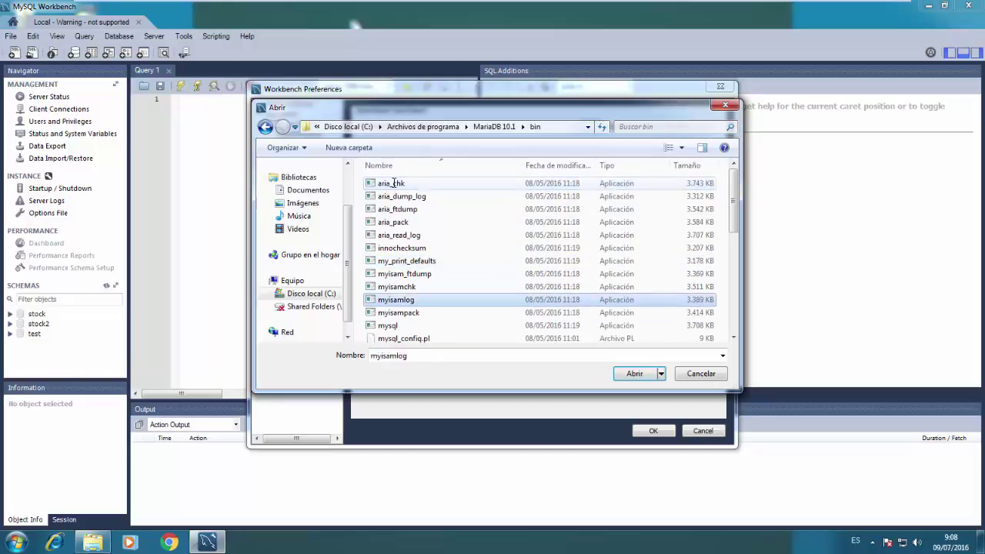
key(Down)
key(Down)
key(Down)
key(Down)
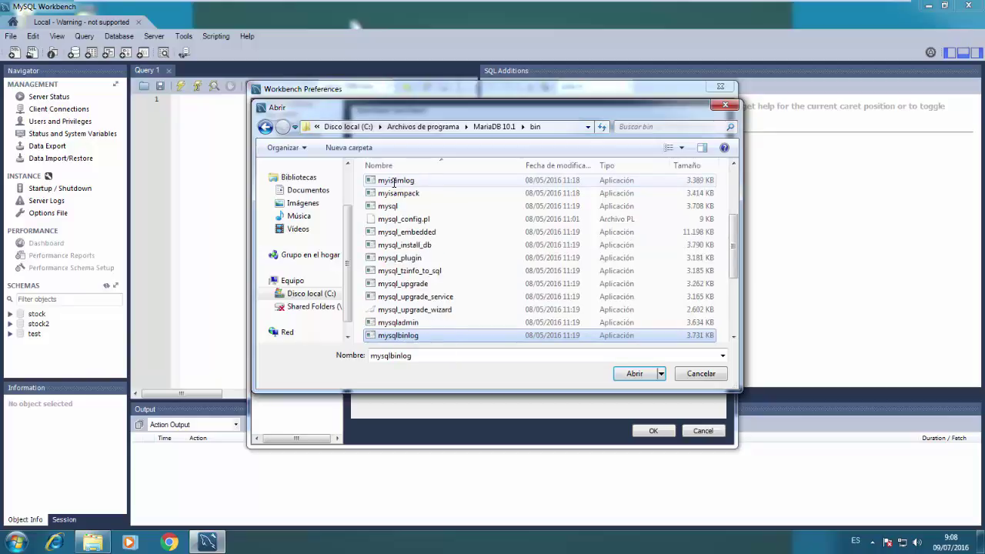
key(Down)
key(Down)
key(Down)
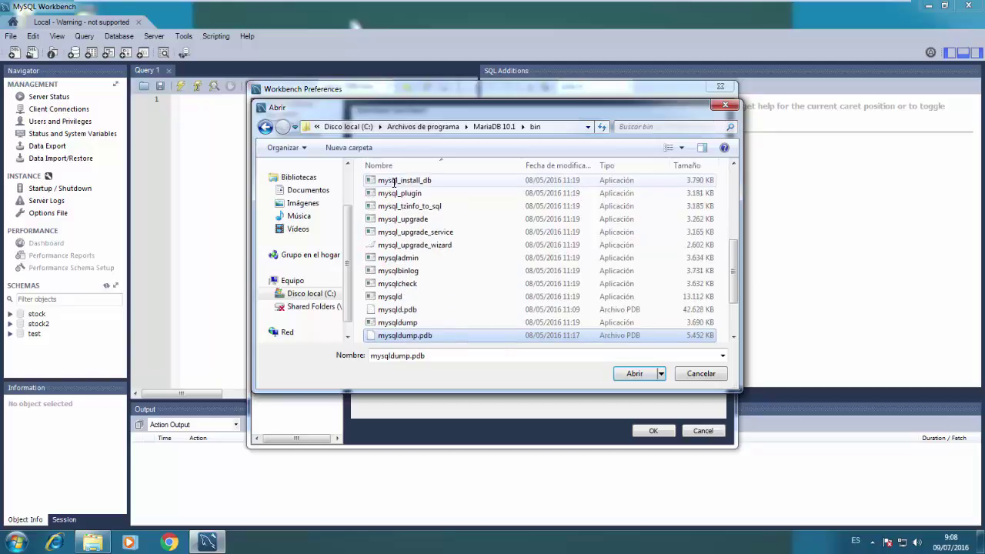
key(Up)
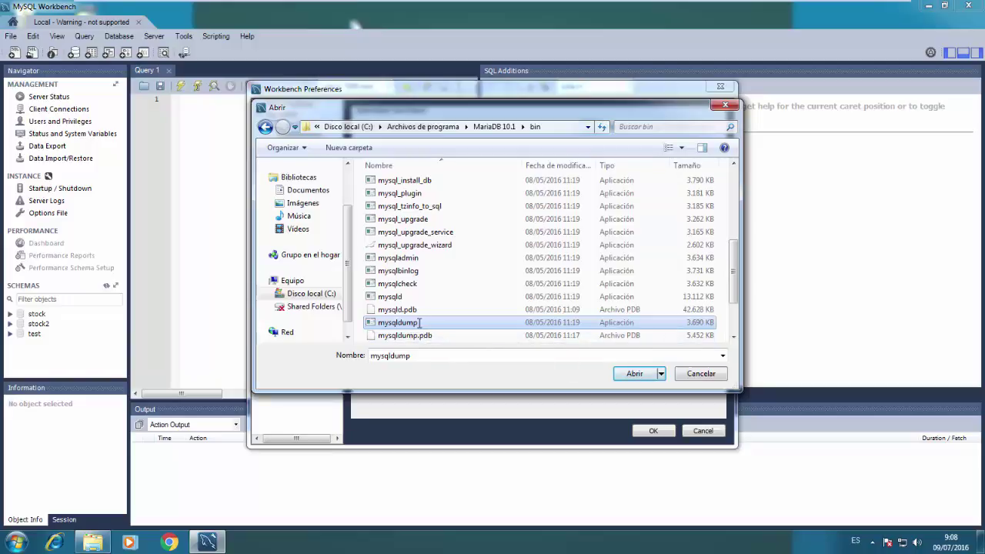
double_click(619, 323)
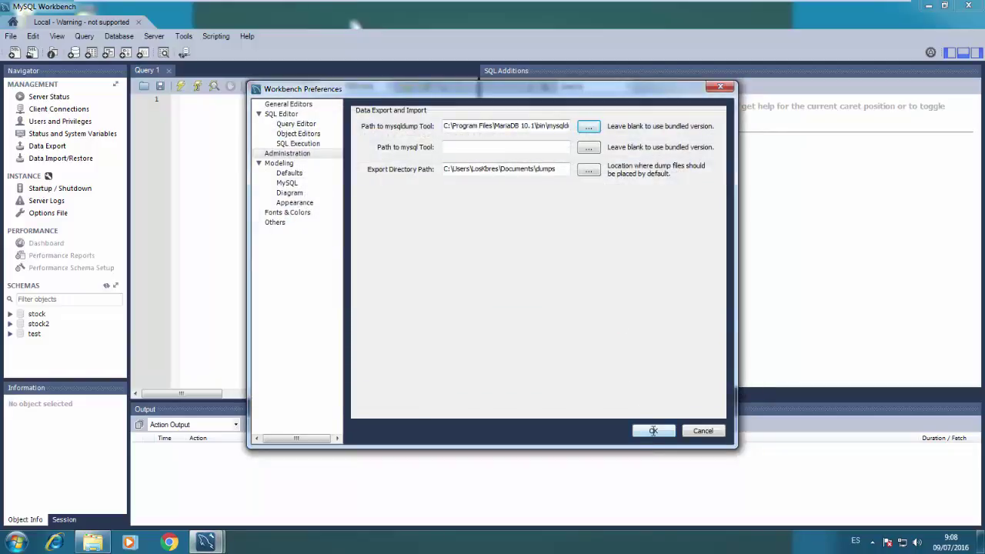
click(652, 431)
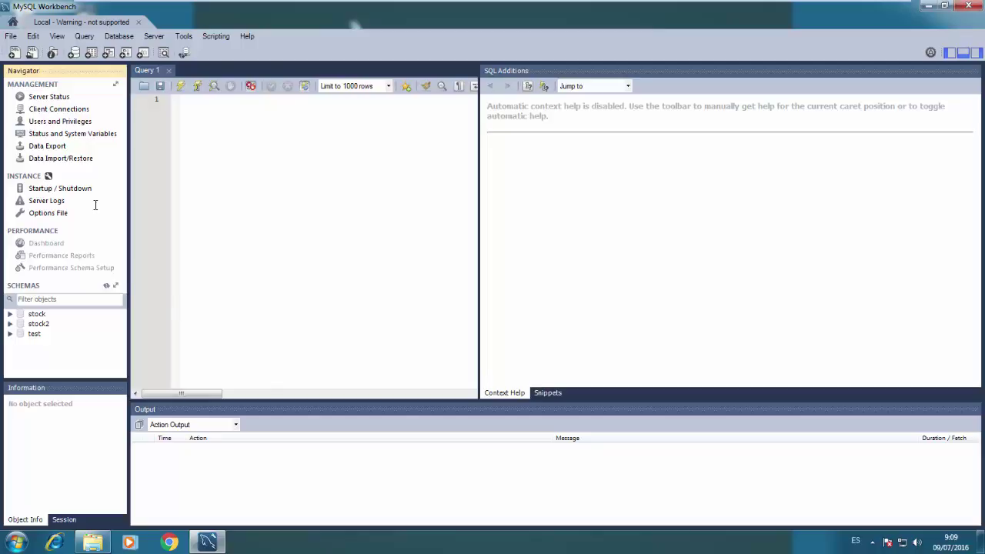
click(52, 147)
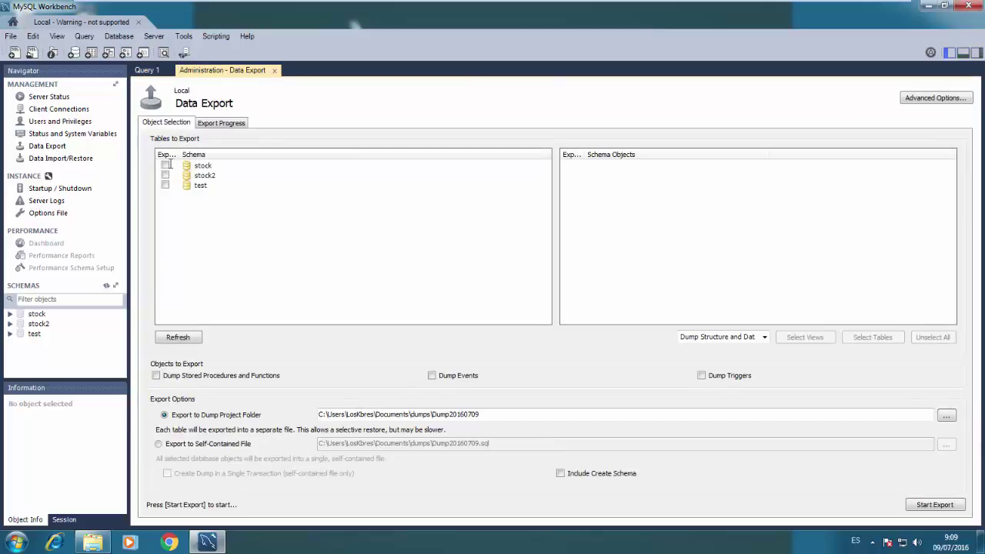
Tick the stock schema and include stored procedures, events, triggers and the Create Schema statement
click(166, 165)
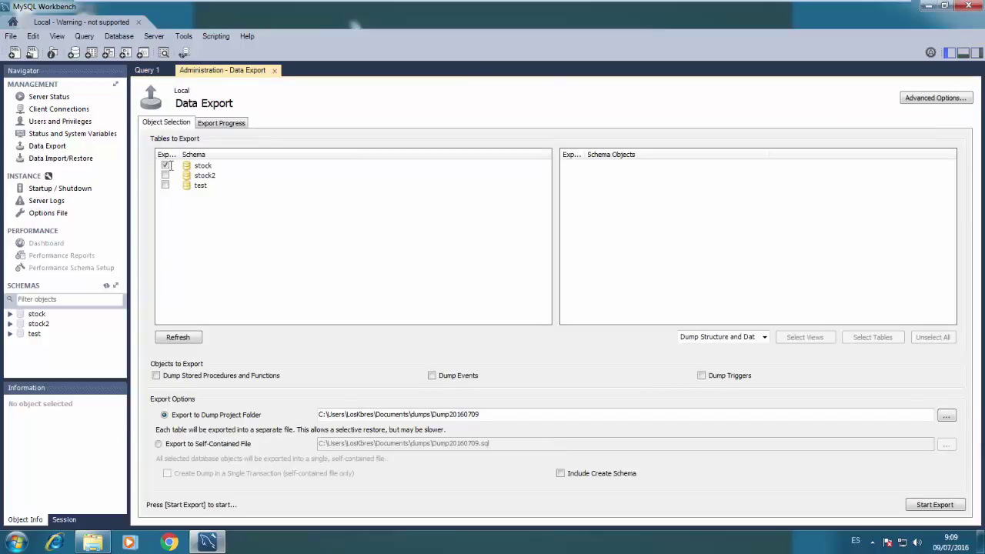
click(189, 374)
click(452, 377)
click(711, 376)
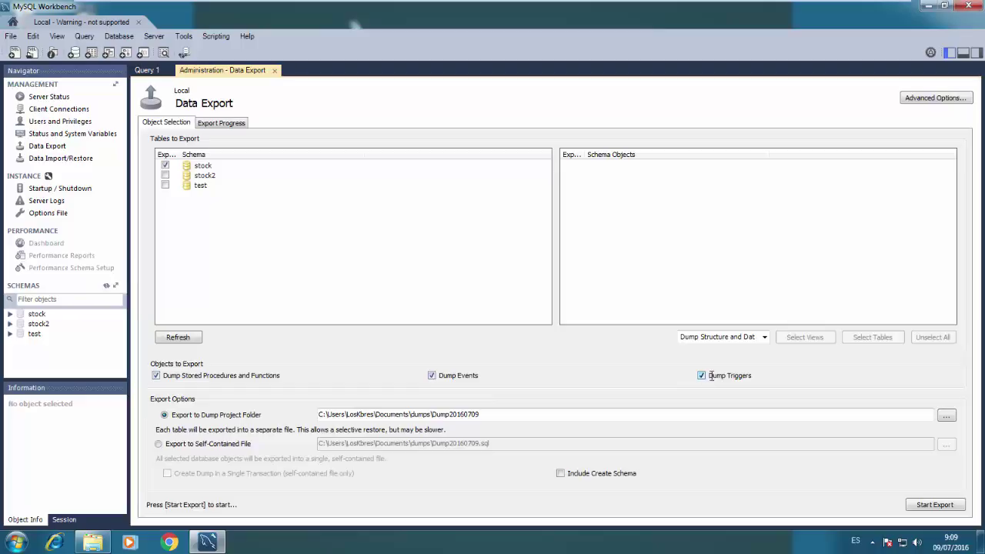
click(576, 472)
Enable hex-blob in Advanced Options, return to object selection, and browse for a dump folder
click(935, 98)
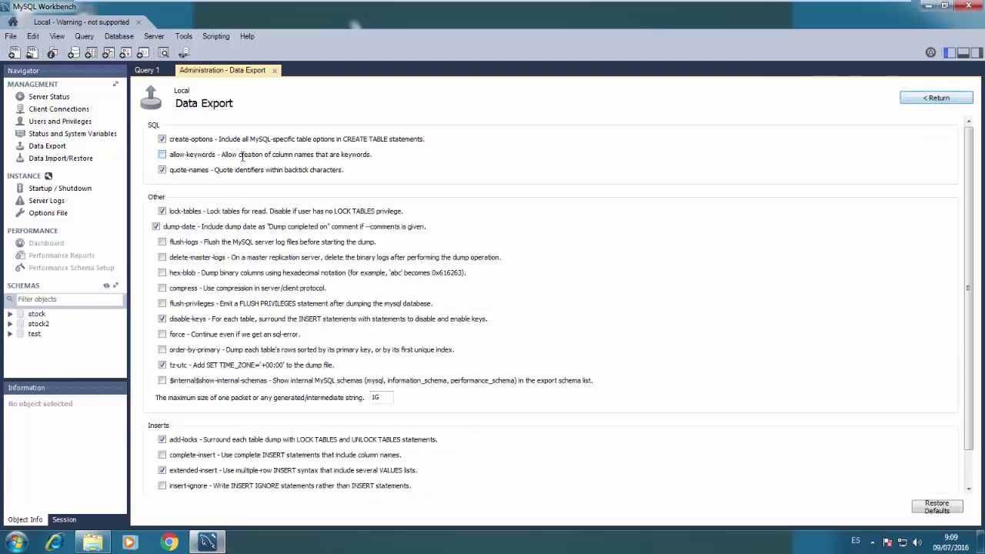
click(188, 274)
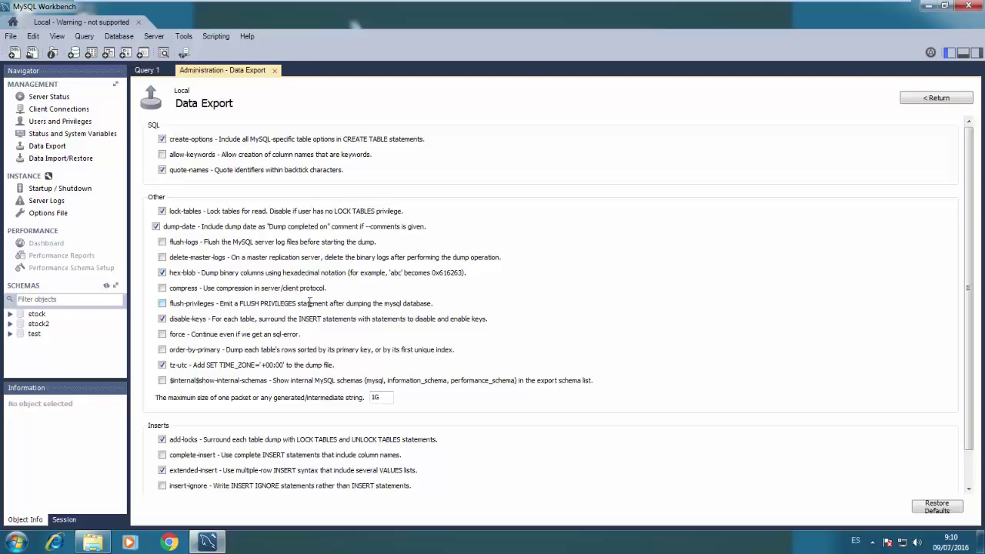
drag(968, 191, 969, 89)
click(934, 98)
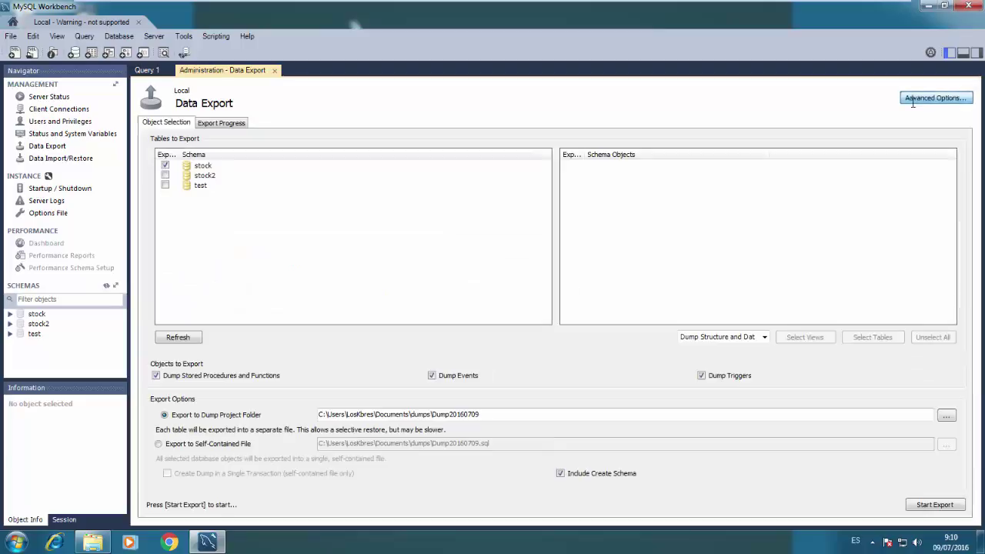
click(945, 416)
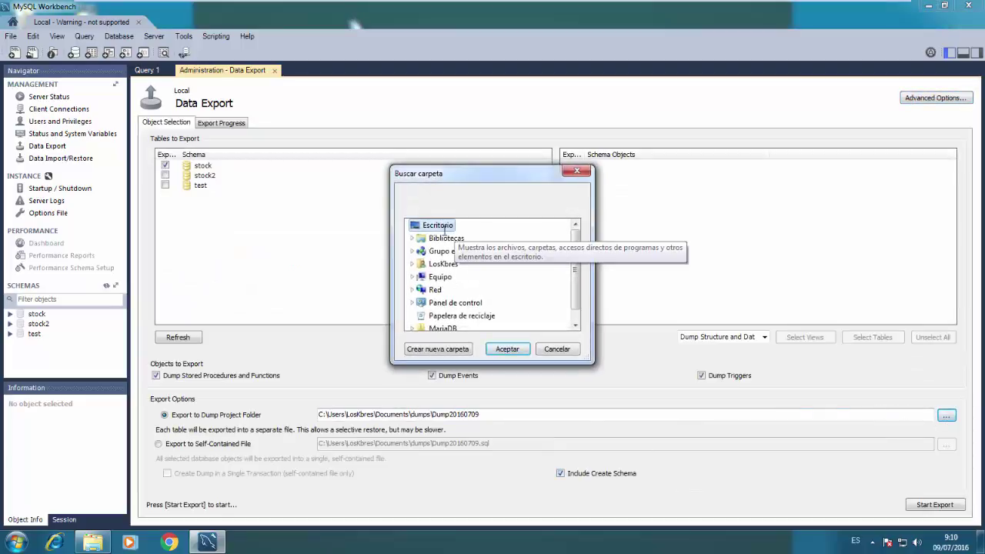
Switch to Export to Self-Contained File and browse to the Desktop for the target
click(555, 348)
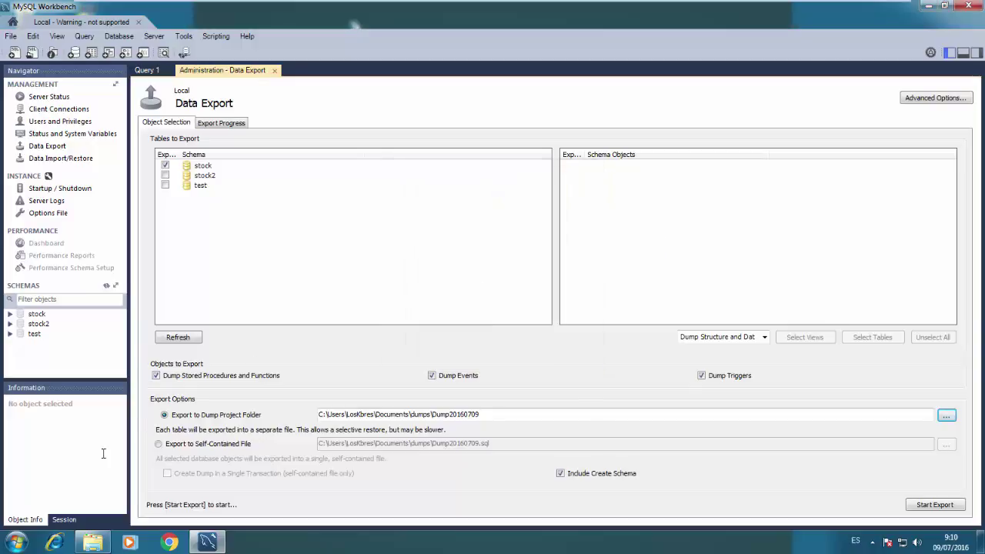
click(160, 444)
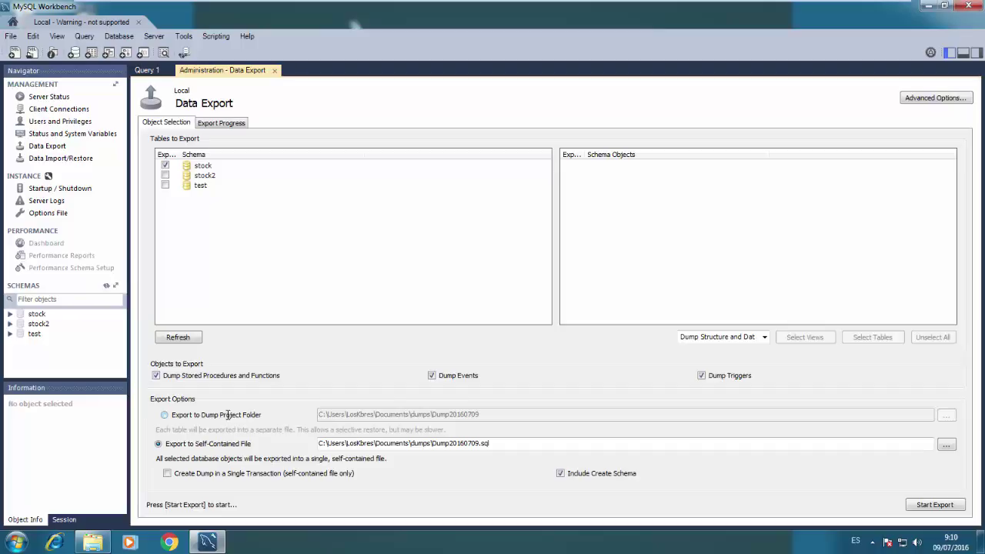
click(945, 445)
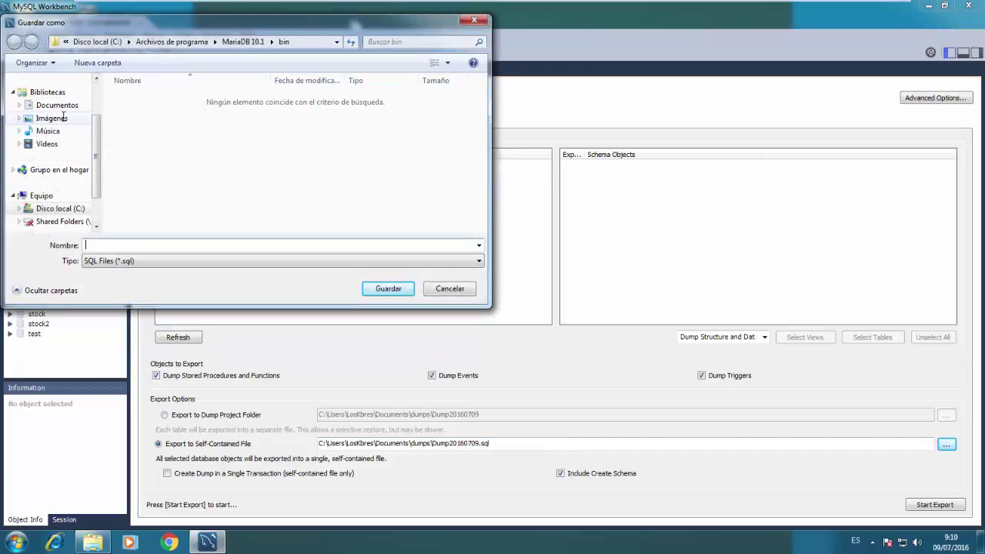
drag(98, 158, 98, 75)
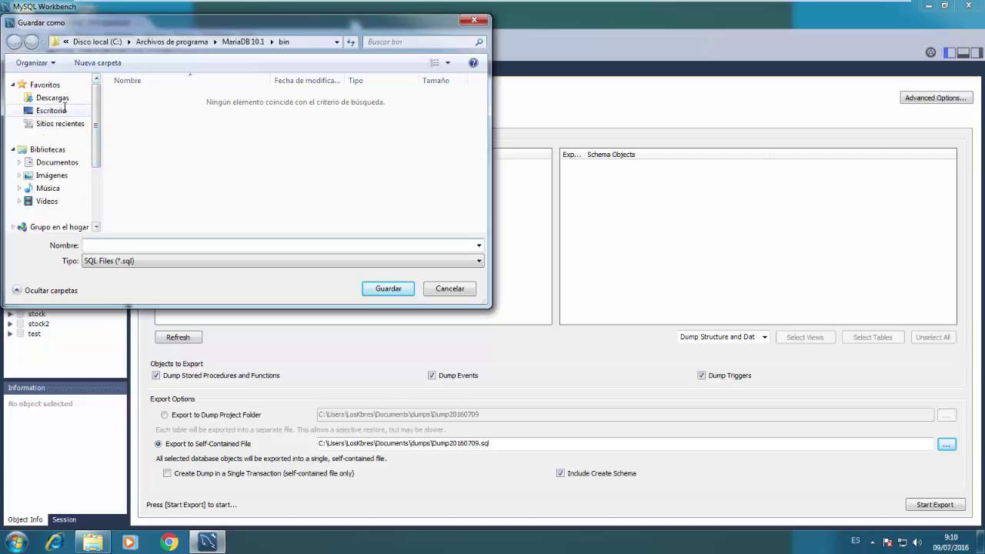
click(34, 110)
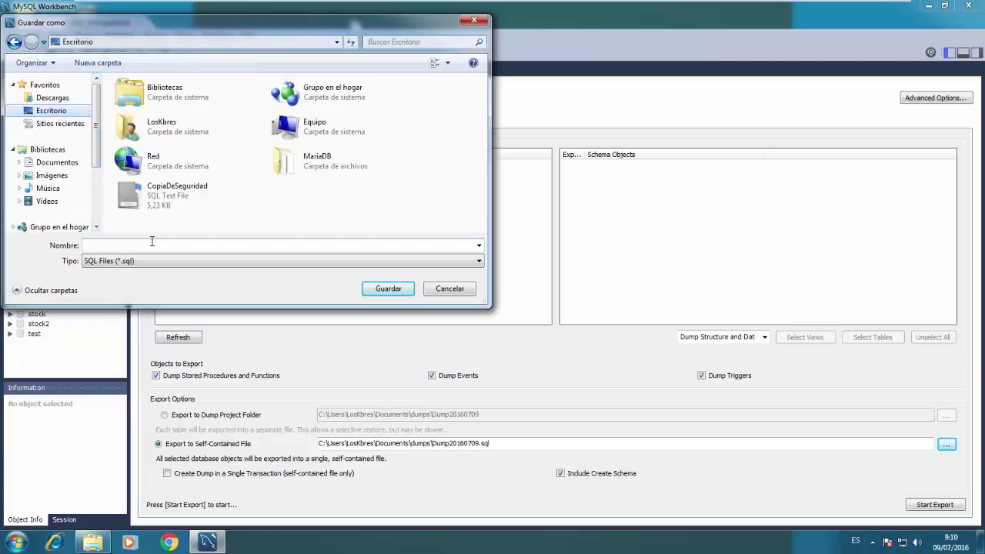
Name the export file CopiaDeSeguridad2.sql and run the export of the stock schema
click(167, 200)
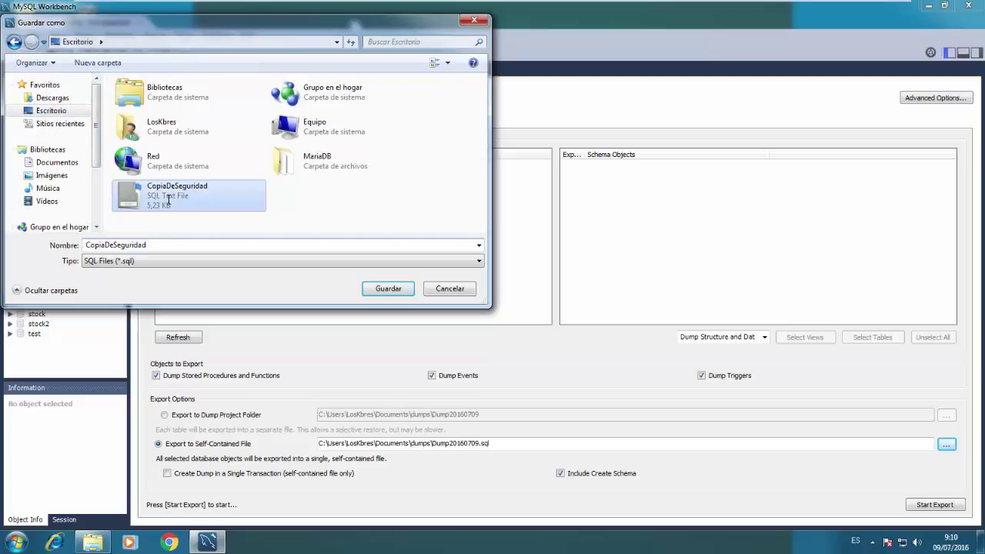
click(184, 244)
click(185, 244)
text(2)
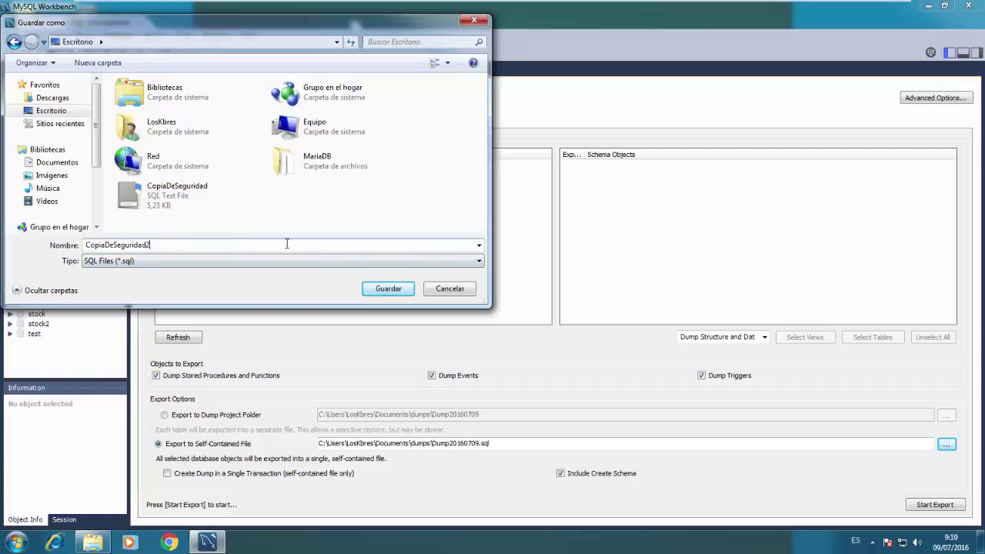
click(388, 289)
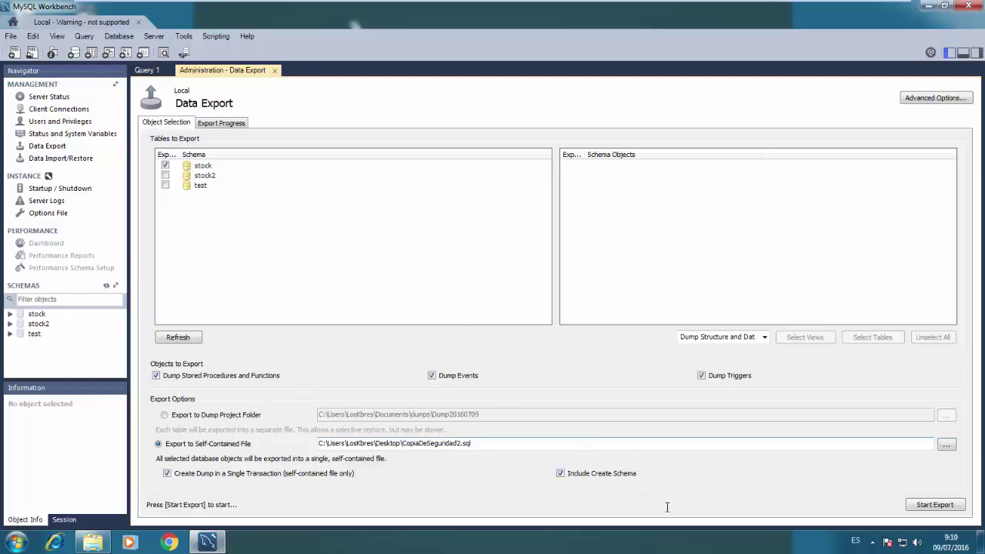
click(932, 504)
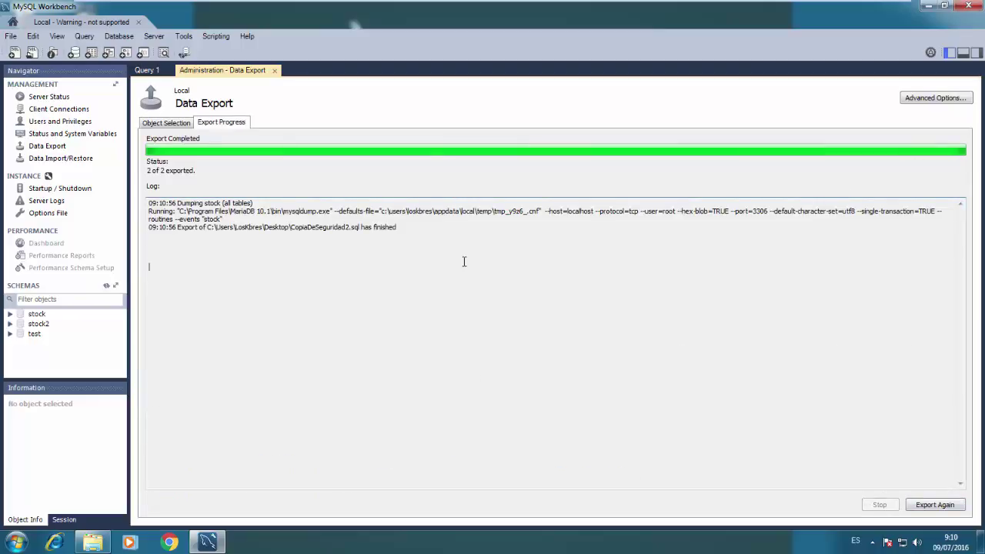
key(ctrl+a)
Drop the stock schema from the Schemas list and open the Data Import/Restore page
click(246, 281)
right_click(40, 314)
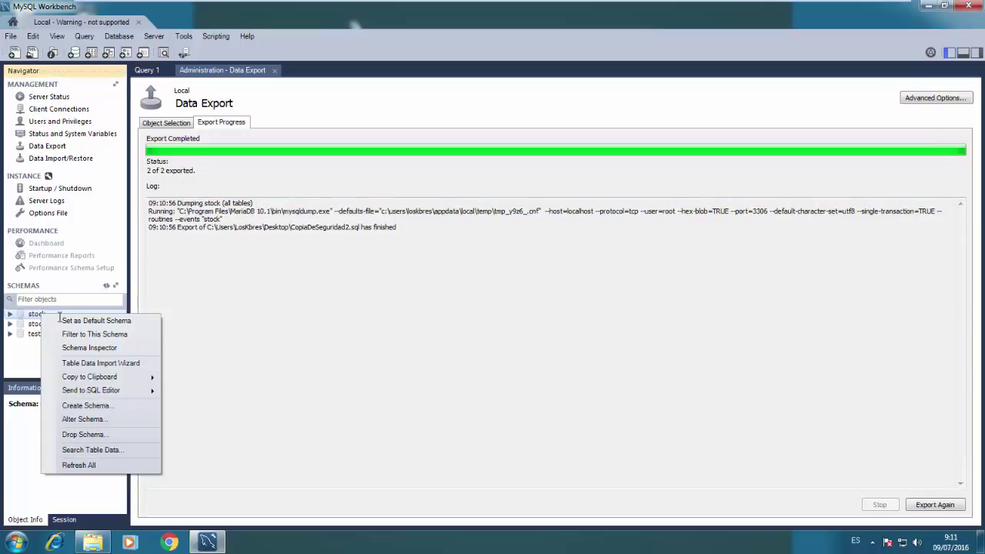
click(79, 434)
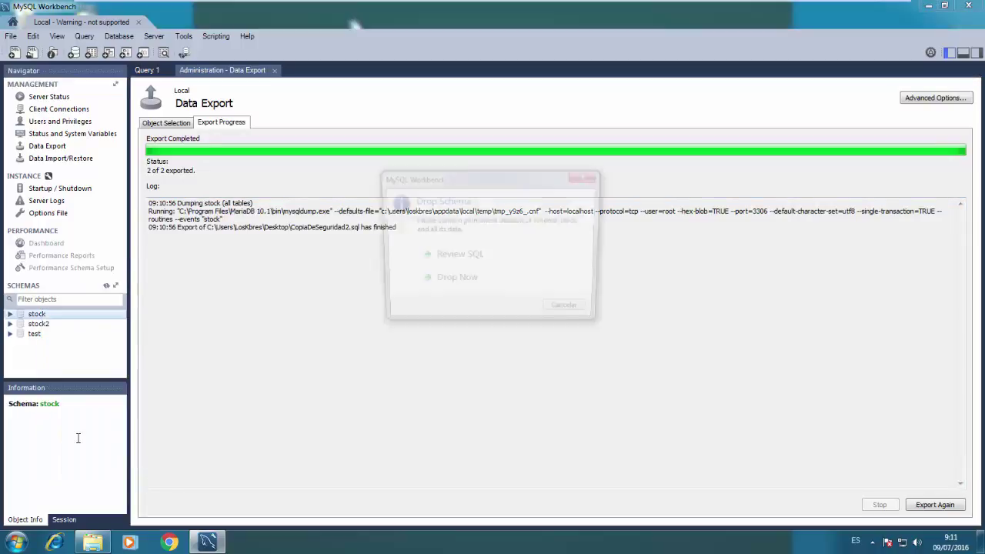
click(455, 282)
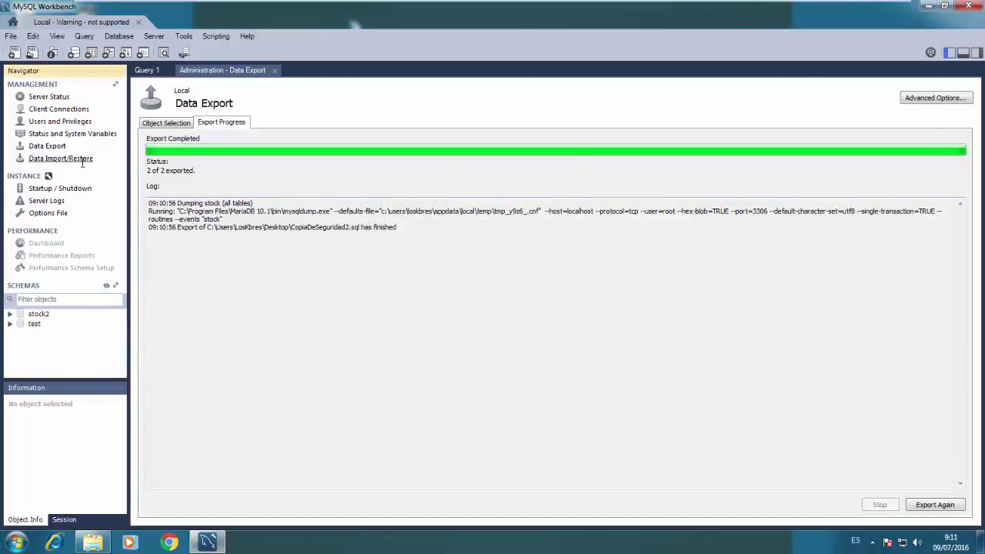
click(61, 159)
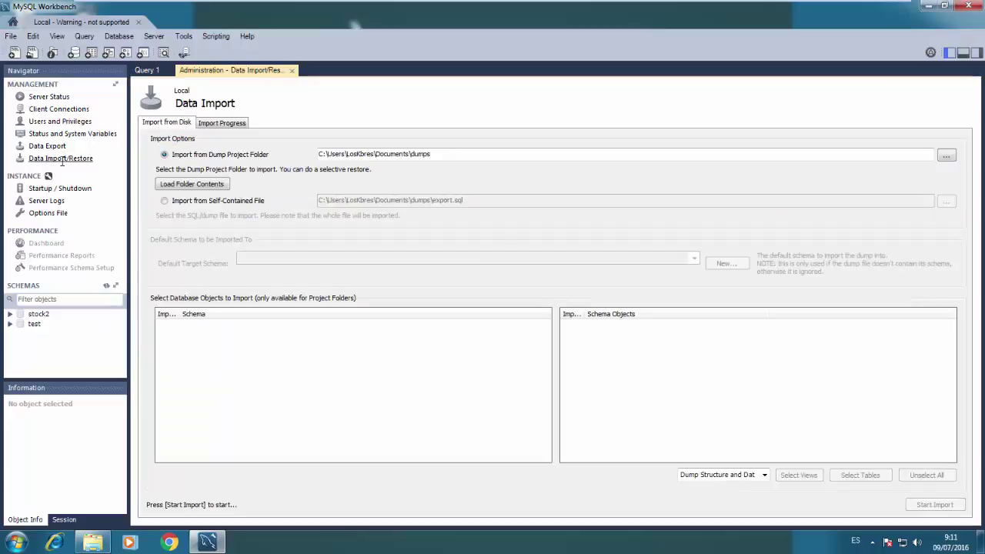
Import the self-contained file CopiaDeSeguridad2.sql and start the import
click(197, 201)
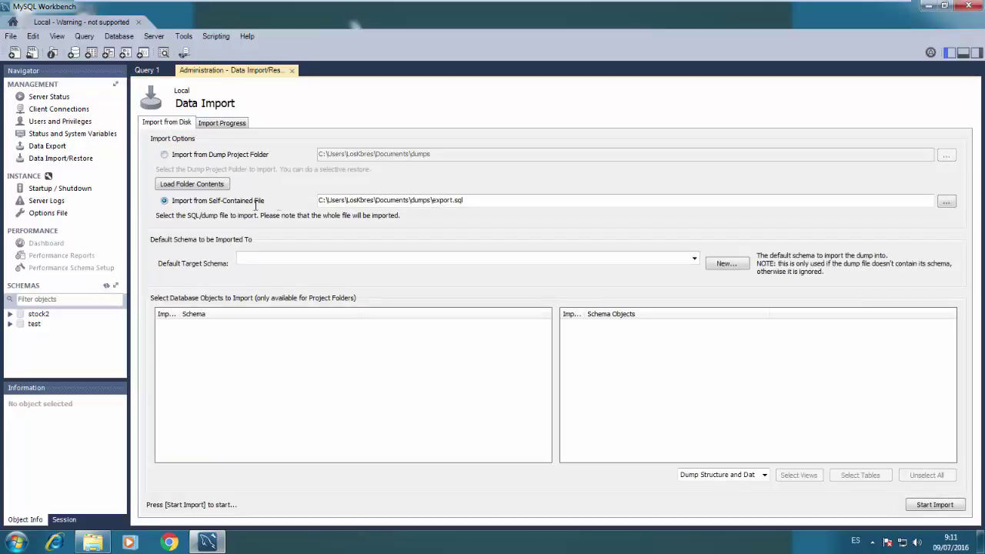
click(947, 201)
double_click(327, 191)
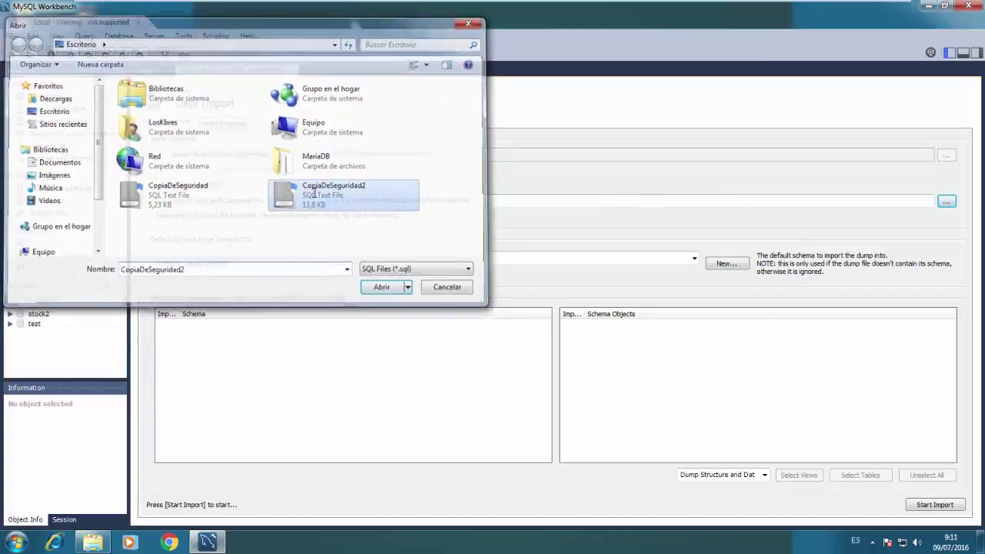
click(944, 506)
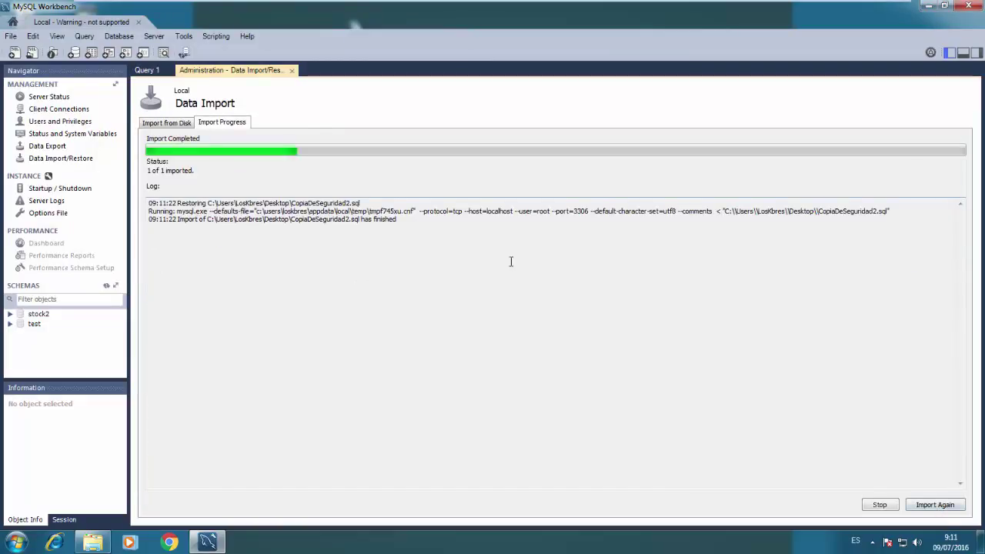
Refresh the schemas and expand the restored stock schema to select Pa_ConsultarClientes
click(106, 285)
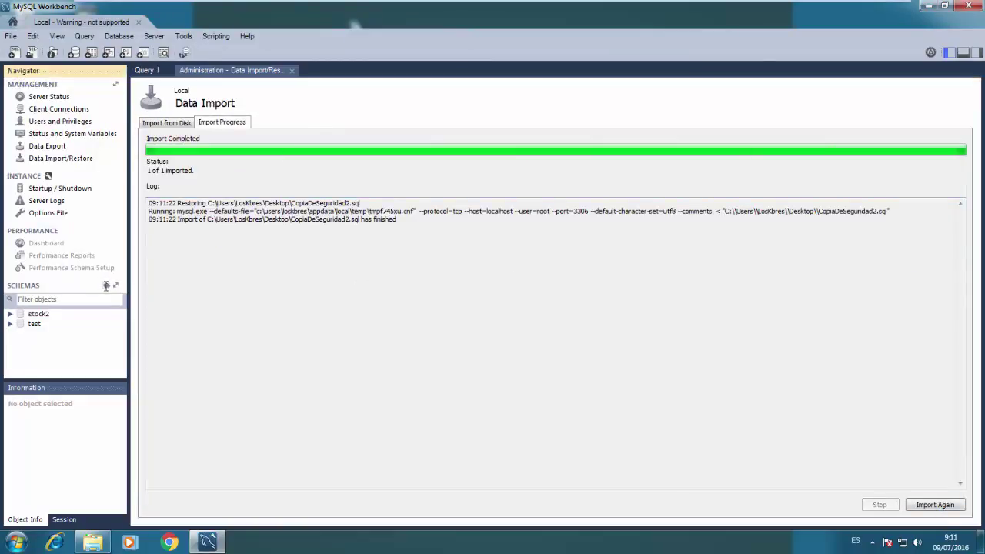
click(10, 314)
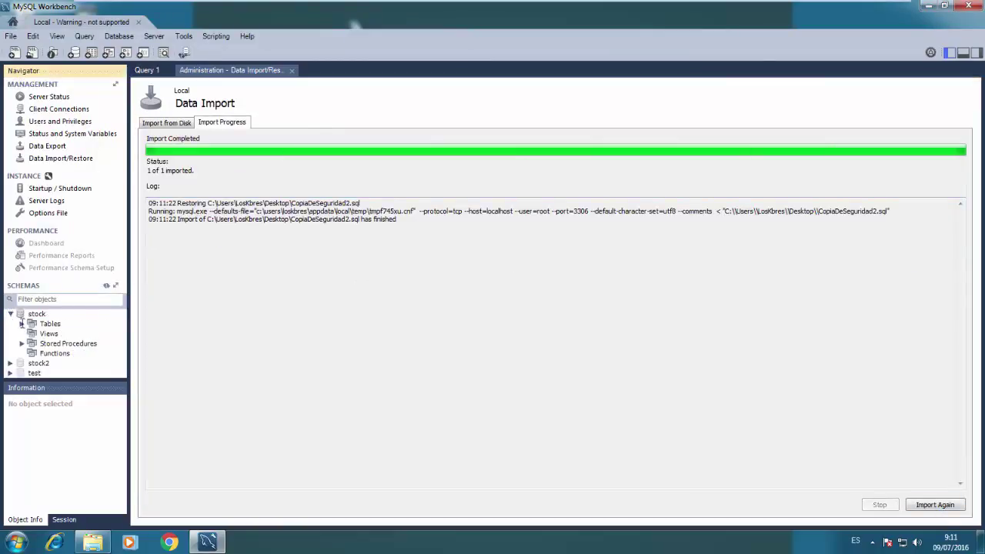
click(22, 324)
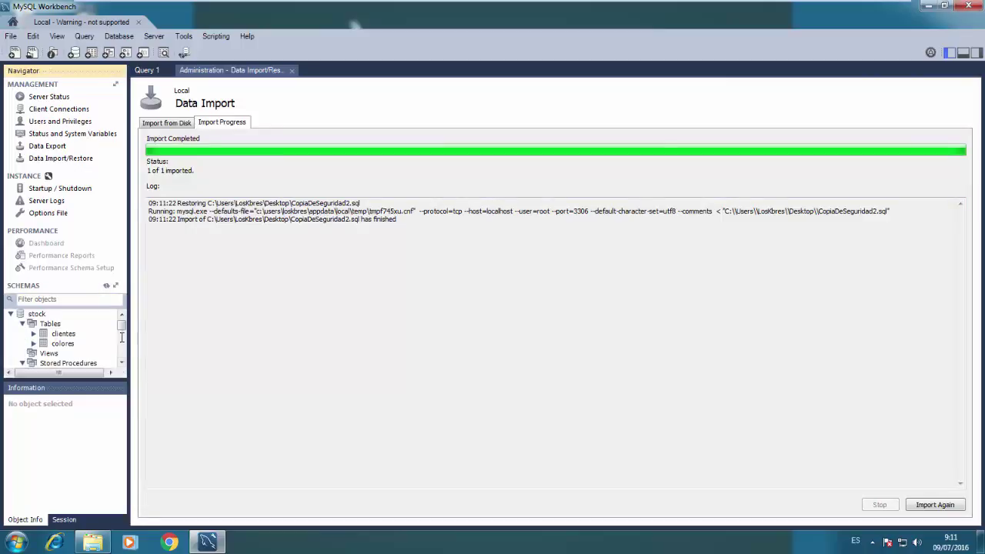
click(121, 336)
Open the Pa_ConsultarClientes procedure and scroll through its code to verify it
double_click(103, 333)
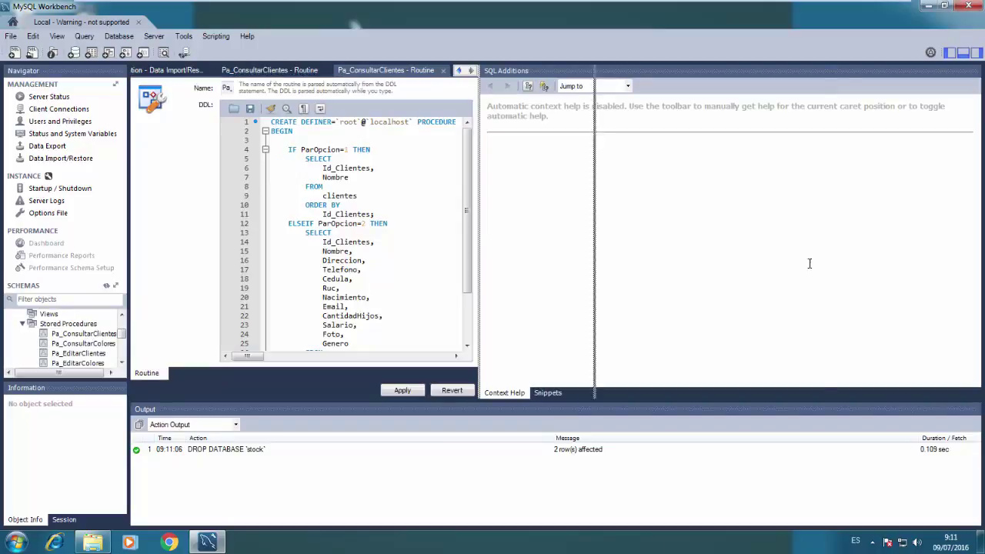
scroll(809, 263, down, 3)
scroll(811, 184, up, 1)
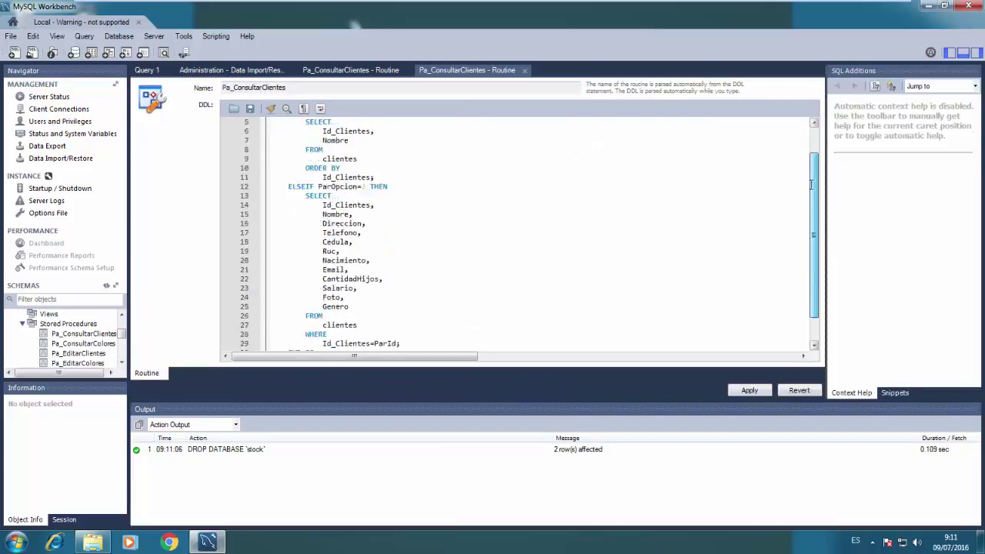
scroll(811, 185, up, 2)
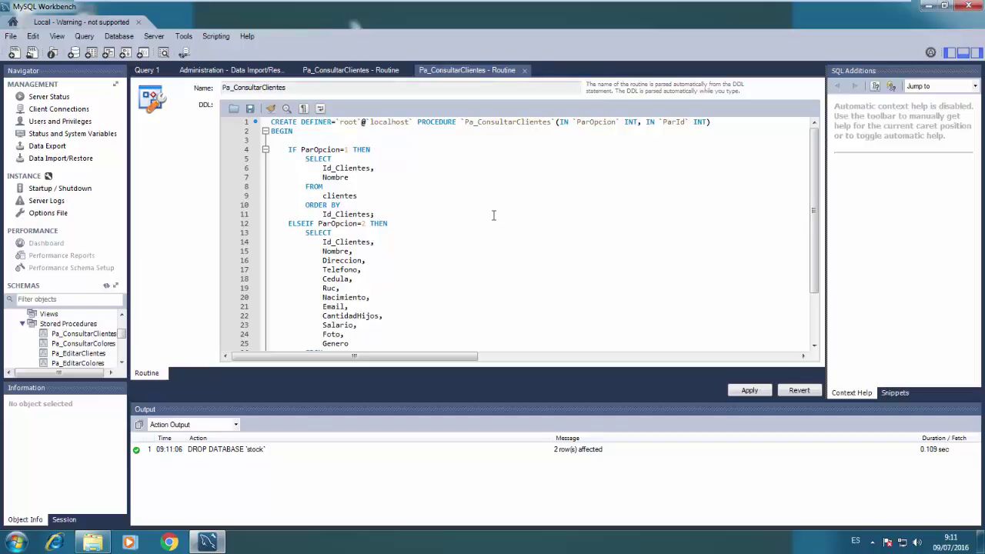
Close the routine and import tabs, collapse the stock tree, view Users and Privileges, then exit Workbench
click(525, 71)
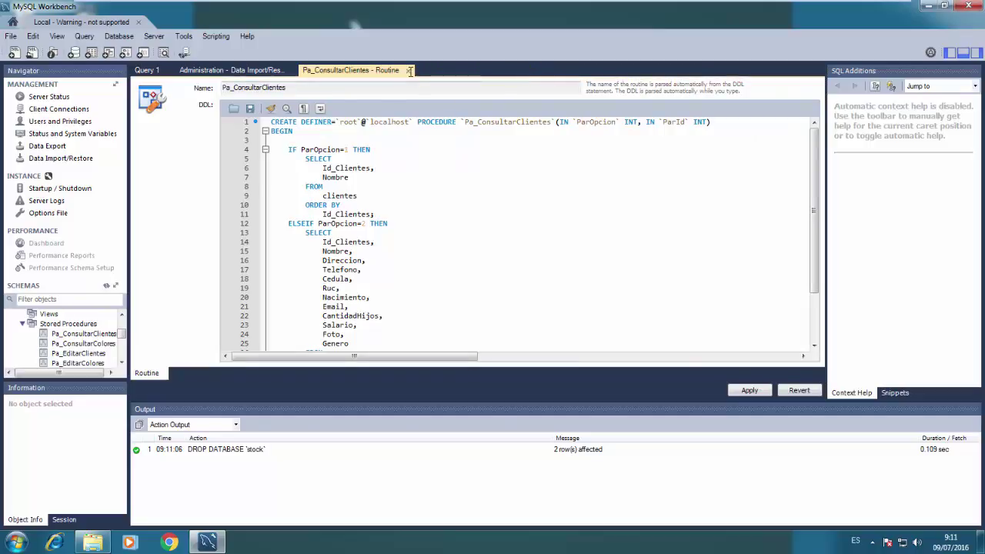
click(409, 71)
click(291, 70)
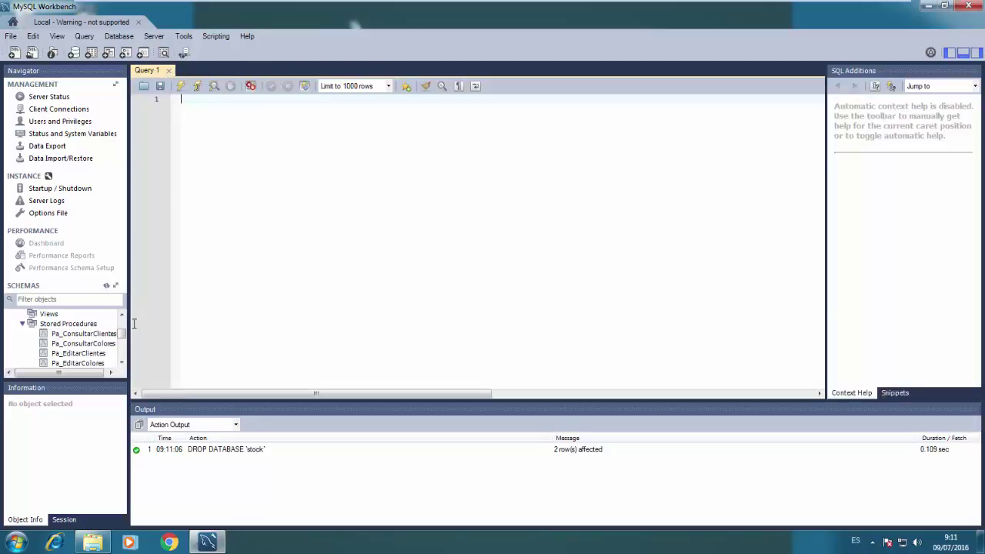
scroll(116, 331, up, 2)
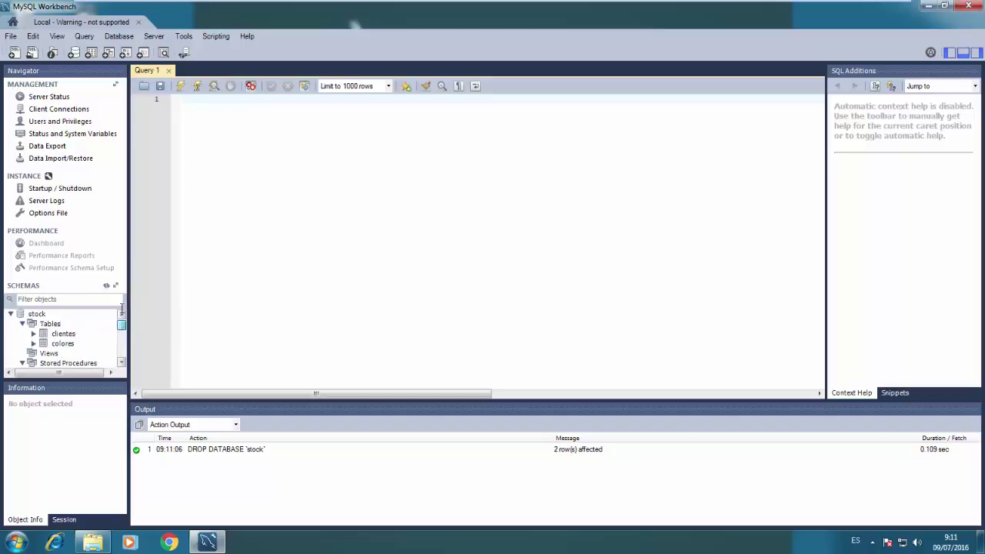
click(21, 323)
click(21, 324)
click(22, 343)
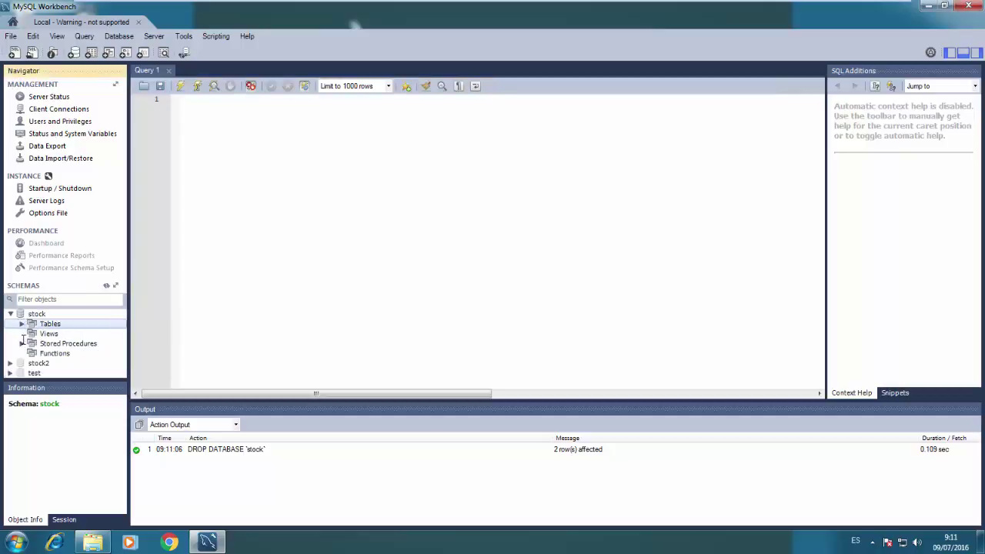
click(44, 121)
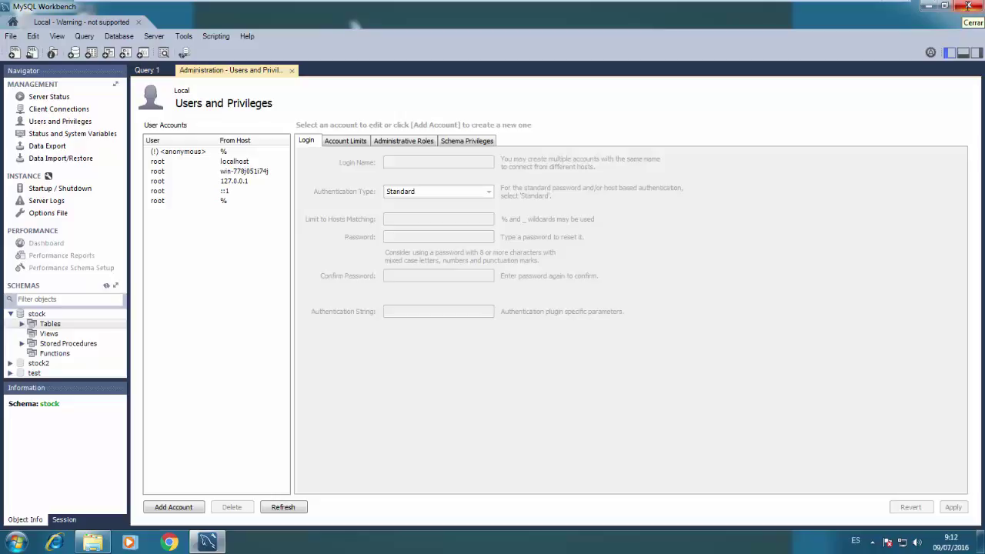
click(967, 6)
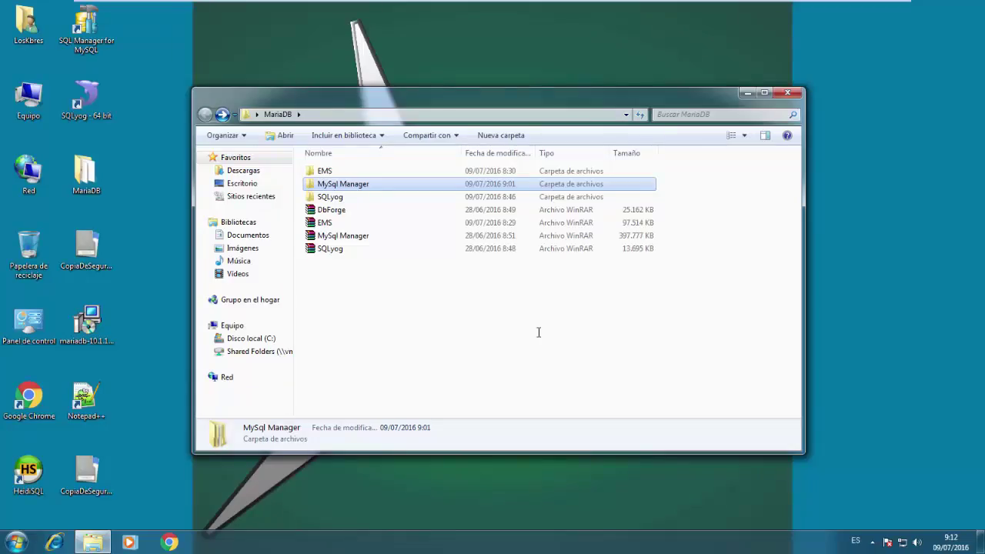
Extract the DbForge RAR into DbForge\ and run dbforgemysql_setup from the inner DbForge folder
right_click(330, 216)
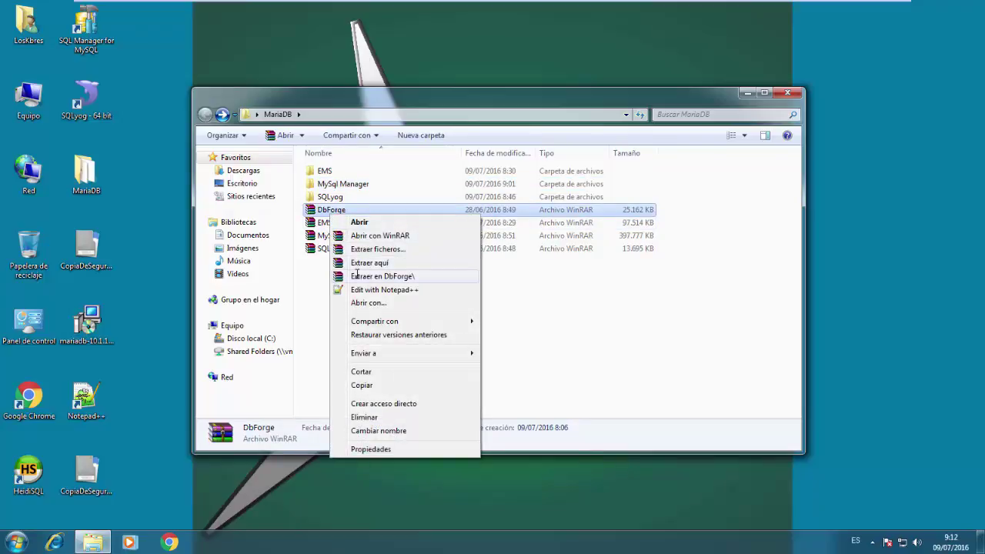
click(357, 275)
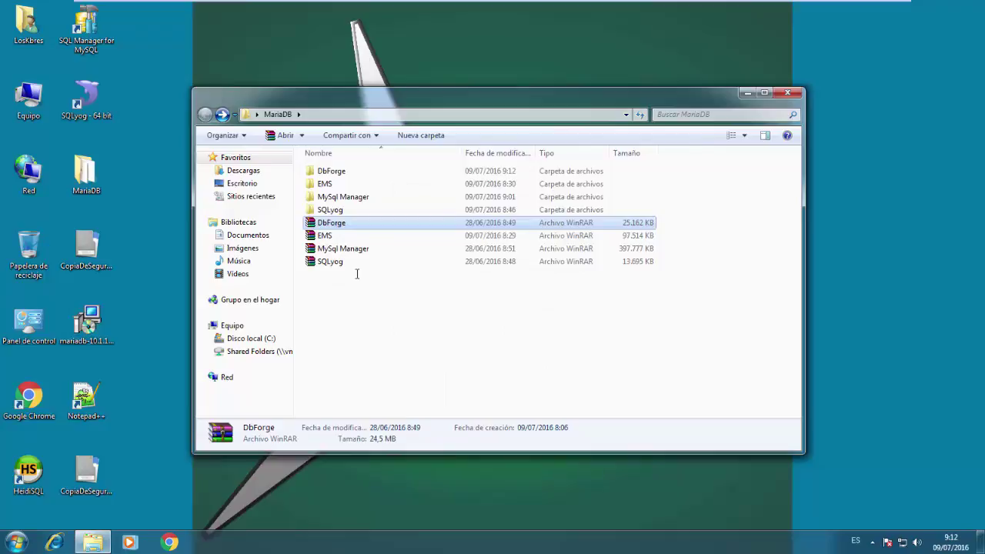
double_click(333, 171)
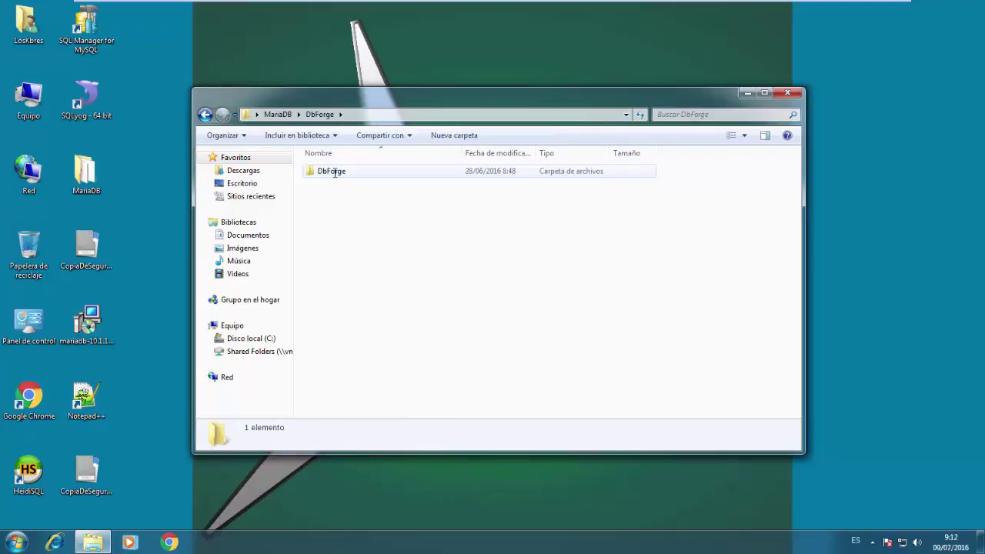
double_click(335, 171)
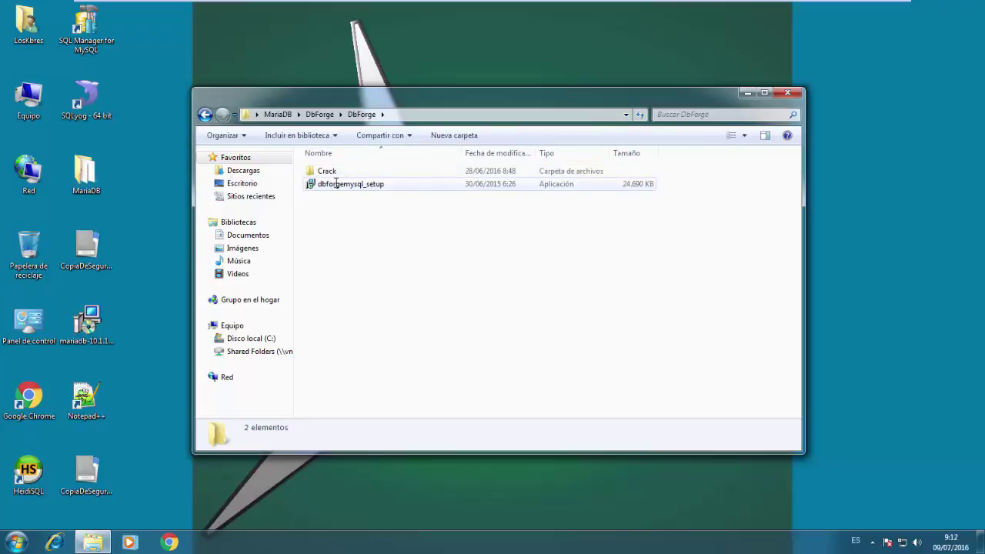
double_click(333, 183)
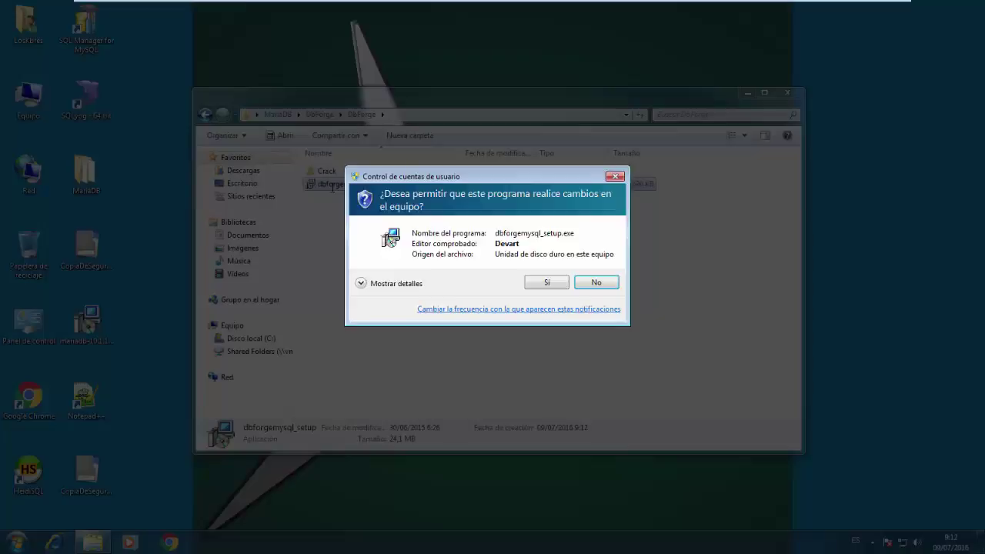
Allow the dbForge installer, accept the licence agreement, and keep the default destination and start menu folder
click(546, 283)
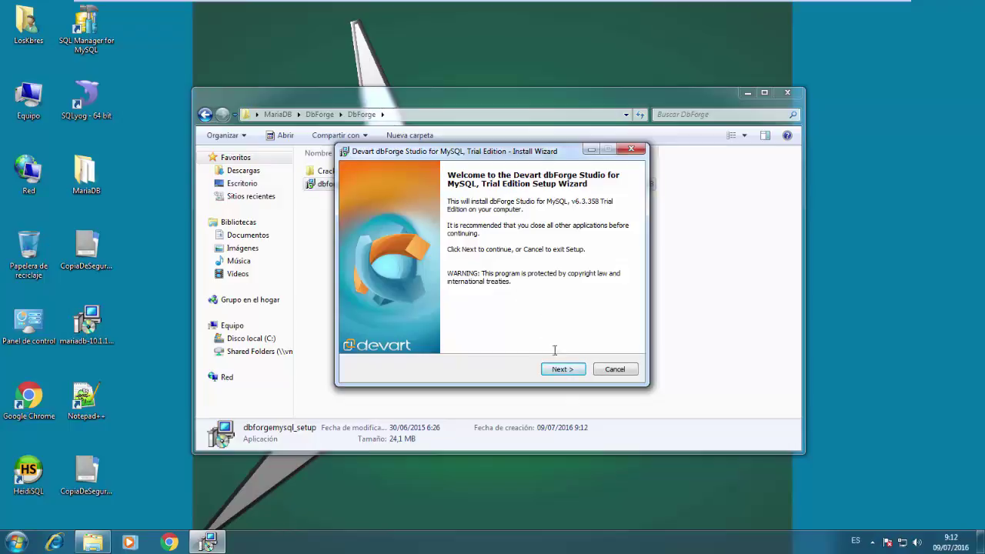
click(557, 369)
click(409, 332)
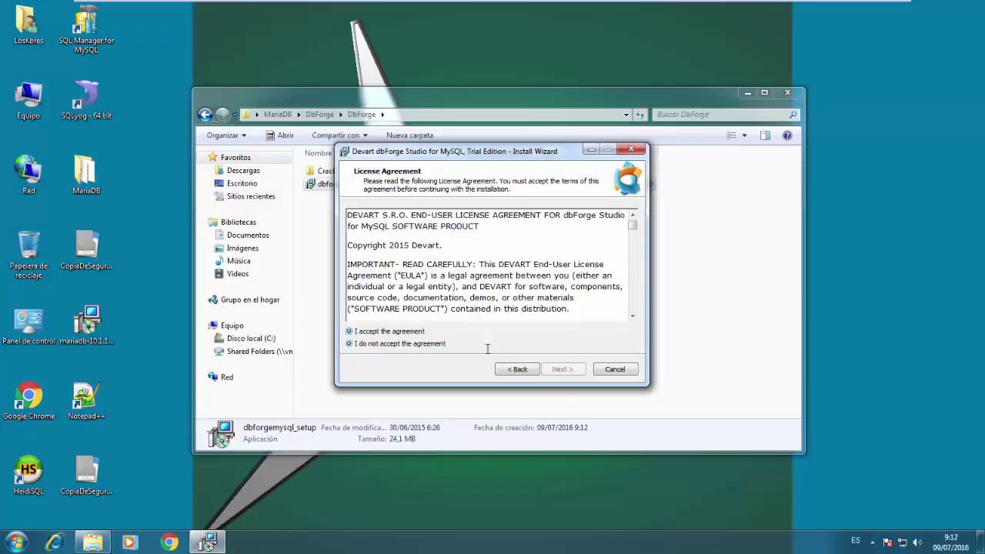
click(571, 372)
click(566, 370)
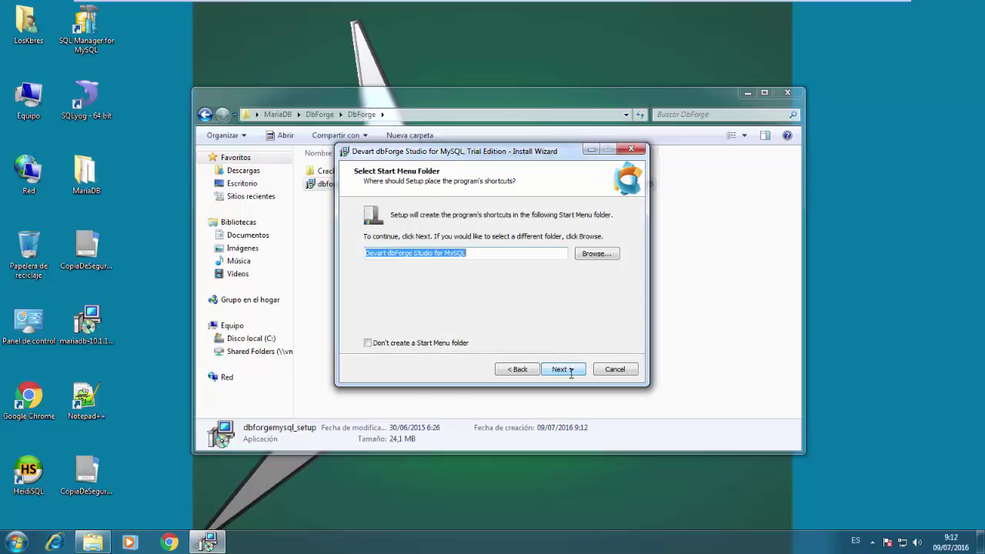
click(560, 370)
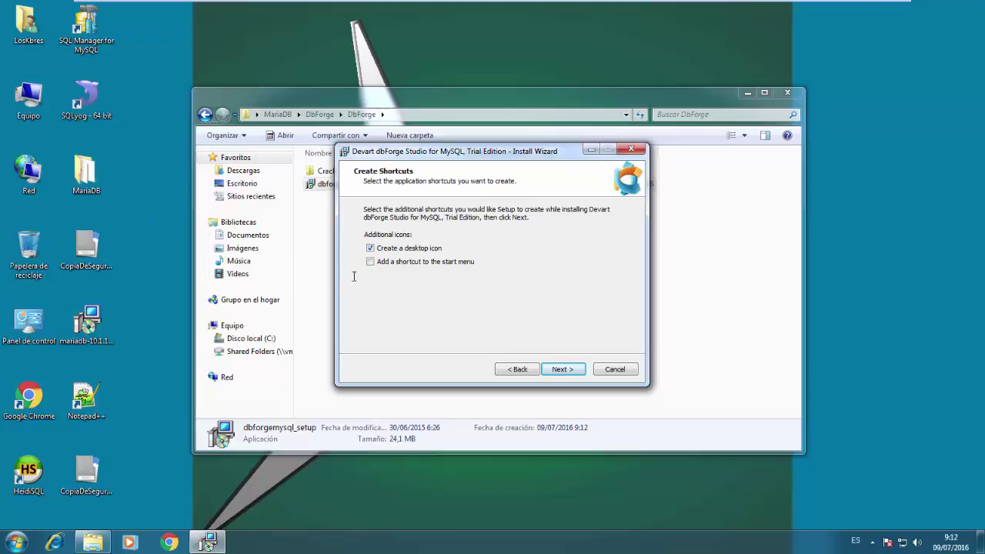
Add a start-menu shortcut, keep the default file associations, and begin the installation
click(403, 262)
click(565, 370)
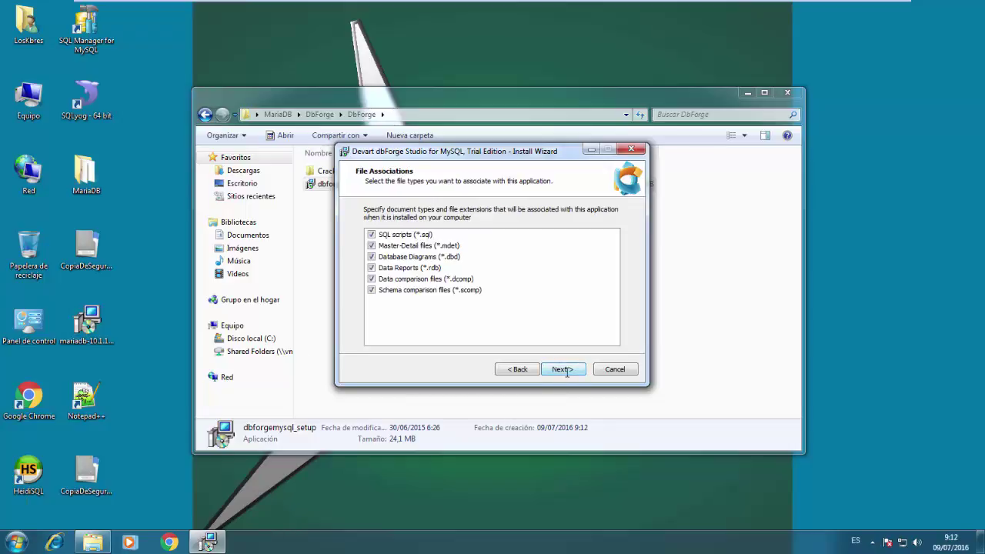
click(567, 370)
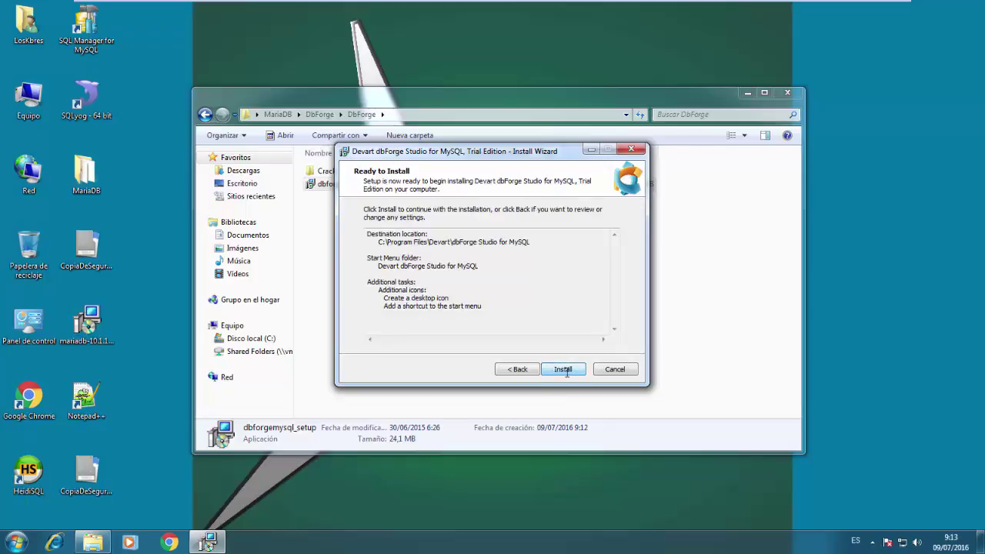
click(564, 369)
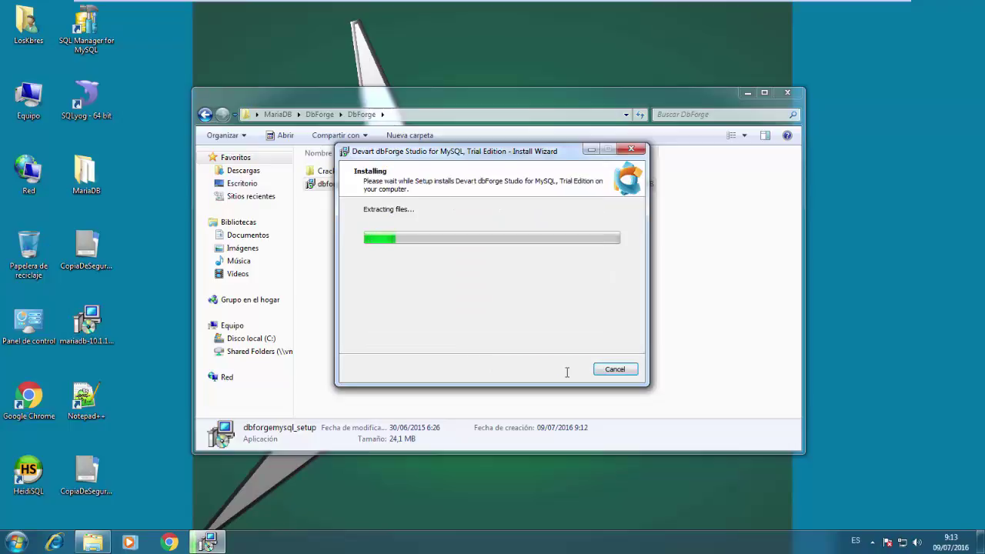
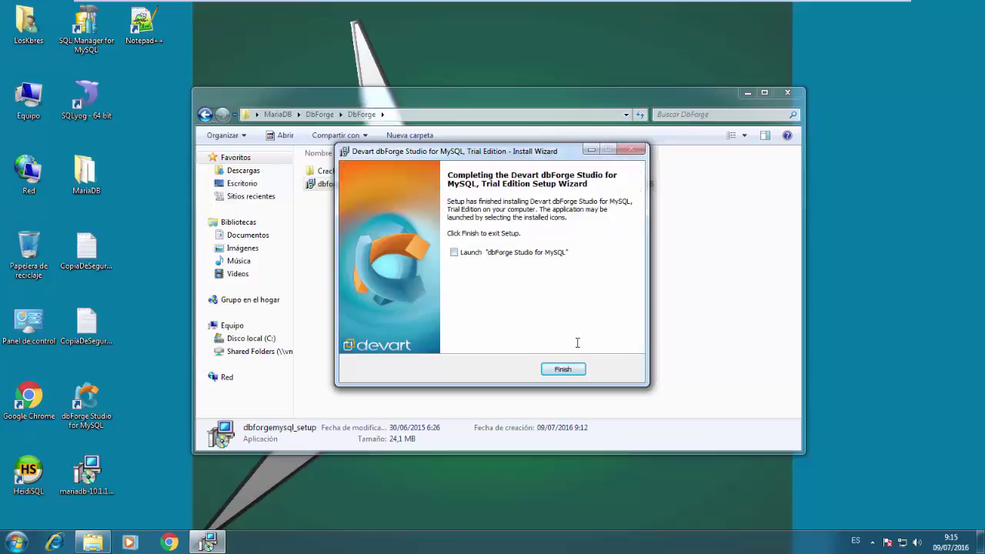
Finish the dbForge Studio installer and select the Crack folder in DbForge
click(566, 367)
click(329, 171)
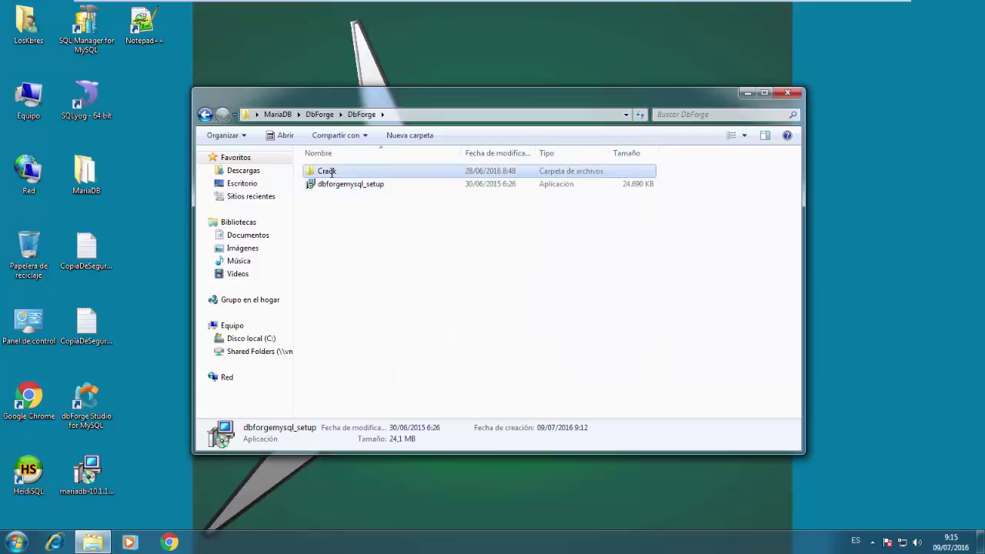
Replace the installed dbforgemysql.exe in the dbForge Studio for MySQL program folder with the Crack copy
double_click(329, 171)
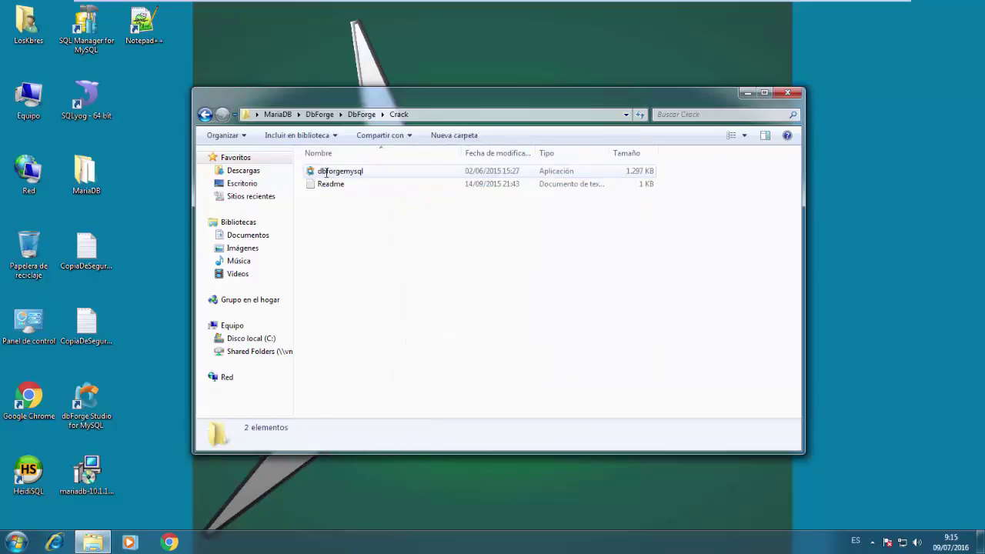
click(326, 173)
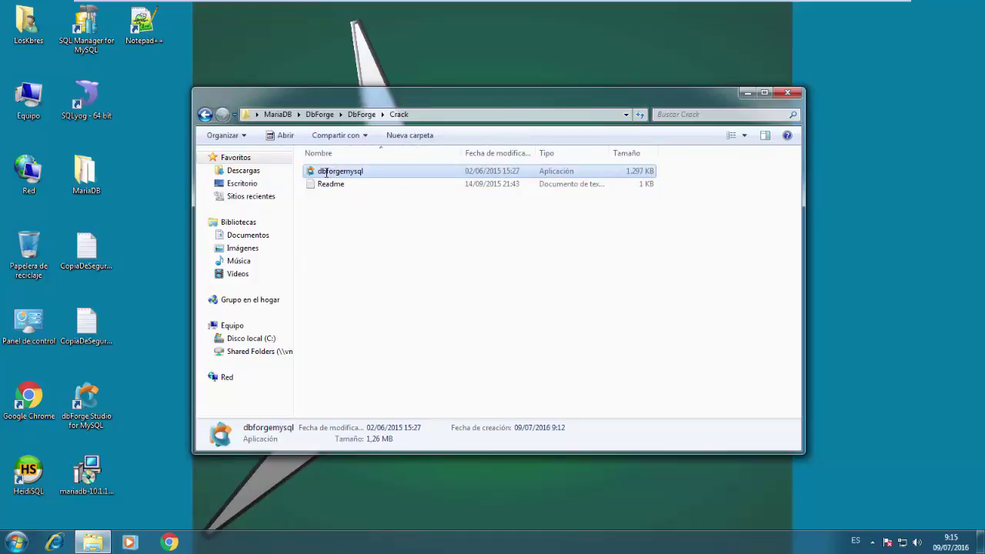
right_click(96, 406)
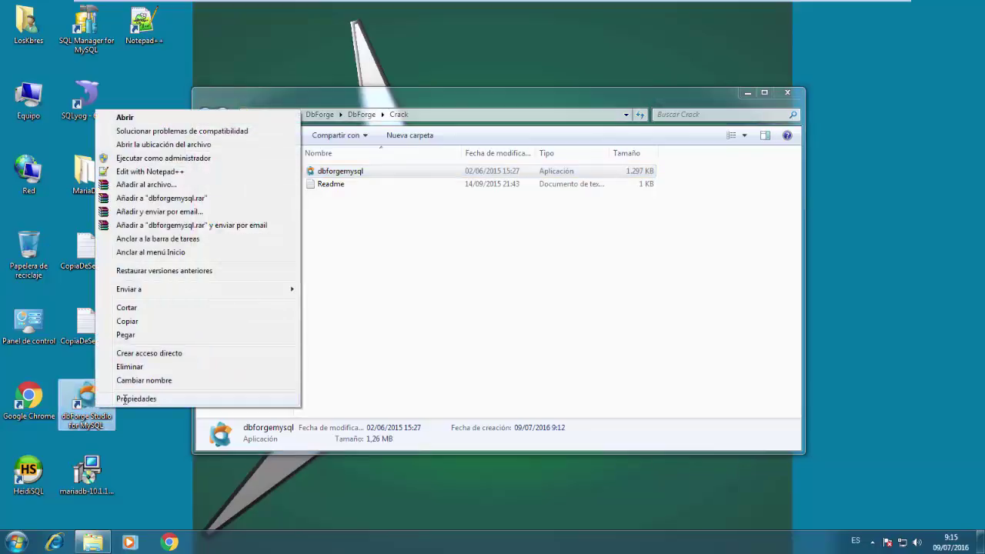
click(125, 398)
click(157, 420)
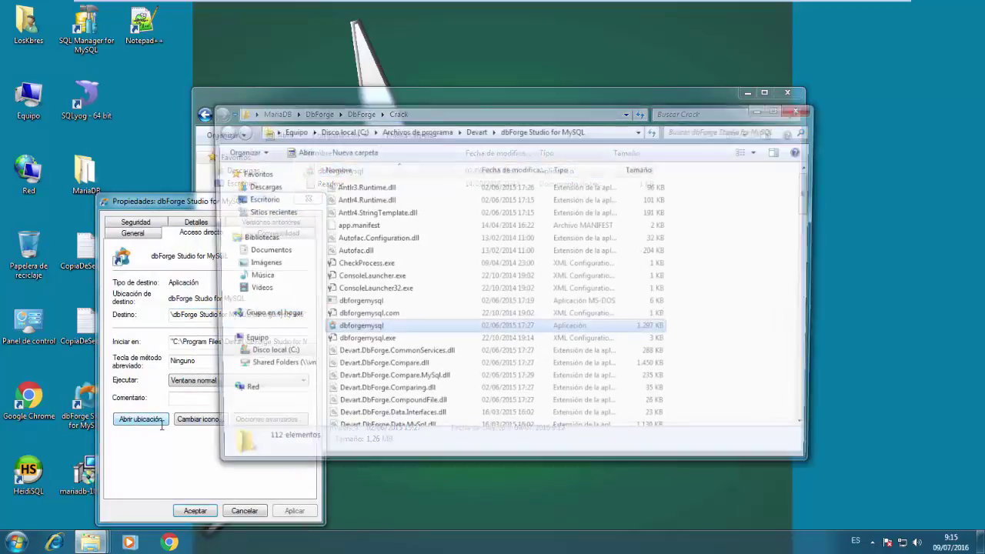
key(ctrl+v)
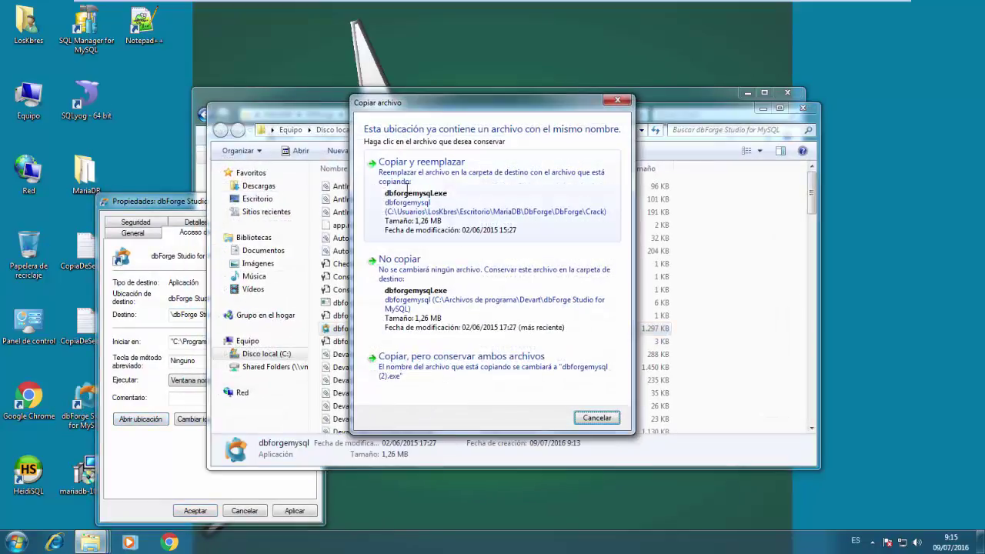
click(408, 185)
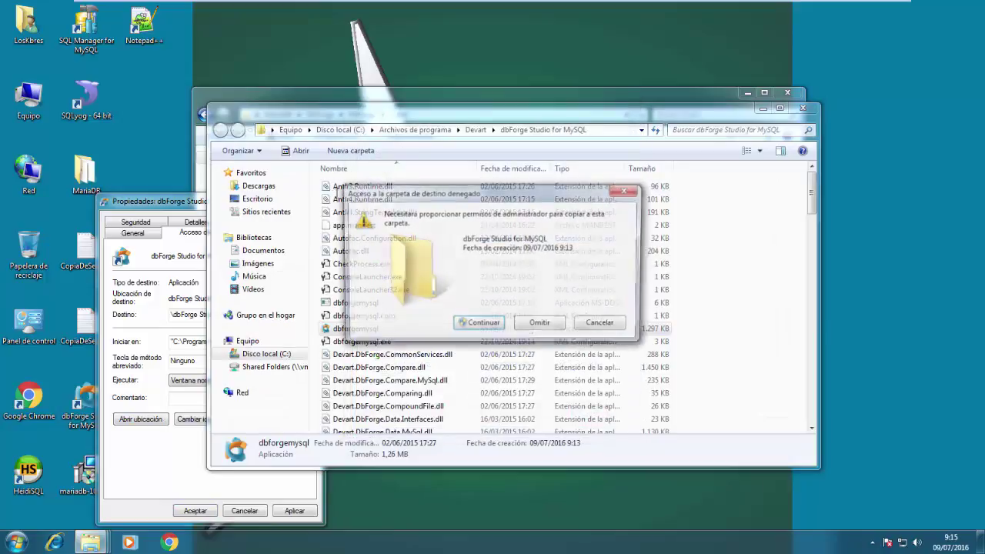
click(472, 325)
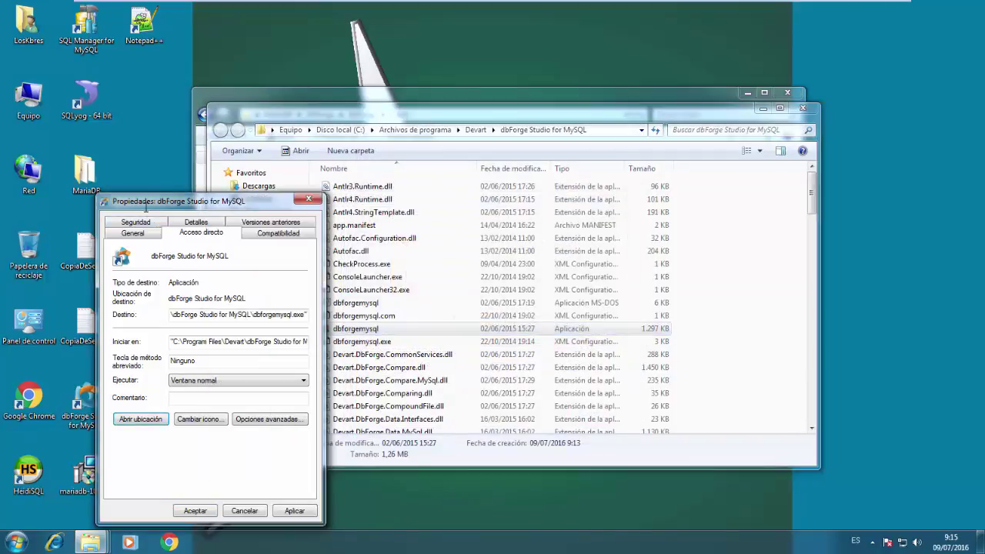
click(335, 96)
Open the Readme notes full screen and copy the x64 ngen uninstall command
click(322, 183)
double_click(322, 183)
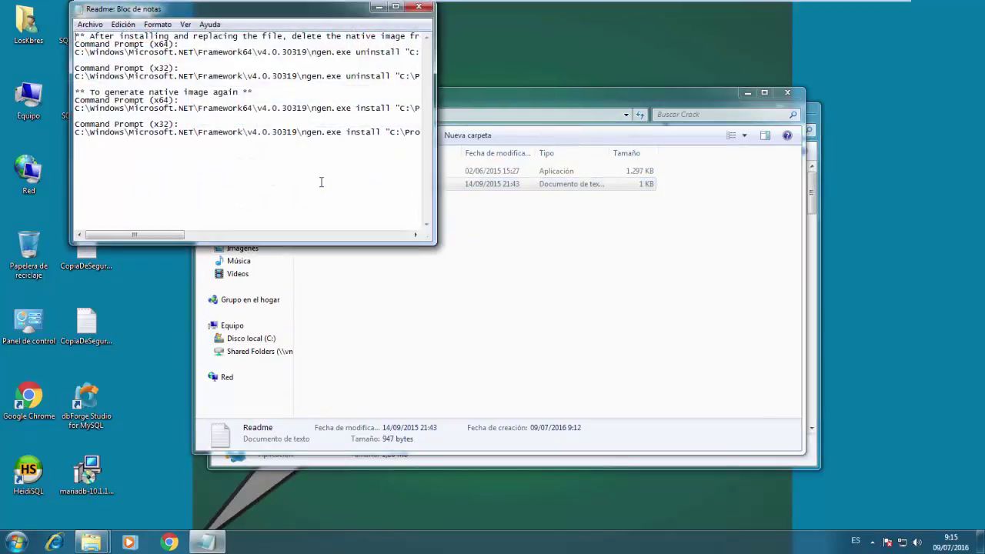
double_click(393, 7)
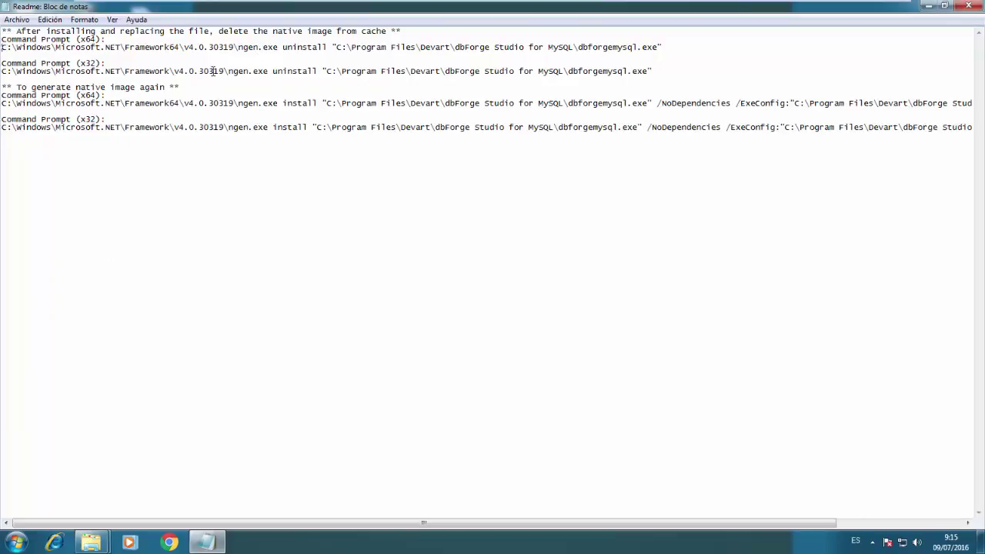
key(shift+Down)
key(super+c)
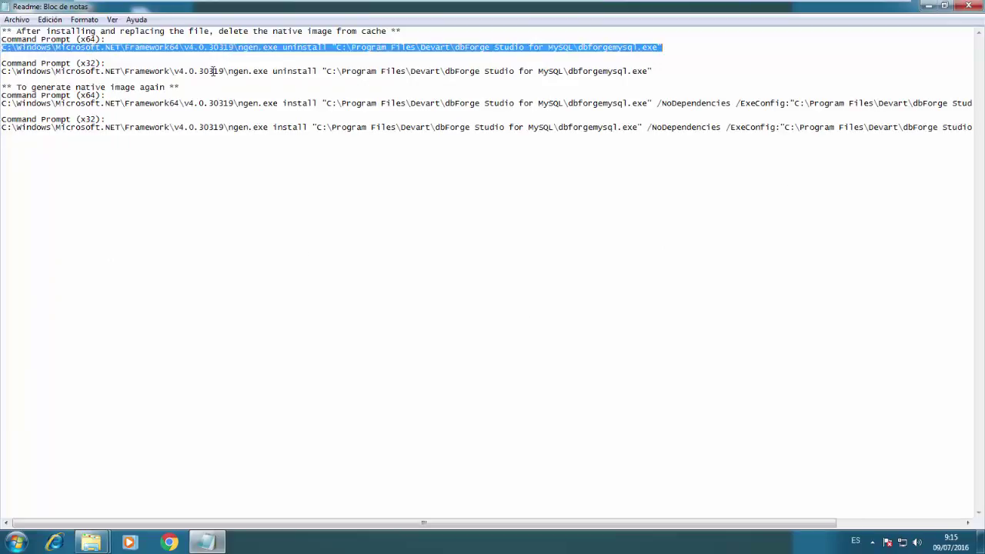
Launch Command Prompt as administrator via the cmd run prompt
key(super+r)
text(cmd)
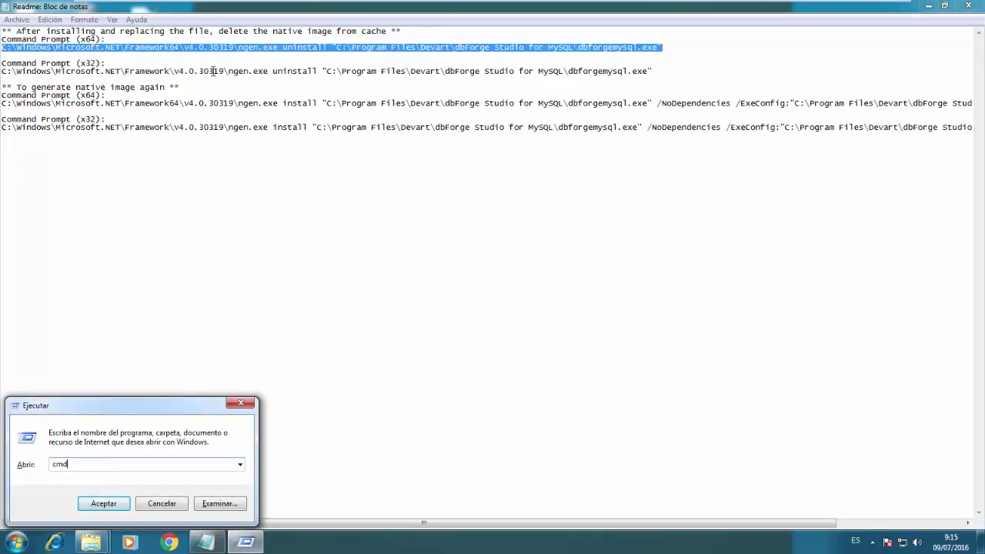
key(Return)
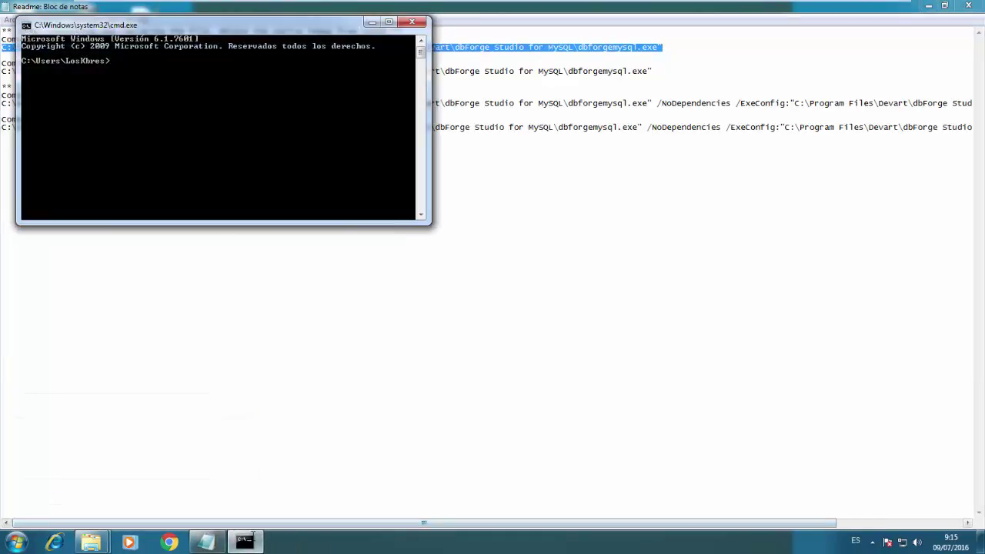
right_click(245, 540)
right_click(241, 482)
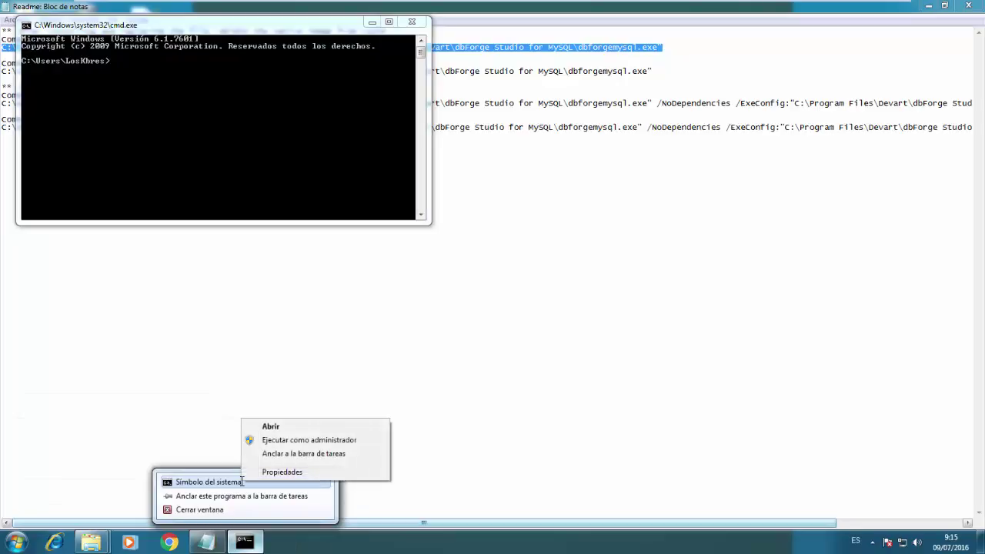
click(278, 440)
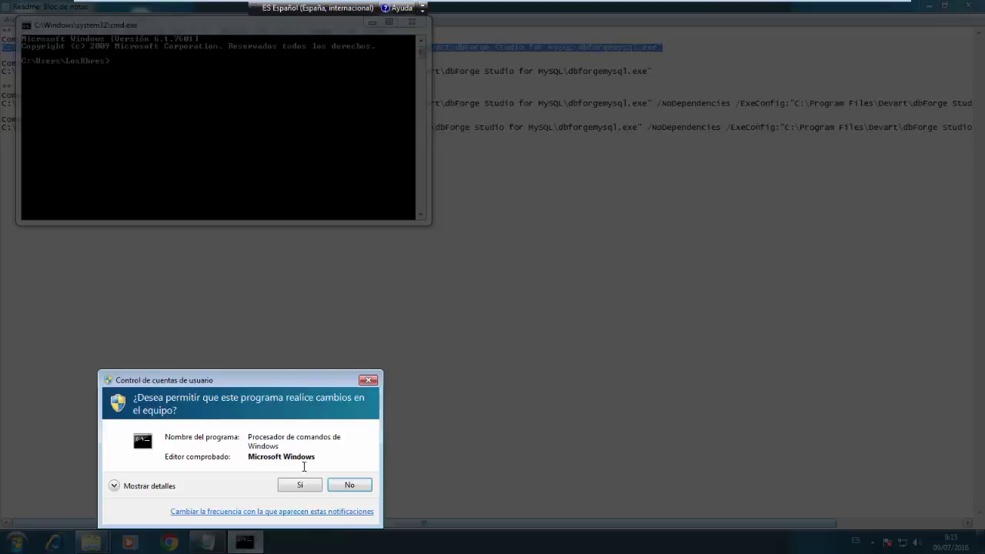
click(300, 484)
Paste and run the ngen uninstall command for dbforgemysql.exe, then close the consoles and Readme
key(ctrl+v)
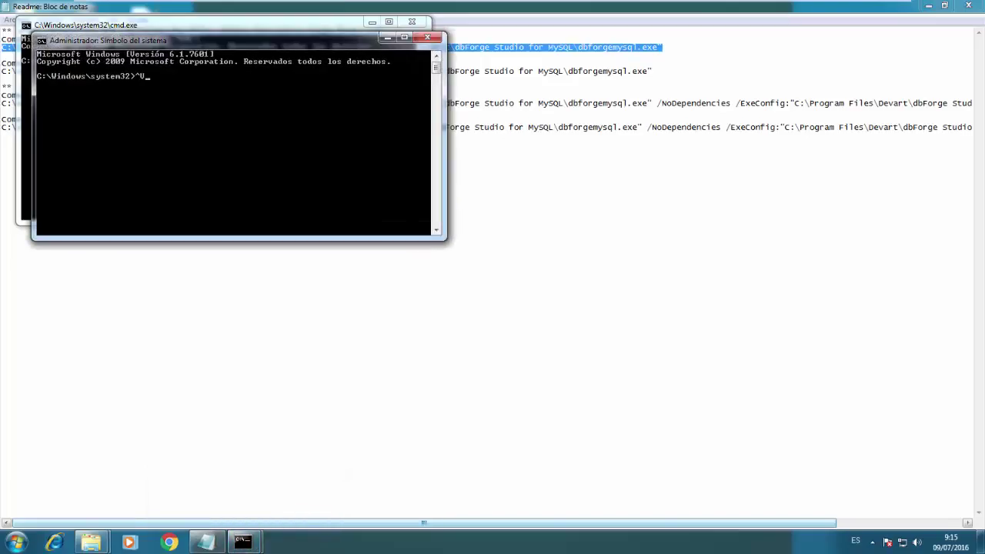
right_click(277, 214)
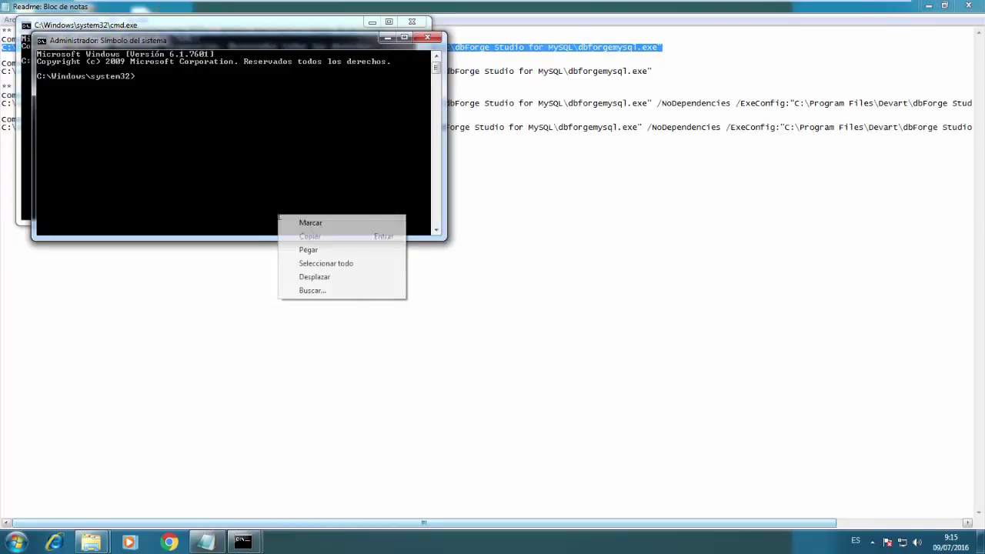
click(310, 251)
key(Return)
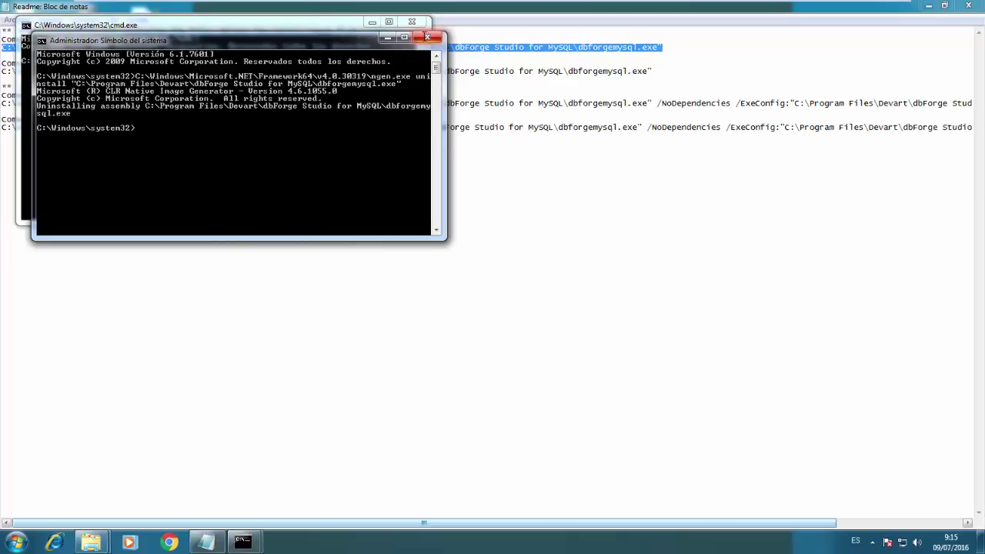
click(427, 36)
click(412, 21)
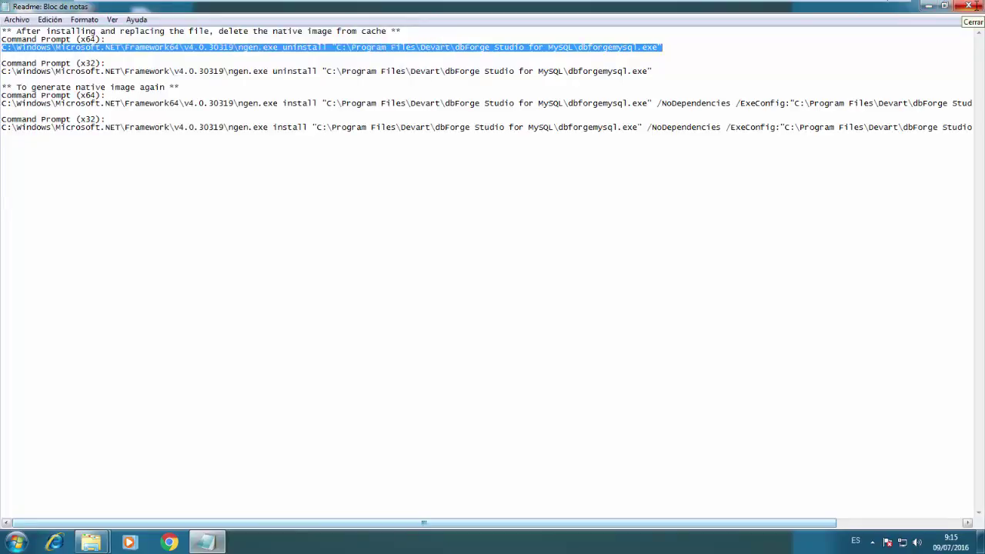
click(967, 5)
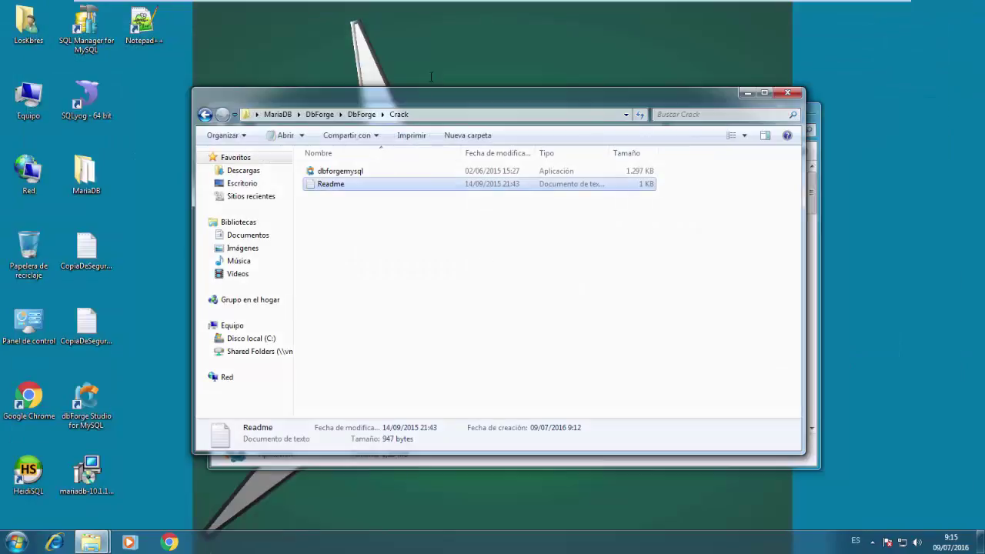
Return to the DbForge folder and launch dbForge Studio for MySQL from its desktop shortcut
click(357, 114)
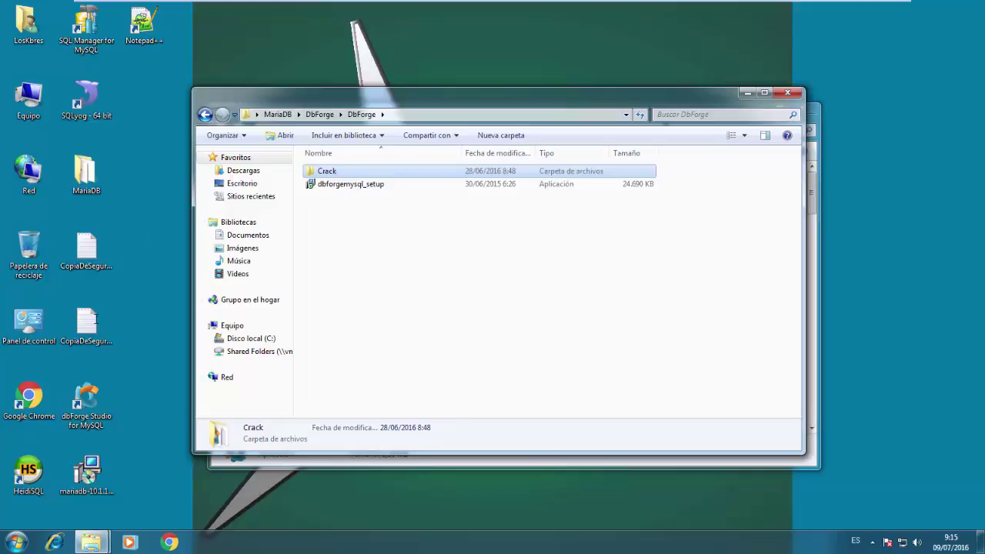
double_click(86, 401)
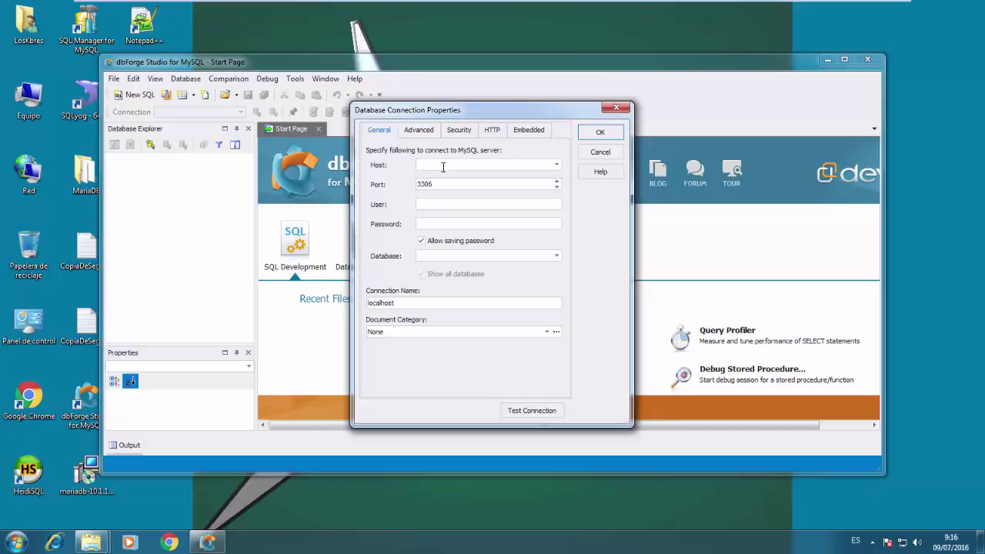
Connect to host localhost on port 3306 with the stock database, maximize, and dismiss the update notice
text(localhost)
double_click(443, 167)
key(Tab)
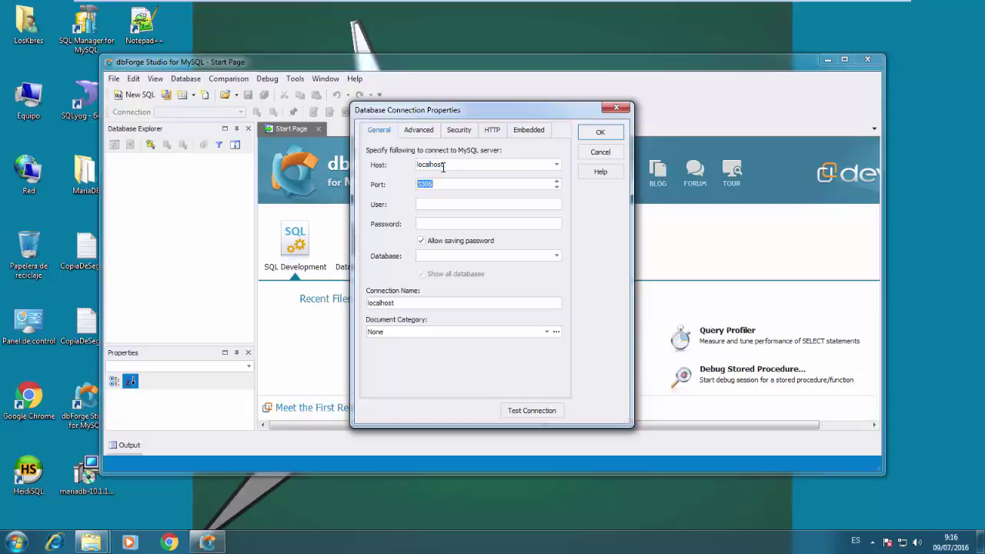
key(Tab)
click(557, 255)
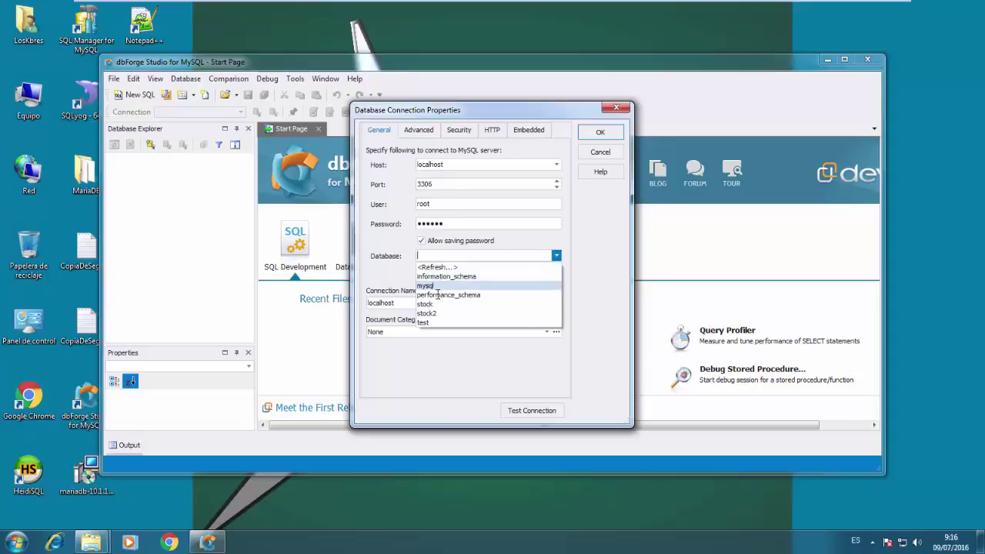
click(435, 304)
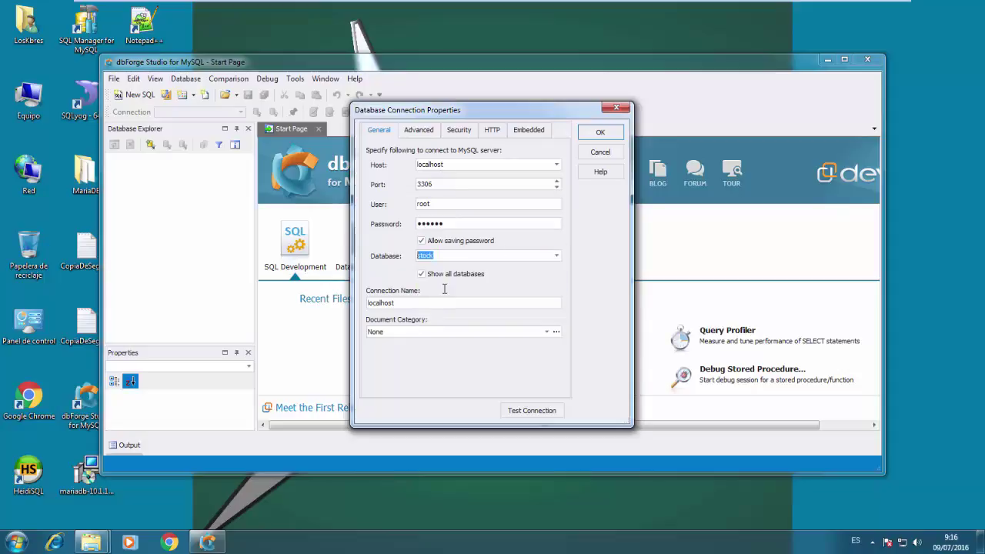
click(600, 132)
double_click(604, 62)
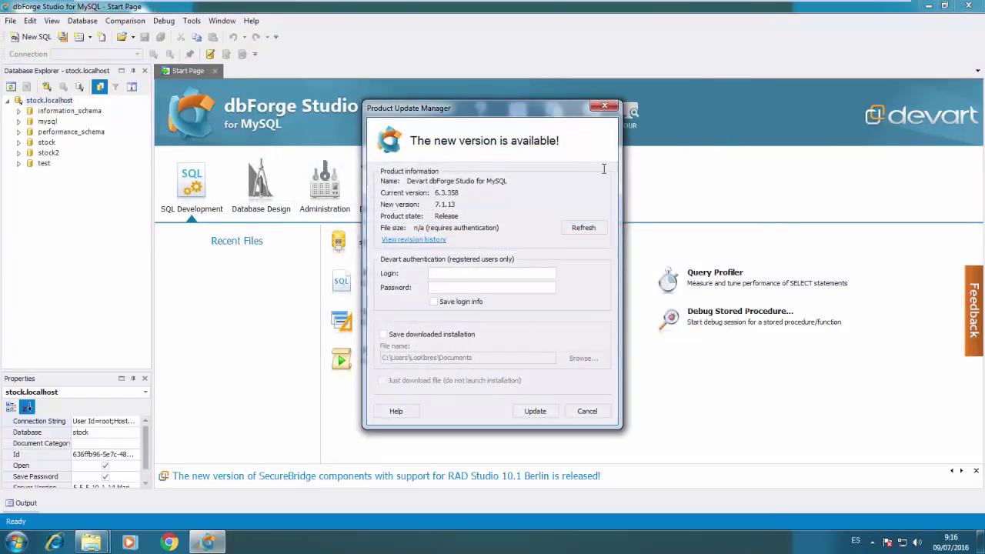
click(587, 411)
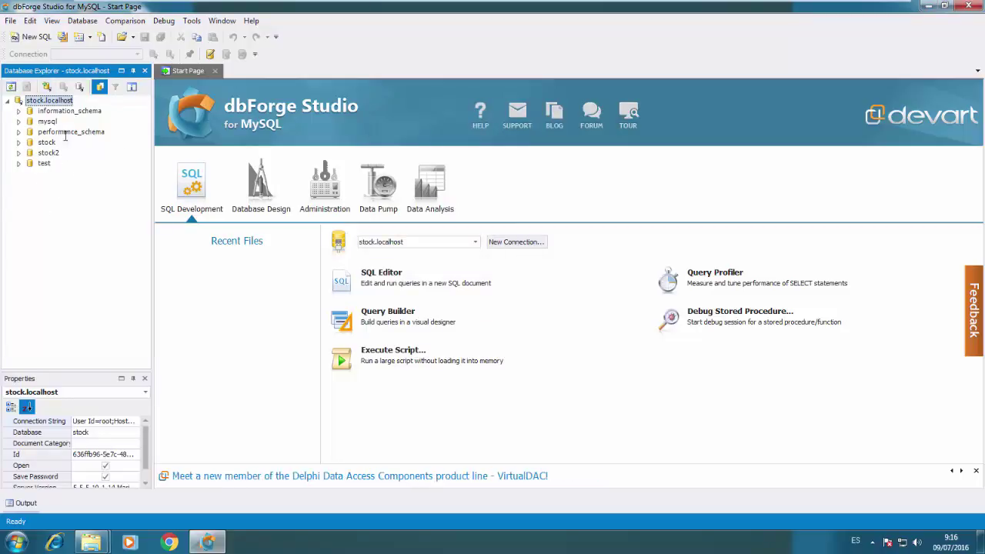
Expand the stock database to show its Tables and Procedures
click(19, 142)
click(30, 153)
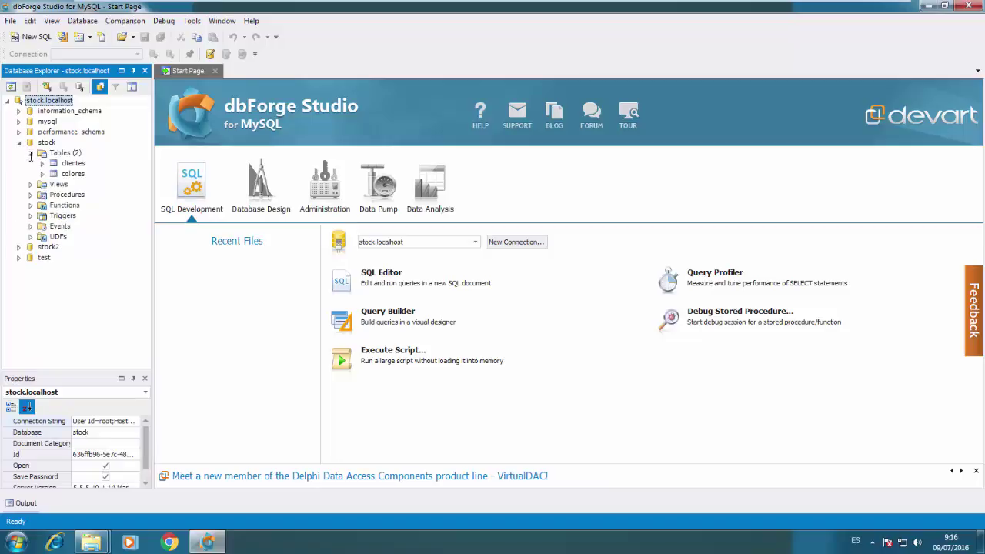
click(31, 194)
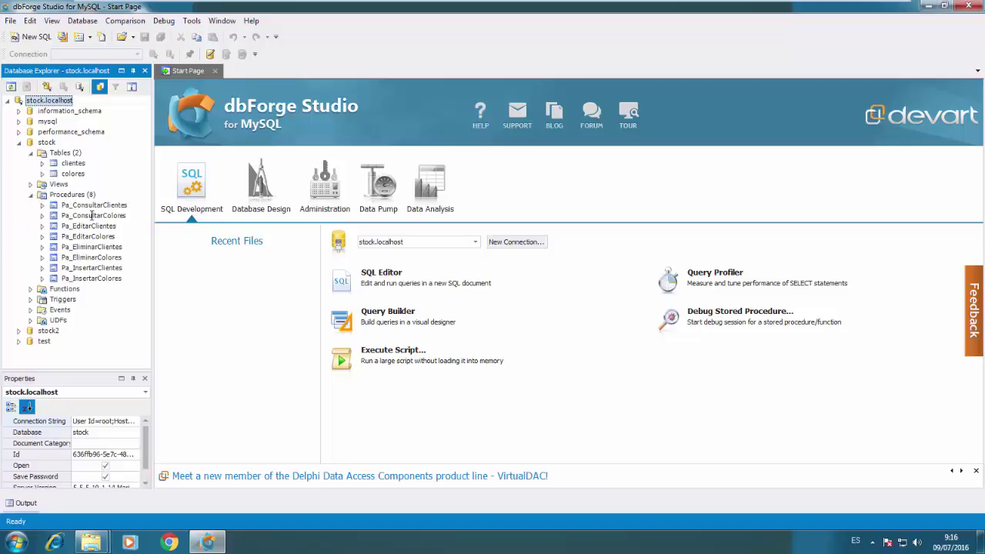
click(71, 195)
Draft a new procedure with one parameter, then close it without saving
right_click(71, 195)
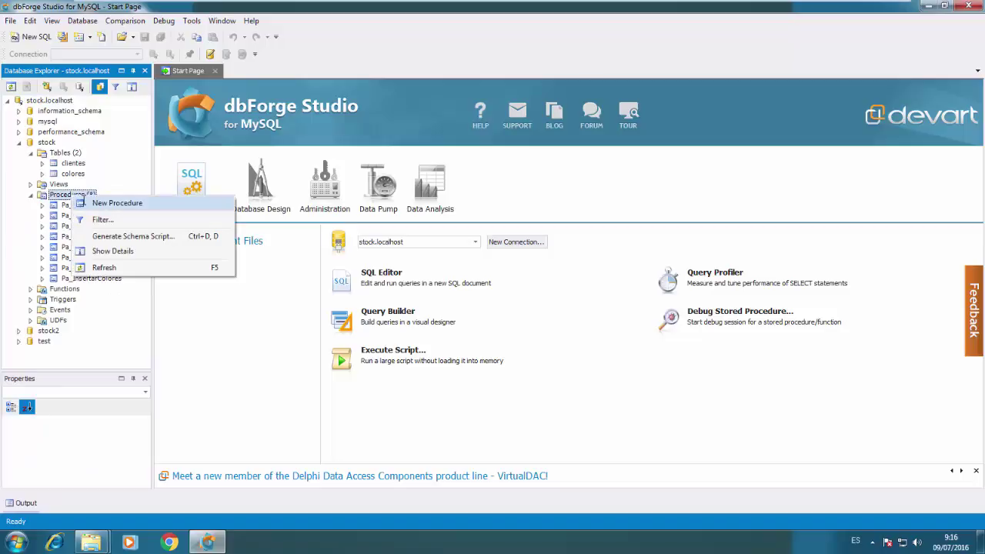
click(83, 202)
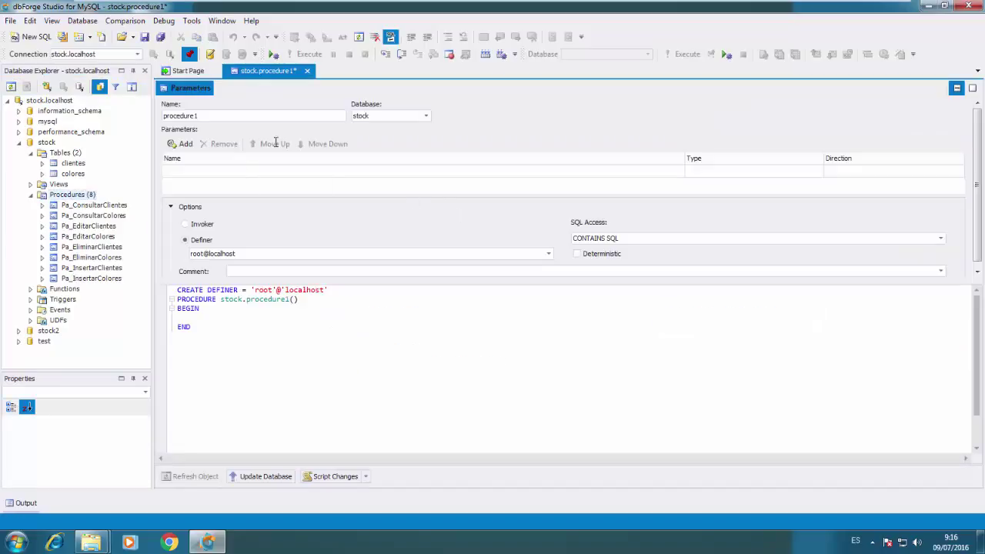
click(185, 143)
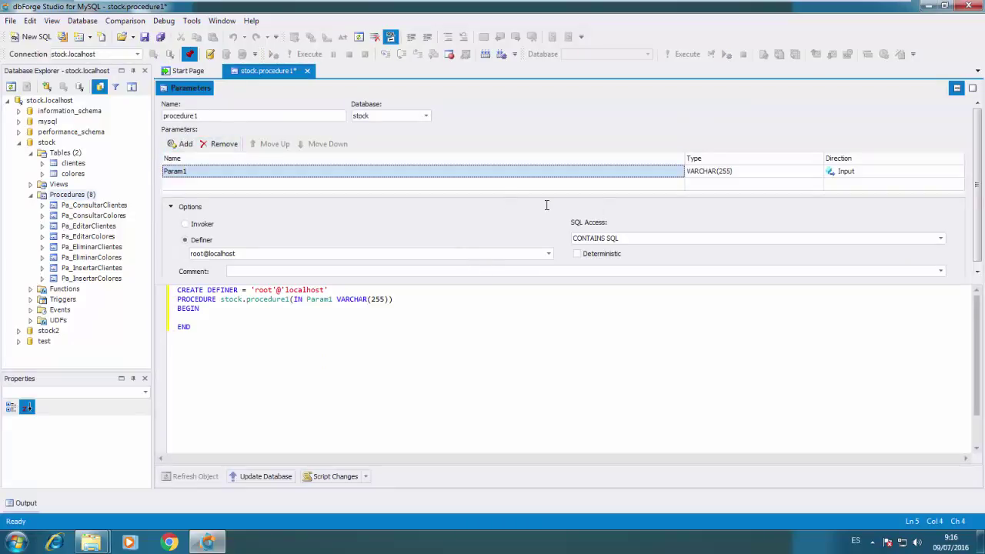
click(341, 332)
click(306, 70)
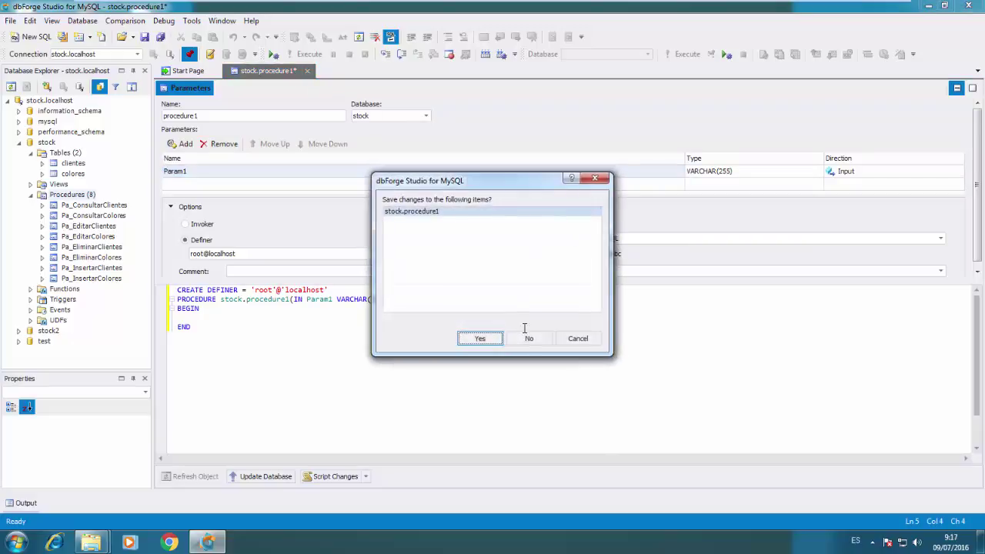
click(528, 336)
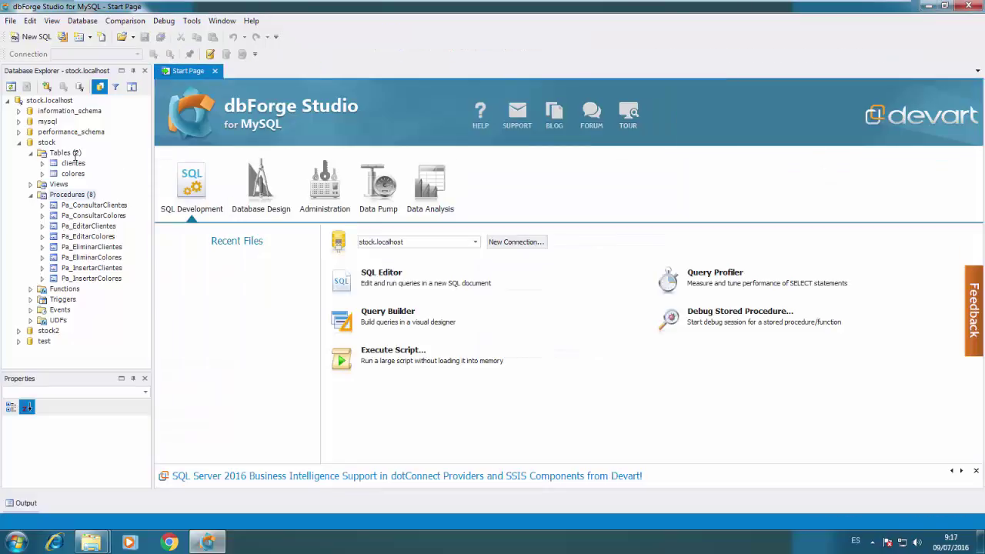
Start a new schema comparison with stock.localhost as the target connection
right_click(74, 154)
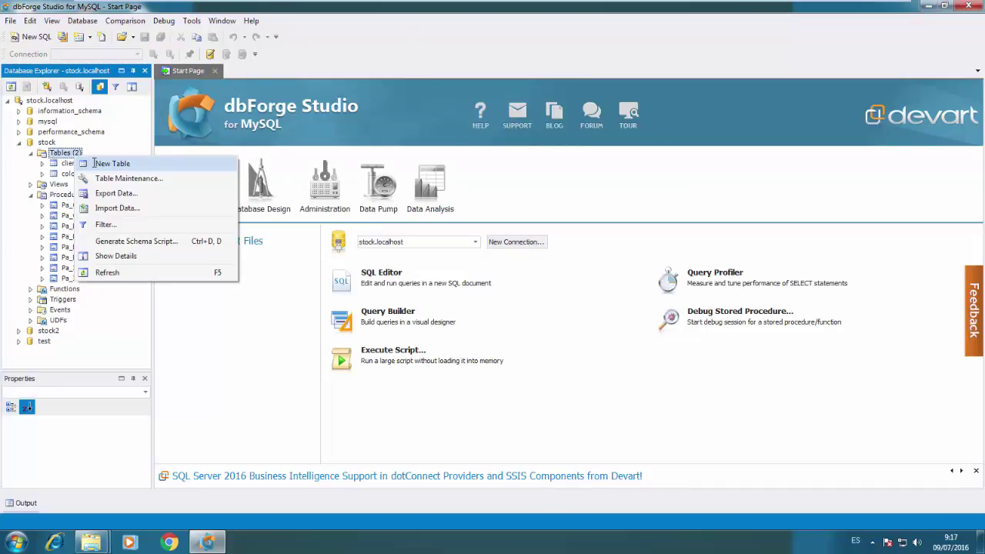
key(Escape)
click(108, 21)
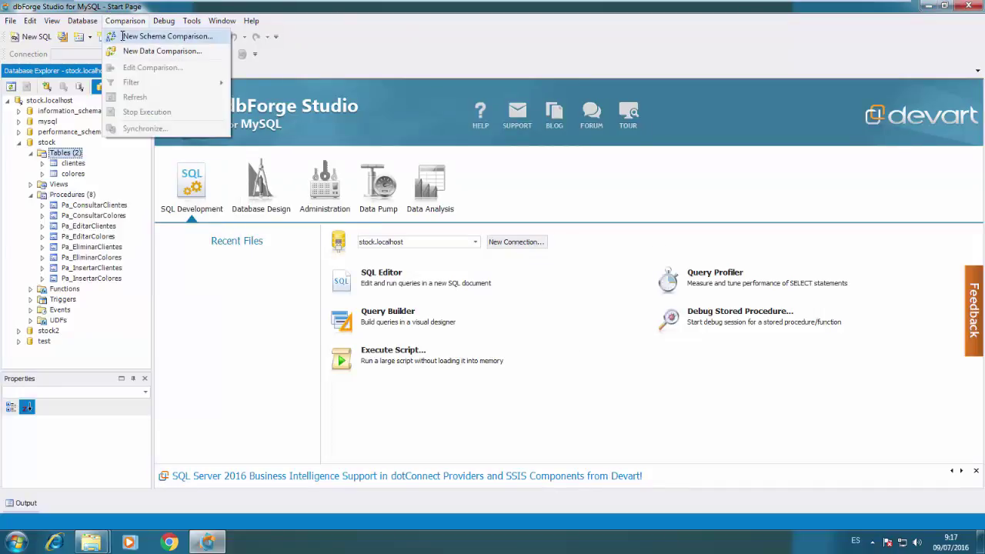
click(122, 36)
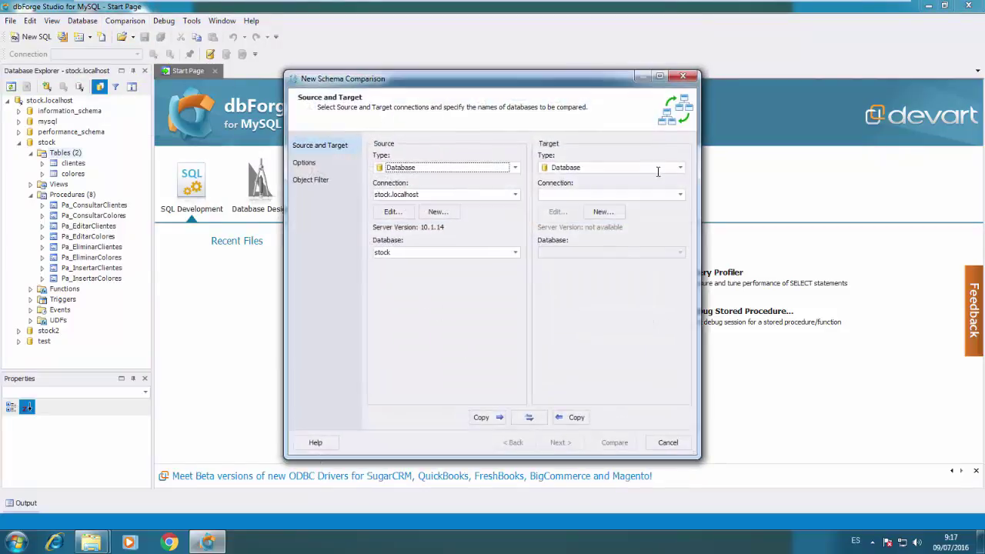
click(680, 194)
click(648, 206)
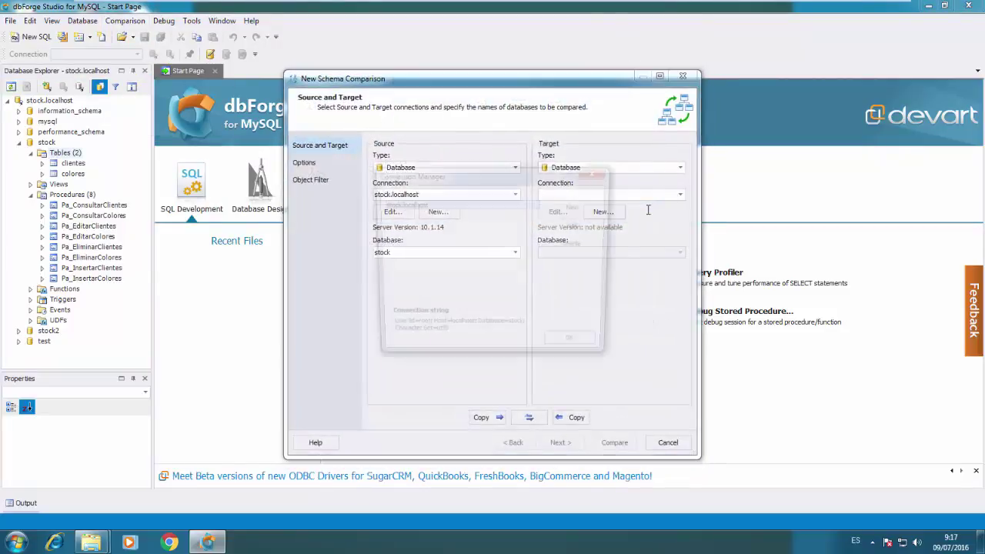
click(593, 175)
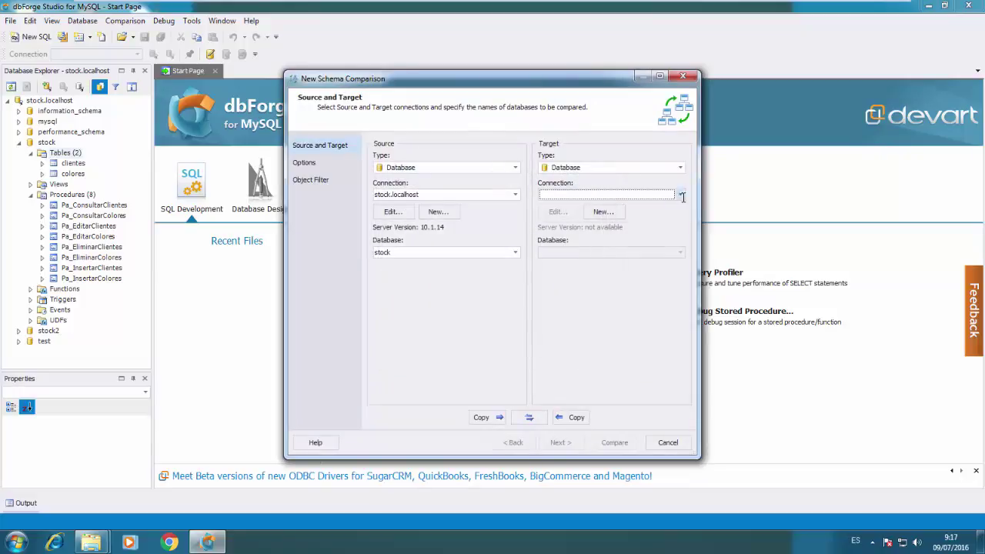
click(647, 194)
click(645, 215)
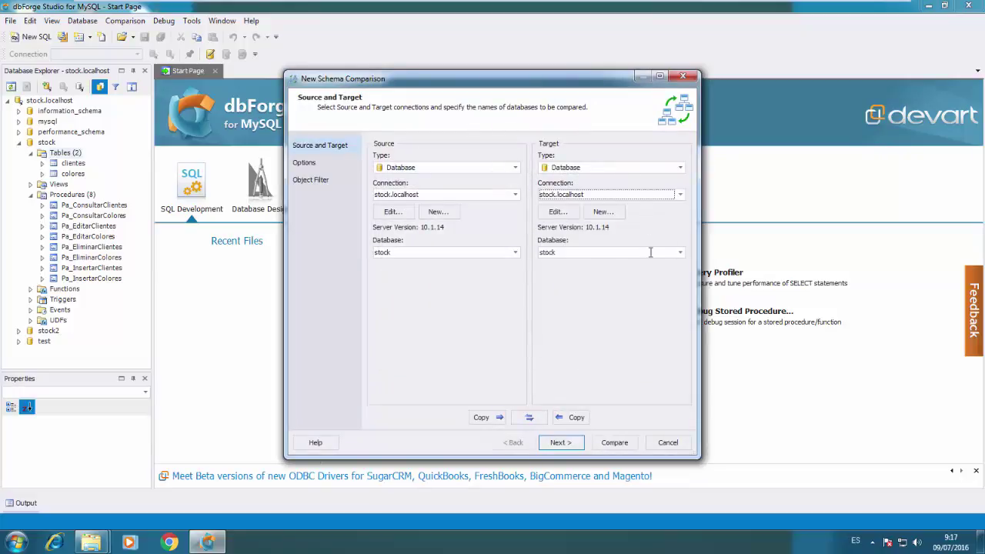
Compare source database stock against target stock2 using the default options
click(515, 253)
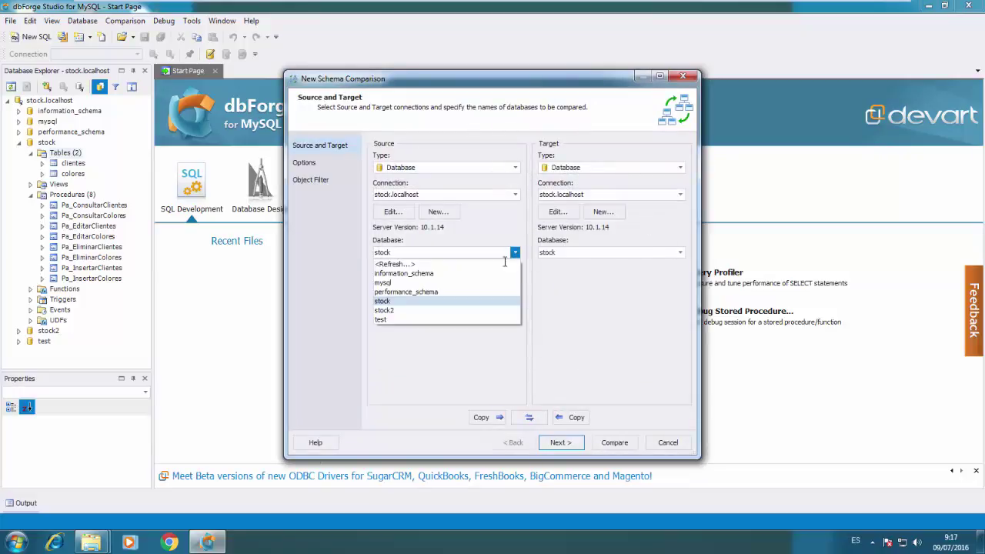
click(446, 301)
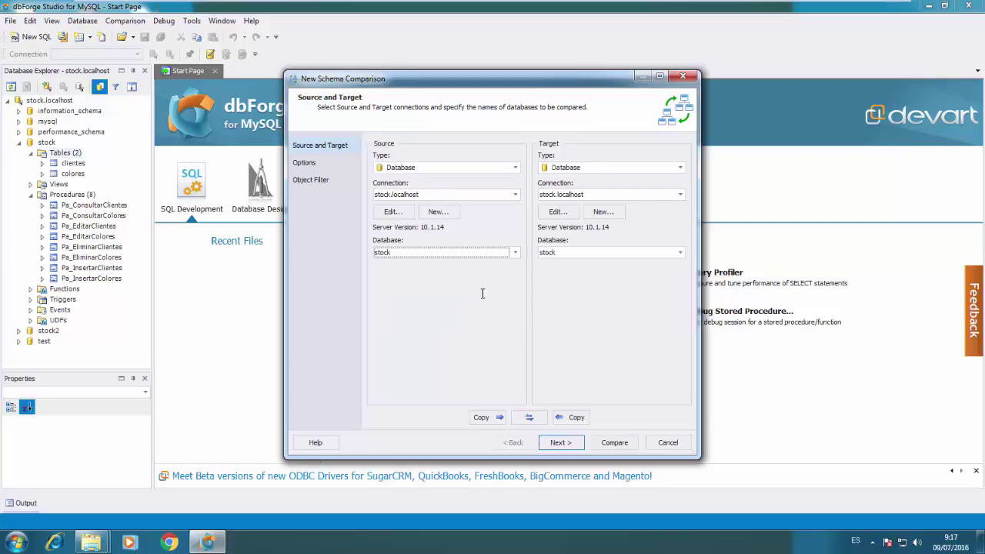
click(679, 252)
click(584, 309)
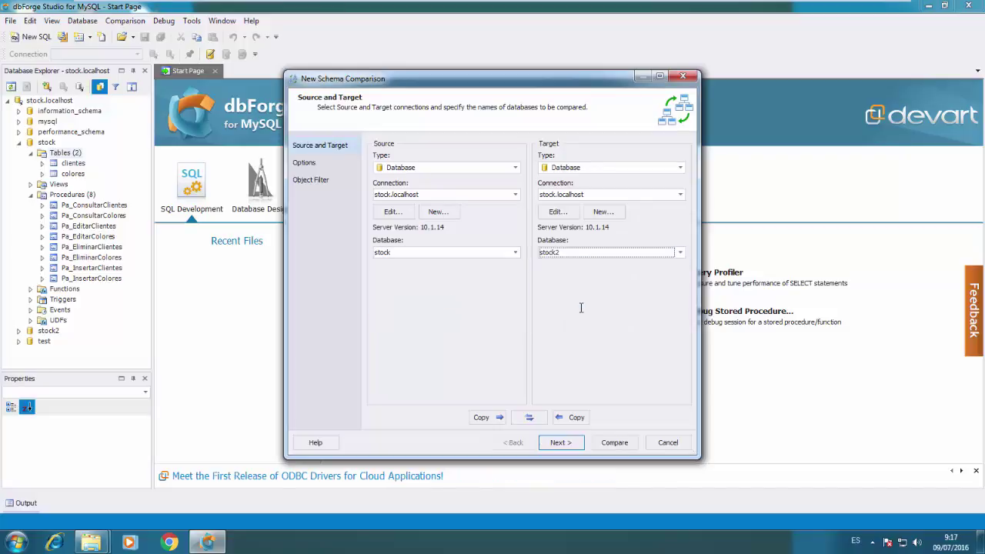
click(555, 445)
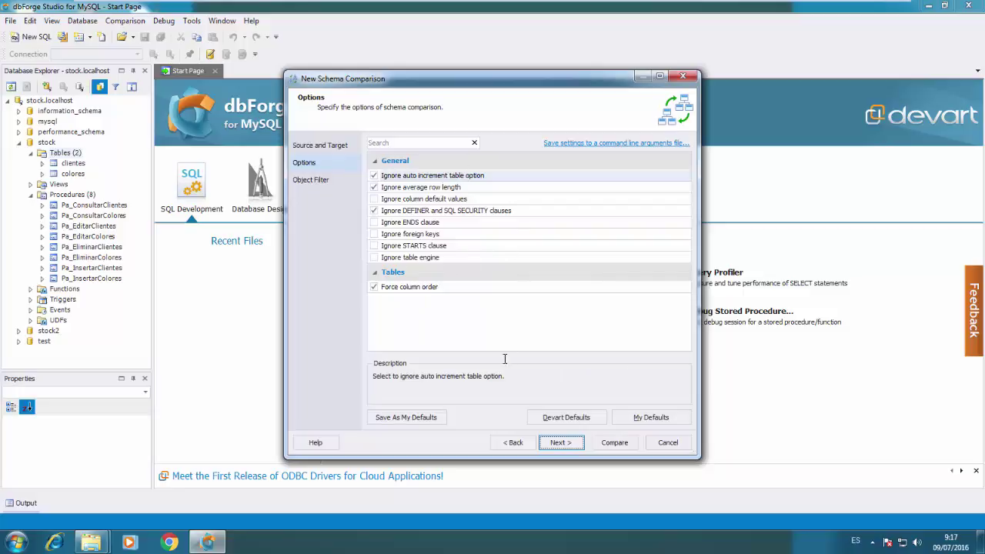
click(560, 442)
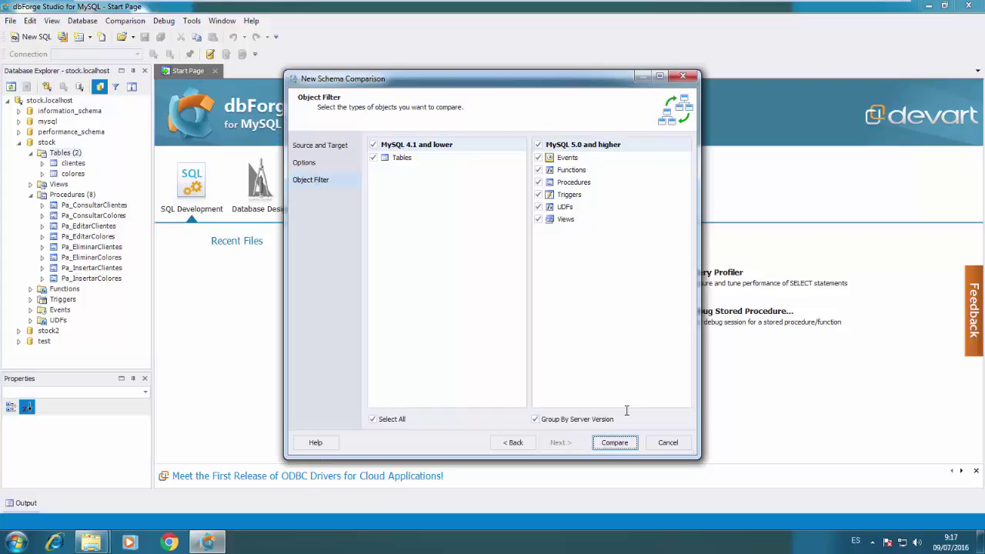
click(614, 442)
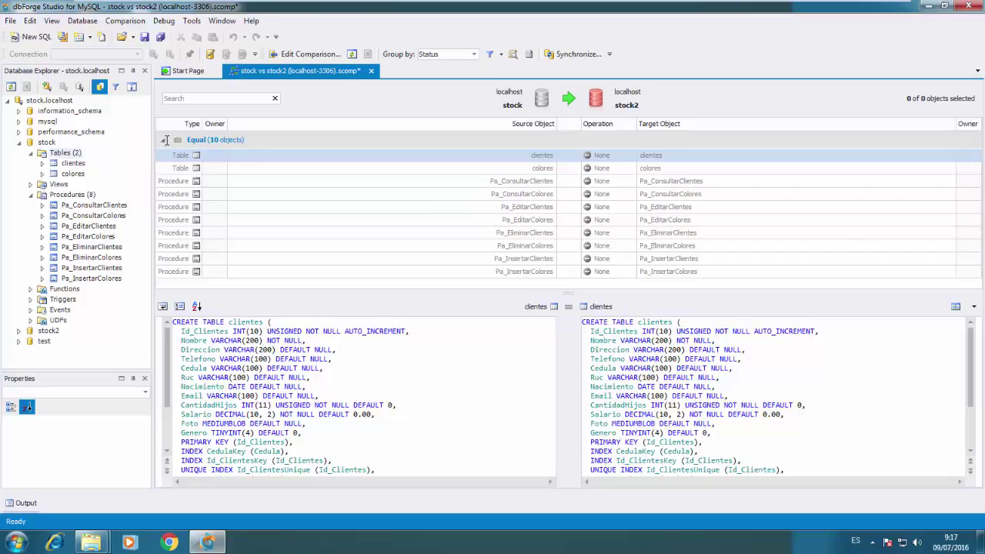
Inspect Pa_ConsultarColores among the Equal objects, then close the comparison without saving
click(165, 140)
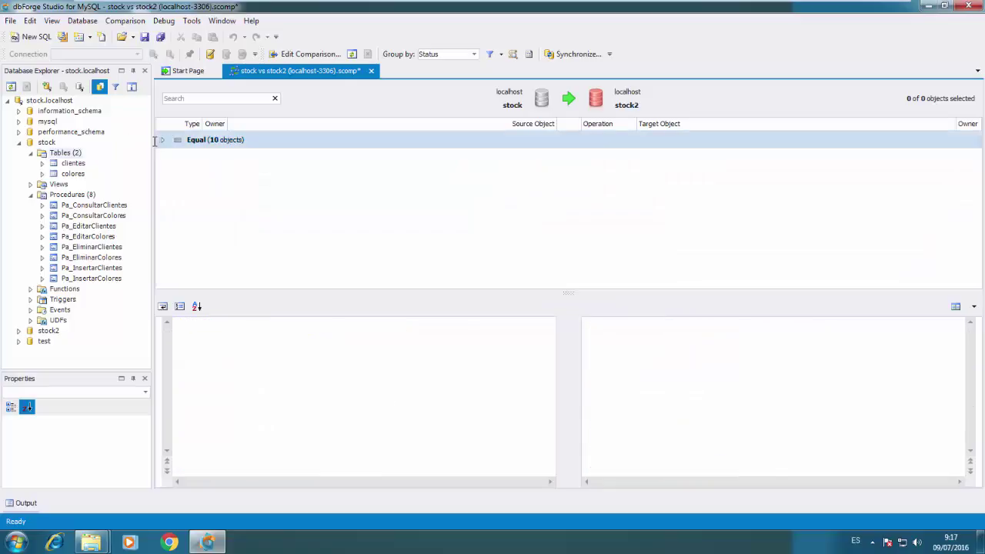
click(162, 140)
click(317, 194)
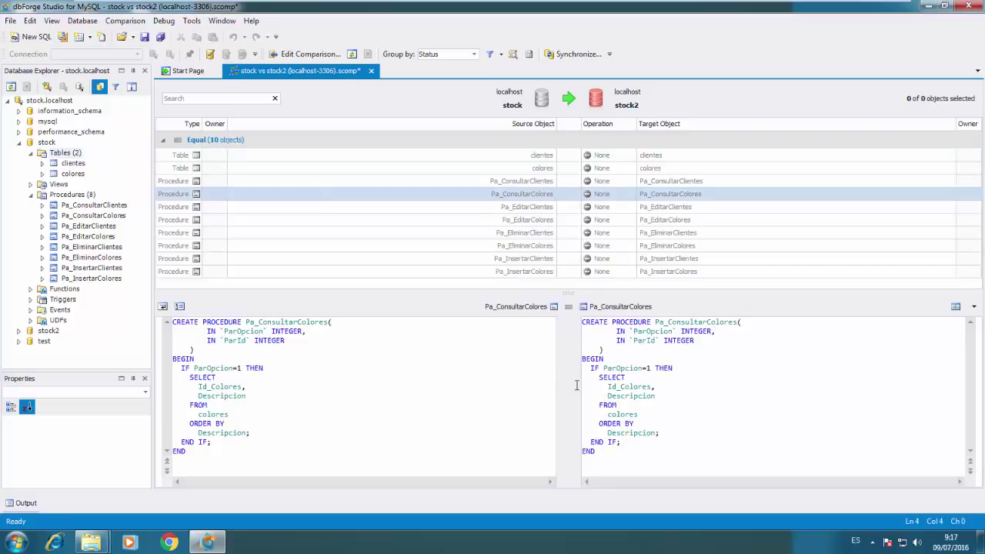
click(370, 70)
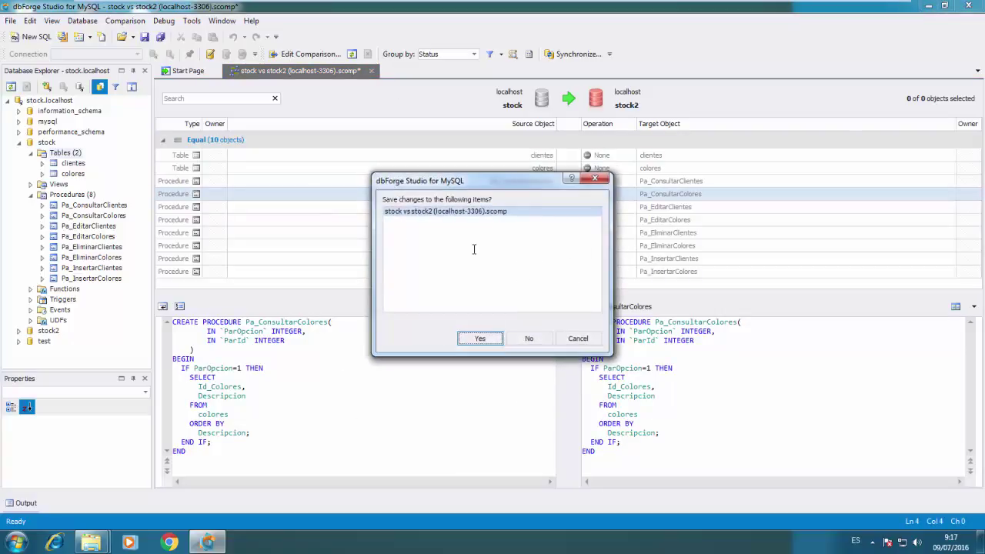
click(529, 339)
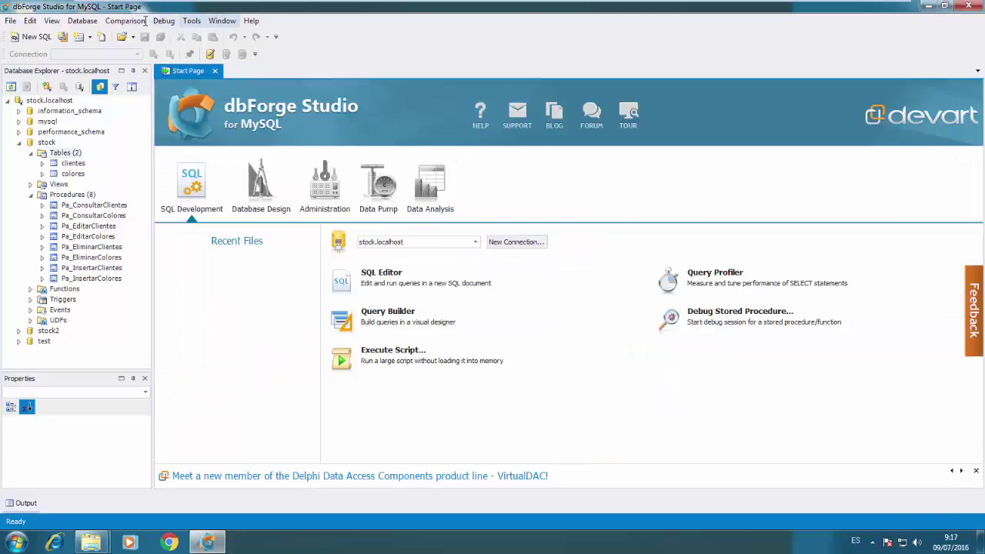
click(141, 20)
Run a new data comparison against the stock.localhost target with default options and tables
click(158, 51)
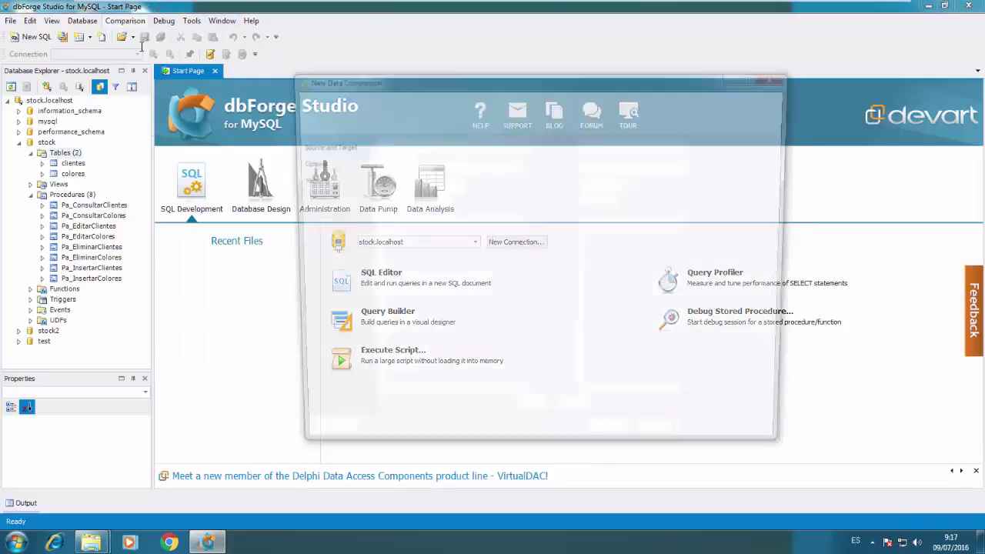
click(776, 167)
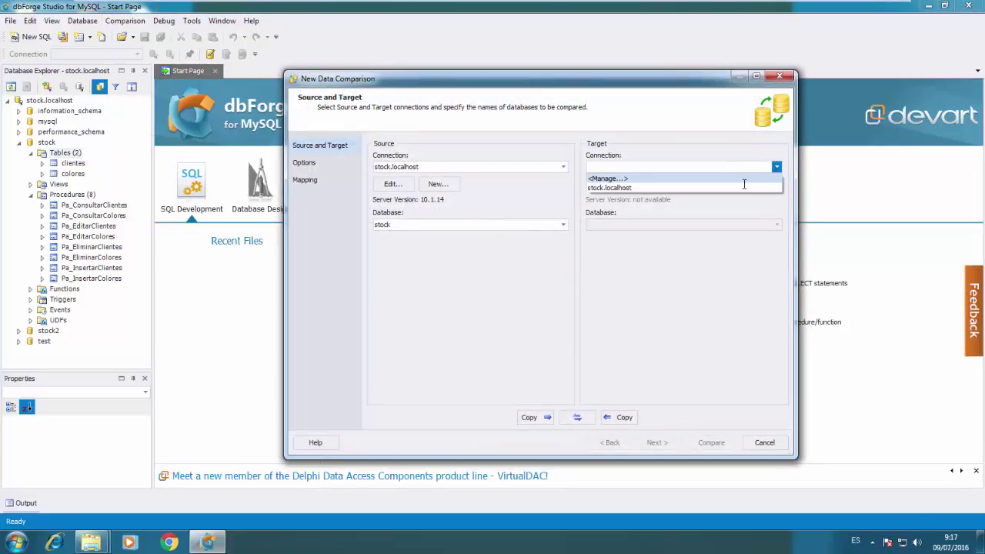
click(743, 184)
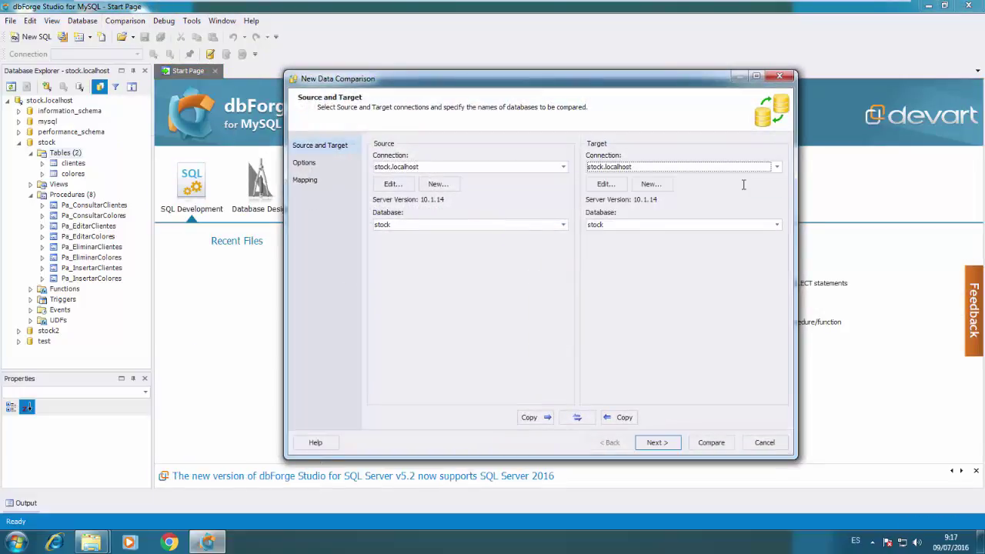
click(655, 442)
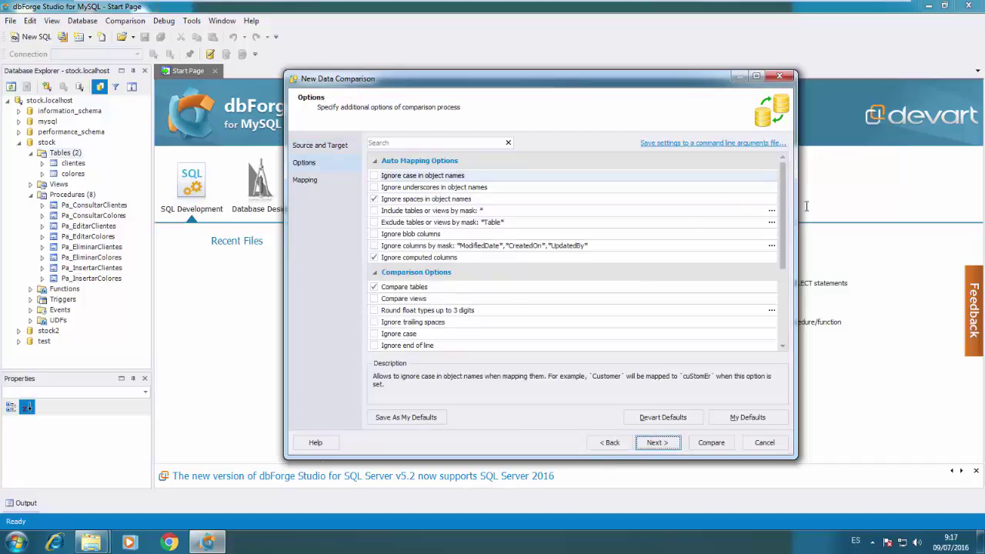
drag(779, 227, 780, 306)
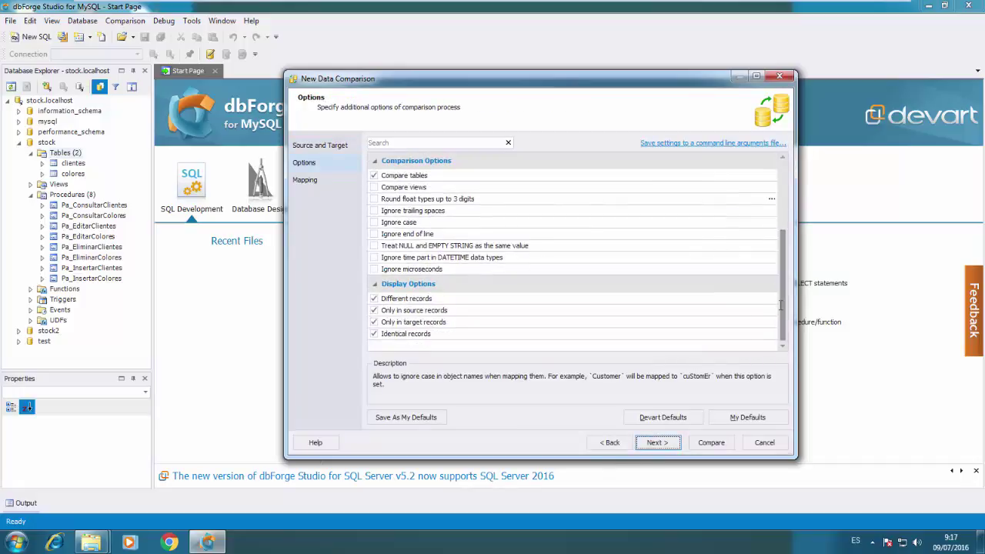
click(656, 442)
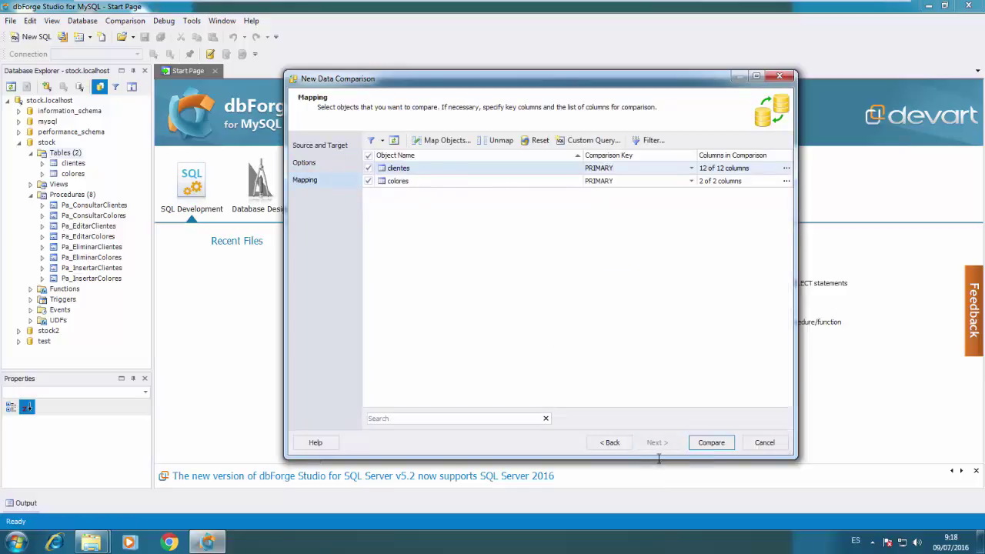
click(710, 443)
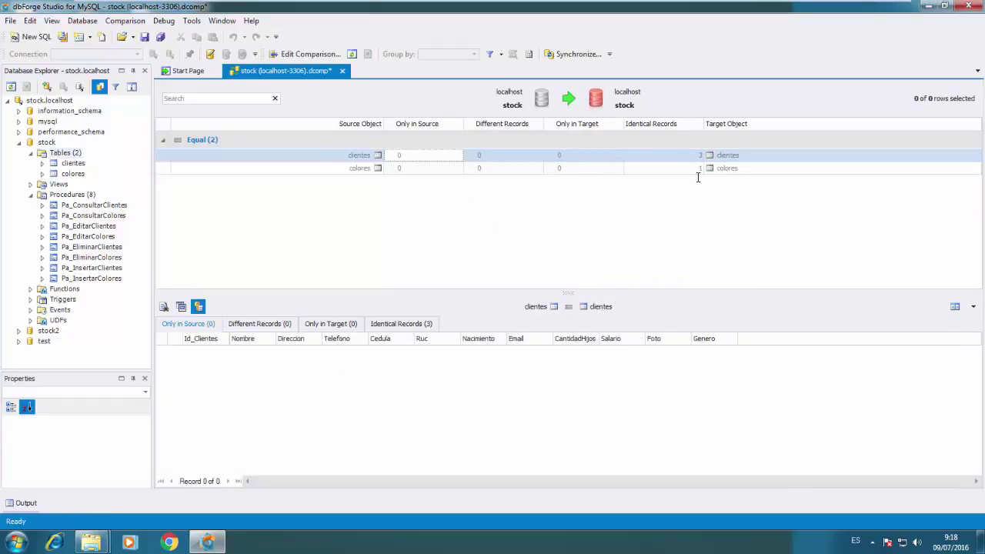
Review the 3 identical clientes records and 1 colores record, then close everything unsaved
click(678, 156)
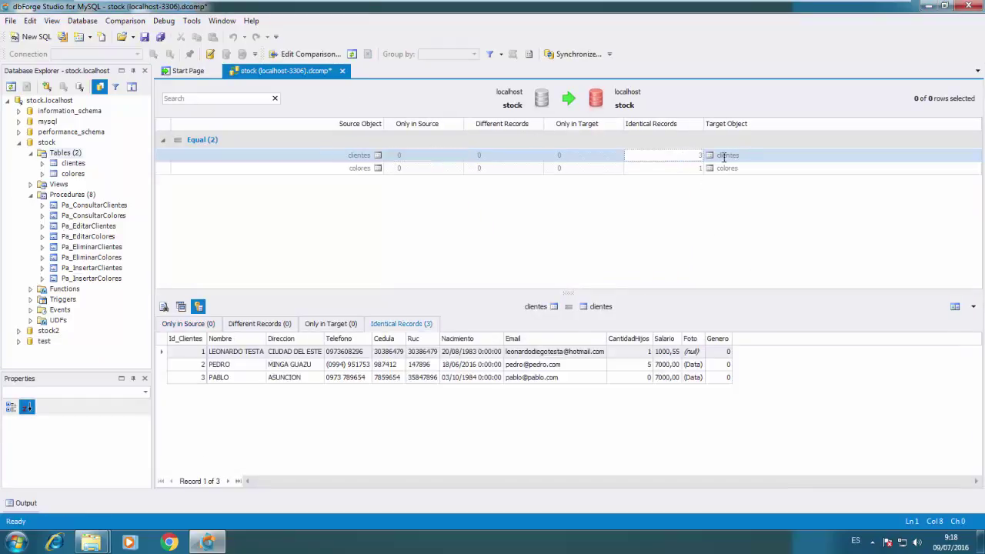
click(683, 166)
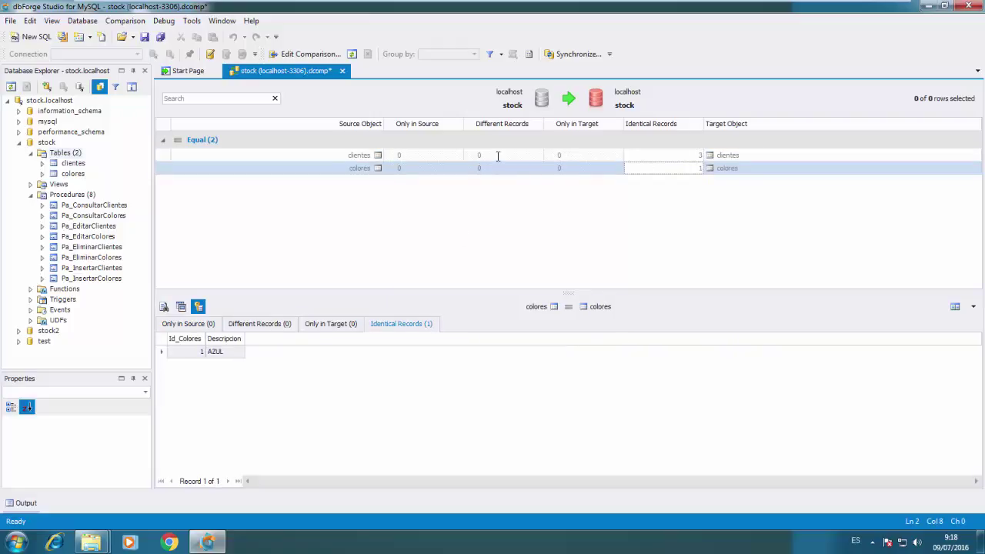
click(343, 71)
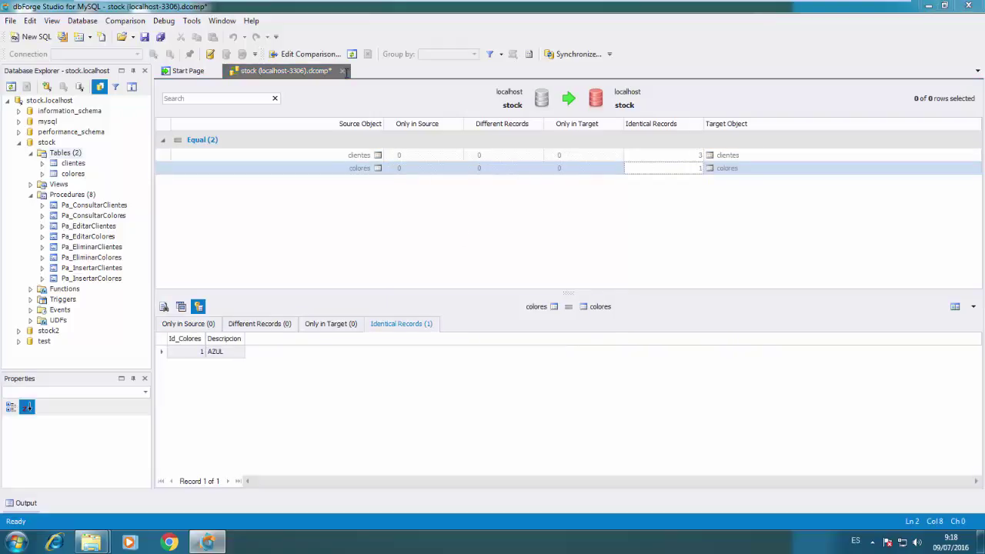
click(518, 338)
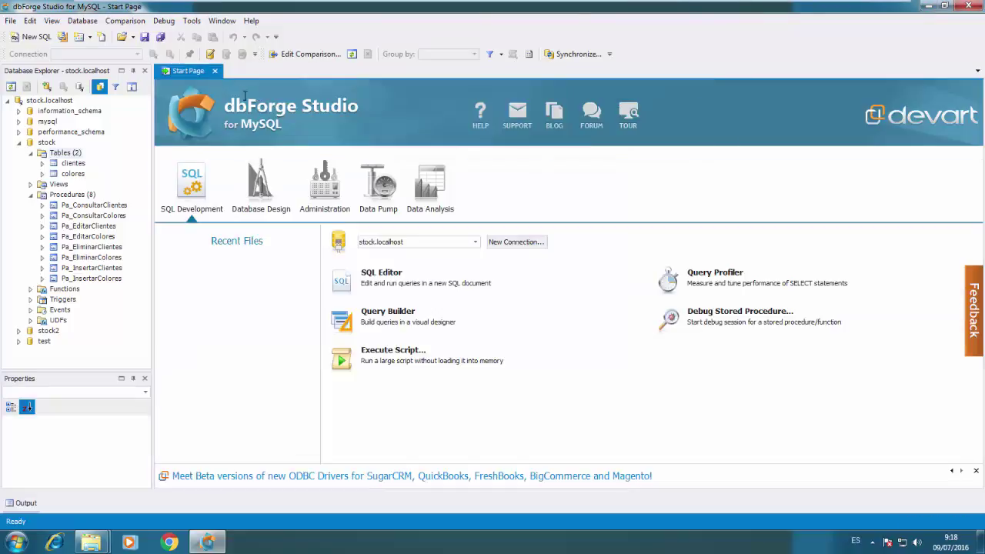
click(215, 71)
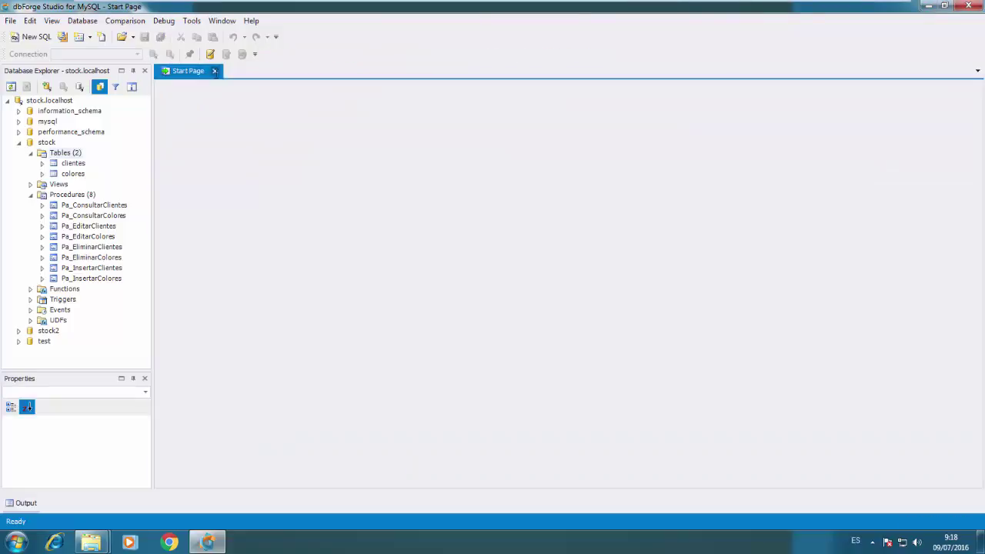
click(138, 22)
click(400, 193)
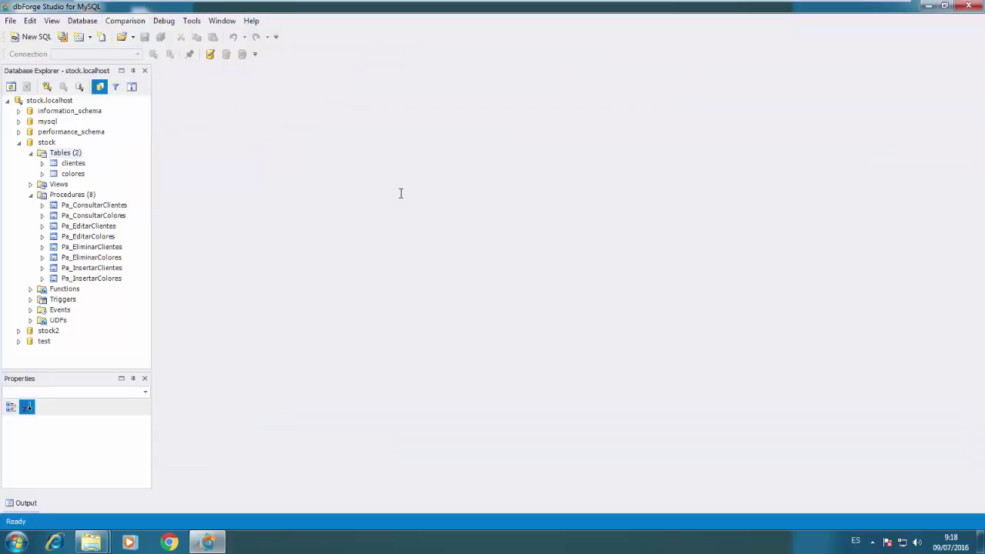
click(82, 21)
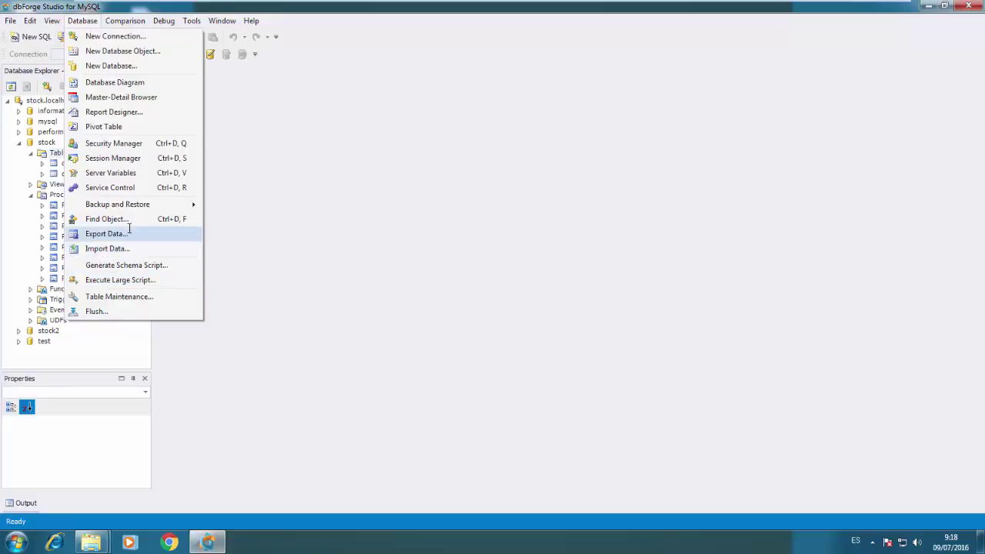
mouse_move(140, 205)
click(220, 209)
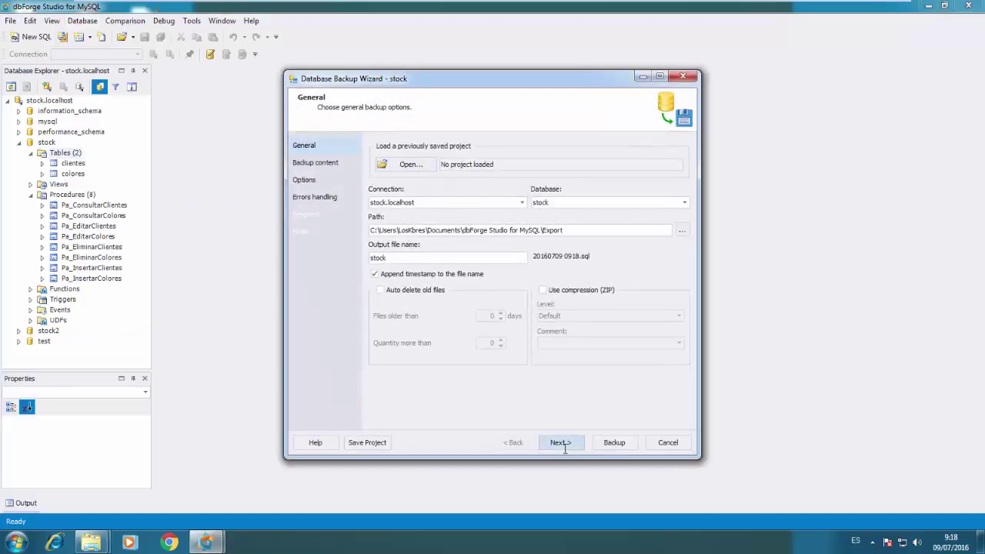
click(559, 442)
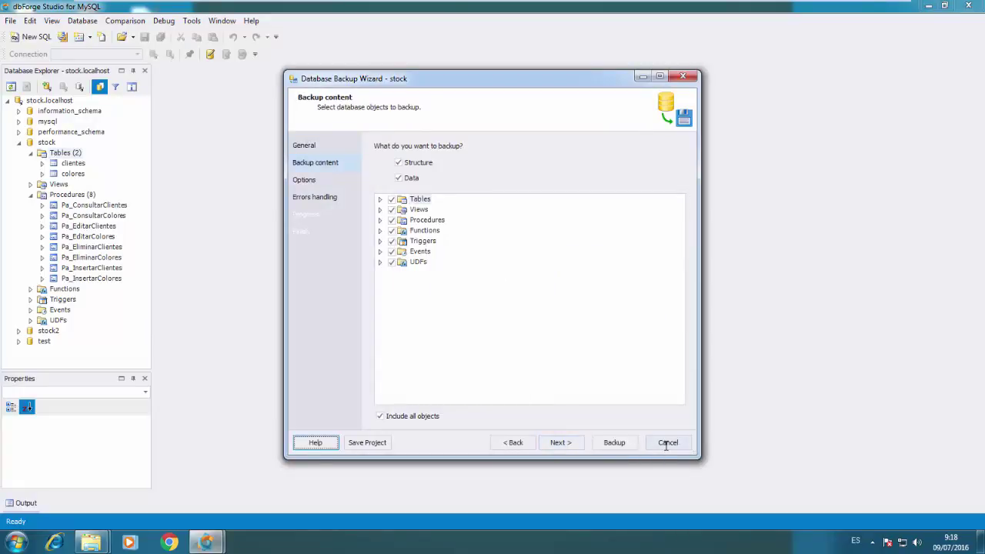
click(666, 443)
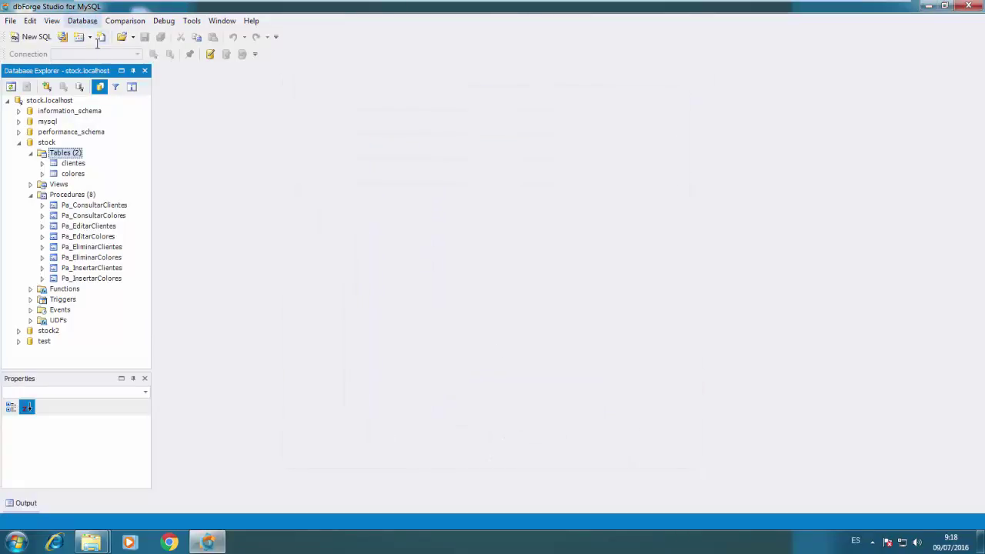
Preview the Restore Database wizard, cancel it, and exit dbForge Studio
click(83, 20)
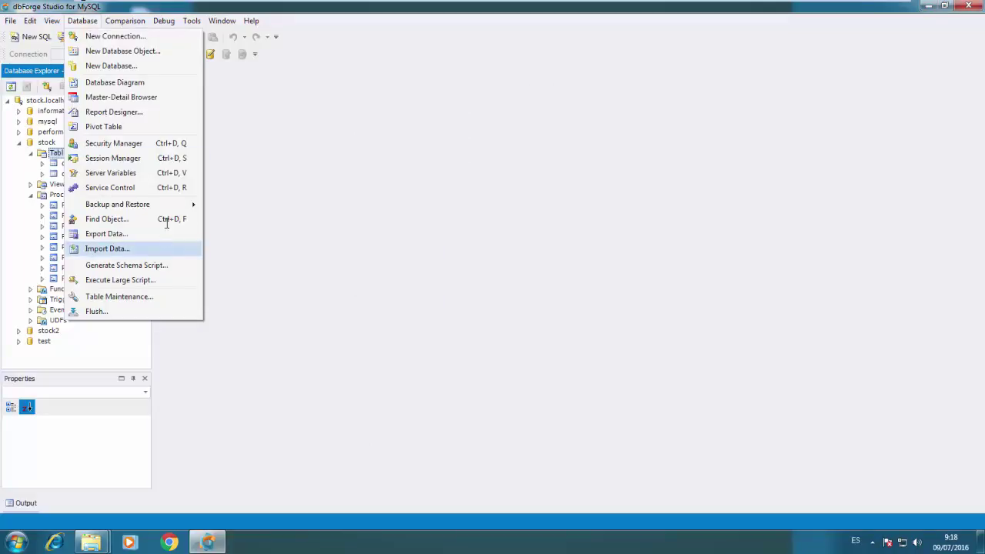
mouse_move(170, 203)
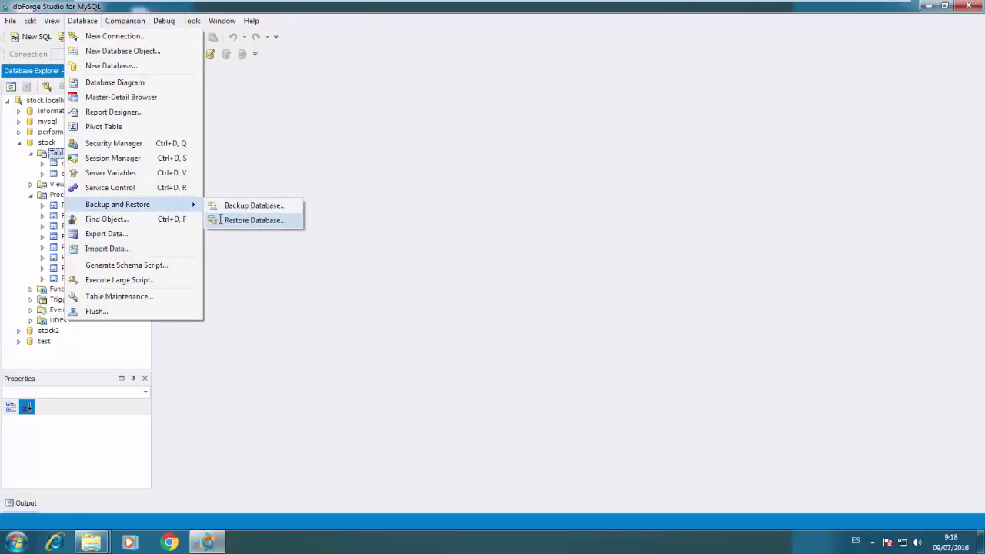
click(220, 220)
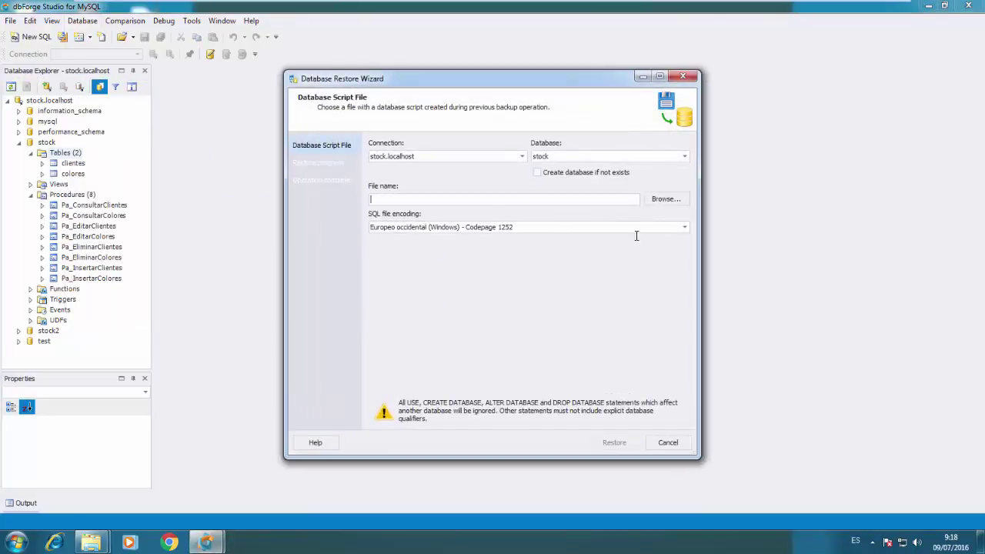
click(682, 78)
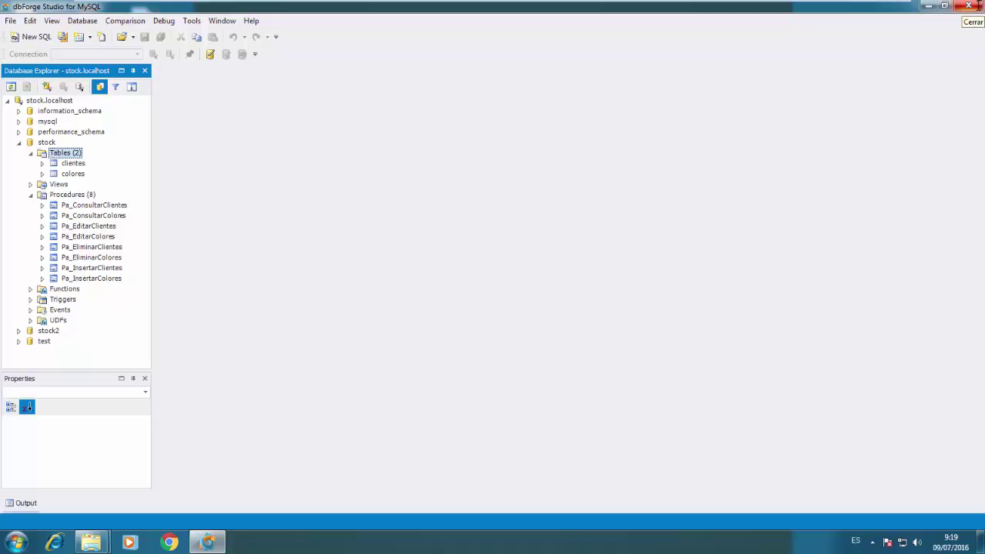
click(968, 6)
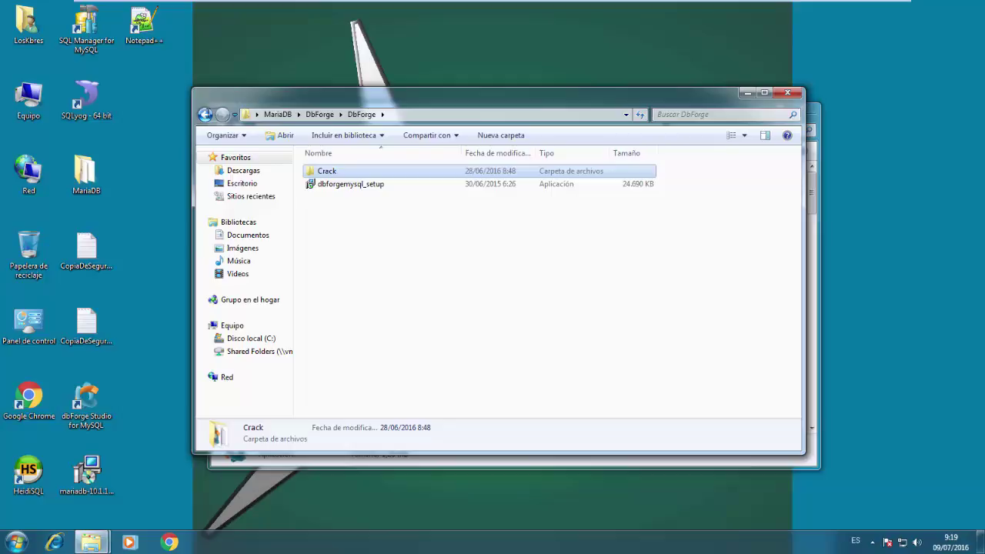
Step back from DbForge to the six-item MariaDB folder in Explorer, then start Chrome
click(204, 114)
click(204, 114)
click(205, 114)
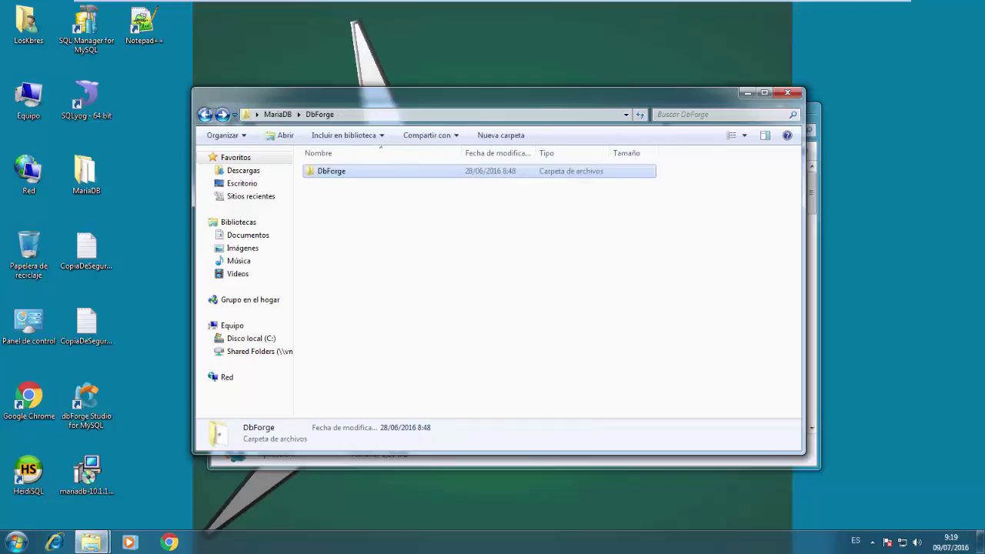
click(277, 113)
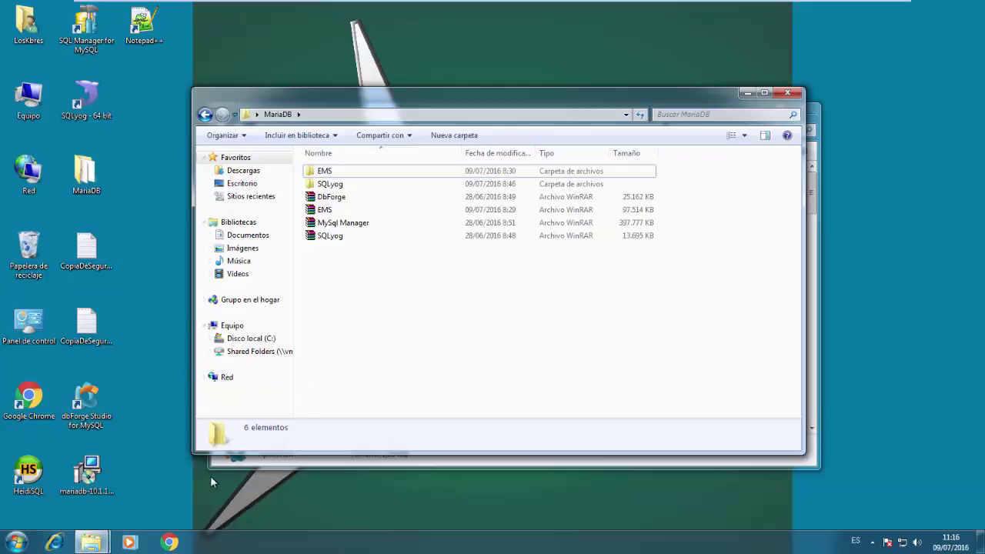
click(172, 542)
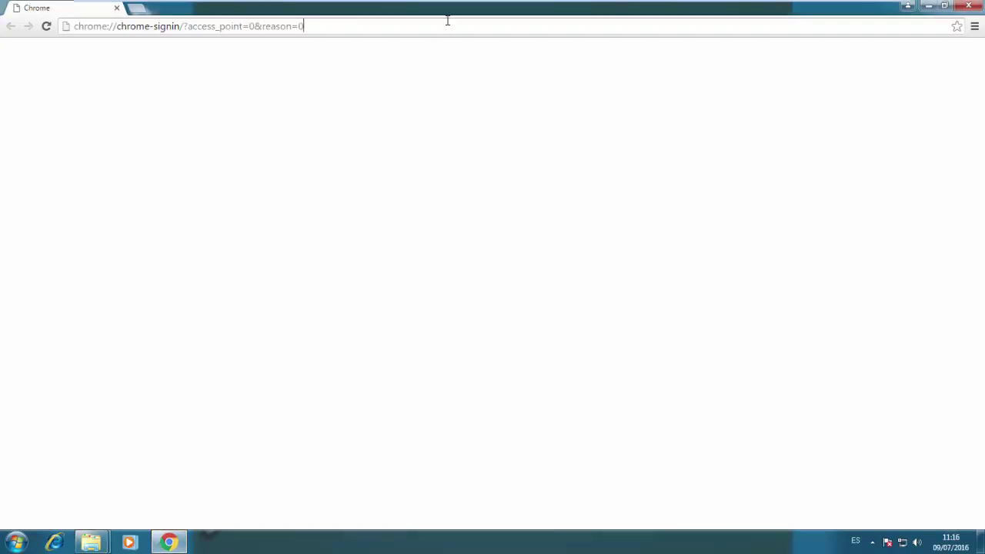
Load the SoftDev Facebook page in Chrome from the pasted address
click(447, 22)
text(https://www.facebook.com/softdevparaguay#)
key(Return)
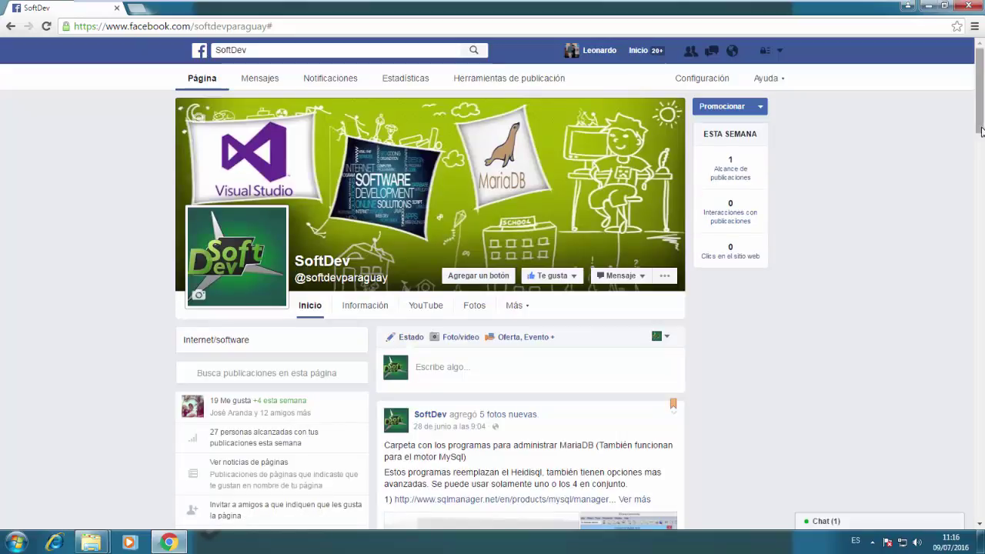
Expand the MariaDB tools post to reveal its sqlmanager, webyog and devart links
scroll(981, 131, down, 3)
scroll(980, 130, down, 3)
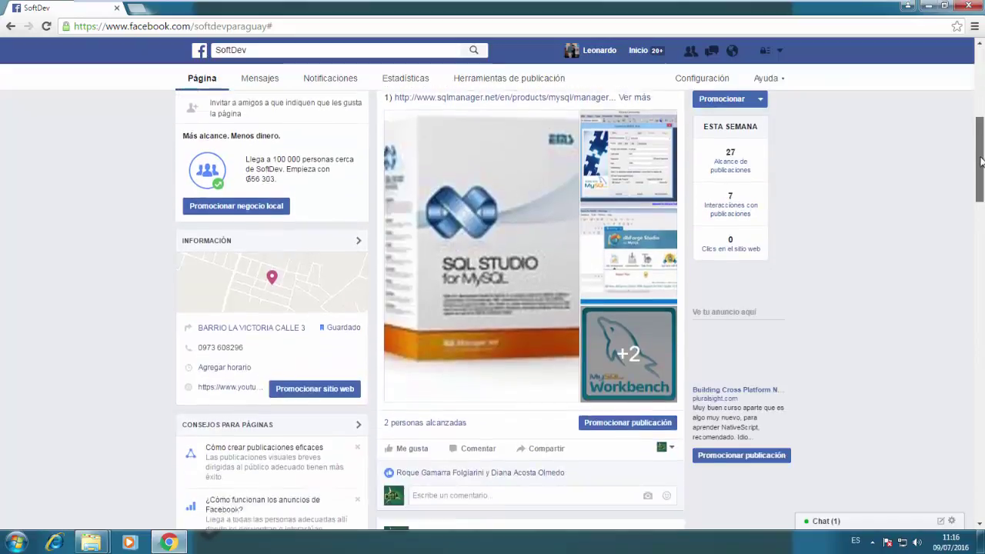
drag(981, 195, 979, 174)
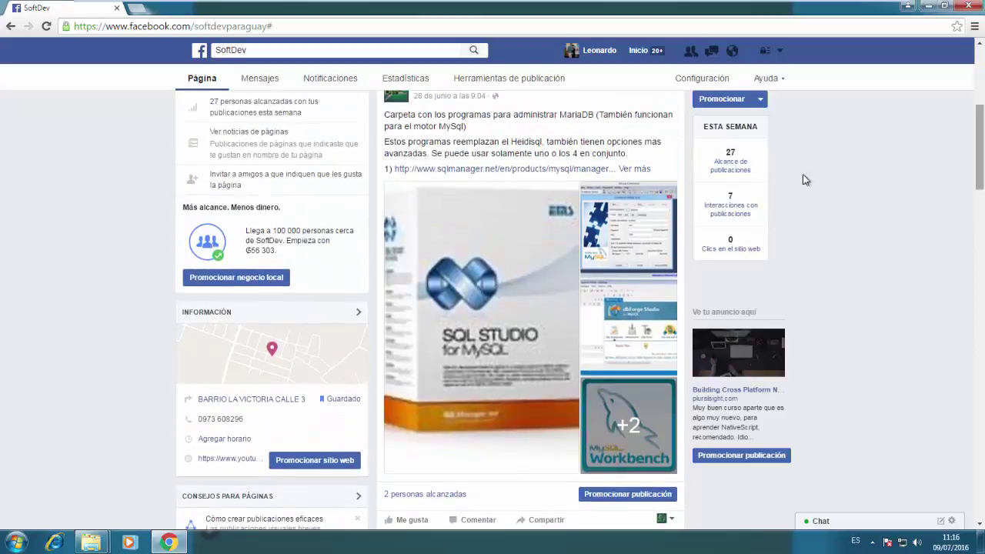
click(635, 170)
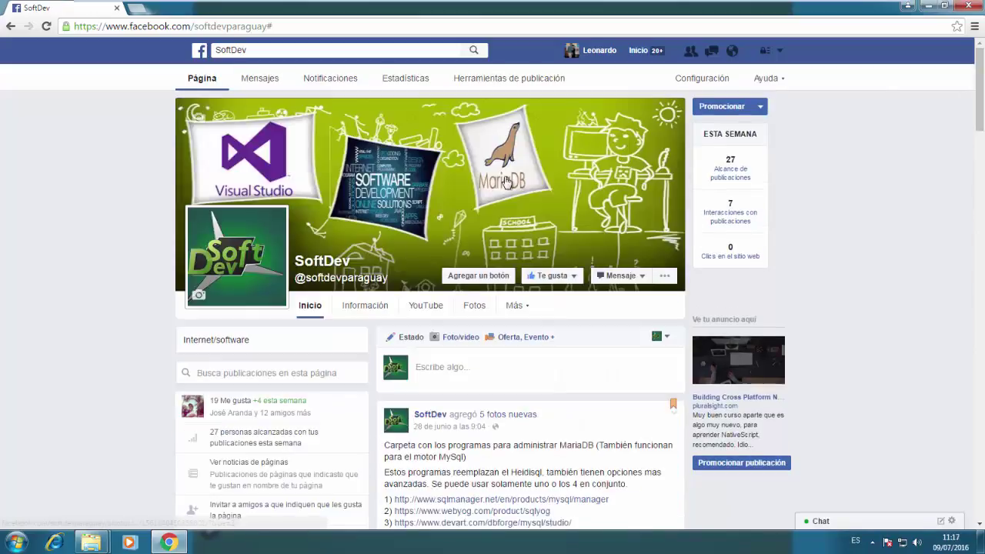